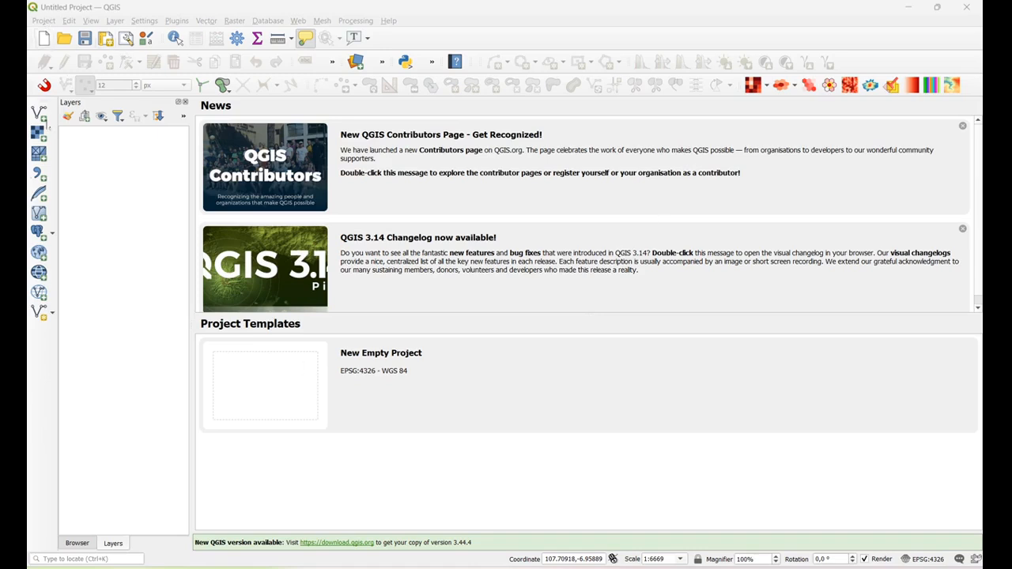
{"action": "left_click", "coordinate": [110, 21]}
{"action": "mouse_move", "coordinate": [190, 62]}
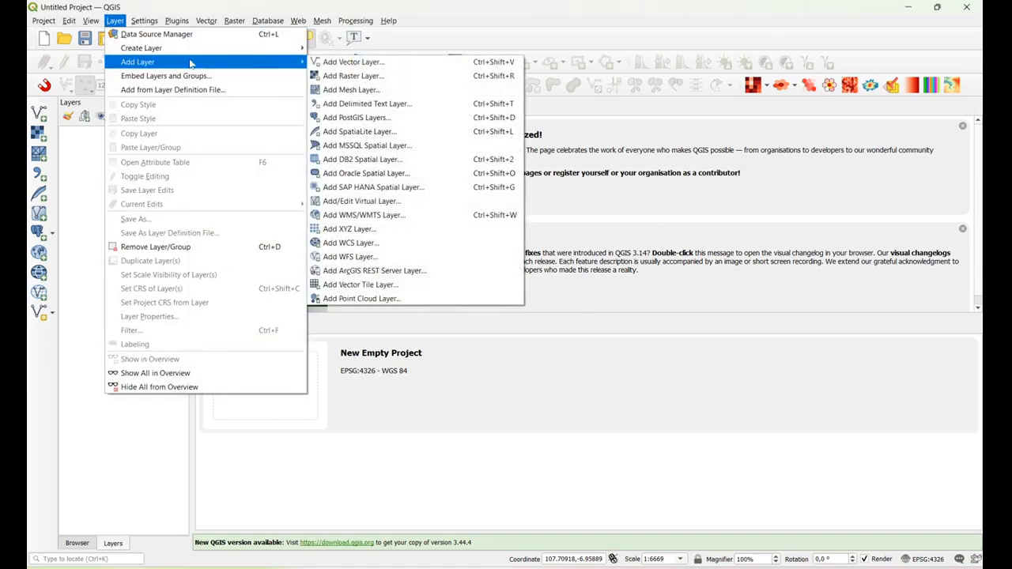
{"action": "left_click", "coordinate": [347, 73]}
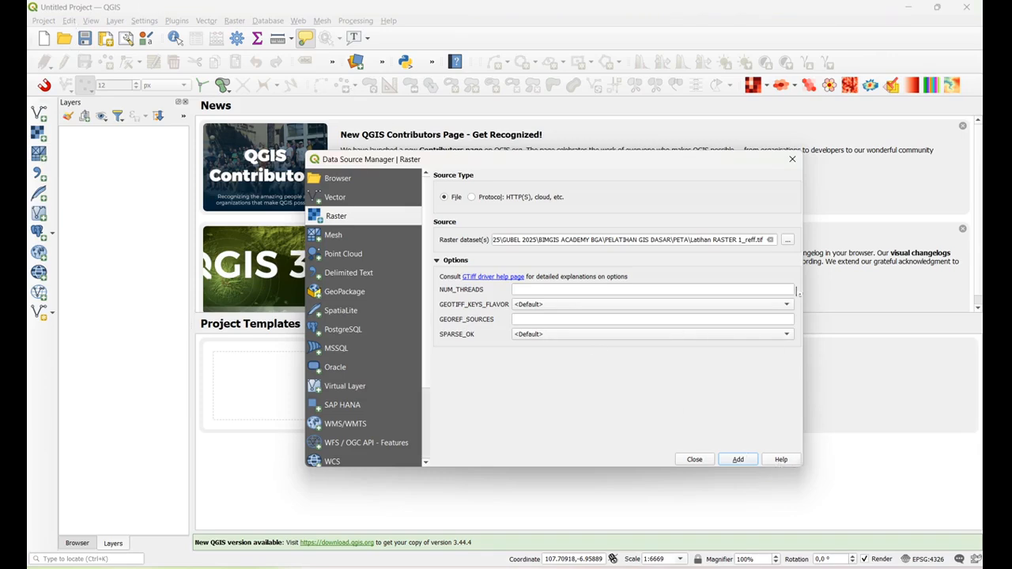
{"action": "left_click", "coordinate": [792, 159]}
{"action": "left_click", "coordinate": [115, 22]}
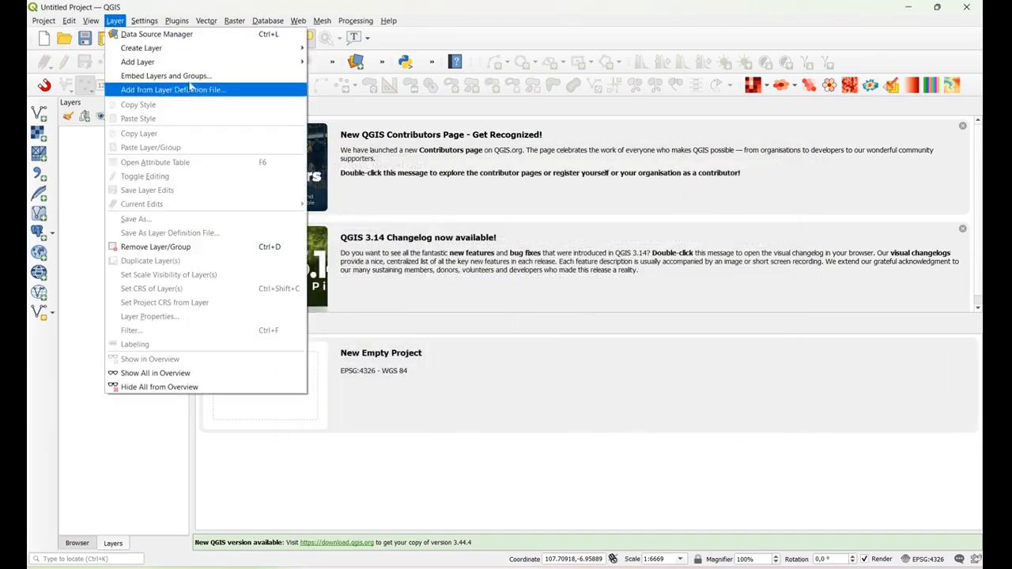
{"action": "mouse_move", "coordinate": [198, 62]}
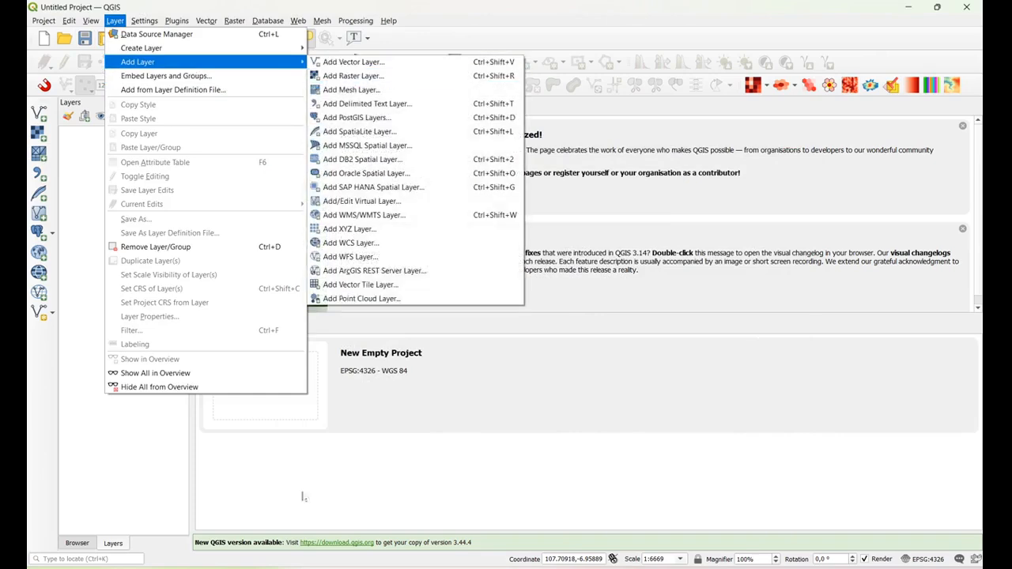
{"action": "left_click", "coordinate": [333, 472]}
{"action": "left_click", "coordinate": [78, 544]}
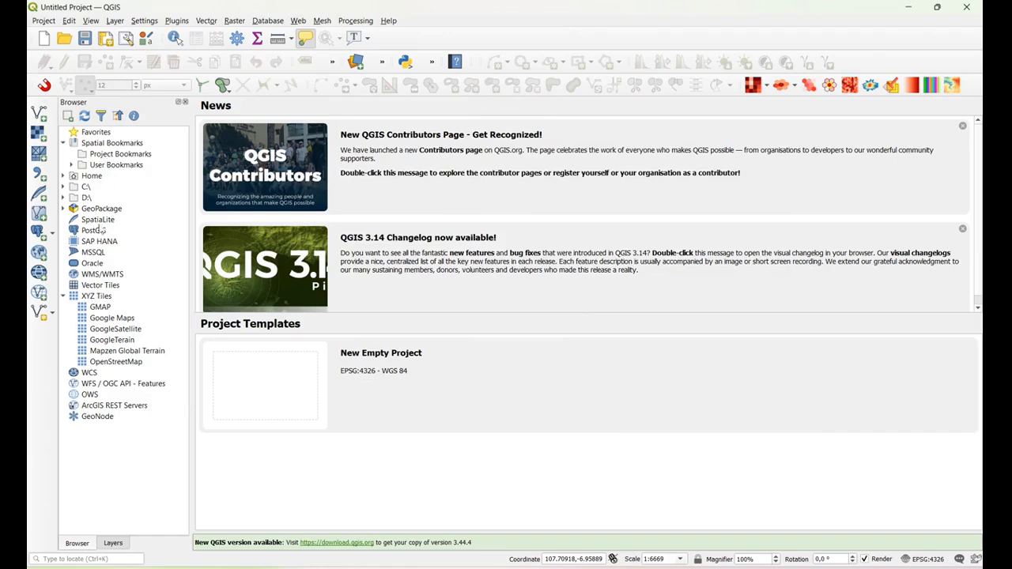
{"action": "left_click", "coordinate": [63, 198]}
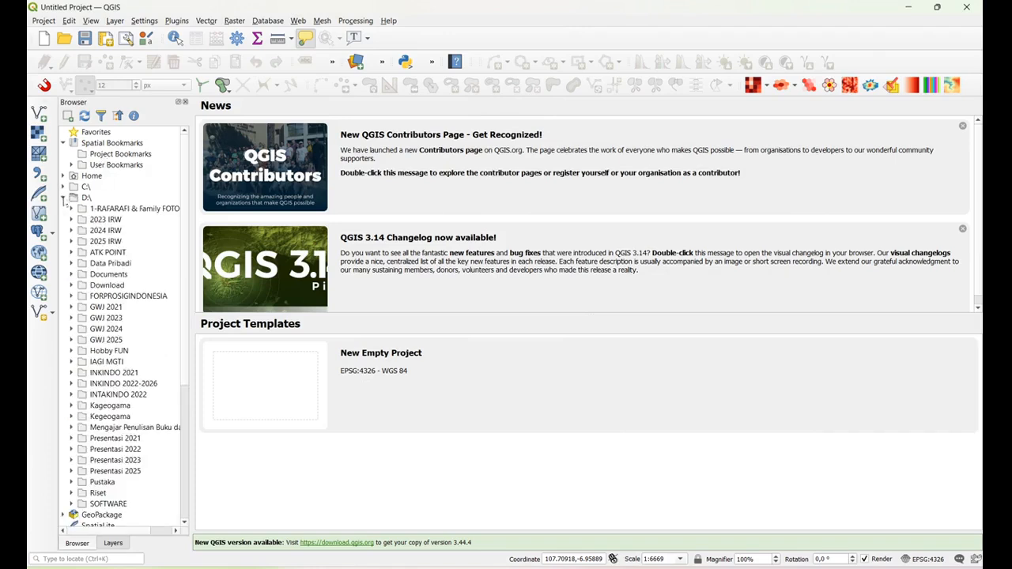
{"action": "left_click", "coordinate": [63, 198]}
Add the georeferenced image Latihan RASTER 1_reff.tif from the PETA folder to the map as a raster layer
{"action": "left_click", "coordinate": [115, 21]}
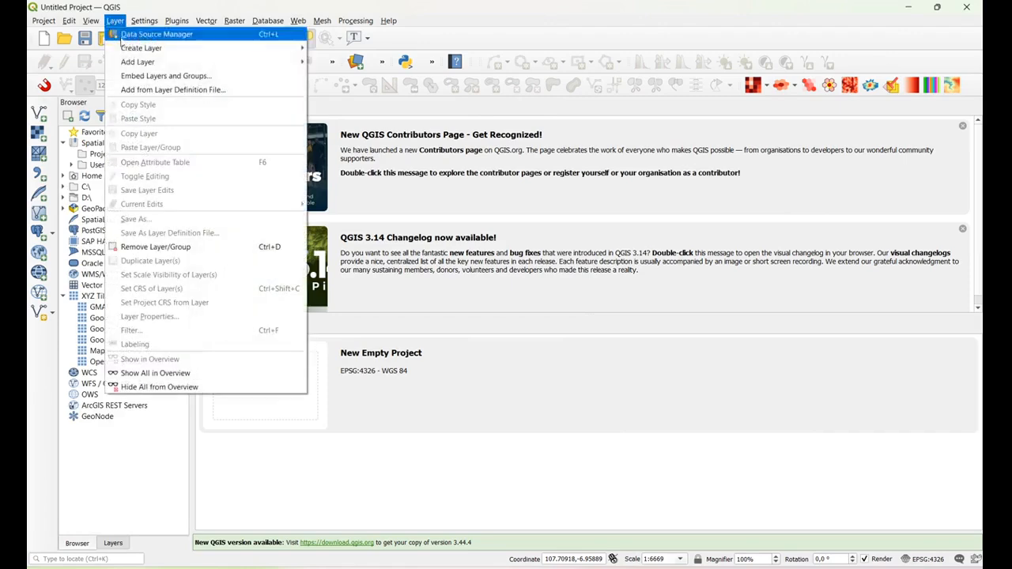
{"action": "mouse_move", "coordinate": [177, 64]}
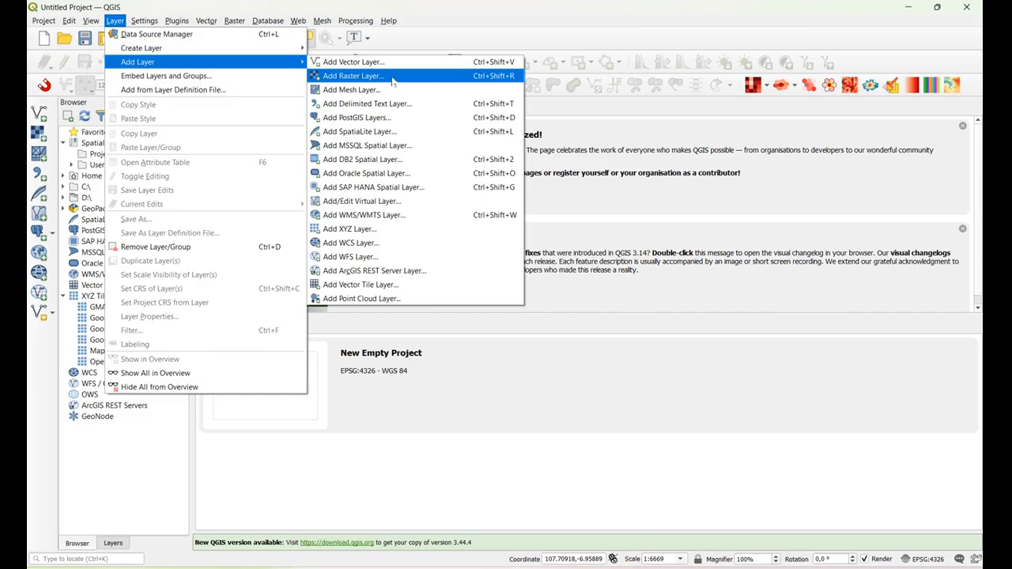
{"action": "left_click", "coordinate": [353, 76]}
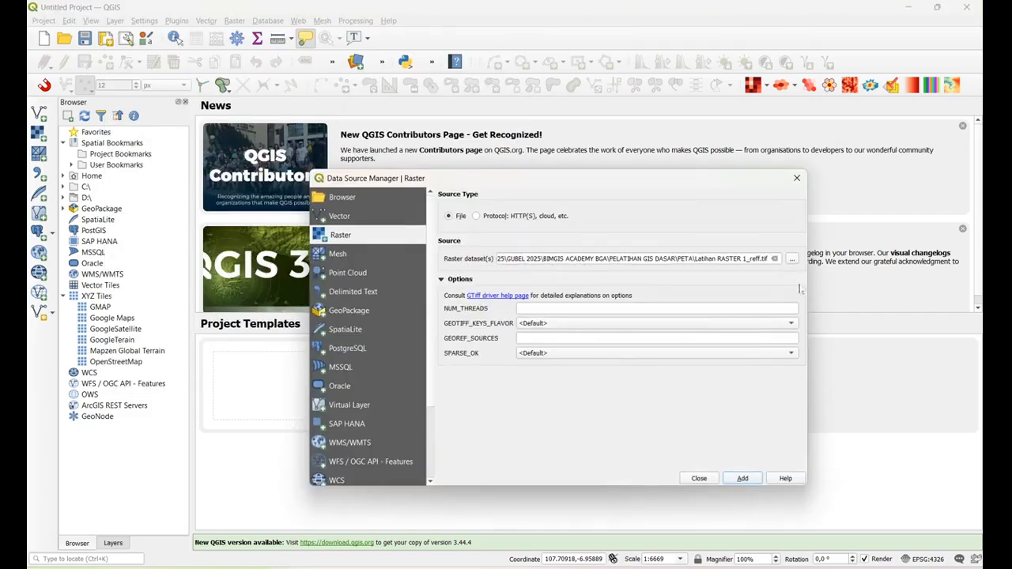
{"action": "left_click", "coordinate": [794, 258]}
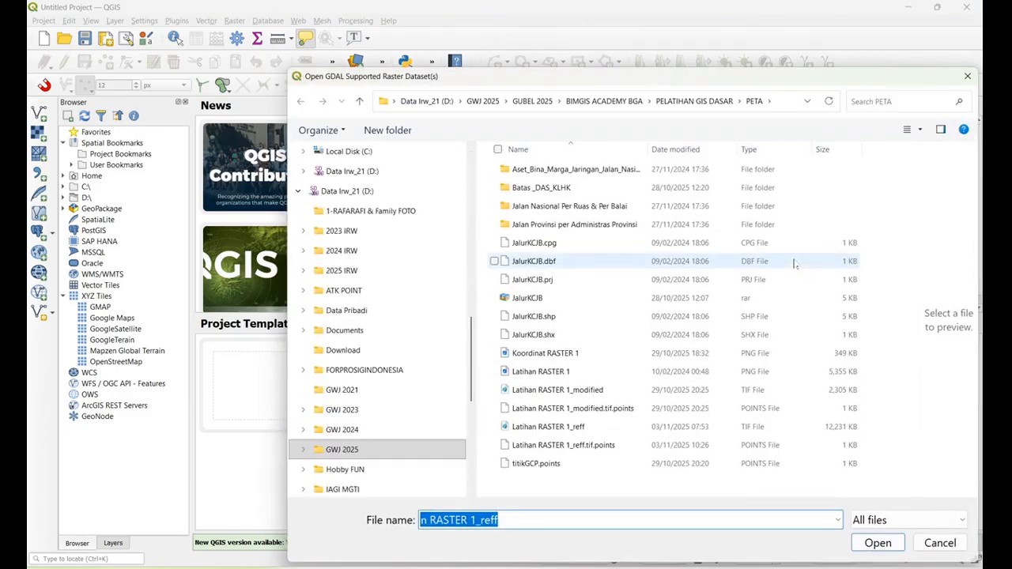
{"action": "left_click", "coordinate": [603, 428]}
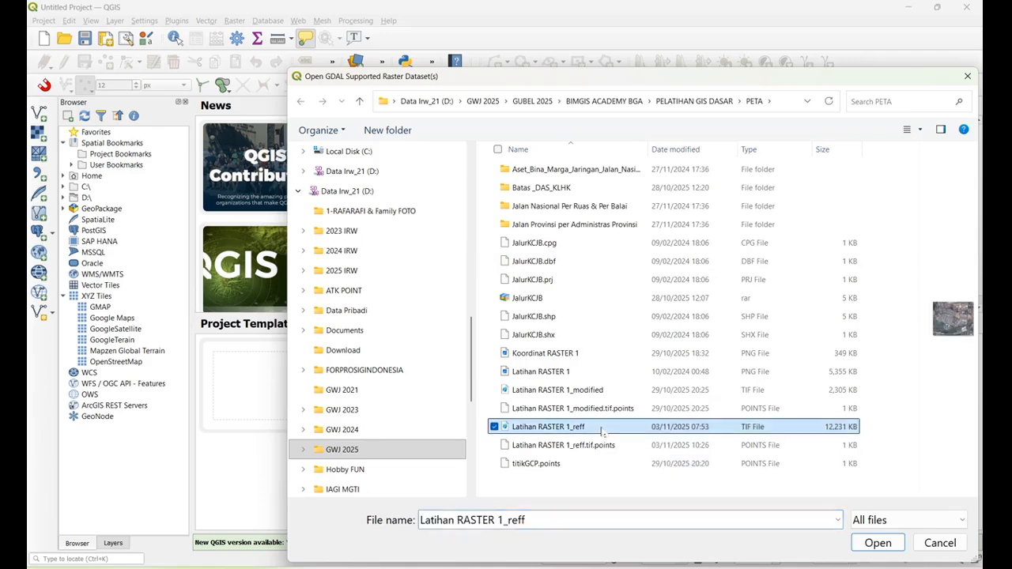
{"action": "left_click", "coordinate": [879, 543]}
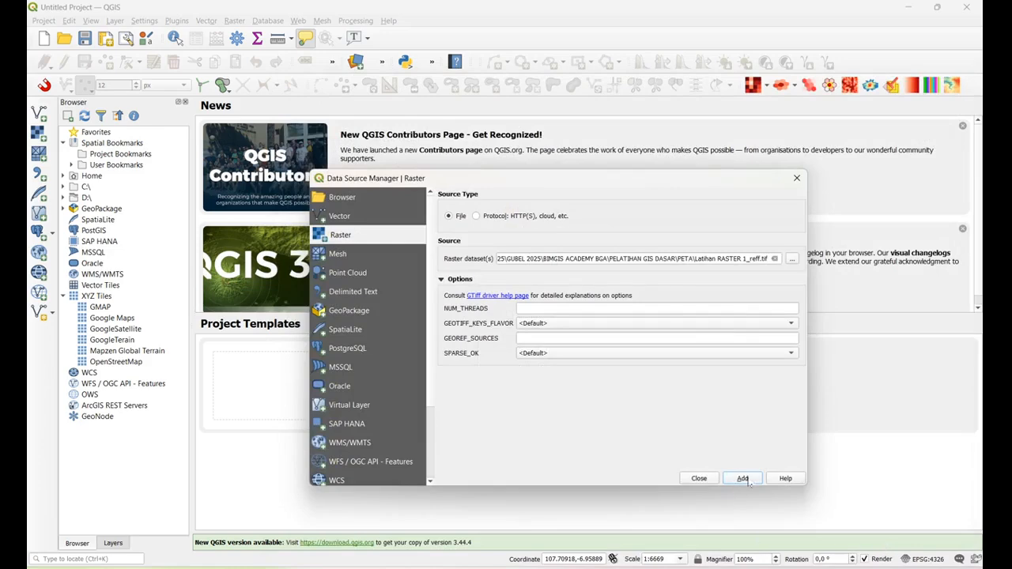
{"action": "left_click", "coordinate": [743, 479]}
{"action": "left_click", "coordinate": [699, 478]}
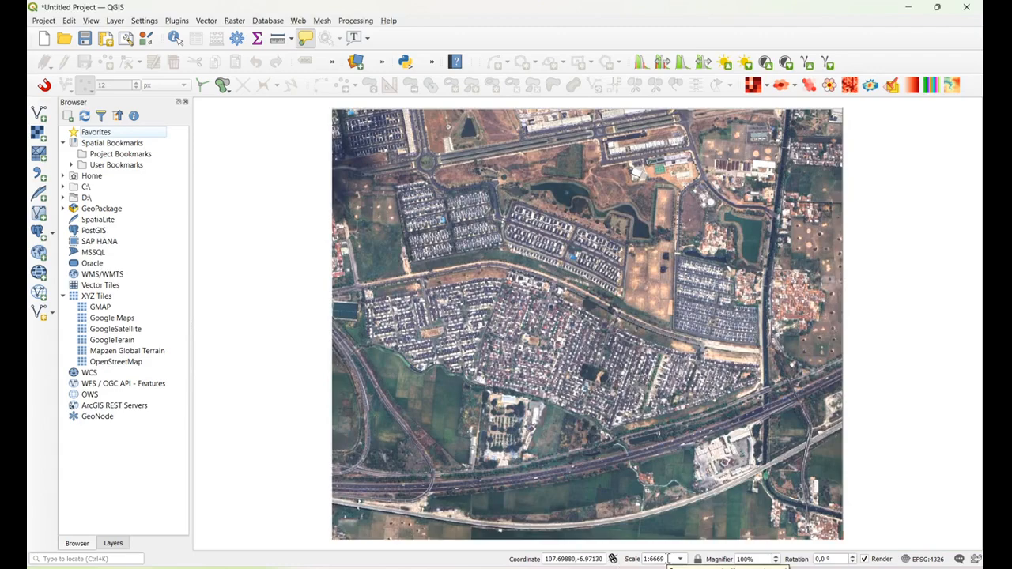
Set the map scale to 1:5000
{"action": "triple_click", "coordinate": [668, 559]}
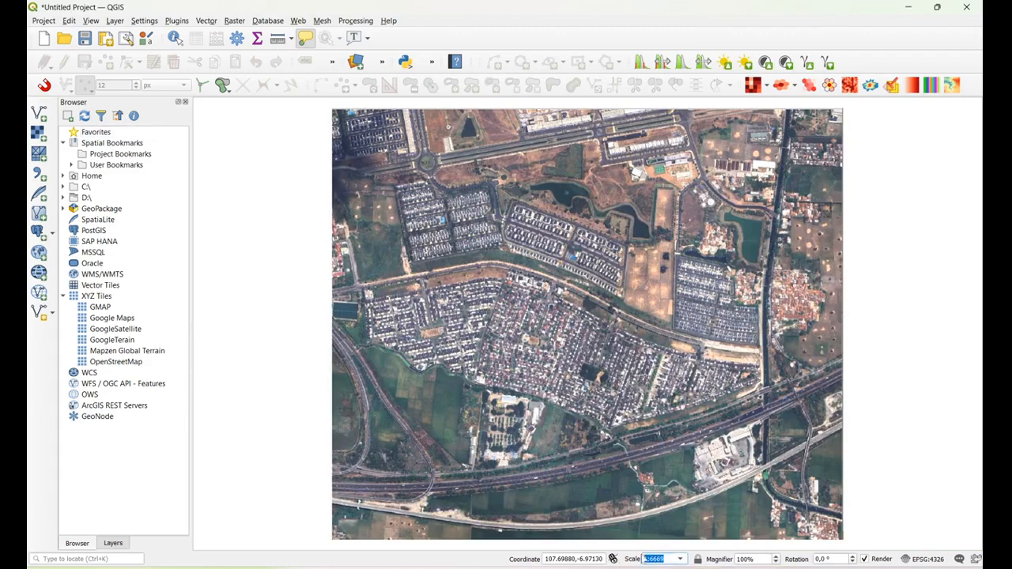
{"action": "left_click", "coordinate": [671, 560]}
{"action": "key", "text": "BackSpace"}
{"action": "key", "text": "BackSpace"}
{"action": "key", "text": "BackSpace"}
{"action": "key", "text": "BackSpace"}
{"action": "type", "text": "500"}
{"action": "key", "text": "Return"}
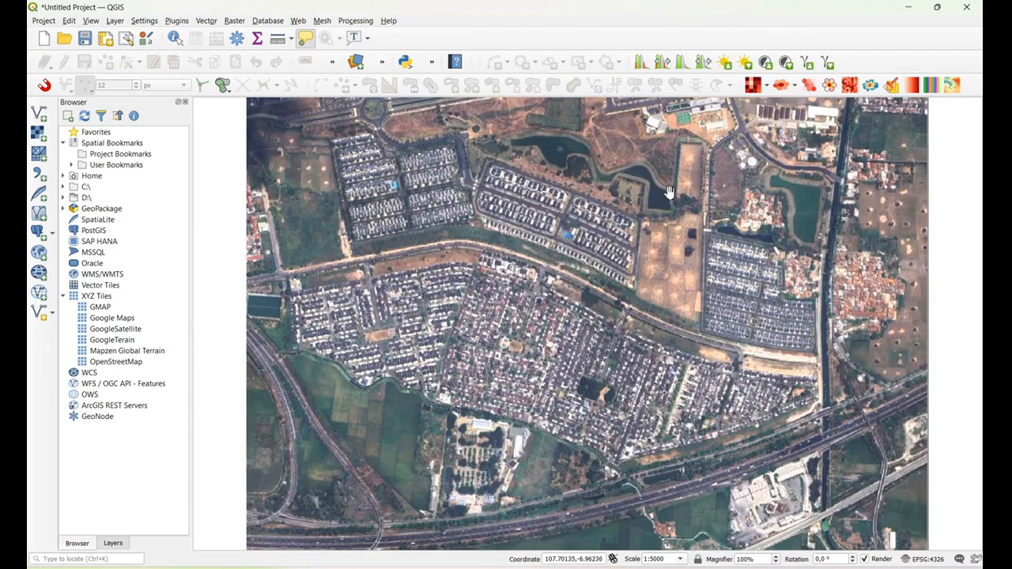
Set the map scale to 1:1000 over the housing blocks south of the lake
{"action": "left_click_drag", "start_coordinate": [665, 199], "coordinate": [650, 308]}
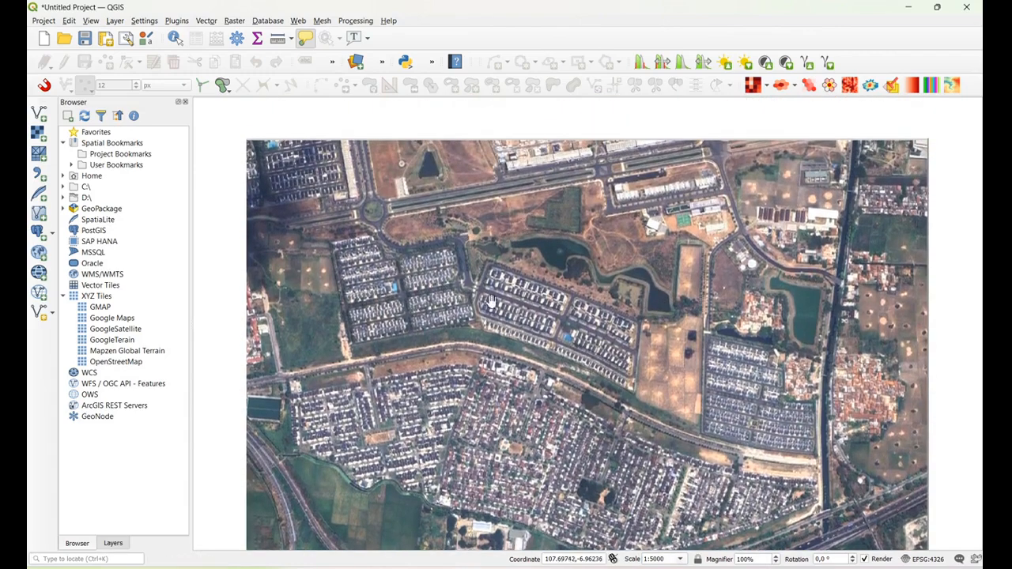
{"action": "scroll", "coordinate": [547, 316], "scroll_direction": "up", "scroll_amount": 1}
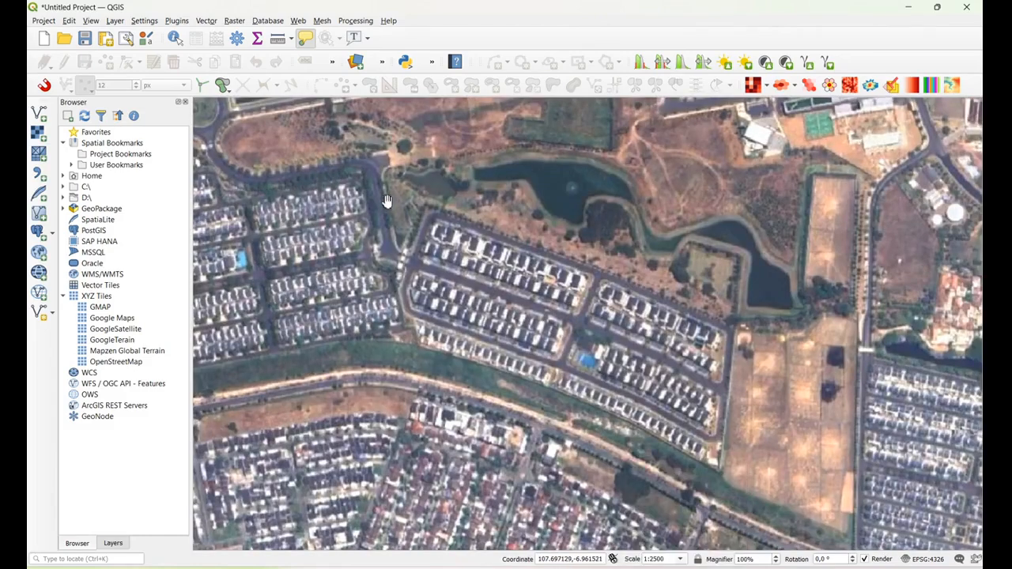
{"action": "triple_click", "coordinate": [672, 559]}
{"action": "type", "text": "1000"}
{"action": "key", "text": "Return"}
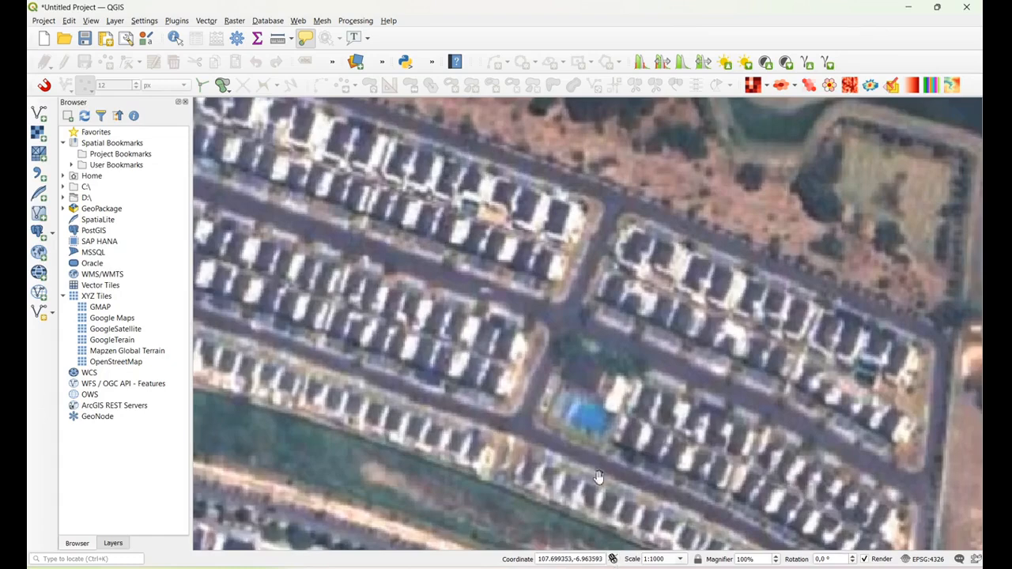
{"action": "left_click_drag", "start_coordinate": [514, 524], "coordinate": [642, 518]}
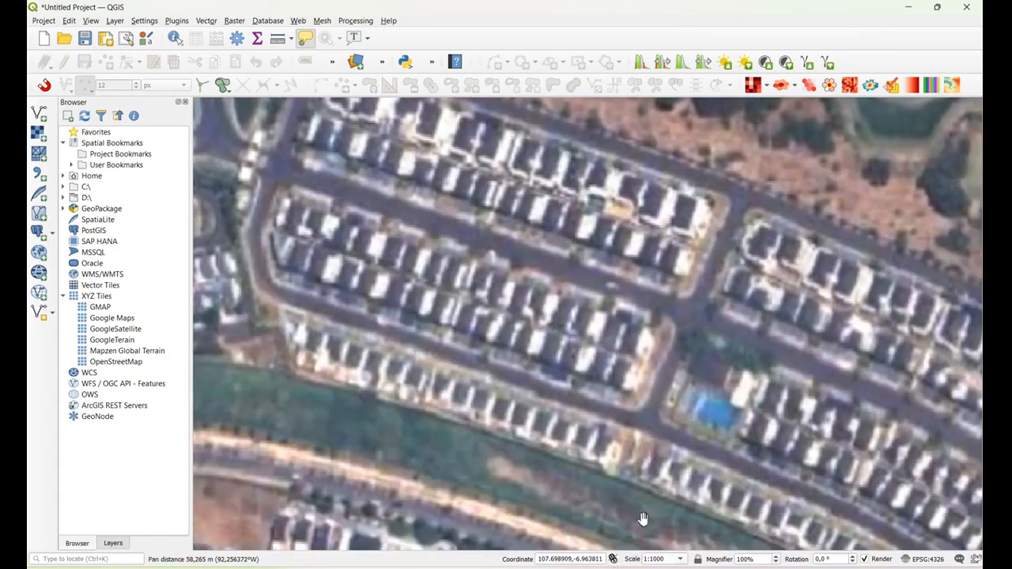
Set the map scale to 1:2000, with the housing blocks beside the lake in view
{"action": "triple_click", "coordinate": [662, 559]}
{"action": "type", "text": "1200"}
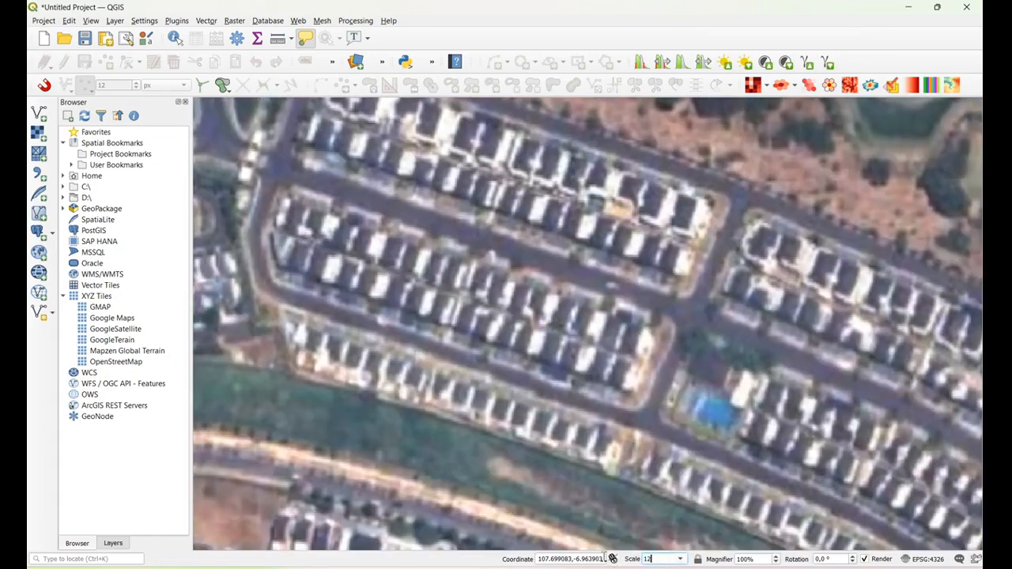
{"action": "key", "text": "BackSpace"}
{"action": "key", "text": "BackSpace"}
{"action": "key", "text": "BackSpace"}
{"action": "key", "text": "BackSpace"}
{"action": "type", "text": "2000"}
{"action": "key", "text": "Return"}
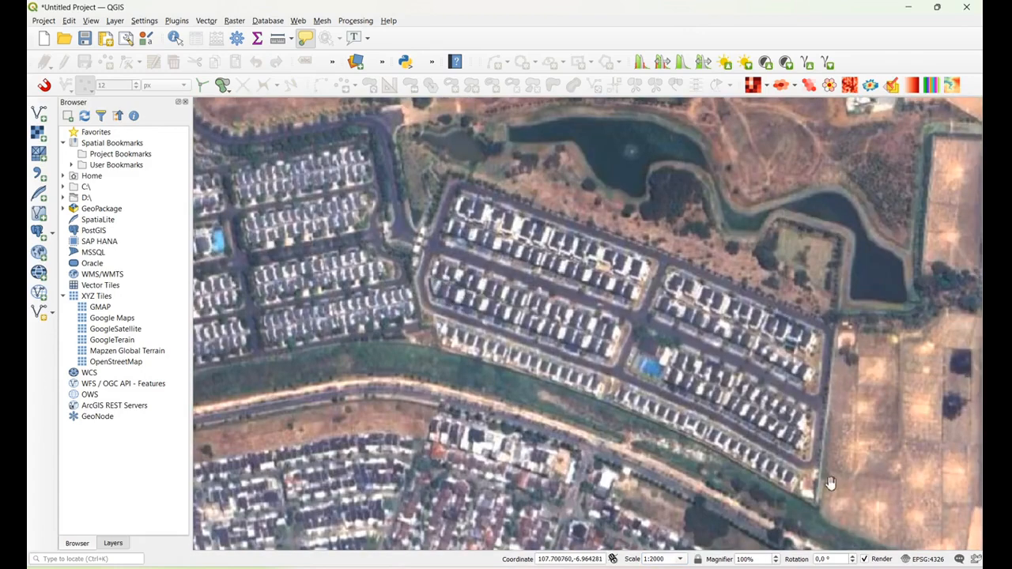
{"action": "left_click_drag", "start_coordinate": [584, 369], "coordinate": [675, 449]}
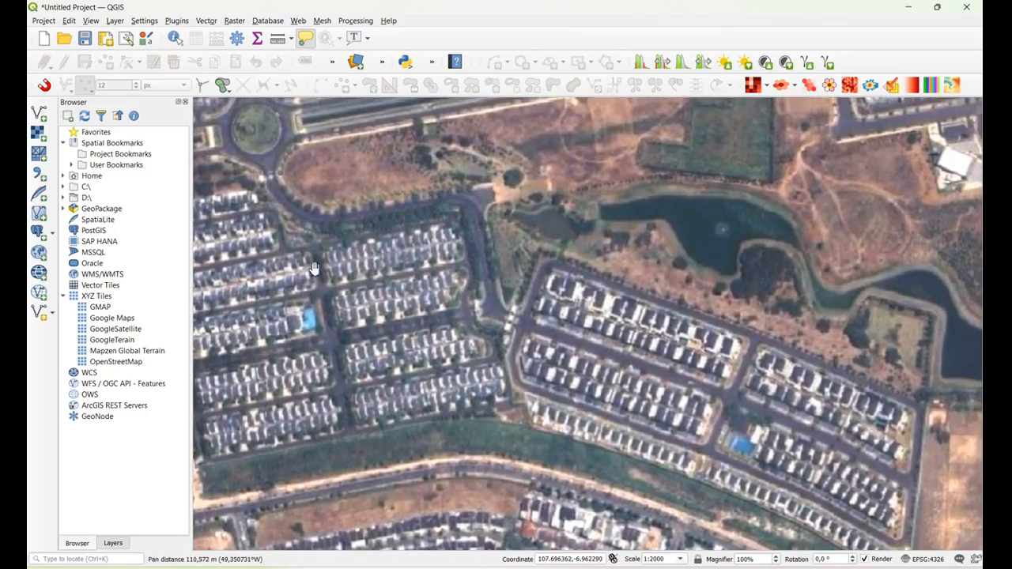
{"action": "left_click_drag", "start_coordinate": [615, 313], "coordinate": [562, 250]}
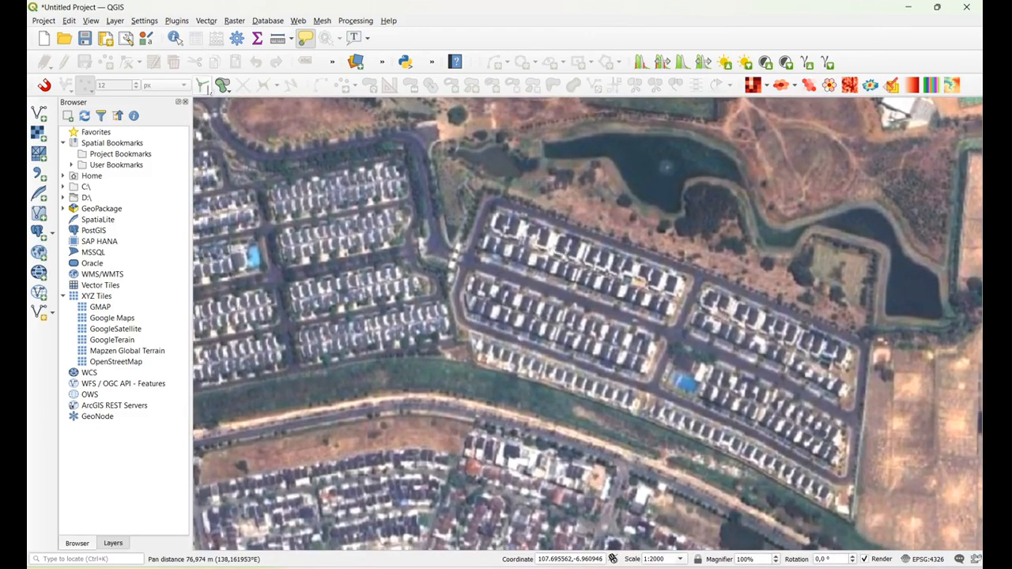
{"action": "left_click_drag", "start_coordinate": [263, 155], "coordinate": [378, 279]}
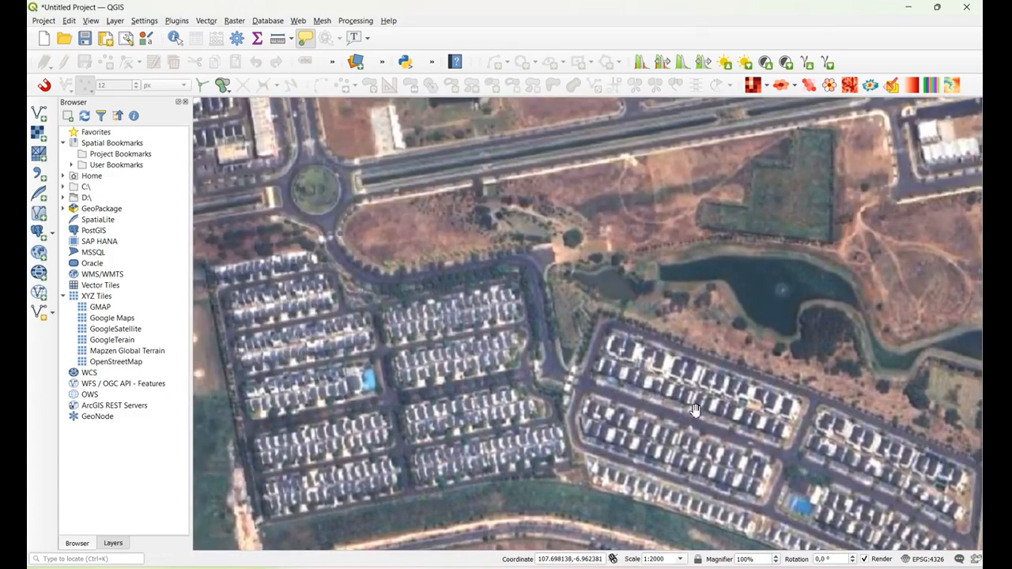
{"action": "left_click_drag", "start_coordinate": [775, 429], "coordinate": [702, 343]}
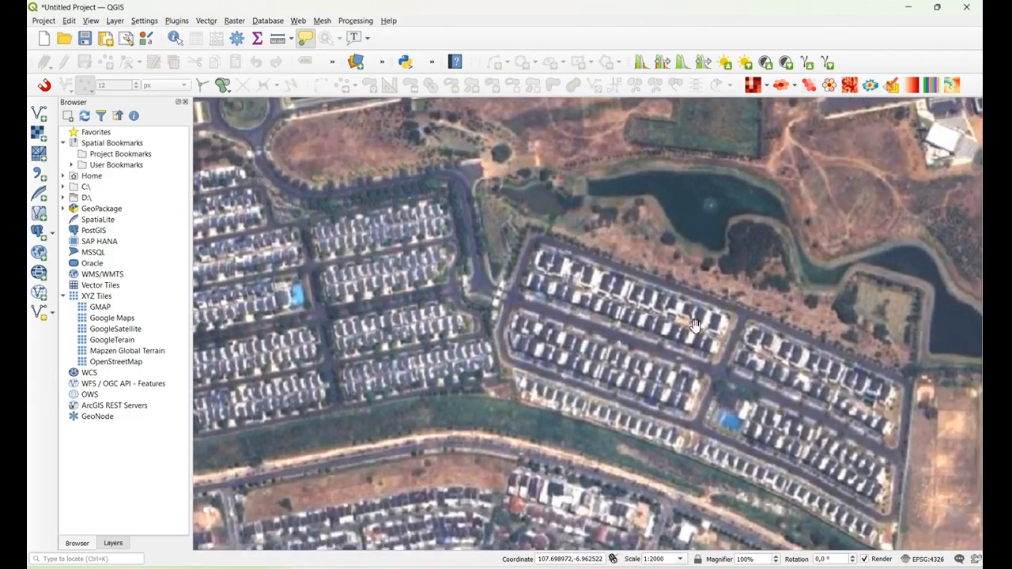
Change the project's coordinate reference system to WGS 84 / Pseudo-Mercator (EPSG:3857)
{"action": "left_click", "coordinate": [115, 544]}
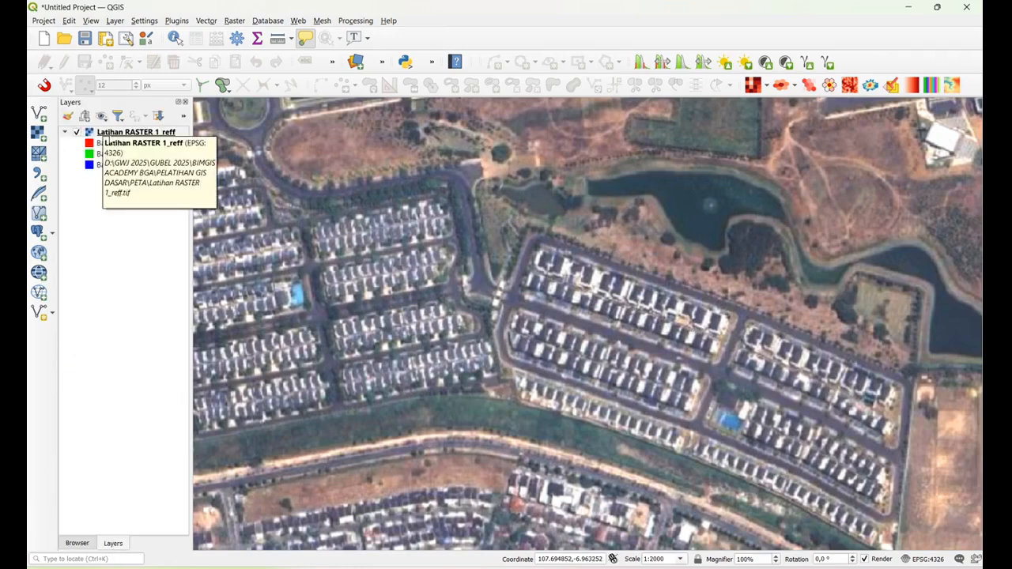
{"action": "left_click", "coordinate": [105, 133]}
{"action": "left_click", "coordinate": [43, 20]}
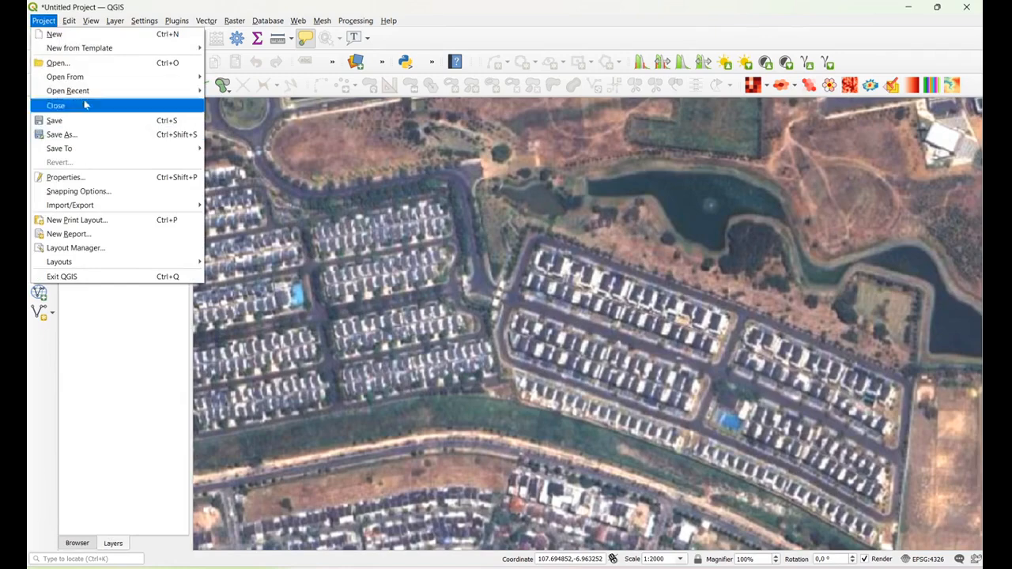
{"action": "left_click", "coordinate": [92, 182]}
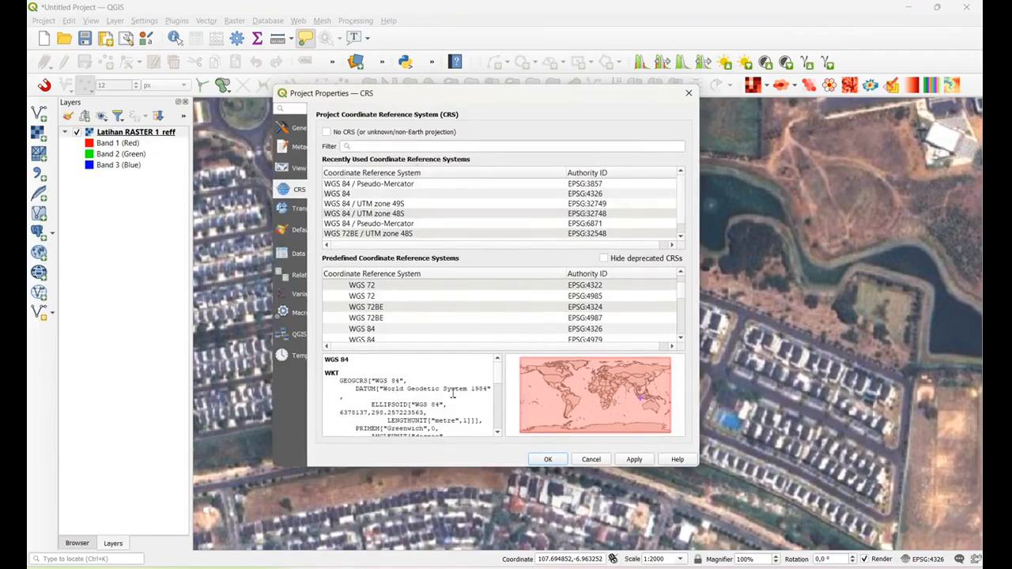
{"action": "left_click", "coordinate": [404, 185]}
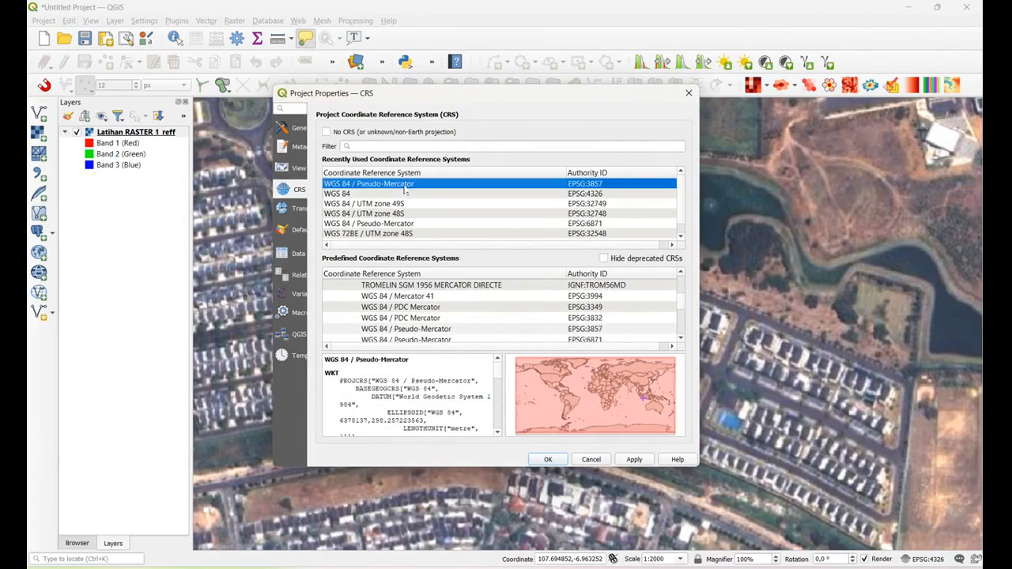
{"action": "left_click", "coordinate": [637, 462]}
{"action": "left_click", "coordinate": [548, 459]}
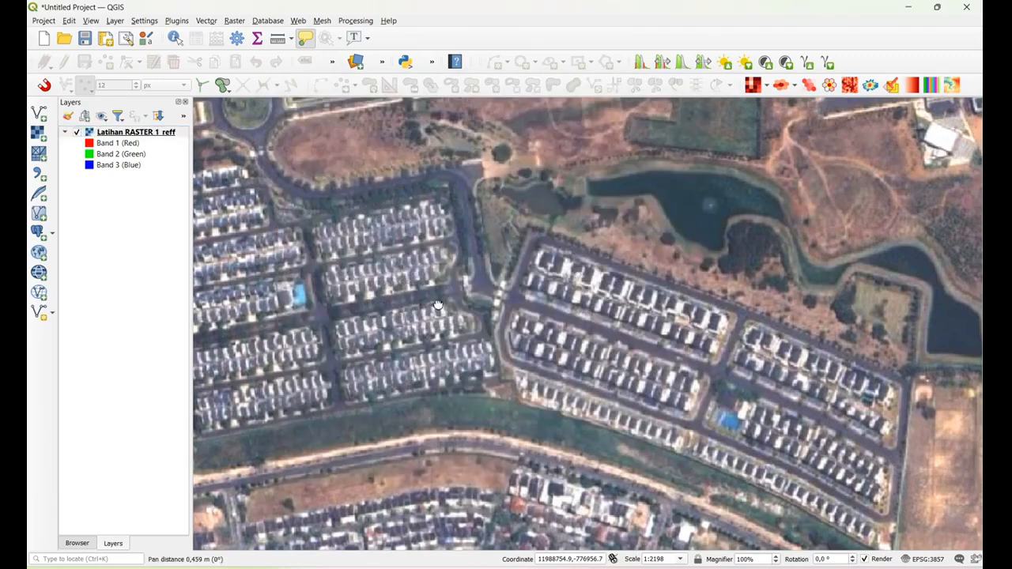
{"action": "left_click_drag", "start_coordinate": [436, 301], "coordinate": [444, 305]}
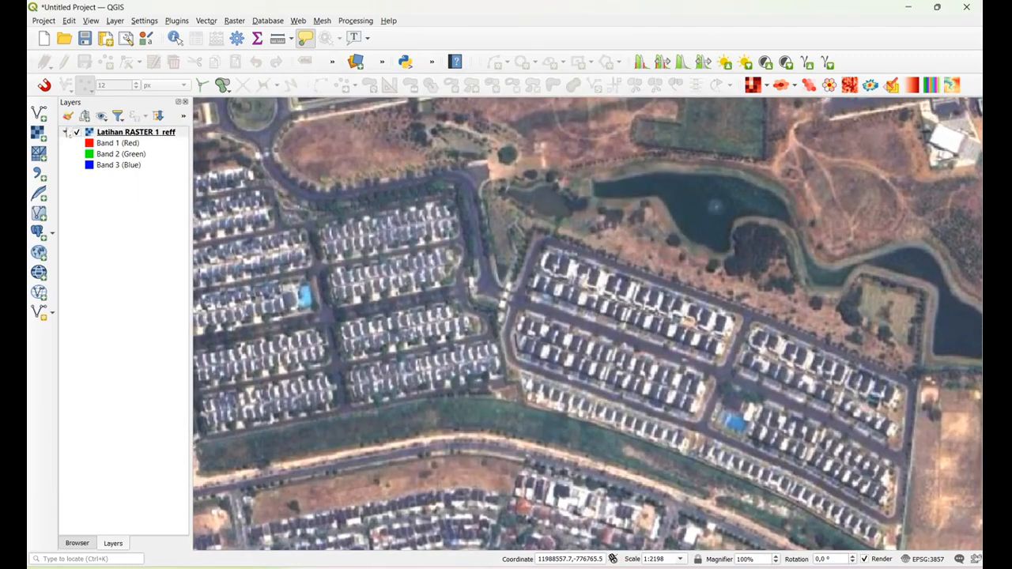
Start a new shapefile layer with the file name NmrRumah
{"action": "left_click", "coordinate": [115, 20]}
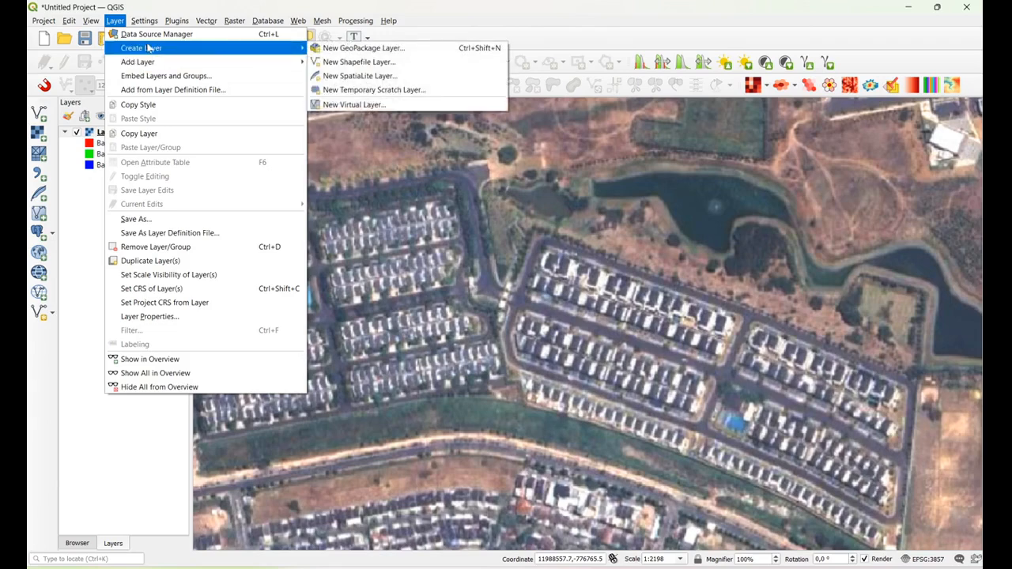
{"action": "mouse_move", "coordinate": [148, 64]}
{"action": "left_click", "coordinate": [367, 64]}
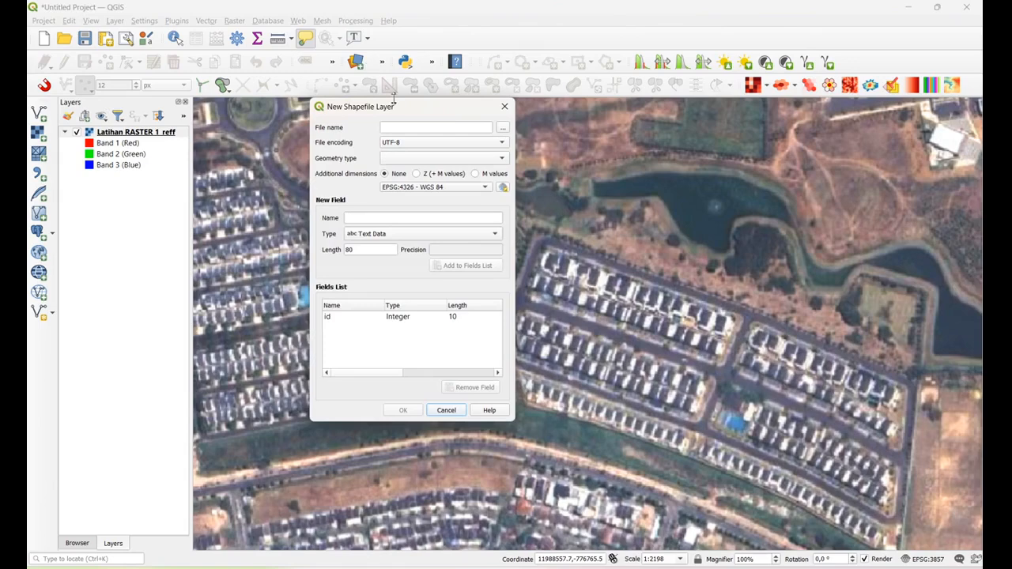
{"action": "left_click", "coordinate": [455, 126]}
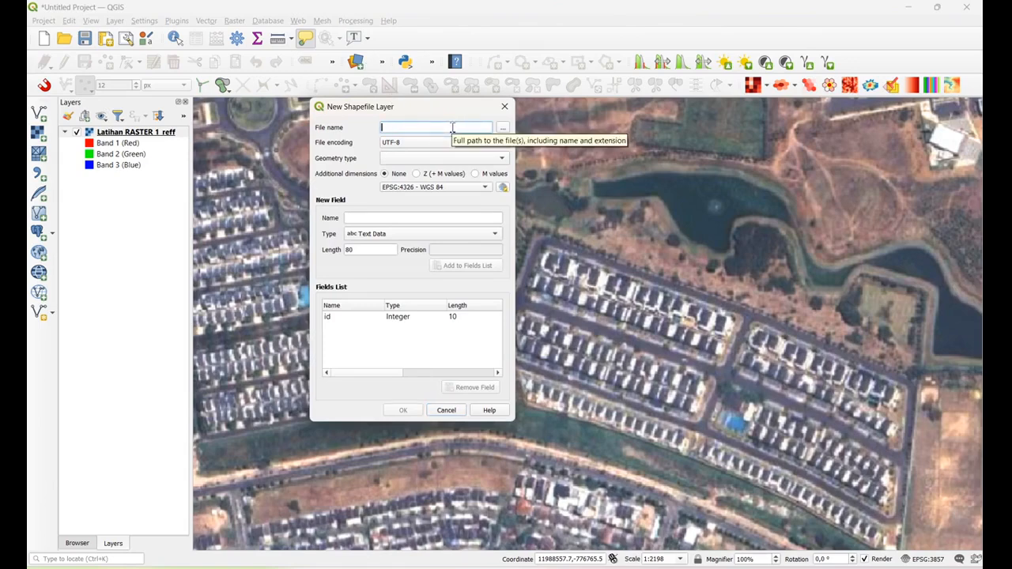
{"action": "type", "text": "rumah"}
{"action": "key", "text": "BackSpace"}
{"action": "key", "text": "BackSpace"}
{"action": "key", "text": "BackSpace"}
{"action": "key", "text": "BackSpace"}
{"action": "type", "text": "NM"}
{"action": "key", "text": "BackSpace"}
{"action": "key", "text": "BackSpace"}
{"action": "type", "text": "mr"}
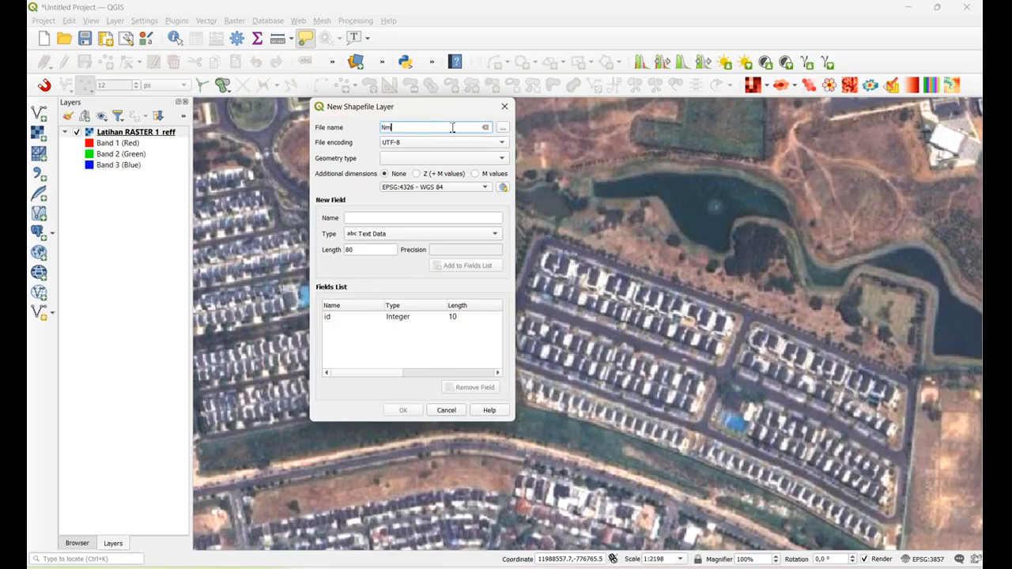
{"action": "type", "text": "Rumah"}
Set the NmrRumah shapefile to be saved in the PELATIHAN GIS DASAR folder and choose Point as its geometry type
{"action": "left_click", "coordinate": [503, 128]}
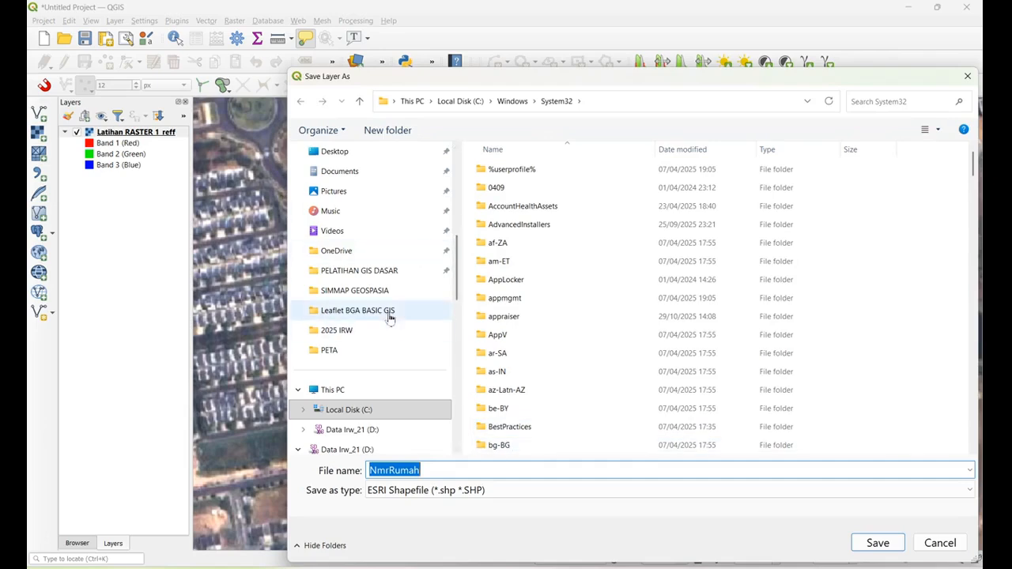
{"action": "left_click", "coordinate": [390, 271]}
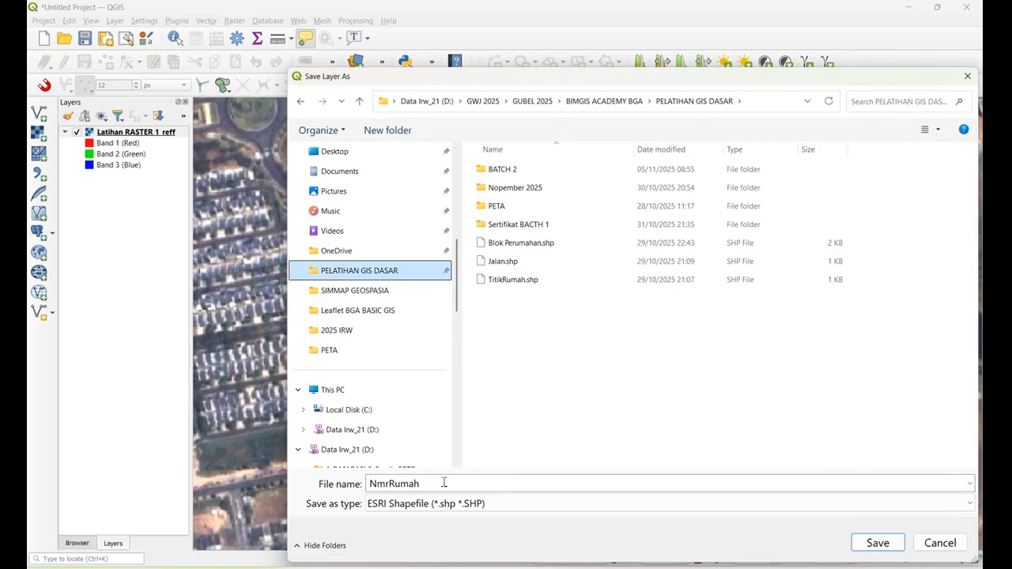
{"action": "left_click", "coordinate": [873, 546]}
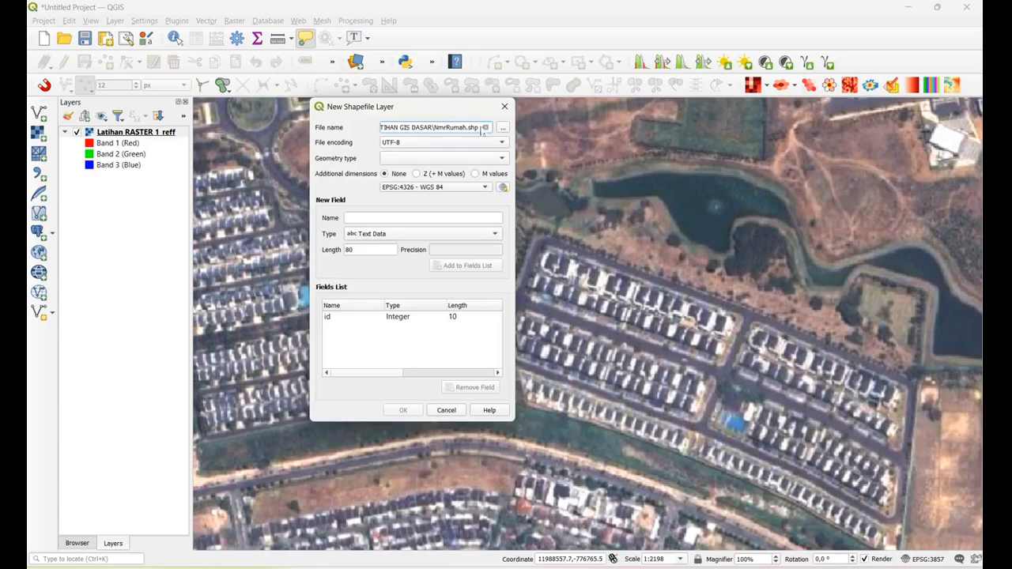
{"action": "left_click", "coordinate": [498, 158]}
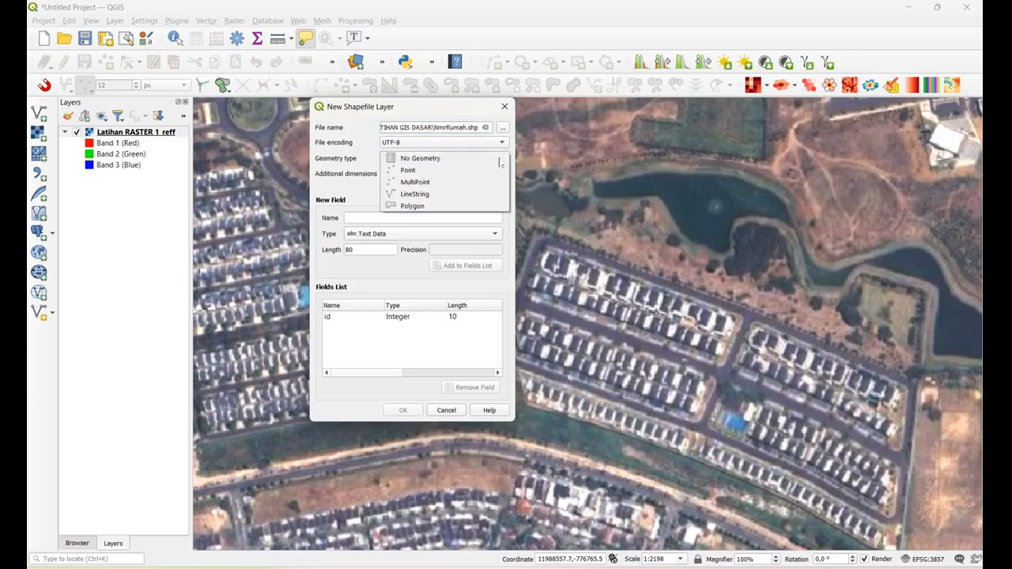
{"action": "left_click", "coordinate": [423, 170]}
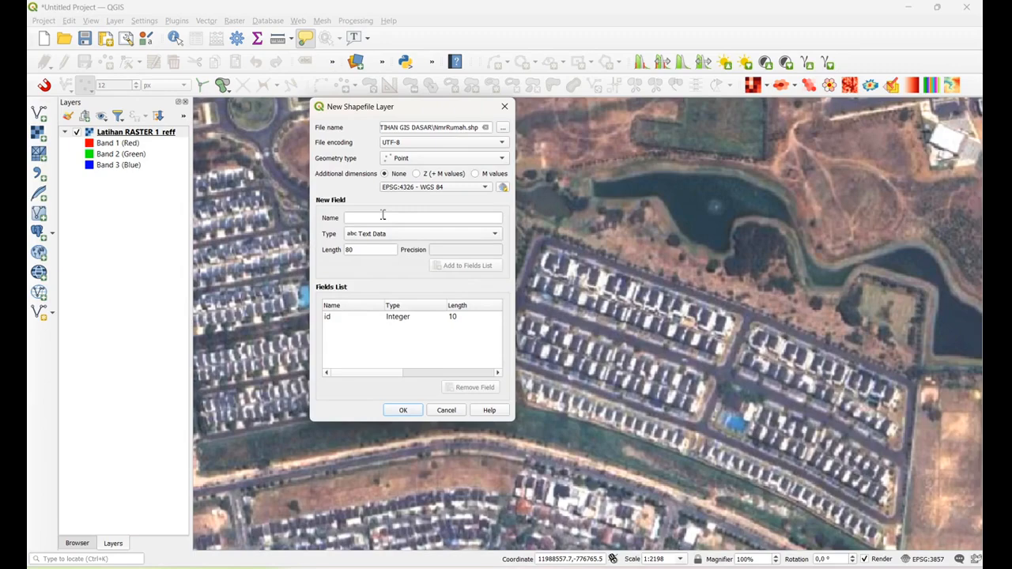
Add a text field named Nomor to the new layer's fields list
{"action": "left_click", "coordinate": [347, 220]}
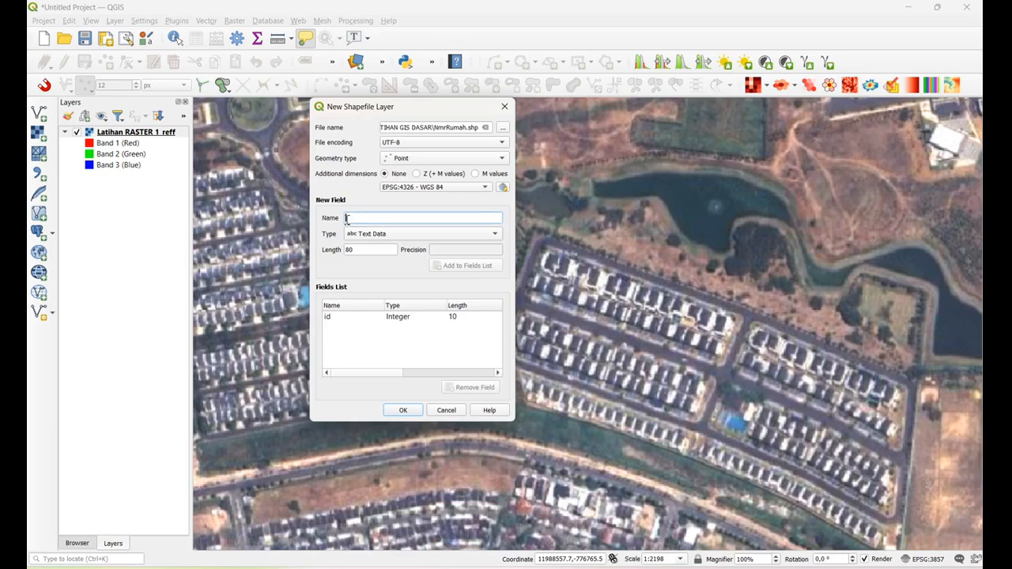
{"action": "type", "text": "Nomor"}
{"action": "left_click", "coordinate": [462, 237]}
{"action": "left_click", "coordinate": [463, 234]}
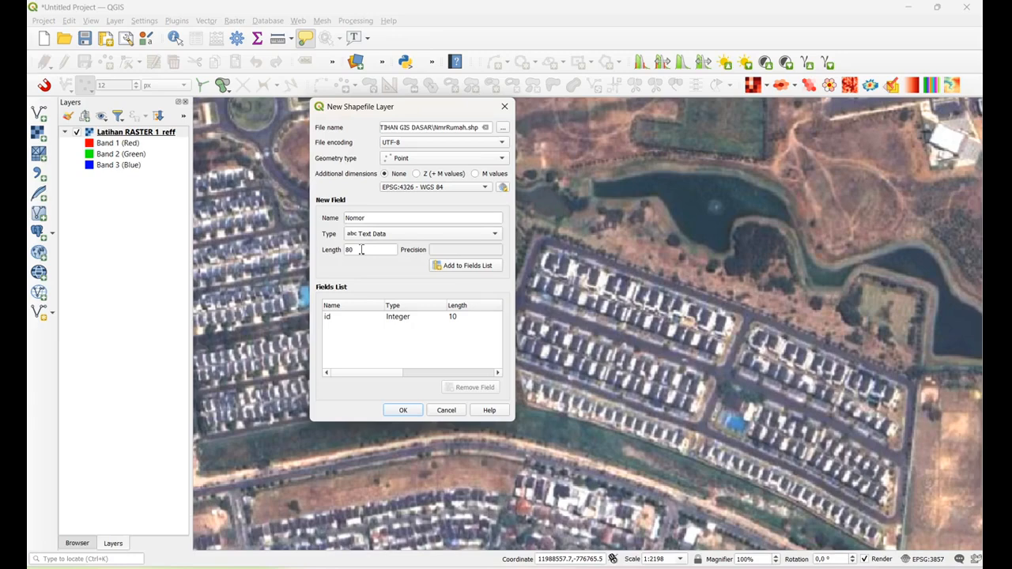
{"action": "left_click", "coordinate": [475, 266]}
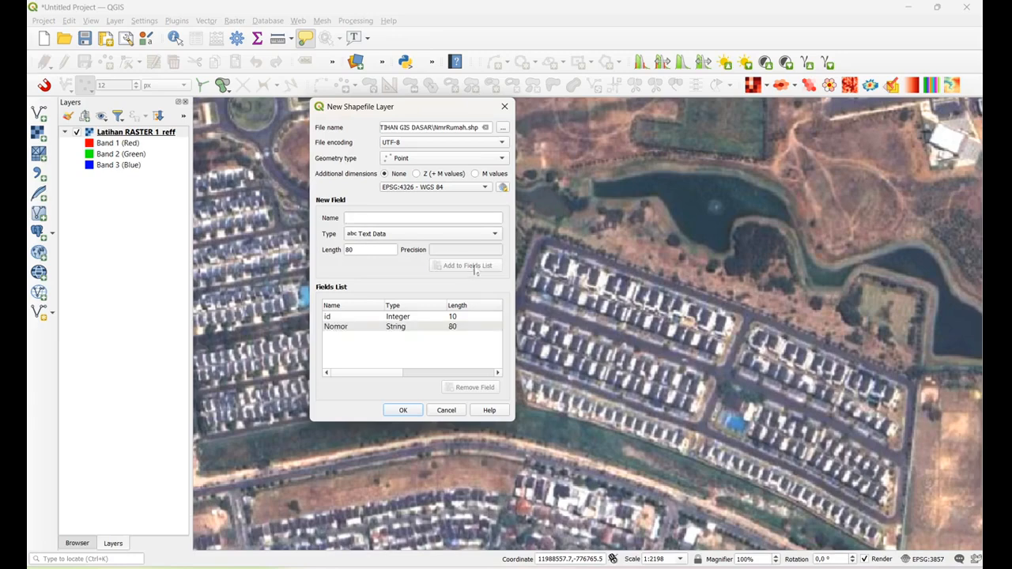
Add a text field named Pemilik to the fields list and create the shapefile layer
{"action": "left_click", "coordinate": [380, 220]}
{"action": "type", "text": "Pemilik"}
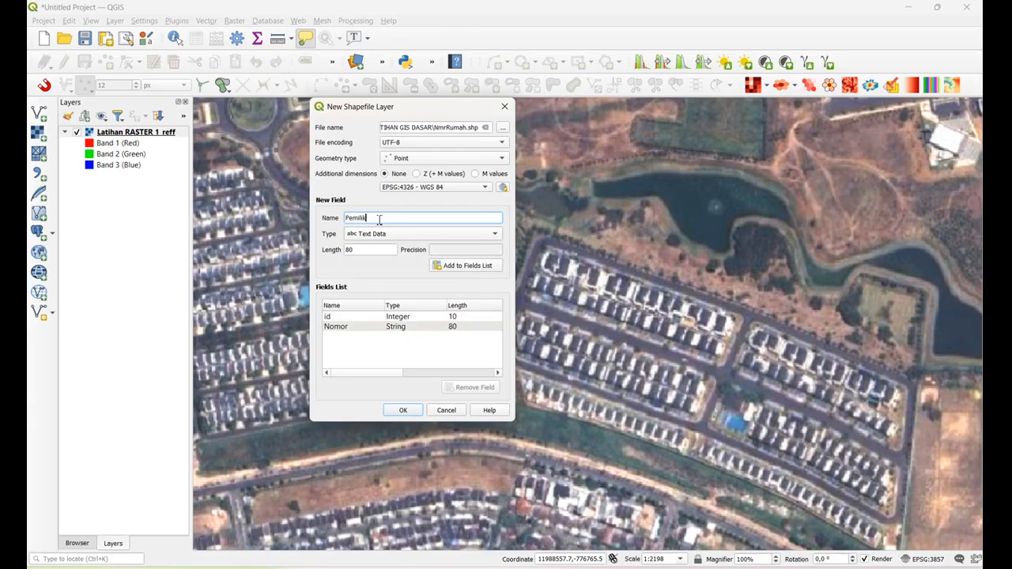
{"action": "left_click", "coordinate": [397, 234]}
{"action": "left_click", "coordinate": [393, 236]}
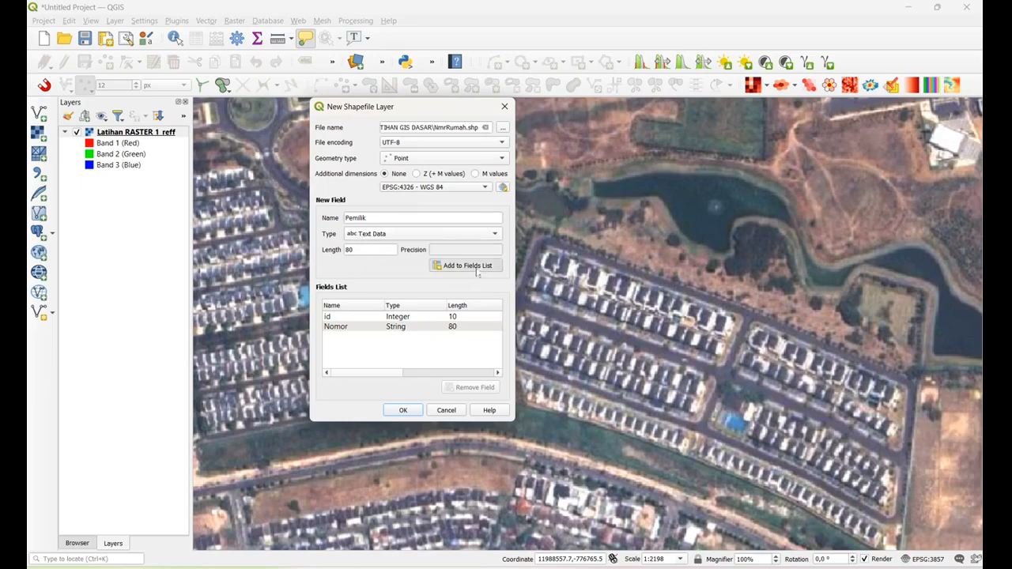
{"action": "left_click", "coordinate": [451, 267]}
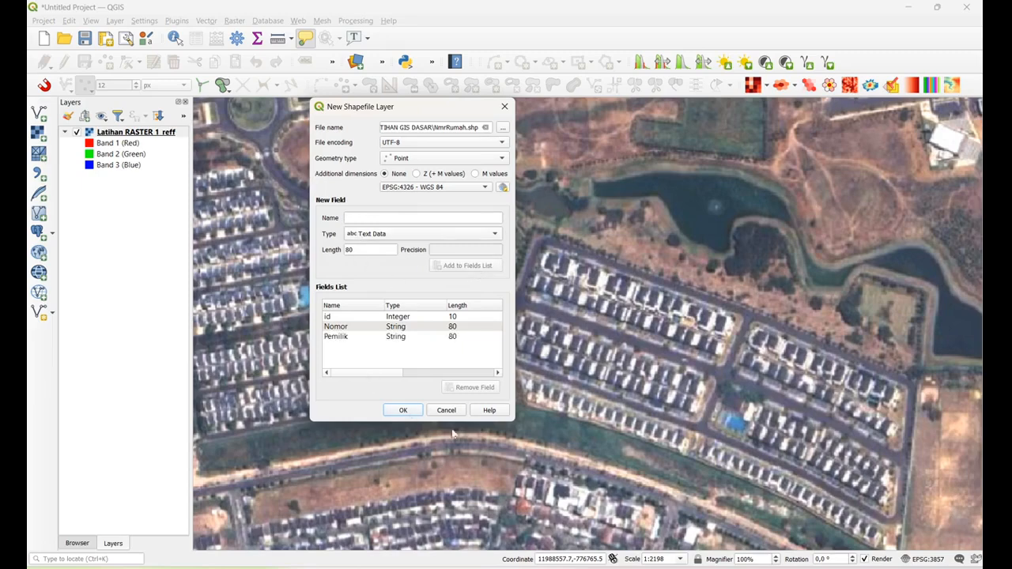
{"action": "left_click", "coordinate": [403, 411]}
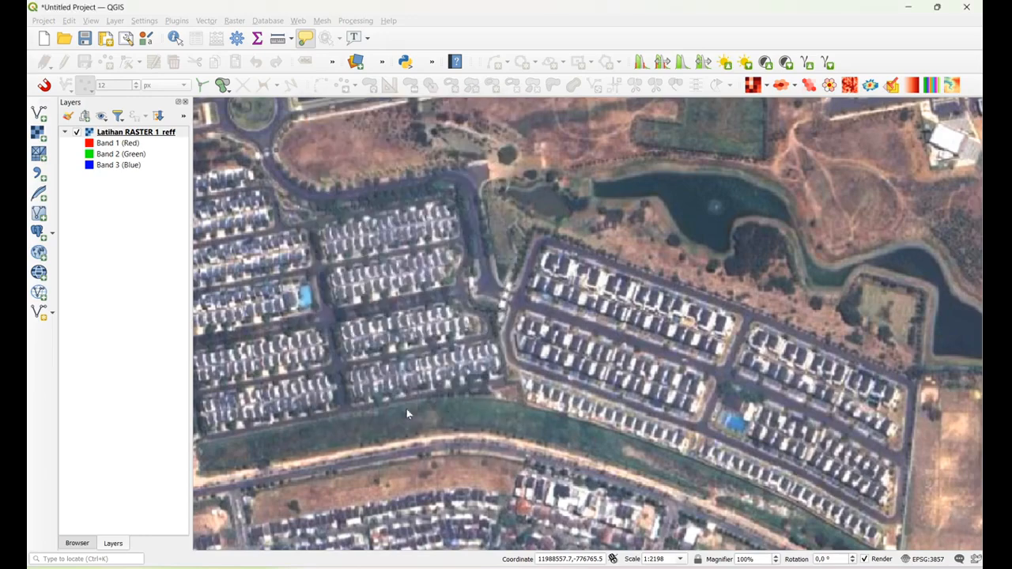
Examine the NmrRumah layer's source settings and general information in its properties, including its CRS and geometry
{"action": "left_click", "coordinate": [142, 135]}
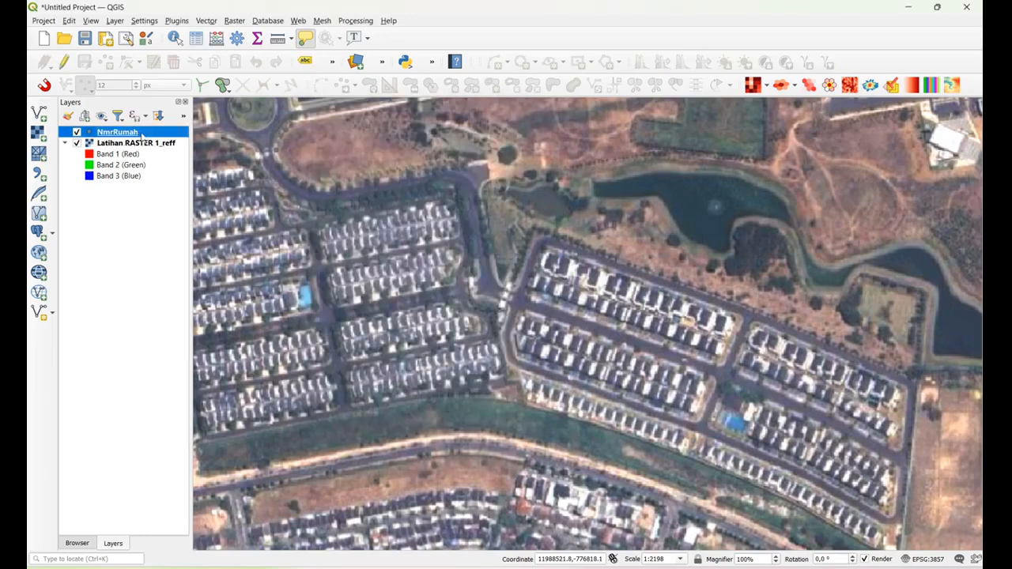
{"action": "right_click", "coordinate": [143, 135]}
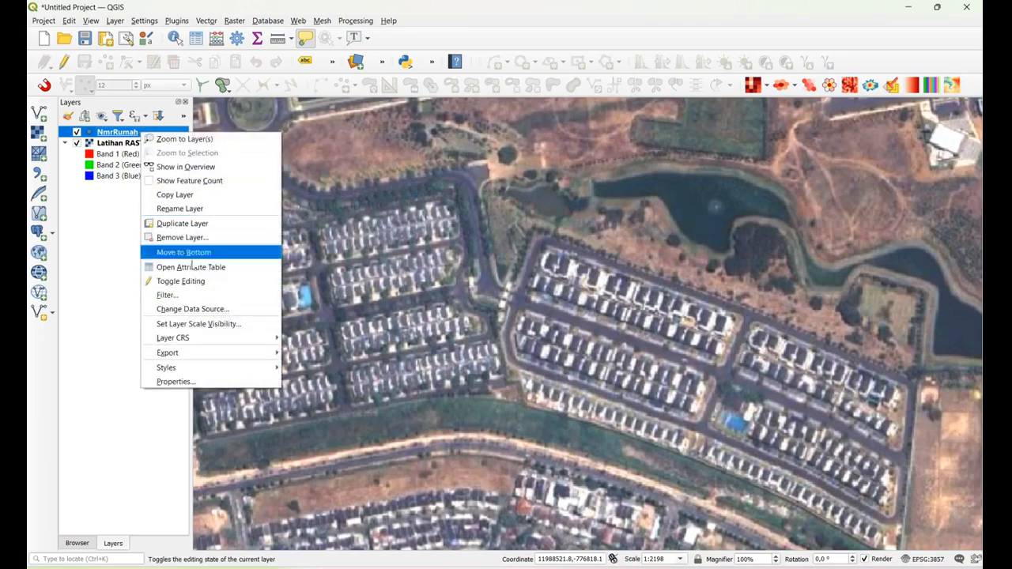
{"action": "left_click", "coordinate": [199, 384]}
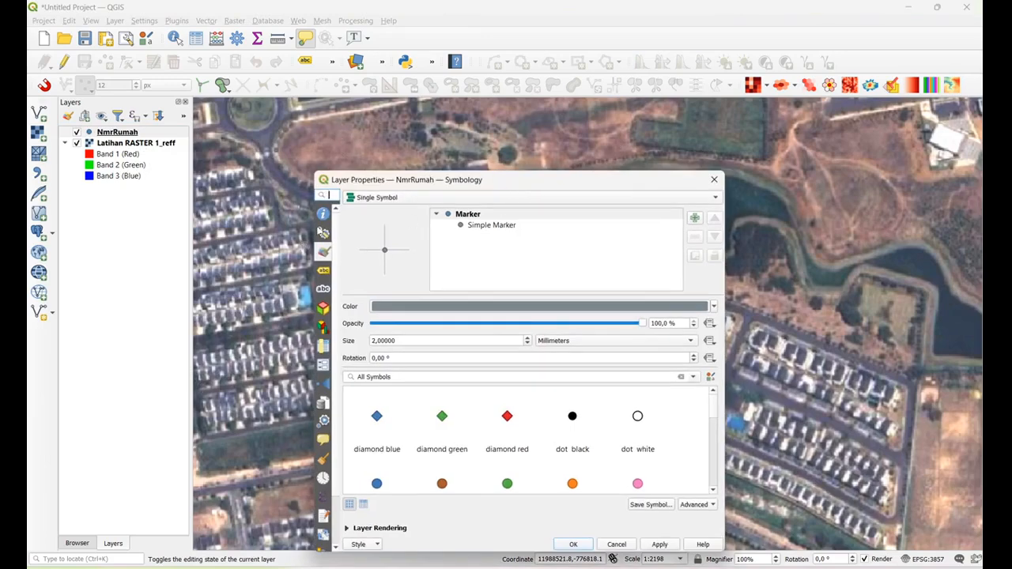
{"action": "left_click_drag", "start_coordinate": [310, 230], "coordinate": [285, 240]}
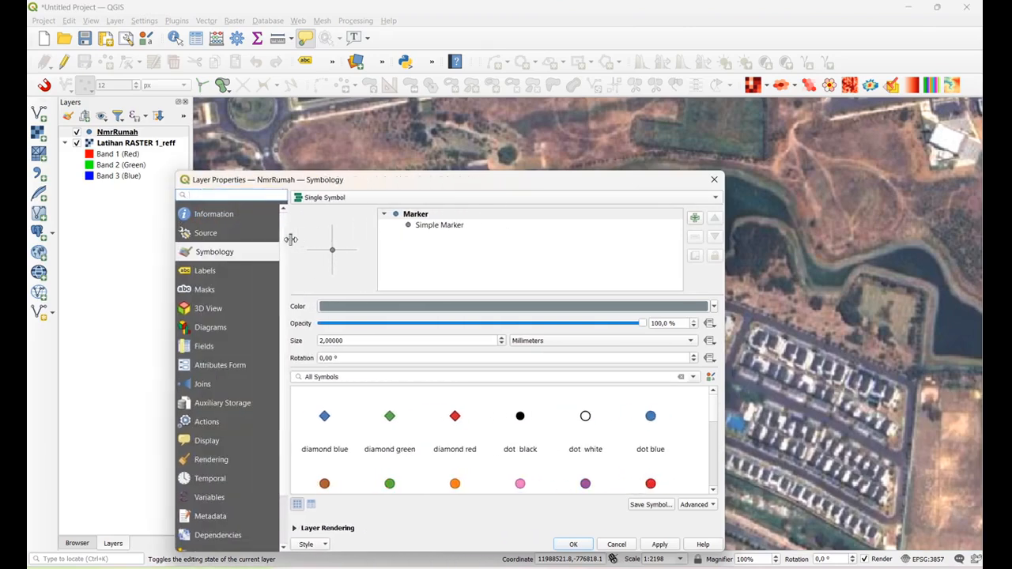
{"action": "left_click", "coordinate": [207, 234]}
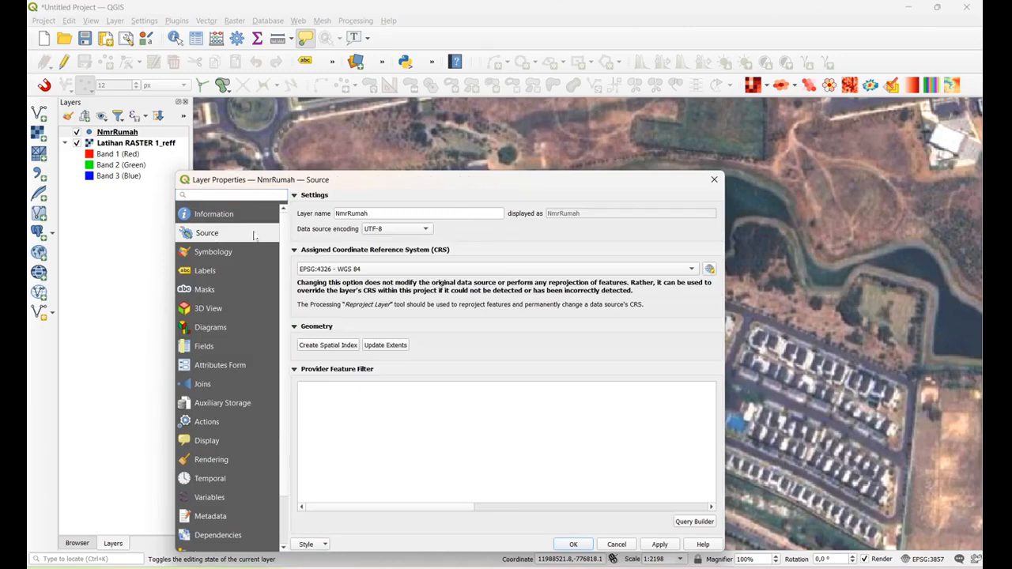
{"action": "left_click", "coordinate": [221, 217]}
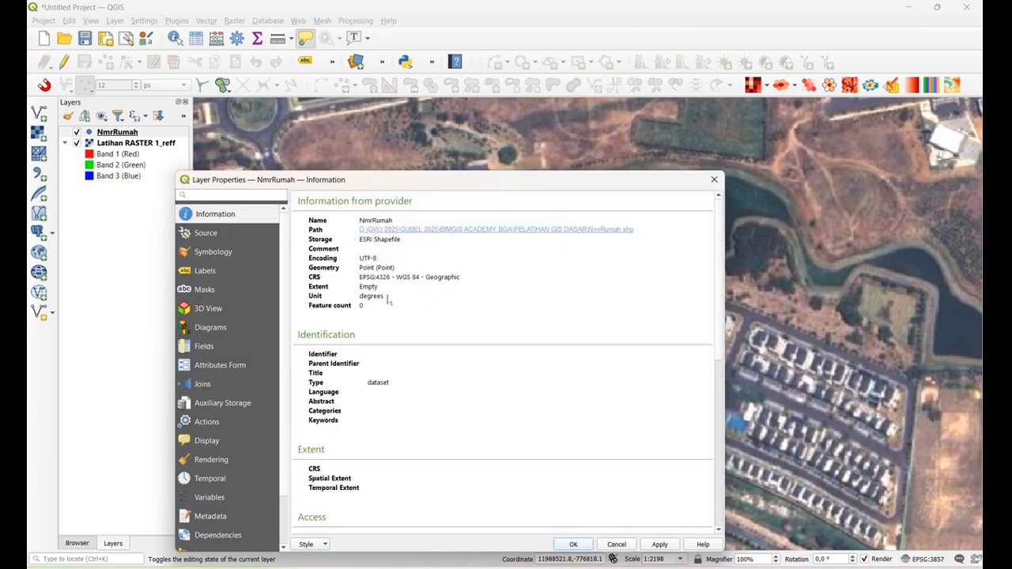
{"action": "left_click", "coordinate": [713, 180]}
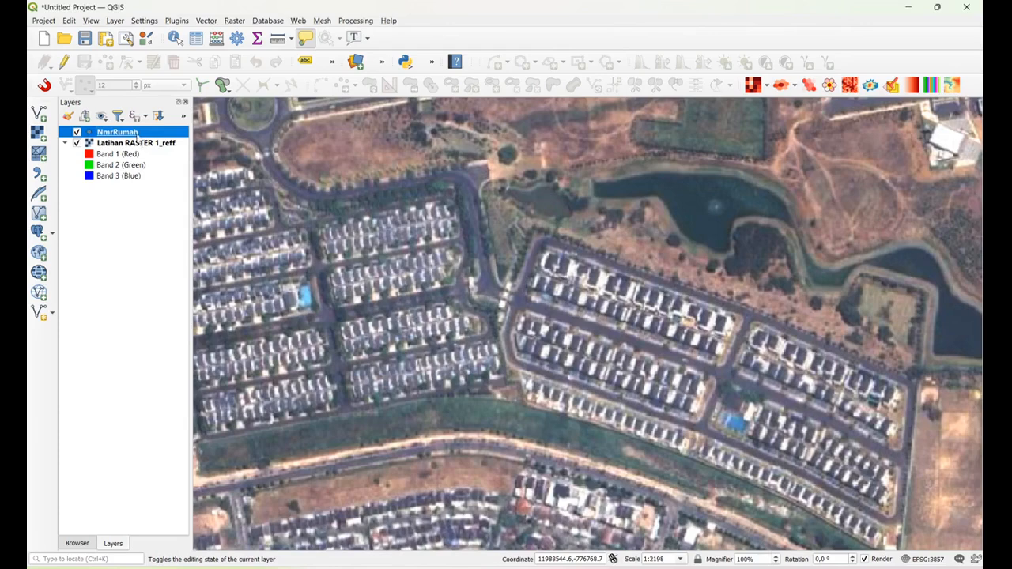
Enable editing on NmrRumah and add a point on the westernmost house of the row south of the lake, with Nomor 1 and the owner's name
{"action": "left_click", "coordinate": [64, 61]}
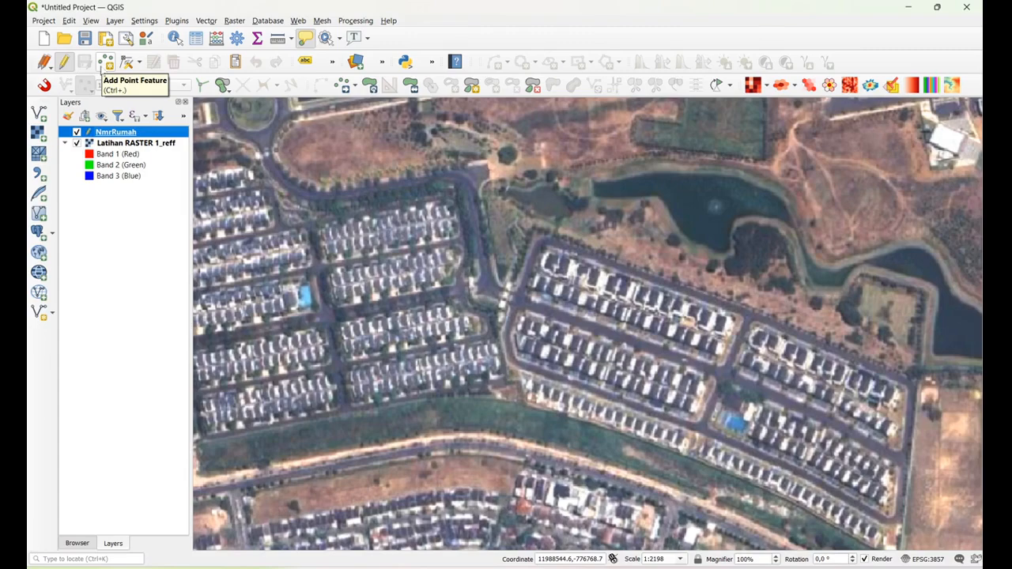
{"action": "left_click", "coordinate": [104, 63]}
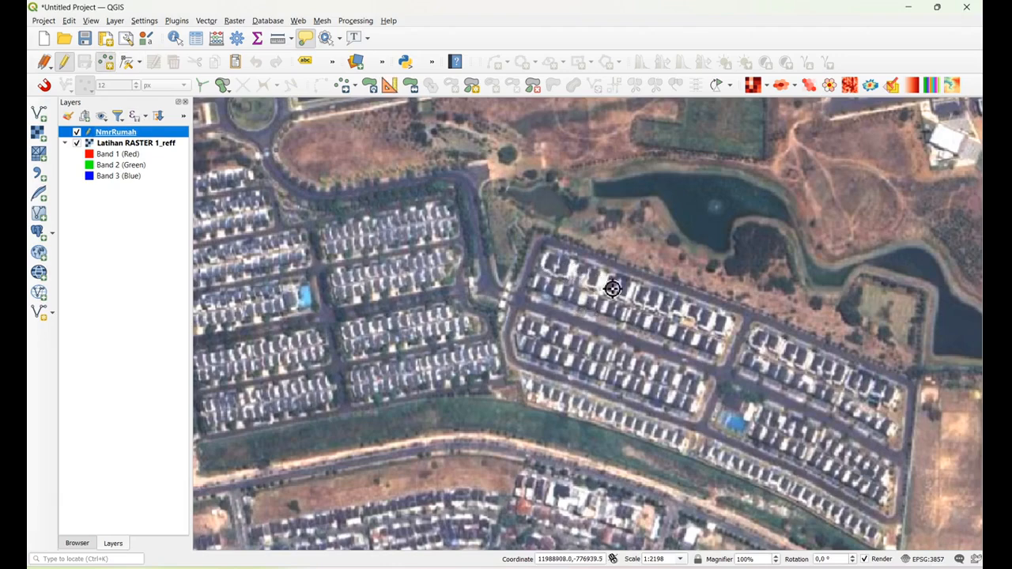
{"action": "left_click", "coordinate": [555, 265]}
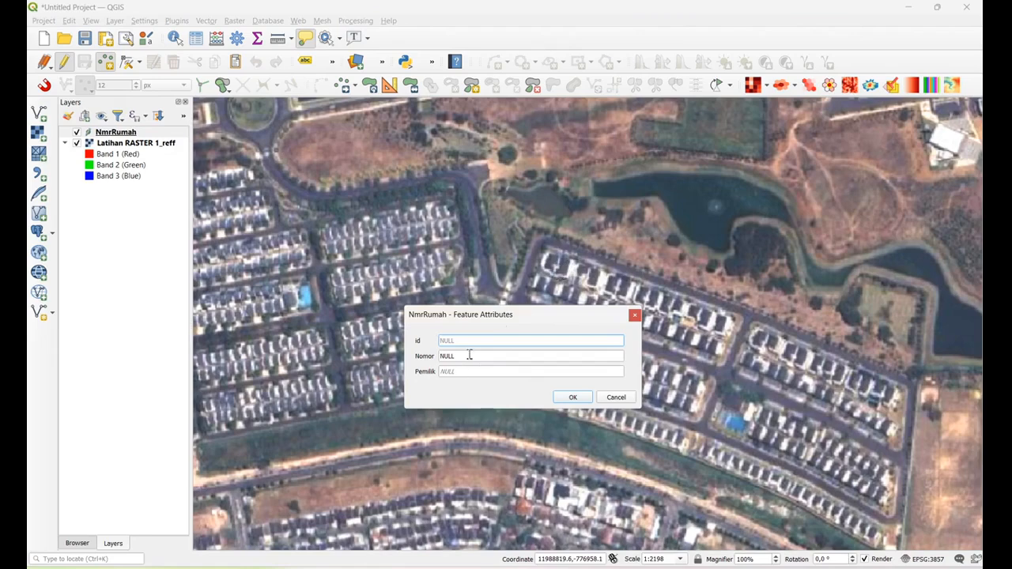
{"action": "left_click", "coordinate": [469, 356]}
{"action": "type", "text": "1"}
{"action": "left_click", "coordinate": [480, 371]}
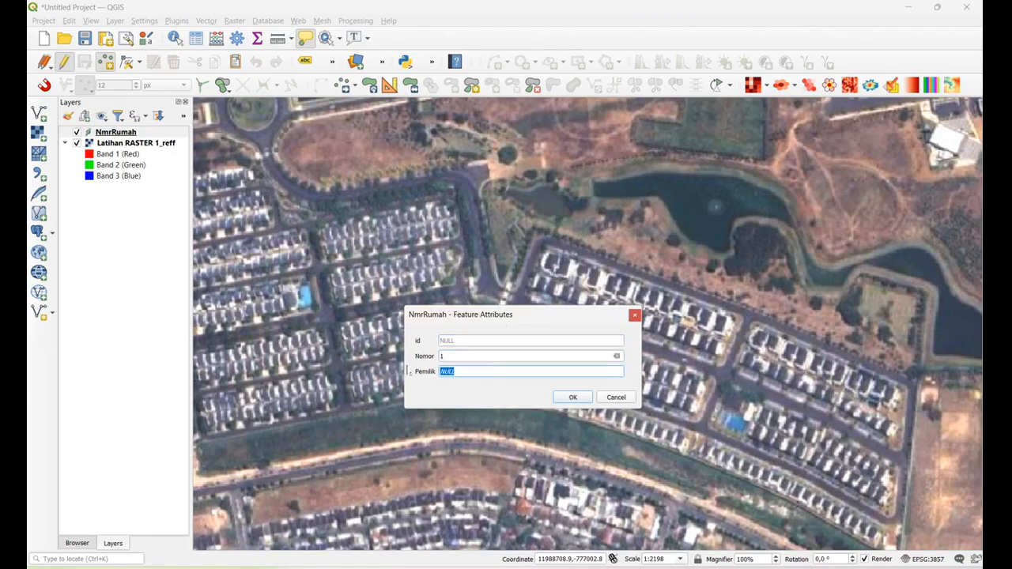
{"action": "type", "text": "Adi"}
{"action": "left_click", "coordinate": [575, 398]}
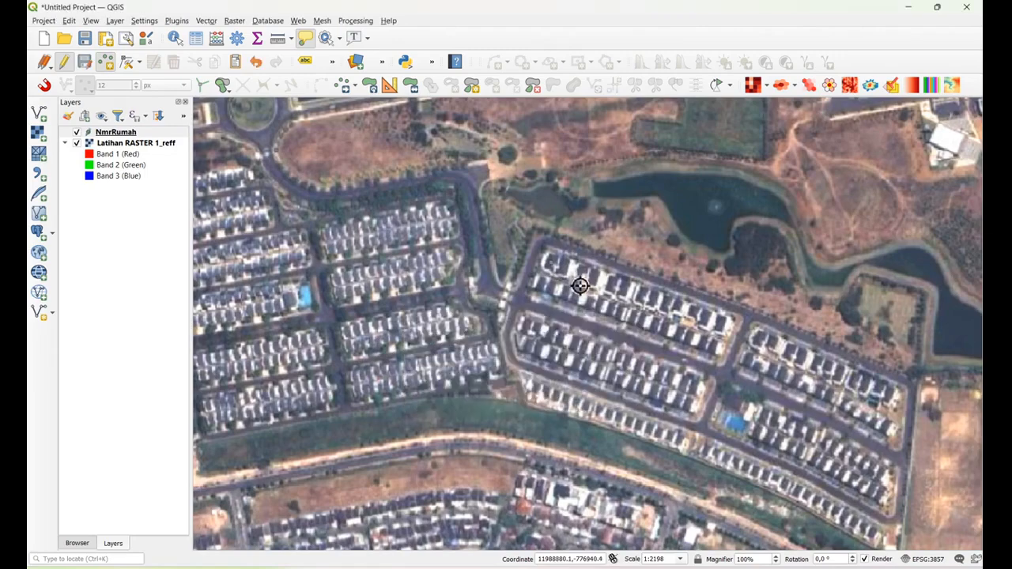
Add a point just east of the first house point, with Nomor 2 and the owner's name as Pemilik
{"action": "left_click", "coordinate": [566, 269]}
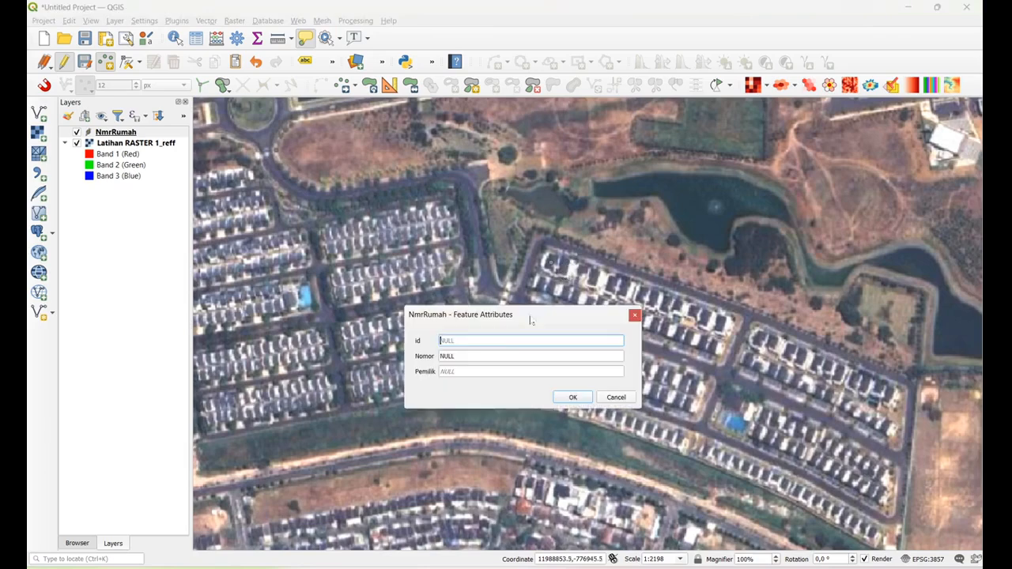
{"action": "left_click", "coordinate": [472, 356]}
{"action": "type", "text": "2"}
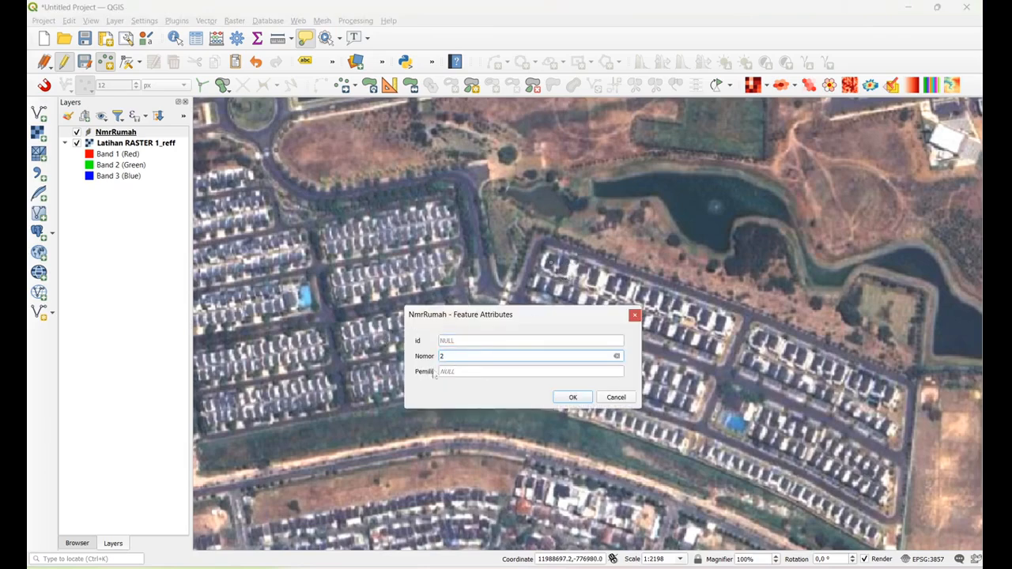
{"action": "left_click_drag", "start_coordinate": [464, 371], "coordinate": [423, 367]}
{"action": "type", "text": "Bud"}
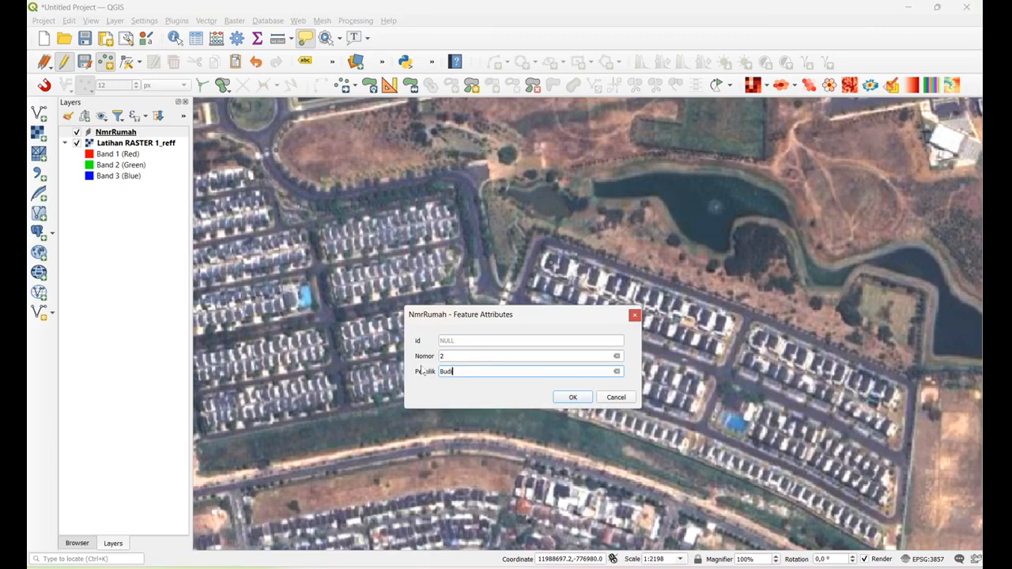
{"action": "type", "text": "i"}
{"action": "left_click", "coordinate": [572, 397]}
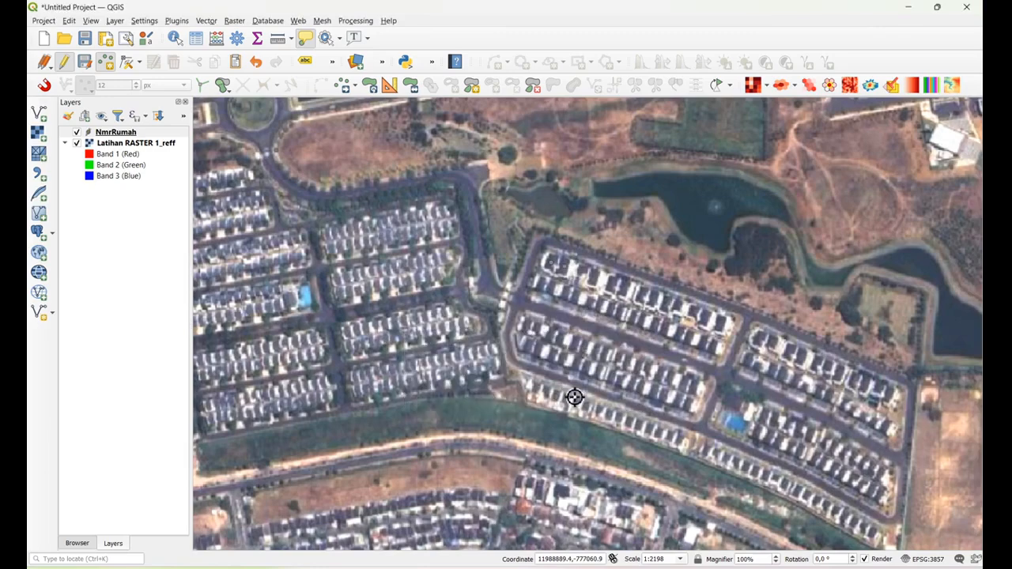
Add a point on the third house along the same row, with Nomor 3 and the owner's name as Pemilik
{"action": "left_click", "coordinate": [586, 277]}
{"action": "key", "text": "Tab"}
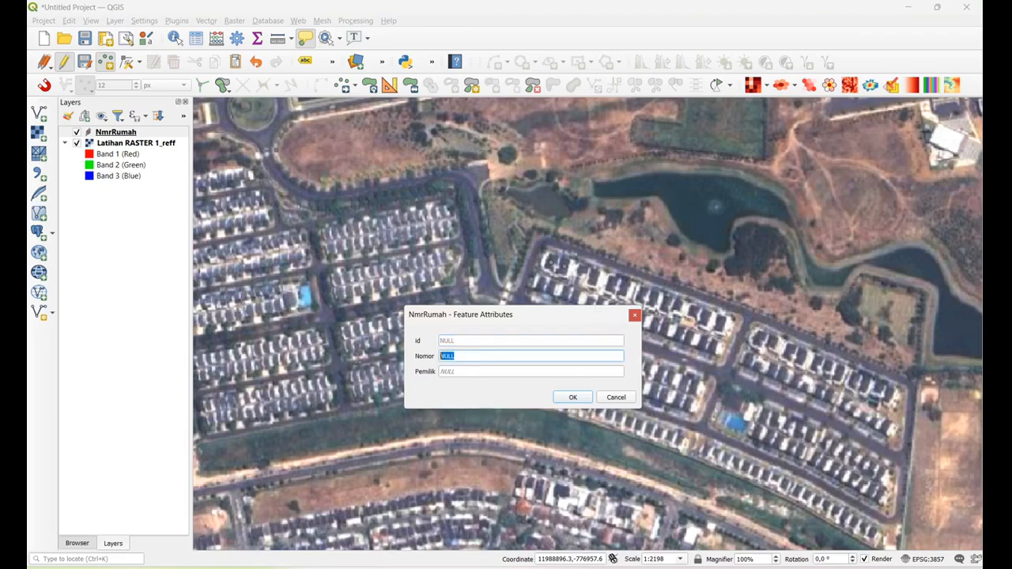
{"action": "type", "text": "3"}
{"action": "left_click", "coordinate": [477, 370]}
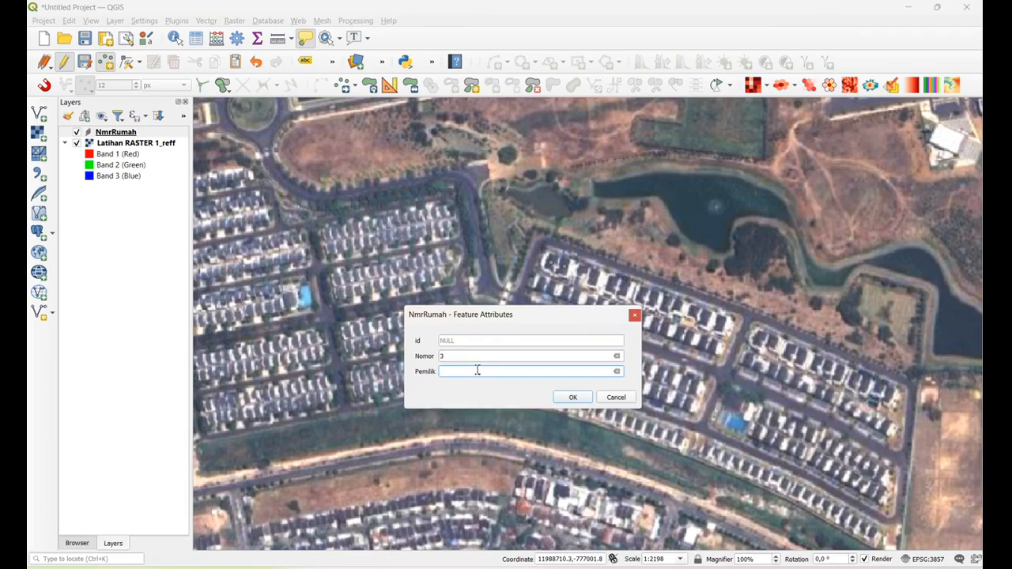
{"action": "type", "text": "Cepi"}
{"action": "left_click", "coordinate": [572, 397]}
Add a point on the fourth house along the same row, with Nomor 4 and the owner's name as Pemilik
{"action": "left_click", "coordinate": [597, 283]}
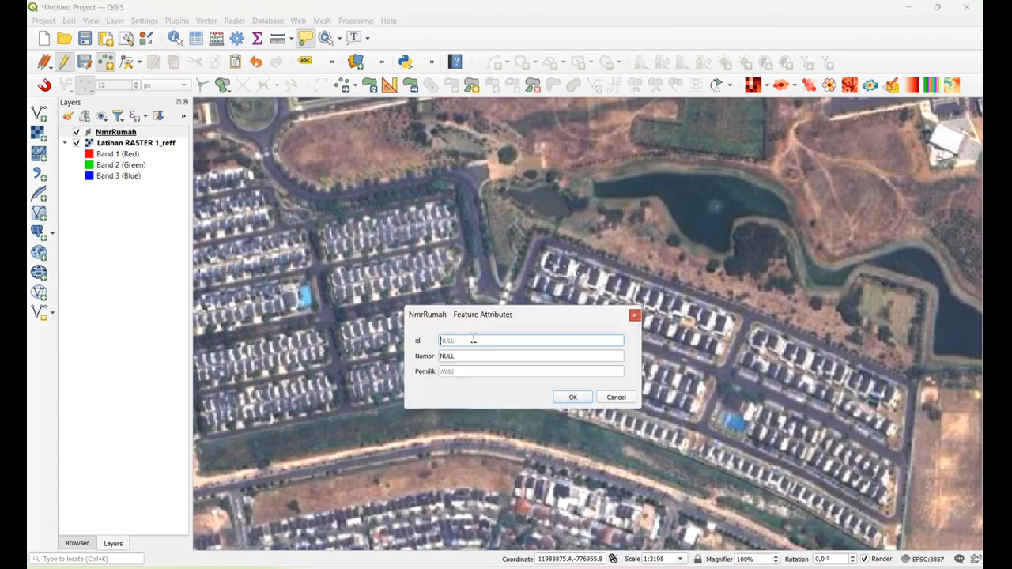
{"action": "left_click", "coordinate": [465, 359]}
{"action": "type", "text": "4"}
{"action": "left_click", "coordinate": [451, 371]}
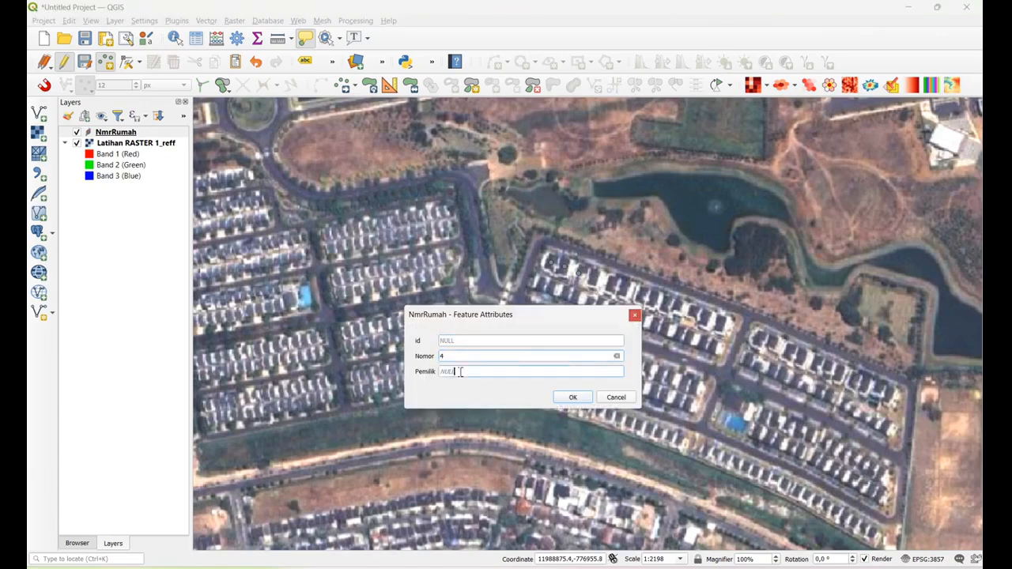
{"action": "type", "text": "Dodi"}
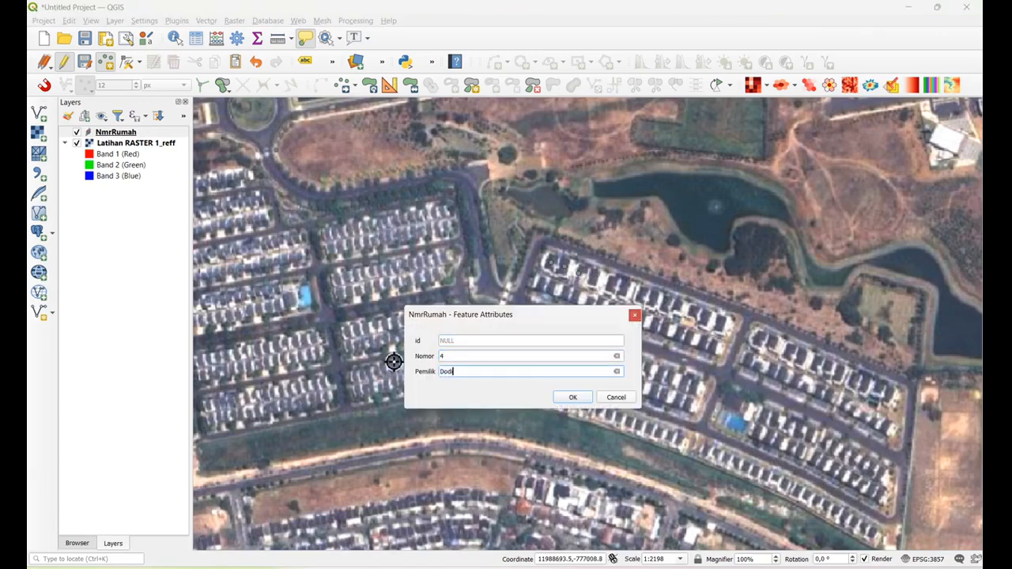
{"action": "left_click", "coordinate": [583, 400]}
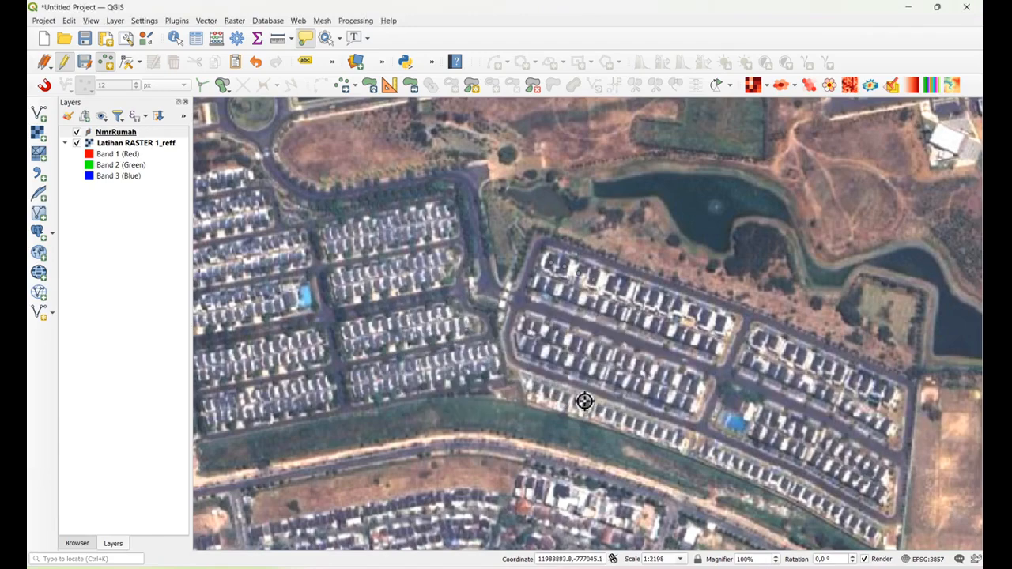
Add a point on the fifth house along the same row, with Nomor 5 and the owner's name as Pemilik
{"action": "left_click", "coordinate": [608, 297]}
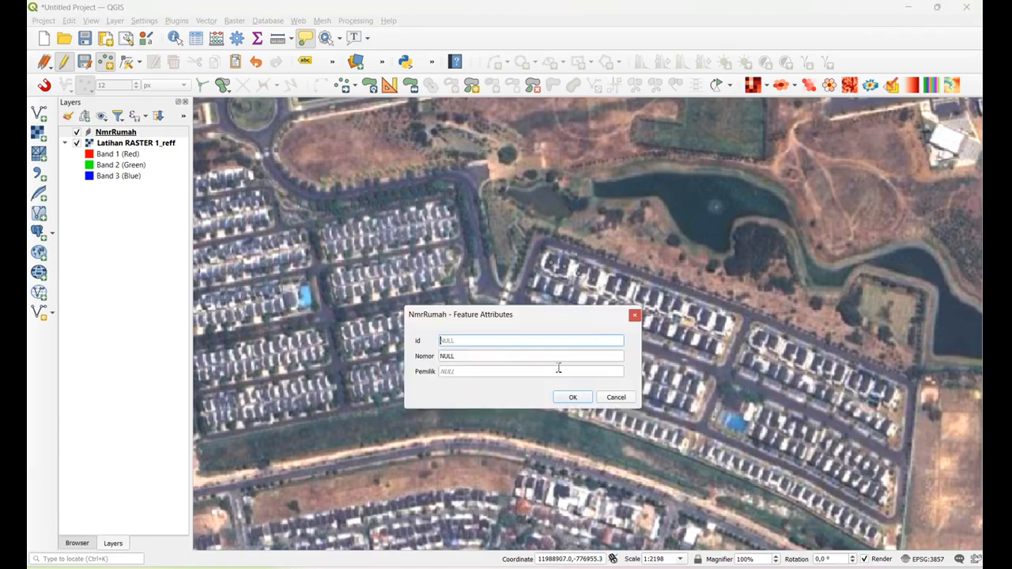
{"action": "left_click", "coordinate": [470, 355]}
{"action": "type", "text": "9"}
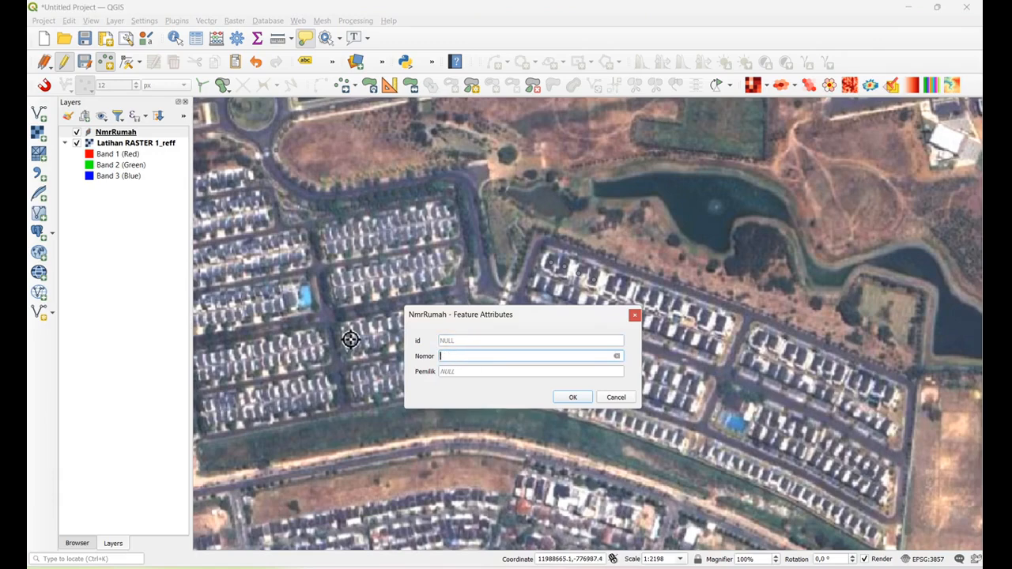
{"action": "left_click", "coordinate": [466, 372]}
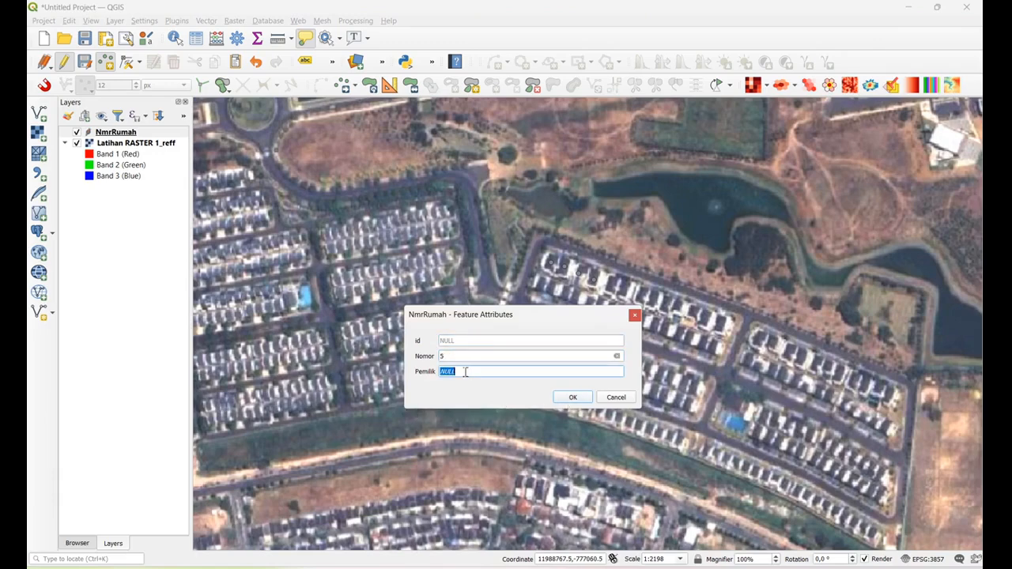
{"action": "type", "text": "Edi"}
{"action": "left_click", "coordinate": [573, 398]}
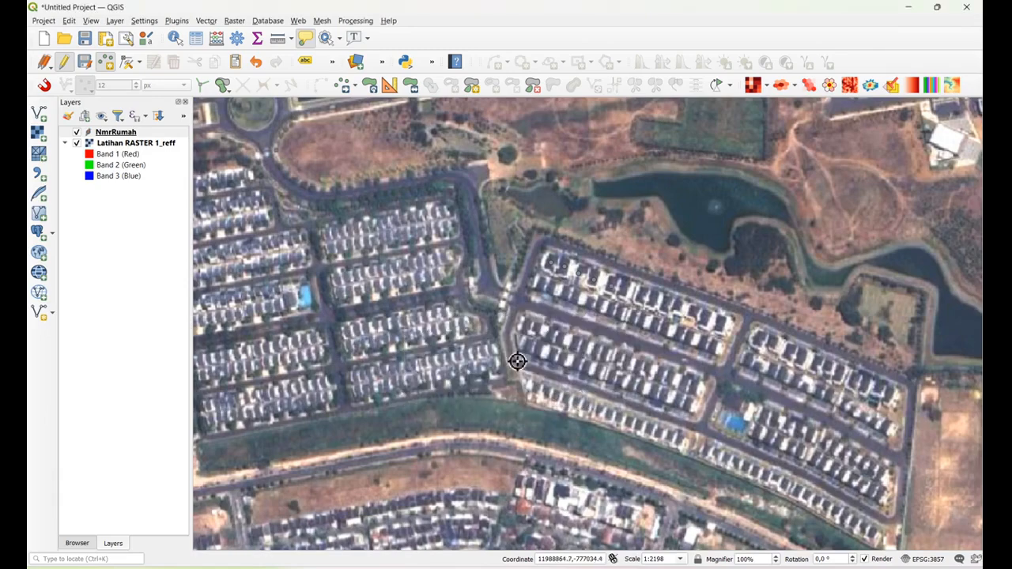
Add eight points on the remaining houses eastward along the northern row, leaving their attributes empty
{"action": "left_click", "coordinate": [626, 295]}
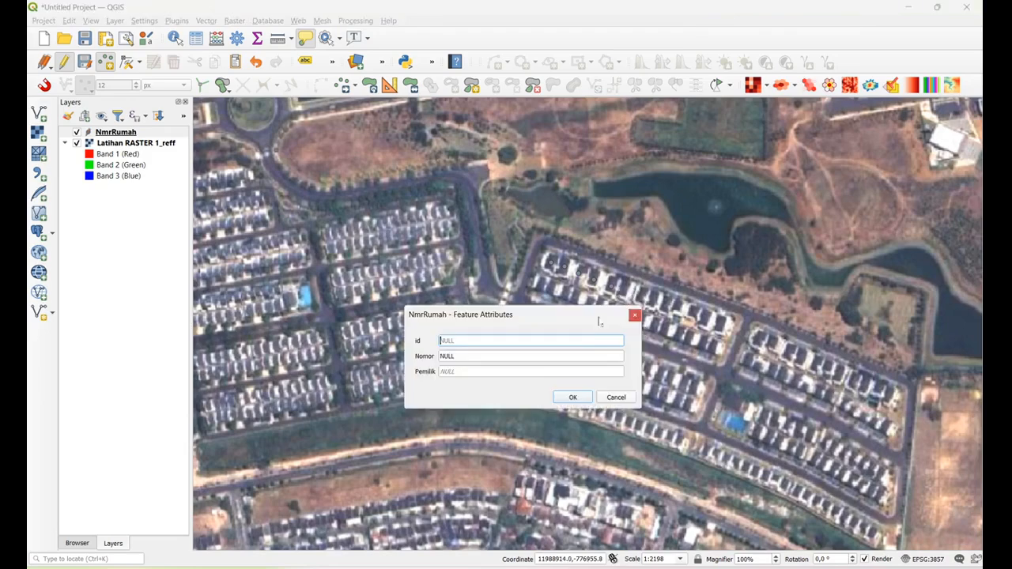
{"action": "left_click", "coordinate": [575, 398]}
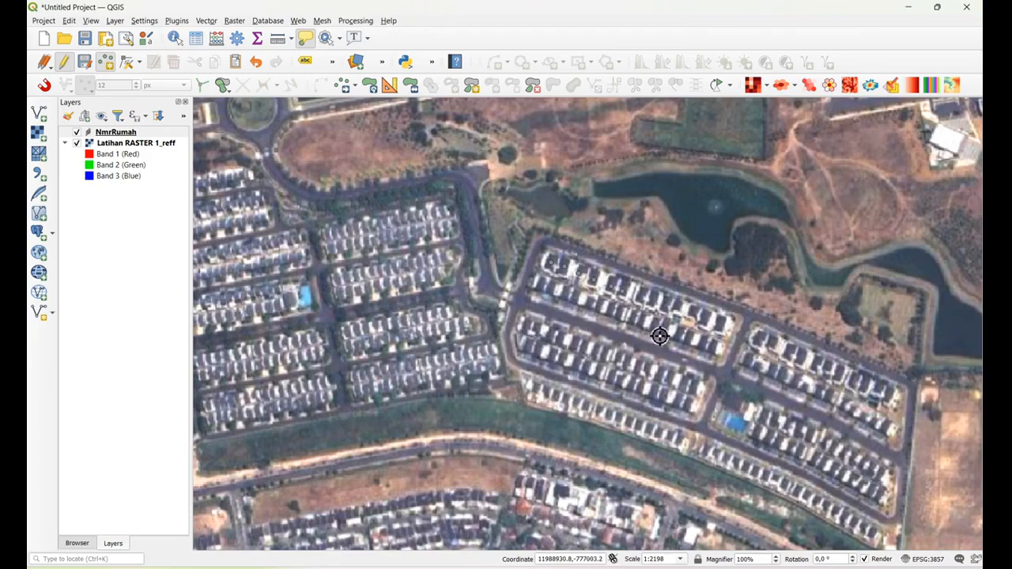
{"action": "left_click", "coordinate": [646, 298]}
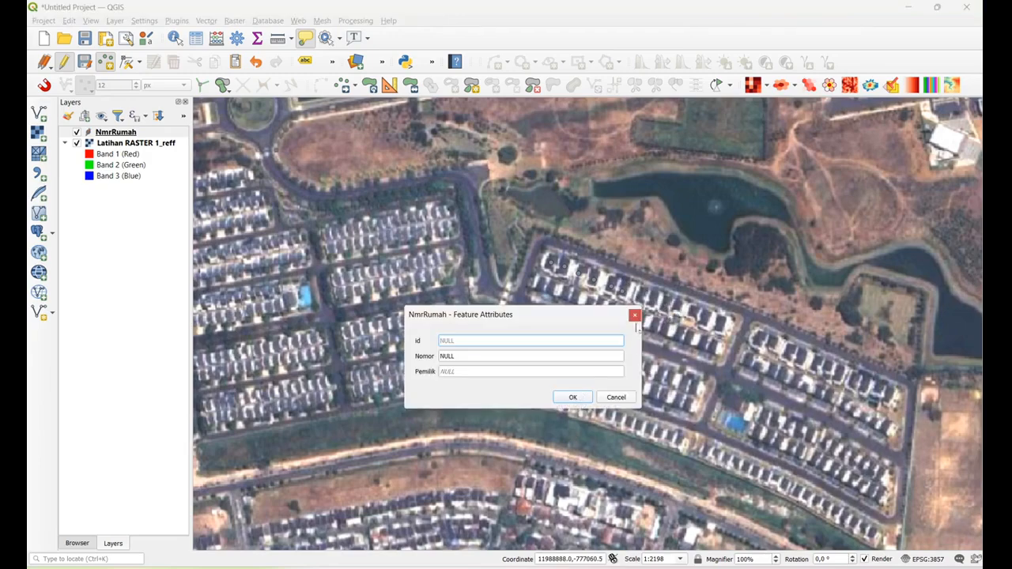
{"action": "left_click", "coordinate": [573, 397]}
{"action": "left_click", "coordinate": [658, 304]}
{"action": "left_click", "coordinate": [577, 398]}
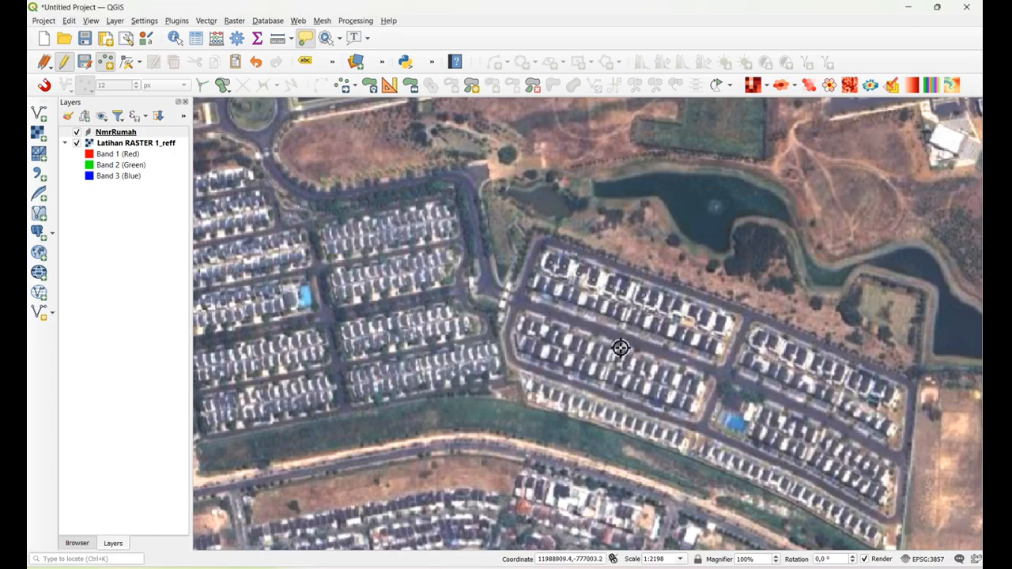
{"action": "left_click", "coordinate": [666, 300]}
{"action": "left_click", "coordinate": [577, 398]}
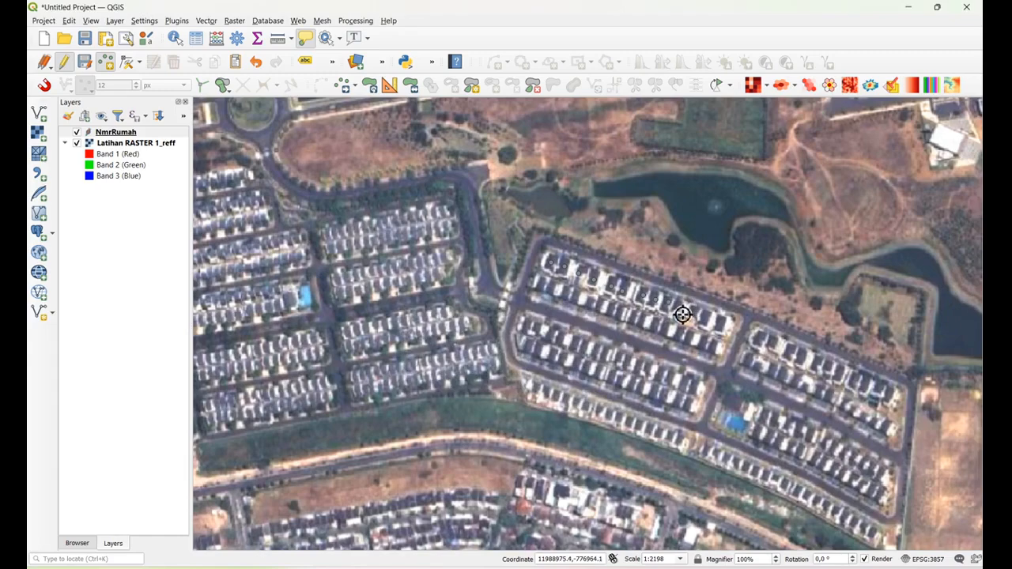
{"action": "left_click", "coordinate": [681, 312]}
{"action": "left_click", "coordinate": [585, 400]}
{"action": "left_click", "coordinate": [683, 329]}
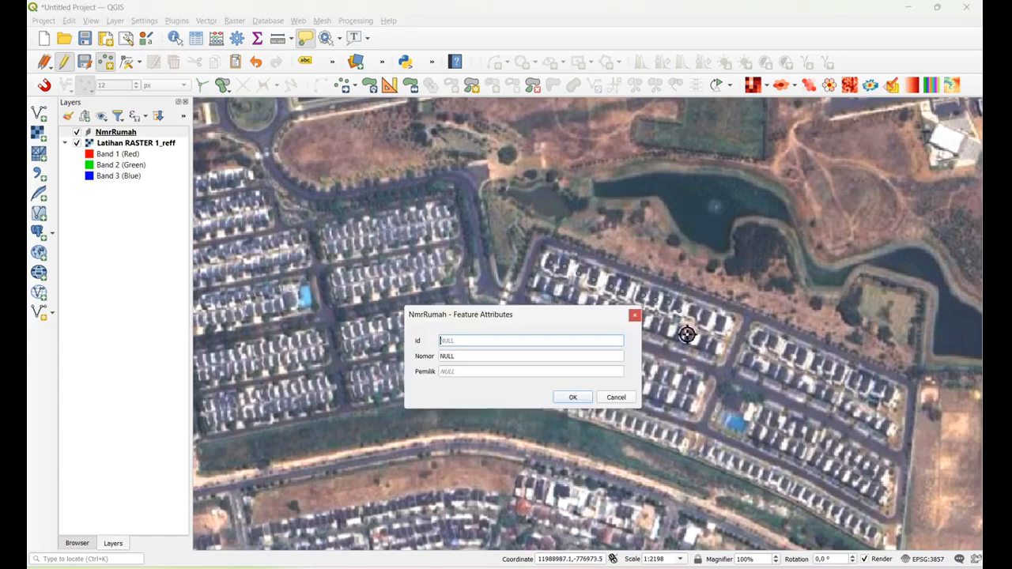
{"action": "left_click", "coordinate": [590, 398]}
{"action": "left_click", "coordinate": [707, 328]}
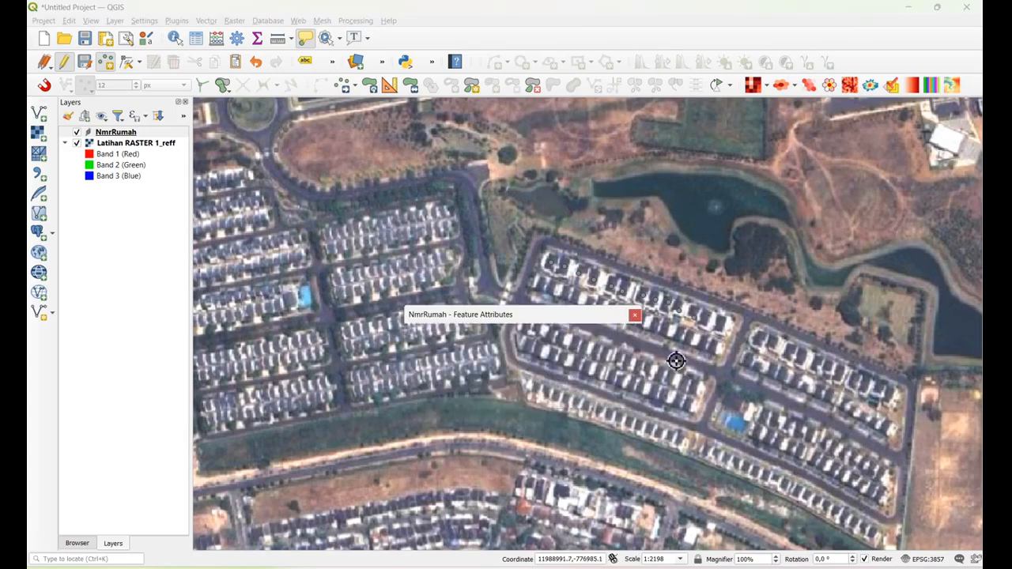
{"action": "left_click", "coordinate": [579, 399]}
{"action": "left_click", "coordinate": [723, 325]}
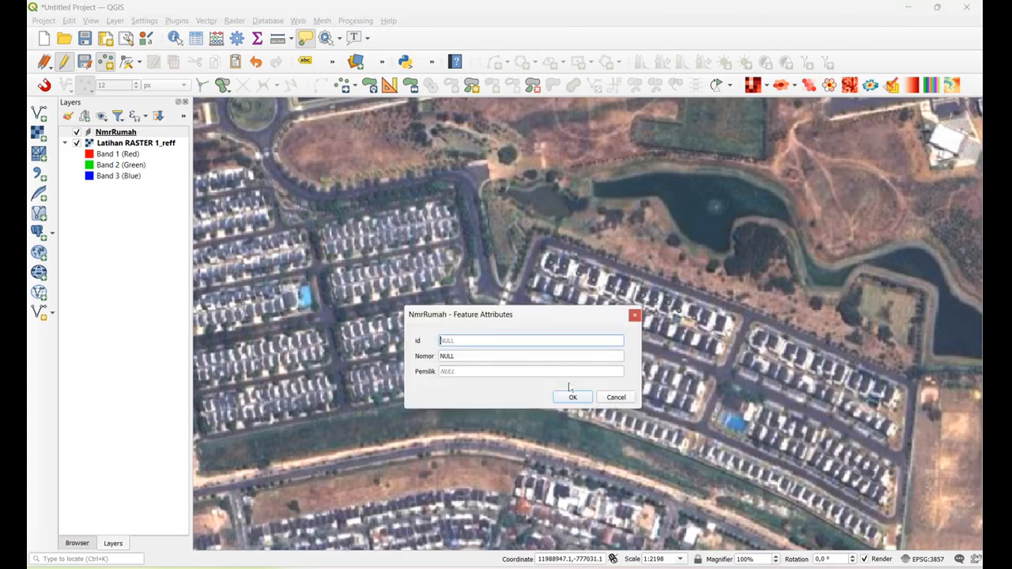
{"action": "left_click", "coordinate": [572, 398]}
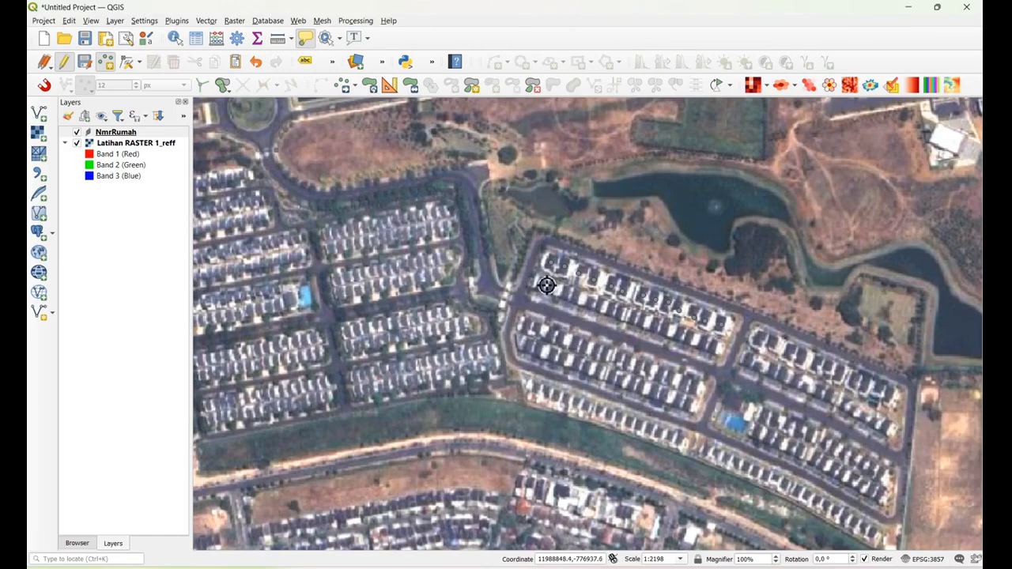
Add fourteen points from west to east on the houses of the second row in the same block, leaving their attributes empty
{"action": "left_click", "coordinate": [546, 301]}
{"action": "left_click", "coordinate": [571, 398]}
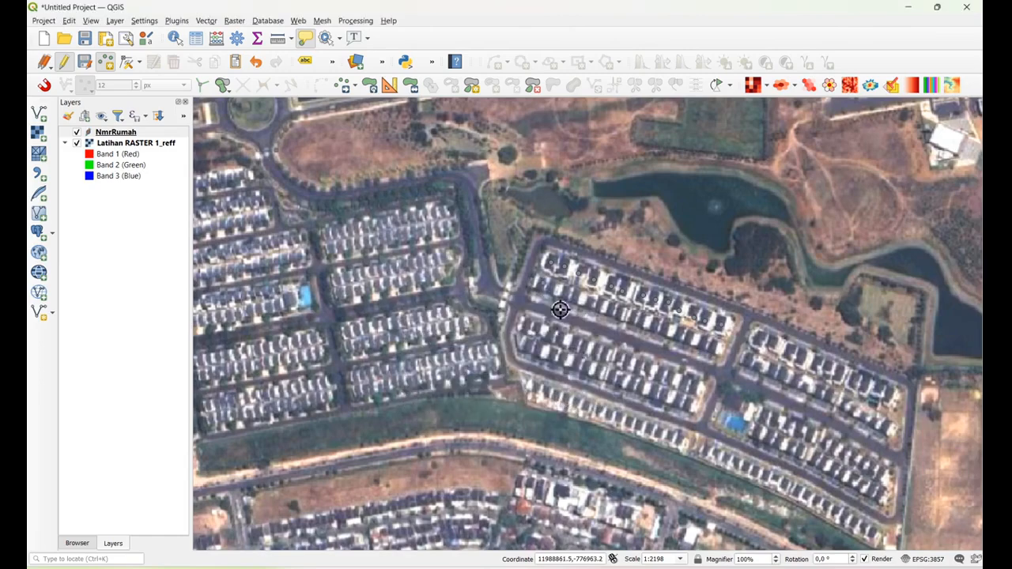
{"action": "left_click", "coordinate": [557, 291]}
{"action": "left_click", "coordinate": [573, 400]}
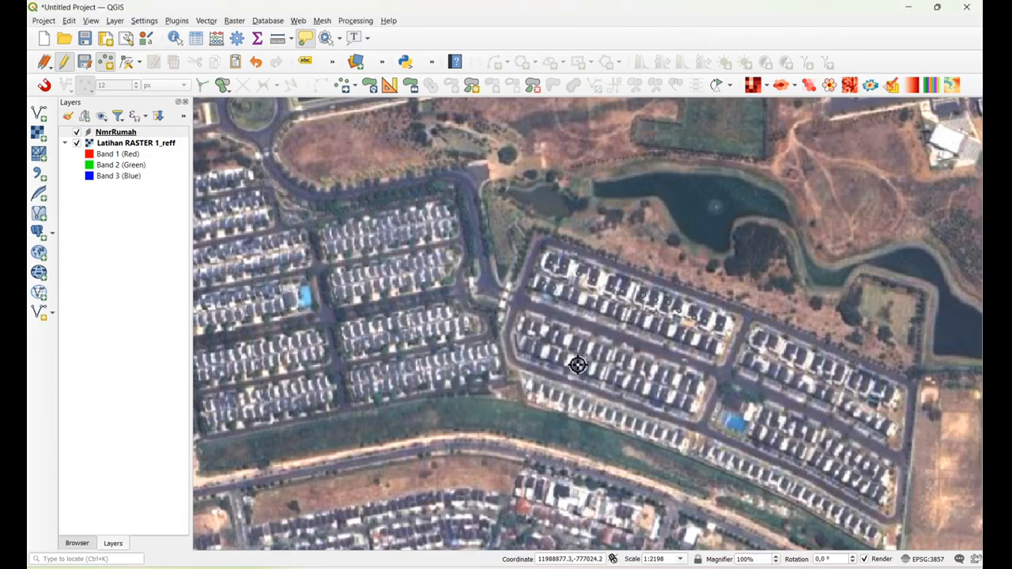
{"action": "left_click", "coordinate": [577, 296]}
{"action": "left_click", "coordinate": [573, 398]}
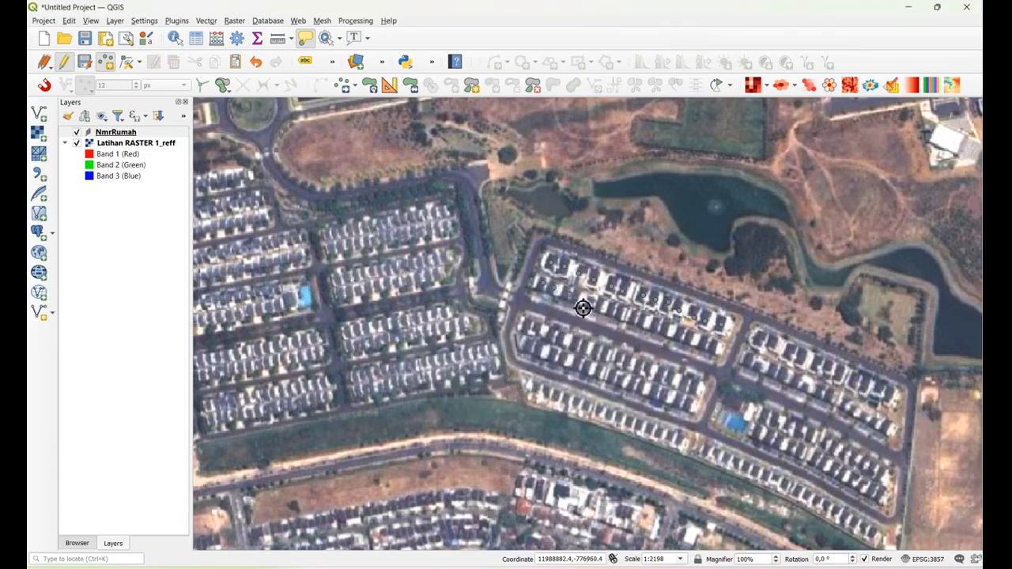
{"action": "left_click", "coordinate": [583, 297]}
{"action": "left_click", "coordinate": [577, 399]}
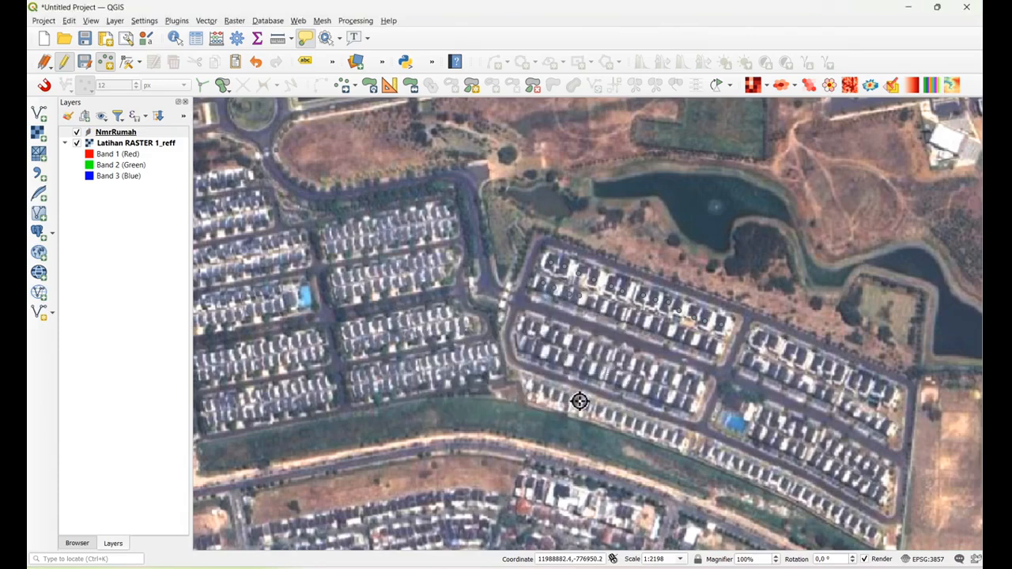
{"action": "left_click", "coordinate": [593, 307]}
{"action": "left_click", "coordinate": [575, 399]}
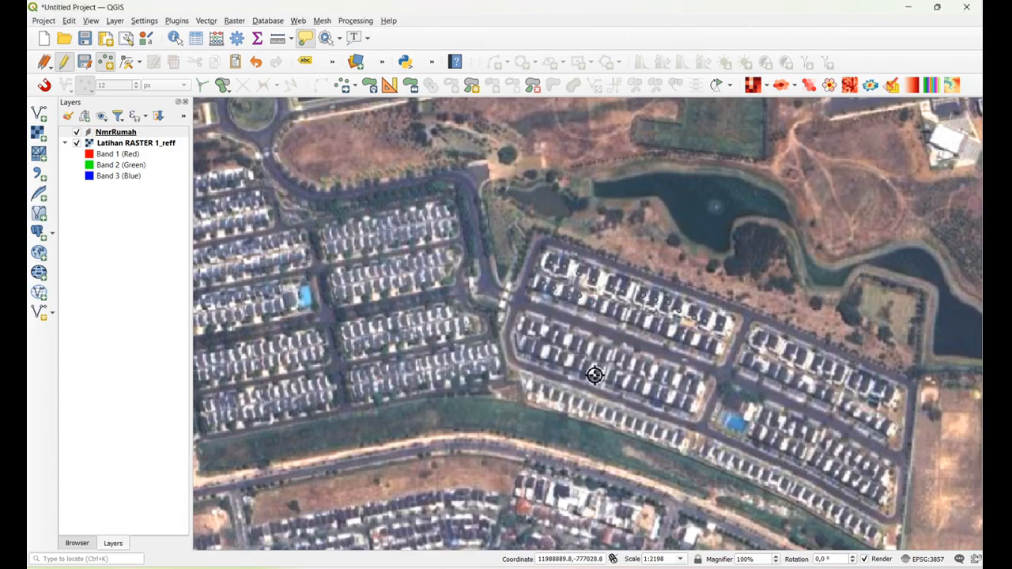
{"action": "left_click", "coordinate": [611, 313]}
{"action": "left_click", "coordinate": [575, 398]}
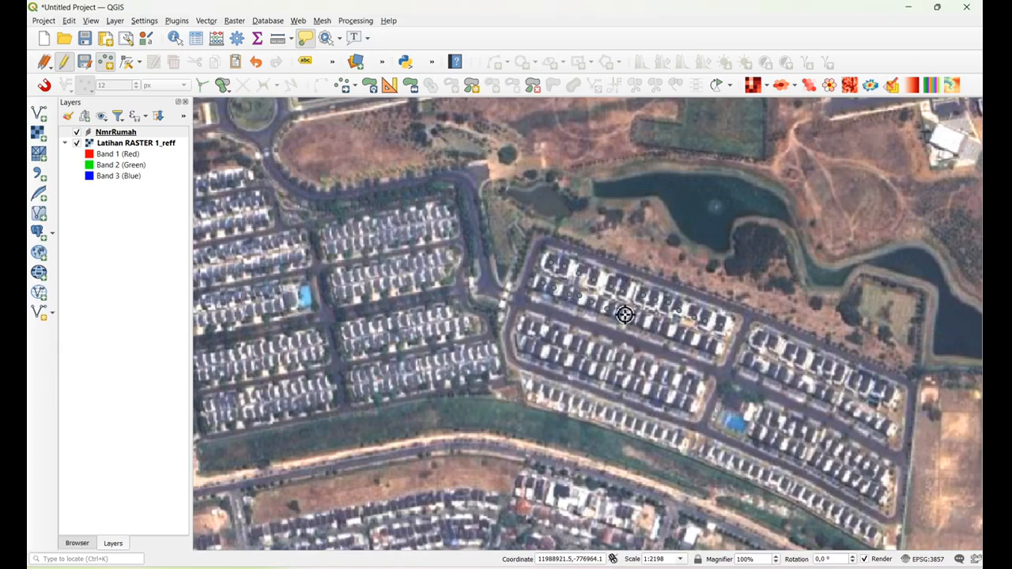
{"action": "left_click", "coordinate": [625, 314]}
{"action": "left_click", "coordinate": [575, 397]}
{"action": "left_click", "coordinate": [637, 323]}
{"action": "left_click", "coordinate": [581, 400]}
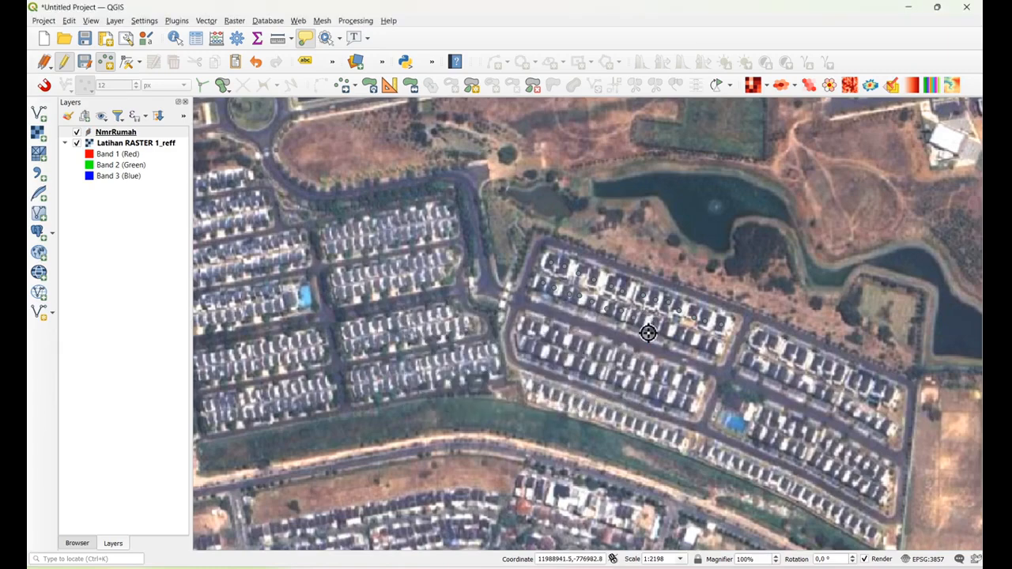
{"action": "left_click", "coordinate": [648, 326]}
{"action": "left_click", "coordinate": [574, 397]}
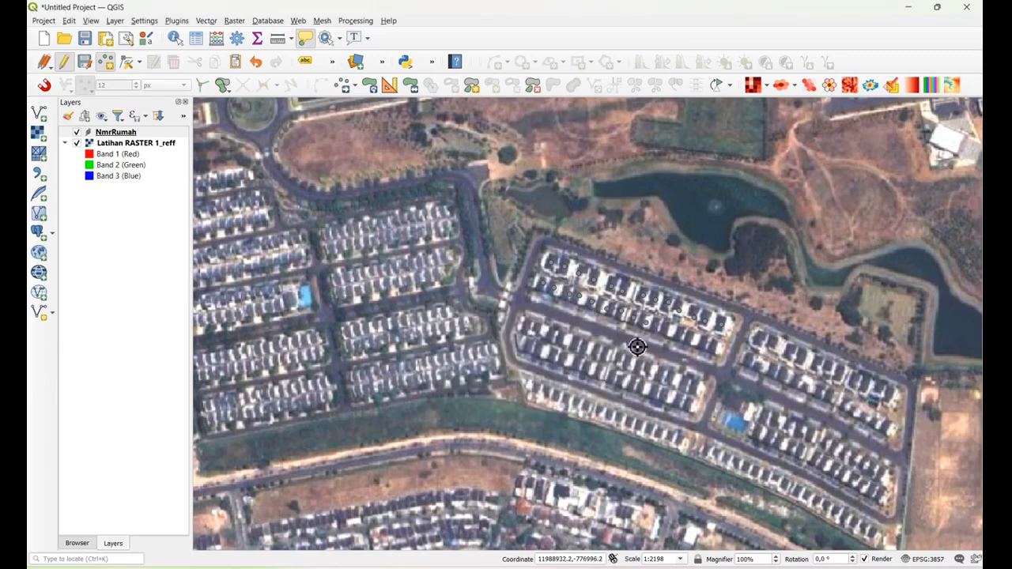
{"action": "left_click", "coordinate": [658, 329]}
{"action": "left_click", "coordinate": [572, 398]}
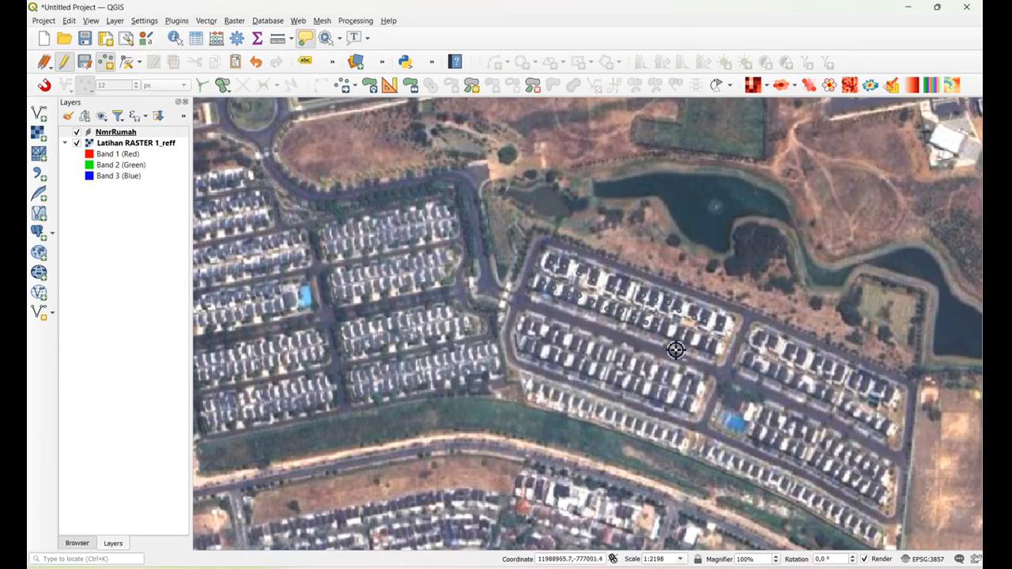
{"action": "left_click", "coordinate": [674, 331]}
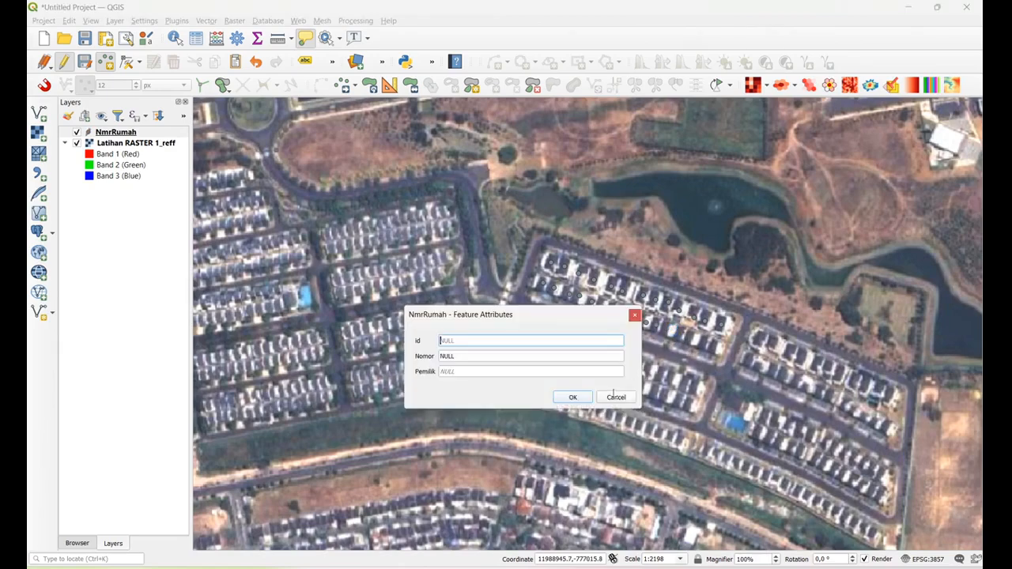
{"action": "left_click", "coordinate": [573, 398]}
{"action": "left_click", "coordinate": [669, 361]}
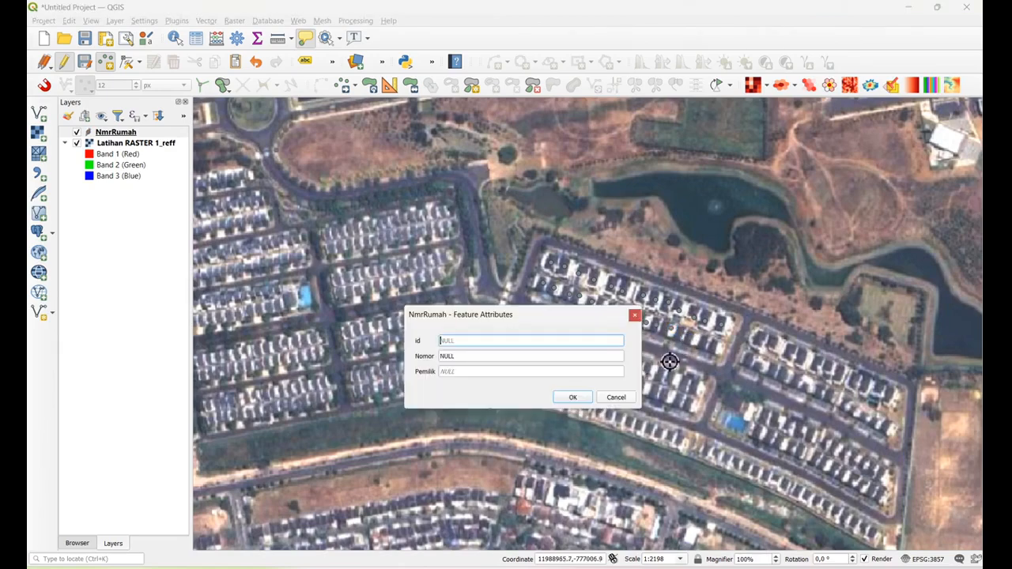
{"action": "left_click", "coordinate": [573, 398]}
{"action": "left_click", "coordinate": [661, 381]}
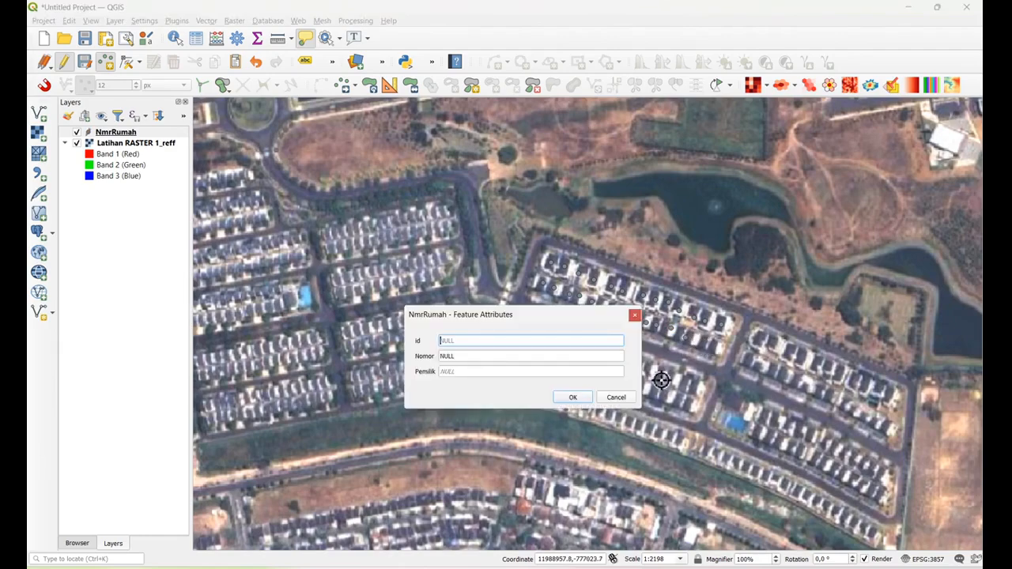
{"action": "left_click", "coordinate": [572, 398]}
{"action": "left_click", "coordinate": [723, 352]}
{"action": "left_click", "coordinate": [583, 399]}
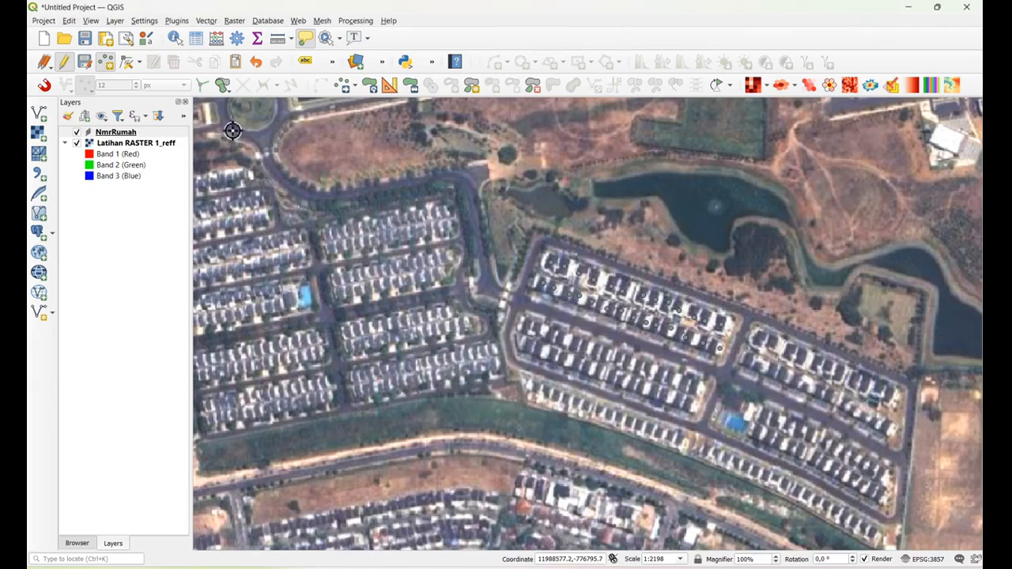
Review the Nomor and Pemilik values of the digitized points in the NmrRumah attribute table, down to the last records
{"action": "left_click", "coordinate": [140, 133]}
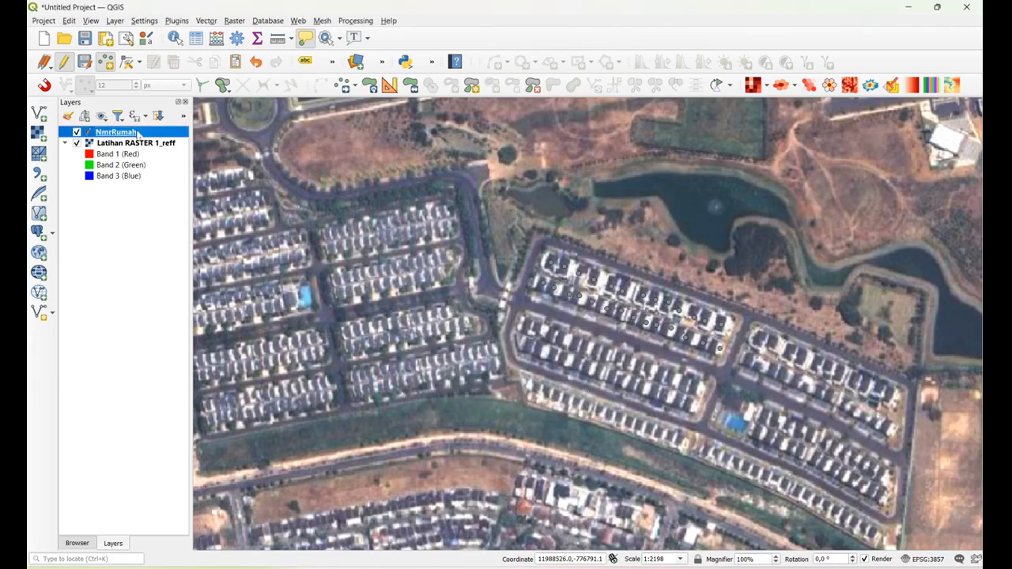
{"action": "left_click", "coordinate": [196, 39]}
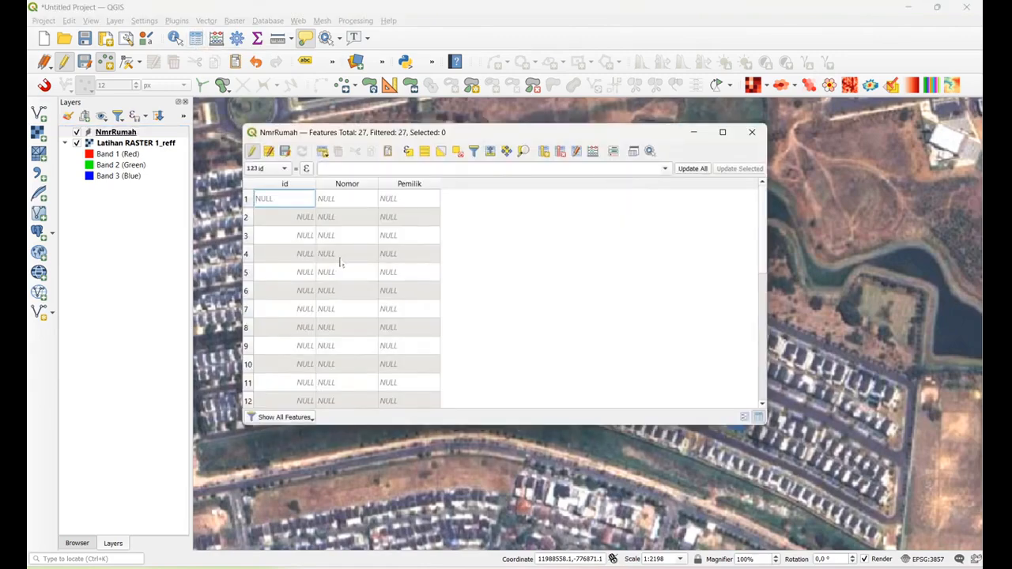
{"action": "scroll", "coordinate": [341, 265], "scroll_direction": "down", "scroll_amount": 5}
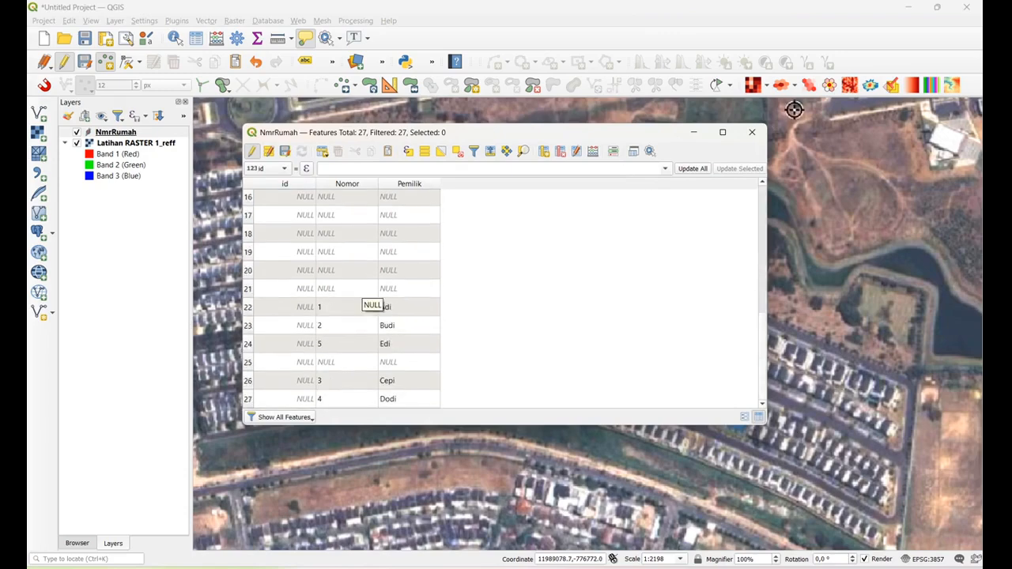
{"action": "left_click", "coordinate": [751, 133]}
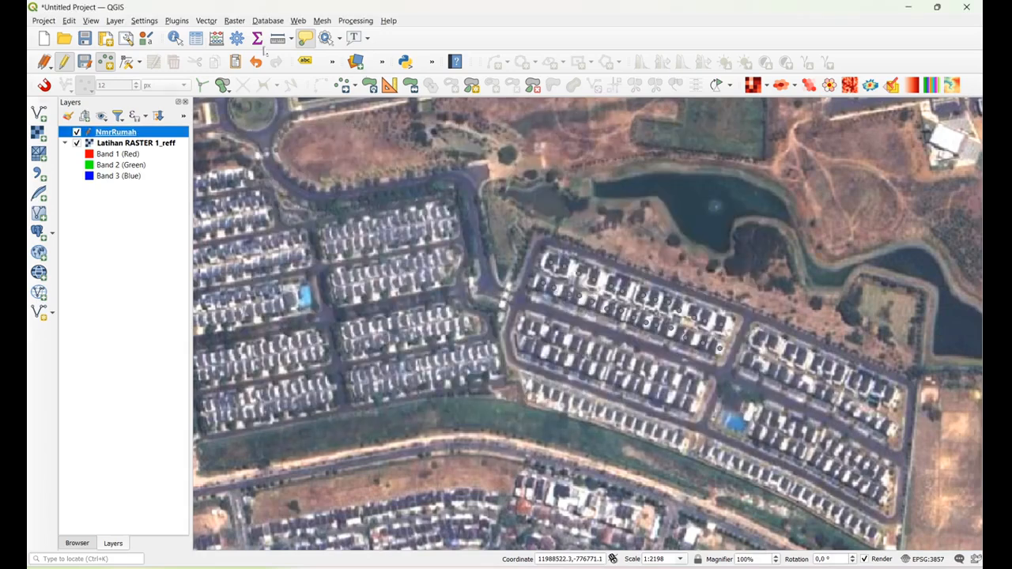
{"action": "left_click", "coordinate": [175, 37]}
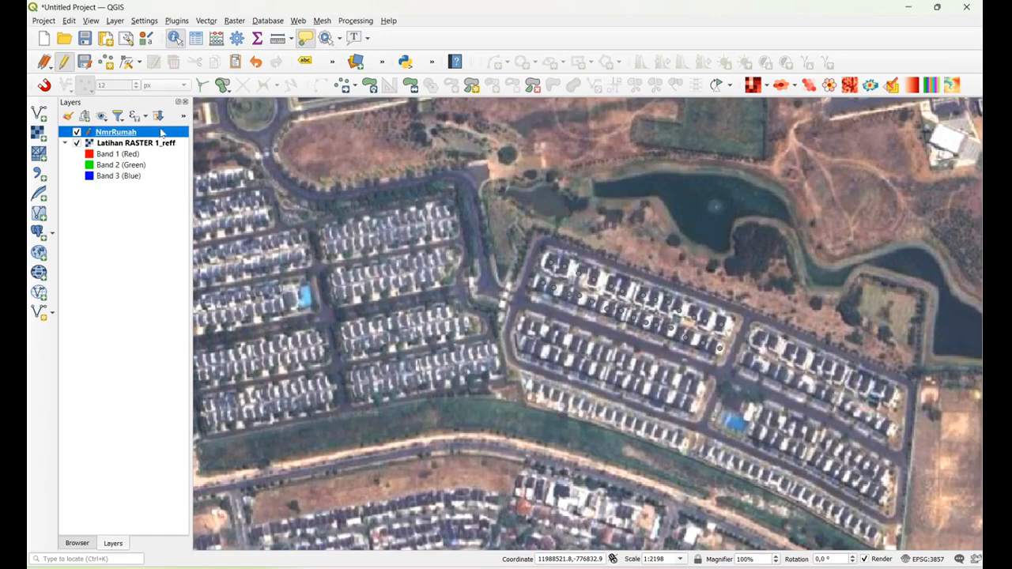
{"action": "double_click", "coordinate": [161, 132]}
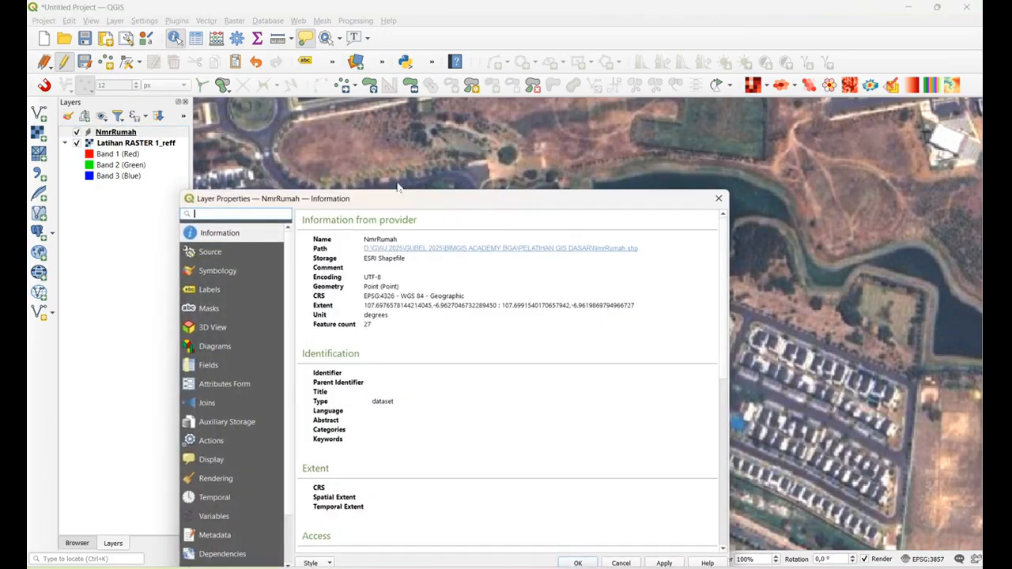
{"action": "left_click_drag", "start_coordinate": [489, 202], "coordinate": [582, 60]}
{"action": "left_click", "coordinate": [813, 58]}
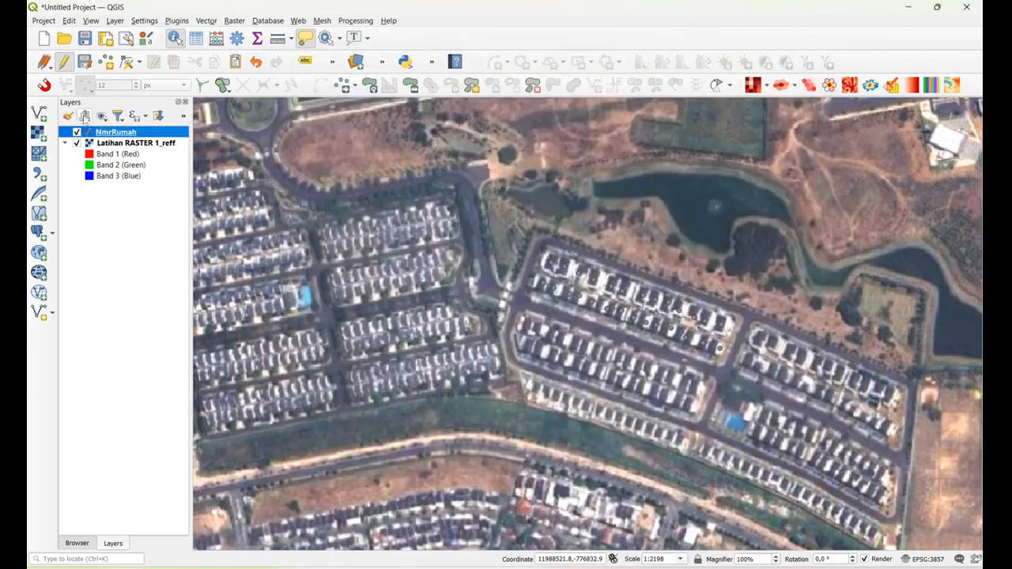
Set the NmrRumah layer's simple marker to a size of 3.4 mm and a diamond shape
{"action": "double_click", "coordinate": [140, 136]}
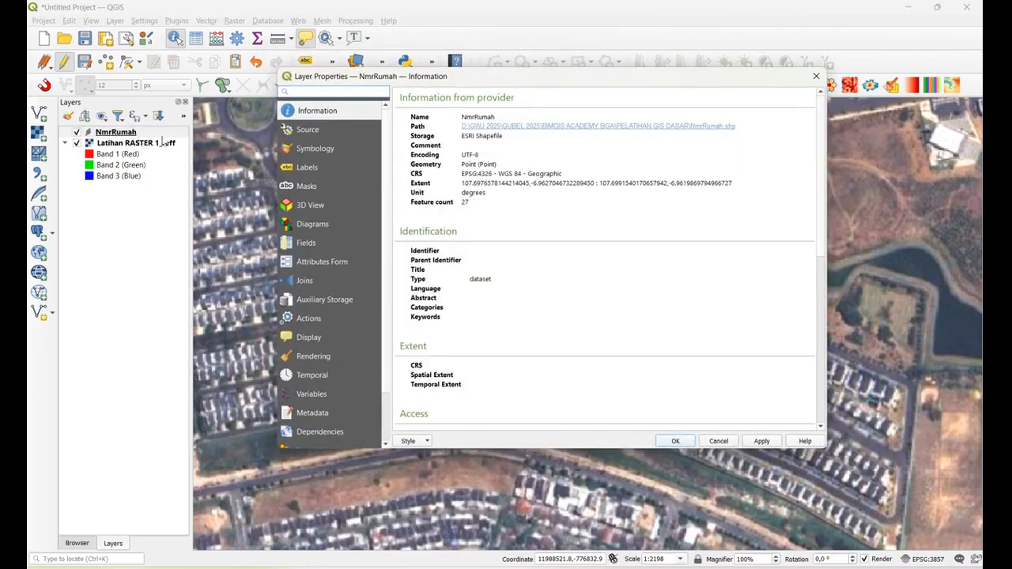
{"action": "left_click", "coordinate": [316, 149]}
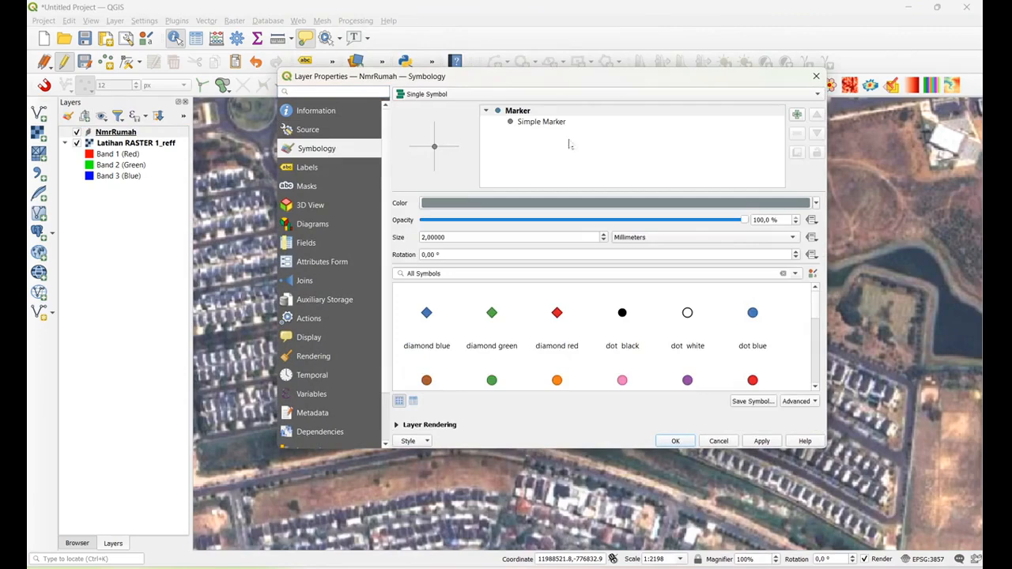
{"action": "left_click", "coordinate": [524, 123]}
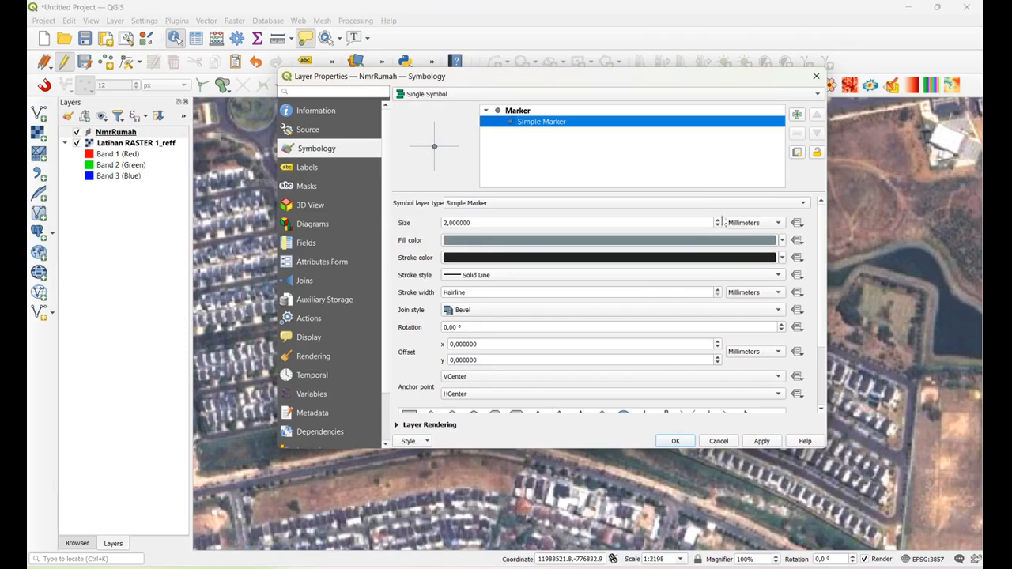
{"action": "left_click", "coordinate": [717, 220]}
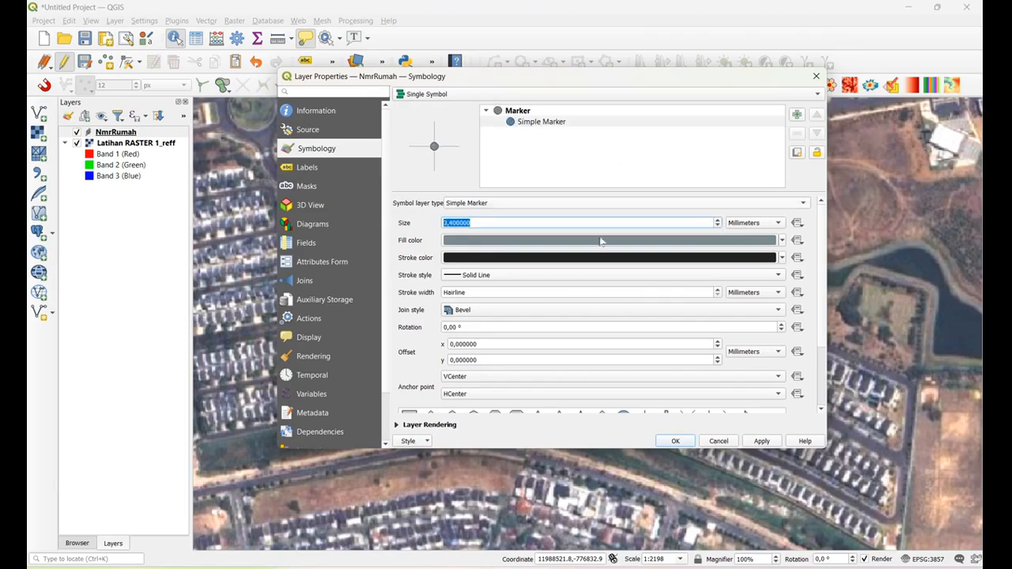
{"action": "scroll", "coordinate": [601, 242], "scroll_direction": "down", "scroll_amount": 2}
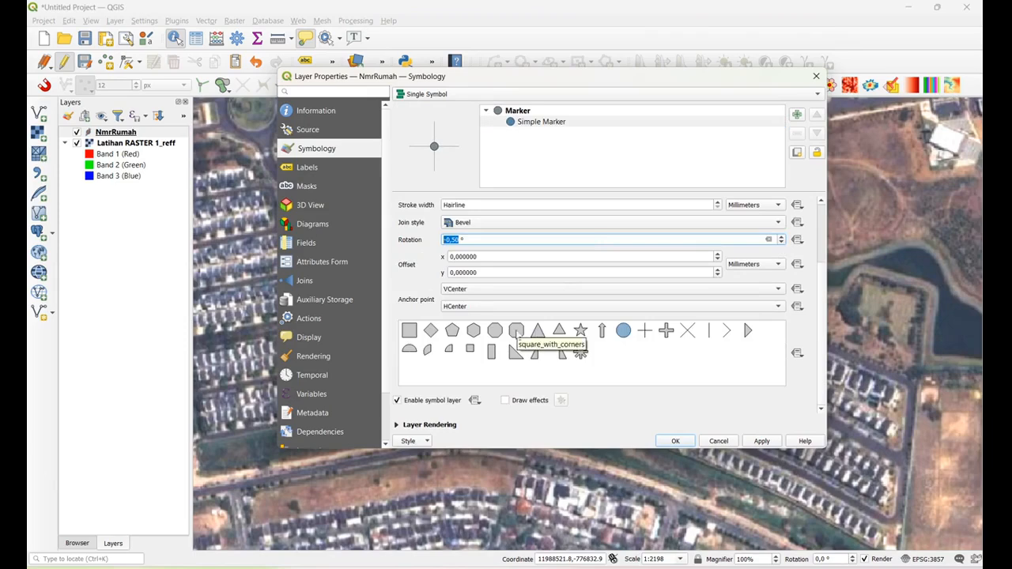
{"action": "left_click", "coordinate": [430, 332]}
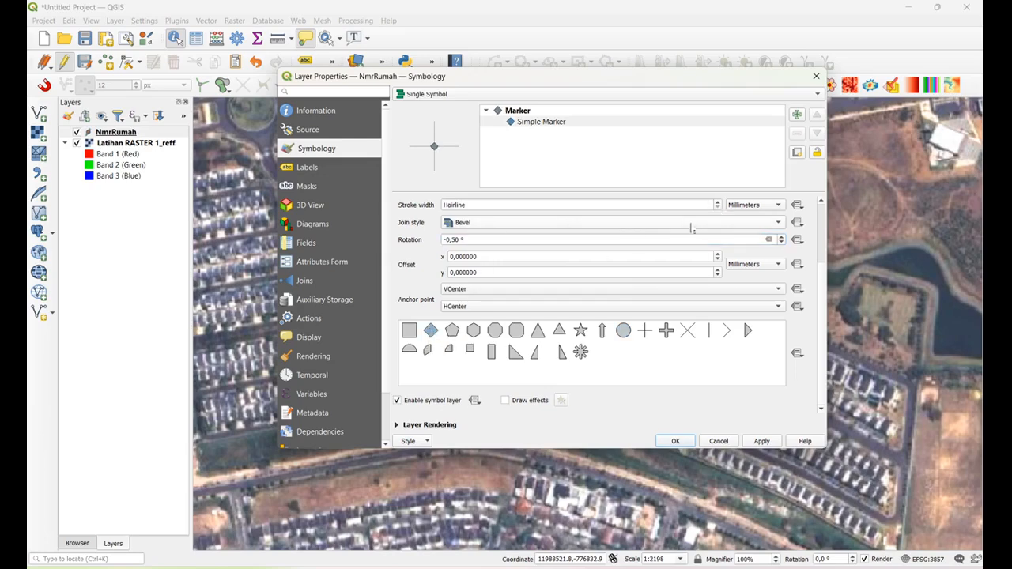
{"action": "left_click", "coordinate": [631, 257]}
{"action": "left_click", "coordinate": [530, 124]}
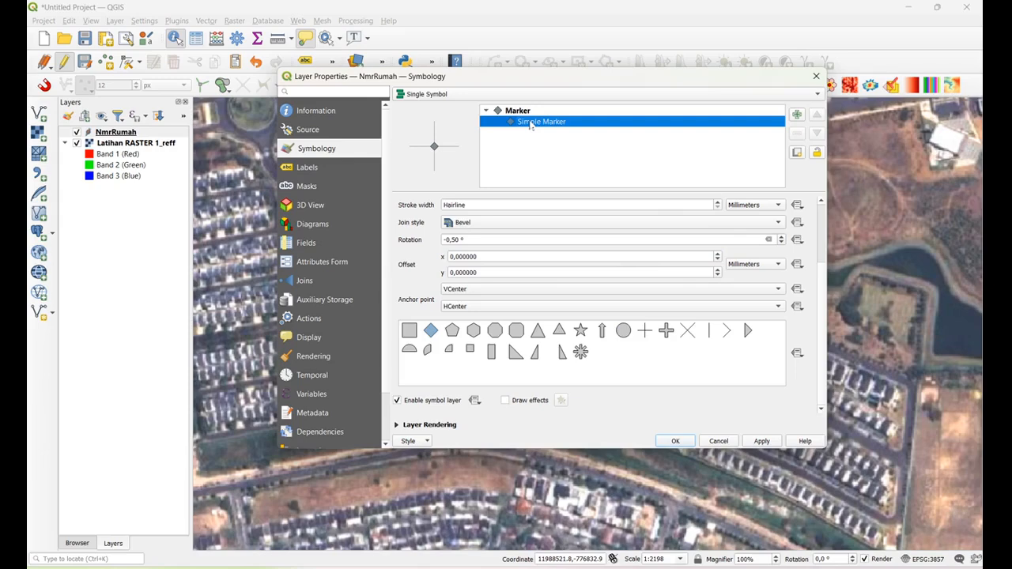
Give the NmrRumah diamond marker an orange fill and apply the symbology to the layer
{"action": "left_click_drag", "start_coordinate": [822, 280], "coordinate": [824, 201]}
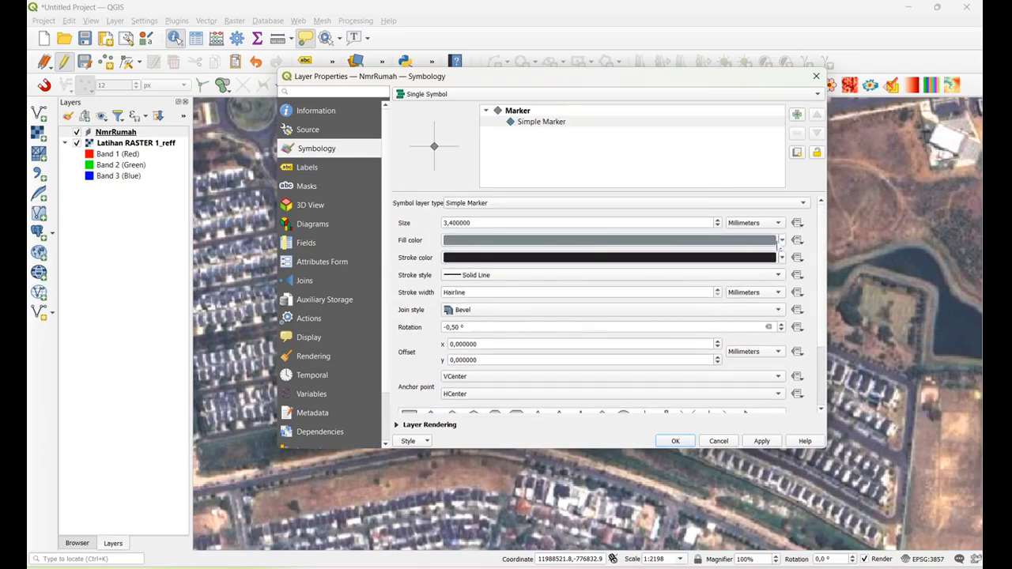
{"action": "left_click", "coordinate": [782, 241]}
{"action": "mouse_move", "coordinate": [545, 277]}
{"action": "left_mouse_down"}
{"action": "mouse_move", "coordinate": [577, 327]}
{"action": "mouse_move", "coordinate": [534, 330]}
{"action": "mouse_move", "coordinate": [571, 328]}
{"action": "mouse_move", "coordinate": [559, 336]}
{"action": "mouse_move", "coordinate": [590, 330]}
{"action": "mouse_move", "coordinate": [589, 305]}
{"action": "mouse_move", "coordinate": [577, 318]}
{"action": "mouse_move", "coordinate": [621, 275]}
{"action": "mouse_move", "coordinate": [628, 285]}
{"action": "left_mouse_up"}
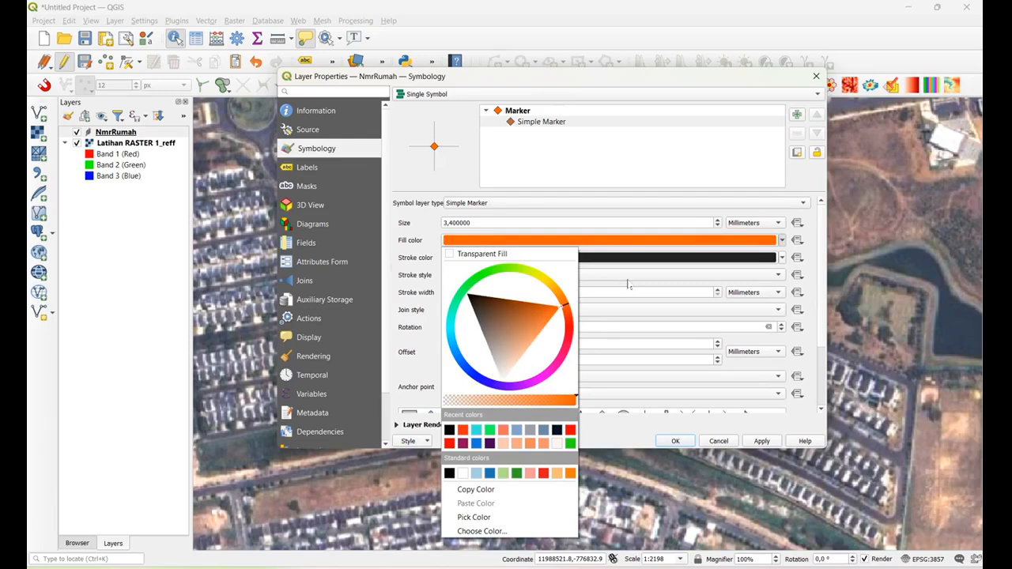
{"action": "left_click", "coordinate": [775, 449]}
{"action": "scroll", "coordinate": [717, 226], "scroll_direction": "down", "scroll_amount": 9}
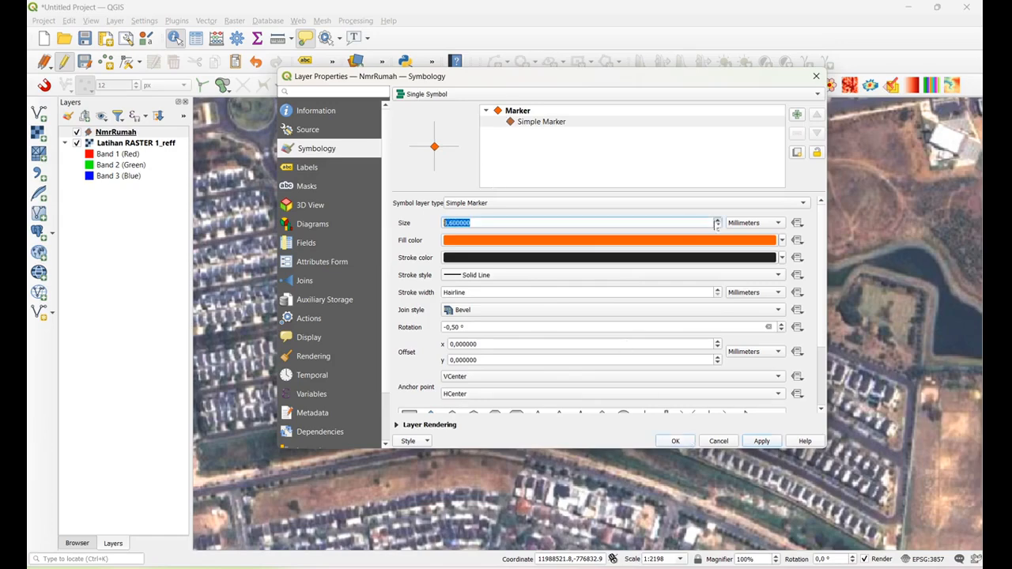
{"action": "left_click", "coordinate": [761, 441]}
{"action": "left_click", "coordinate": [685, 443]}
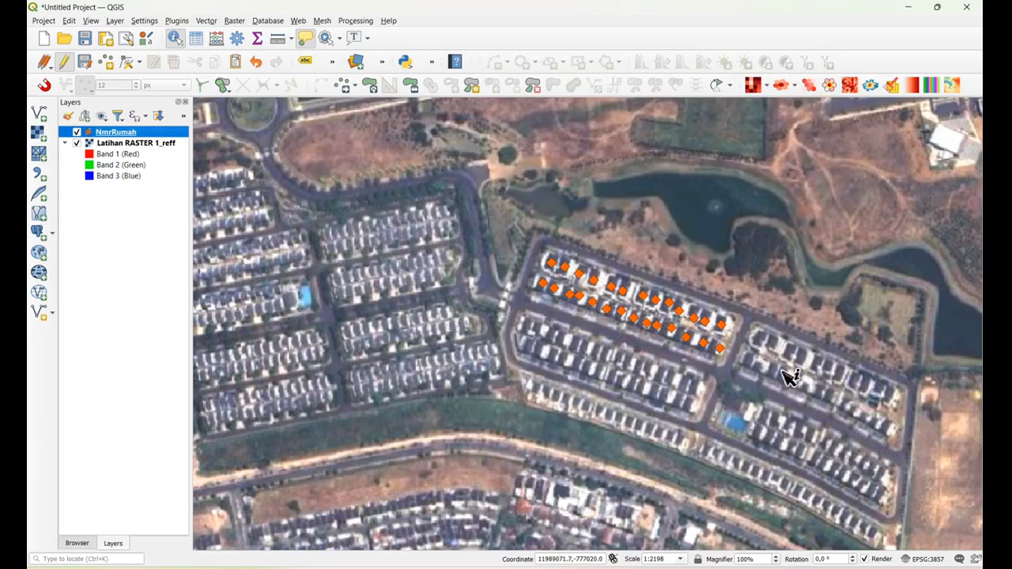
Identify the sixth point from the west in the northern row and set its Nomor to 6
{"action": "left_click", "coordinate": [175, 37]}
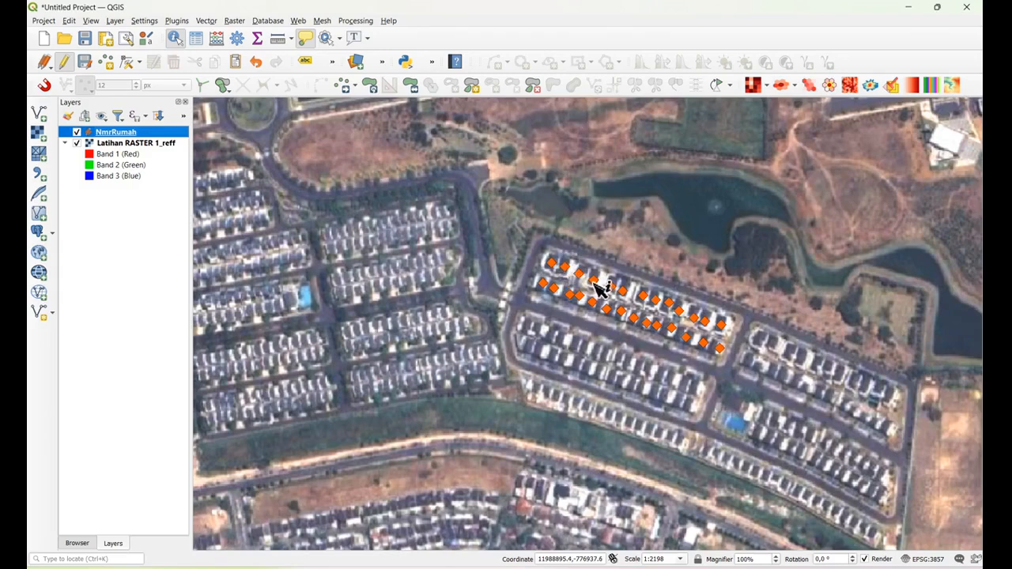
{"action": "left_click", "coordinate": [626, 294]}
{"action": "left_click", "coordinate": [626, 293]}
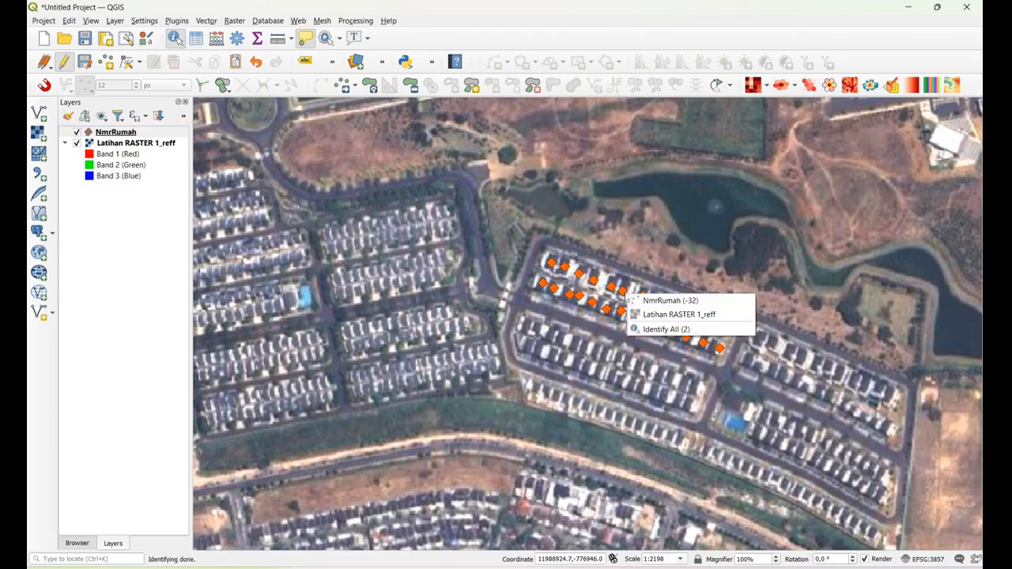
{"action": "left_click", "coordinate": [685, 303]}
{"action": "left_click", "coordinate": [469, 356]}
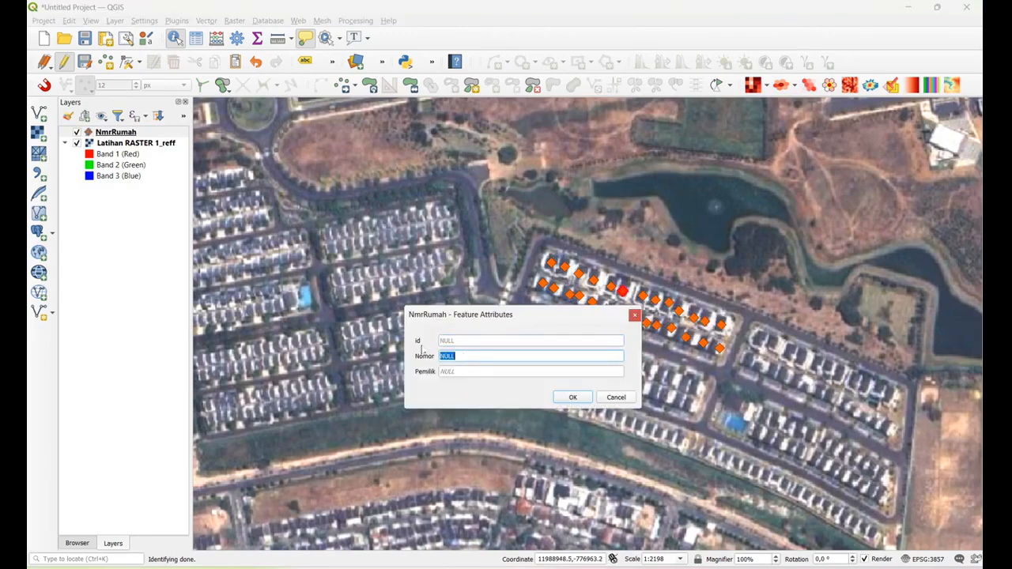
{"action": "type", "text": "6"}
{"action": "left_click", "coordinate": [572, 398]}
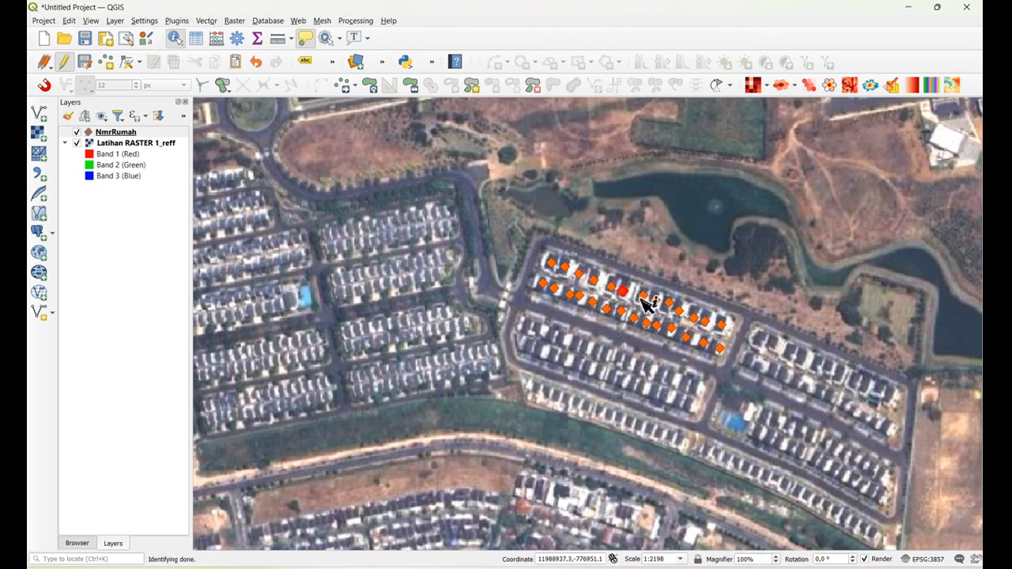
Set the Nomor of the seventh NmrRumah point in the northern row to 7
{"action": "left_click", "coordinate": [645, 297]}
{"action": "left_click", "coordinate": [672, 301]}
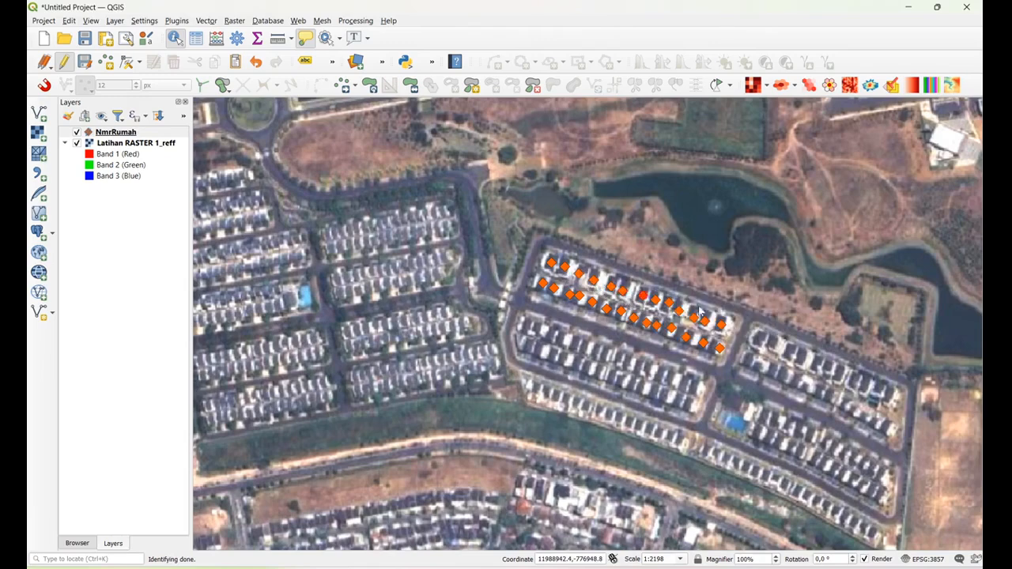
{"action": "left_click", "coordinate": [454, 356]}
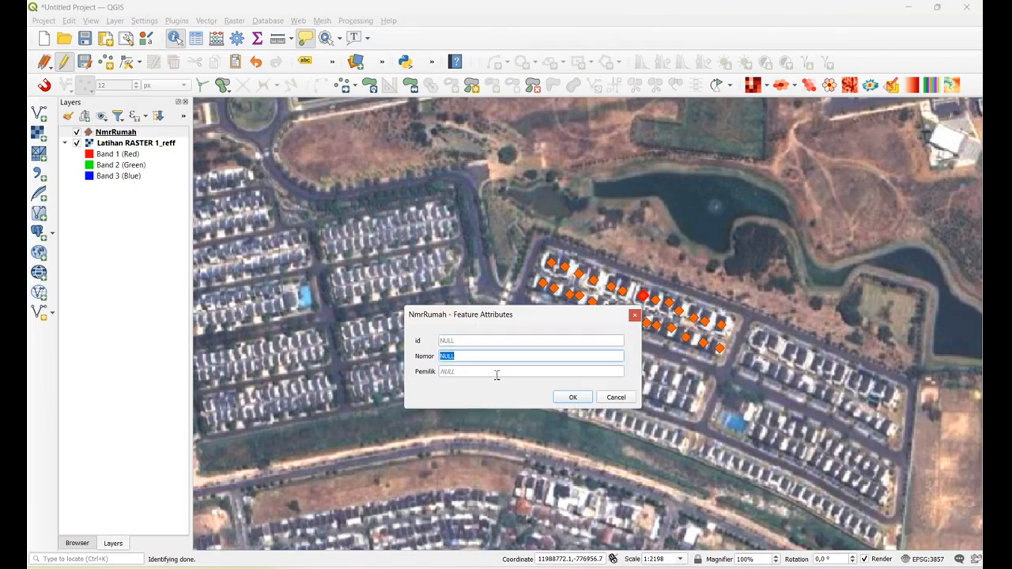
{"action": "type", "text": "7"}
{"action": "left_click", "coordinate": [573, 397]}
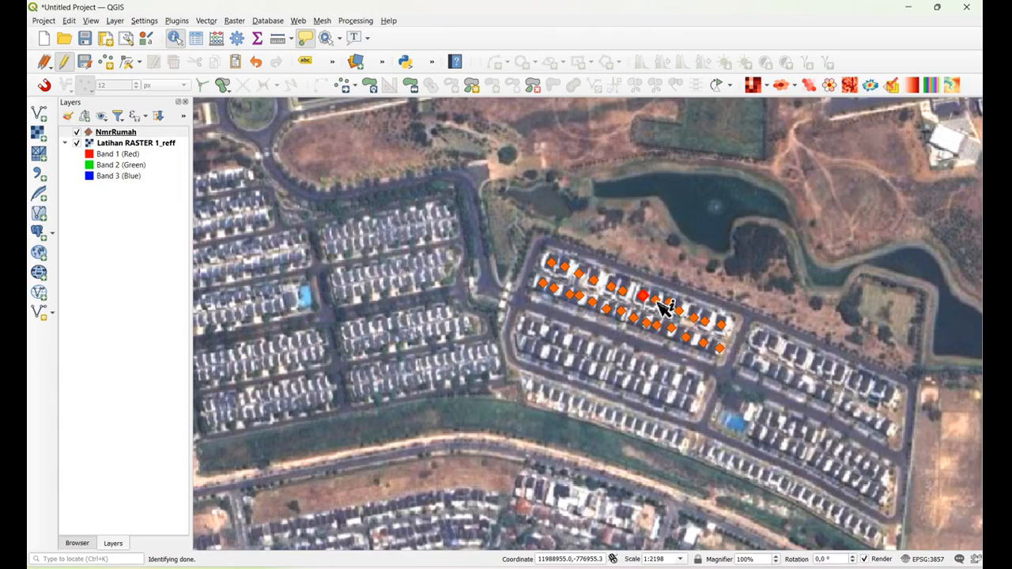
Fill in the house number (Nomor) of the eighth NmrRumah point in the northern row
{"action": "left_click", "coordinate": [662, 306]}
{"action": "left_click", "coordinate": [708, 314]}
{"action": "left_click", "coordinate": [493, 357]}
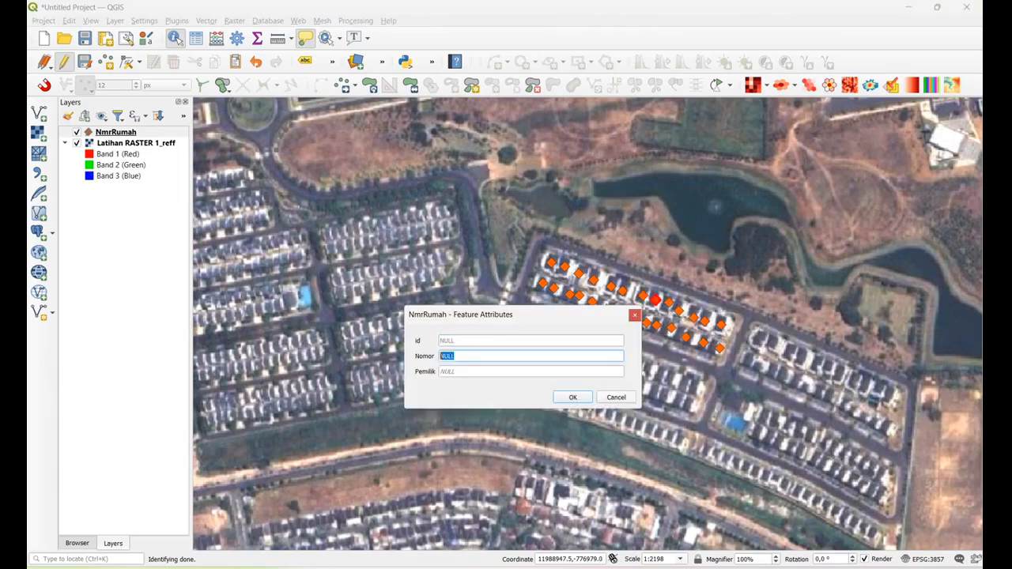
{"action": "type", "text": "1"}
{"action": "left_click", "coordinate": [573, 397]}
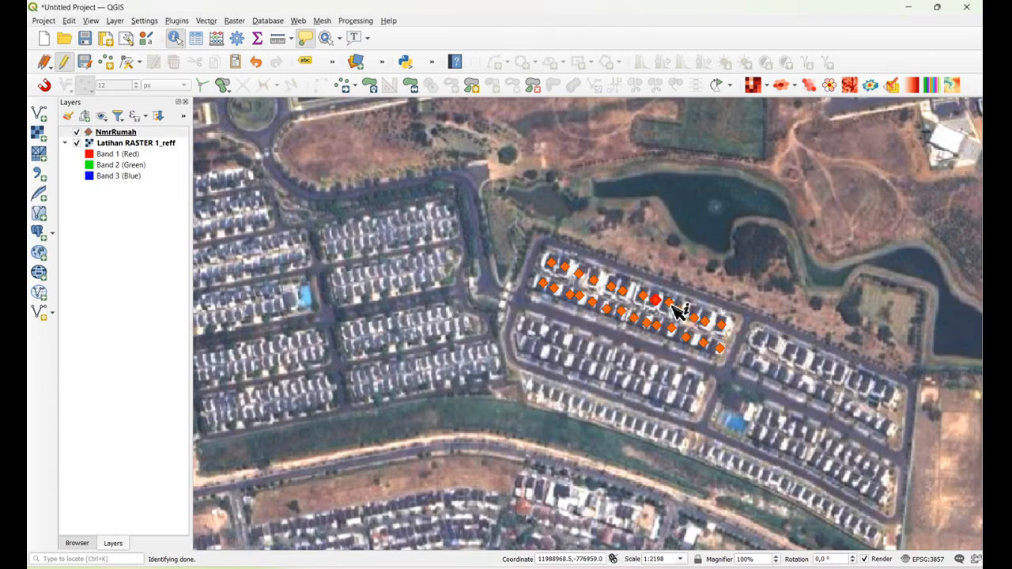
Set the Nomor of the ninth NmrRumah point in the northern row to 9
{"action": "left_click", "coordinate": [670, 311]}
{"action": "left_click", "coordinate": [736, 314]}
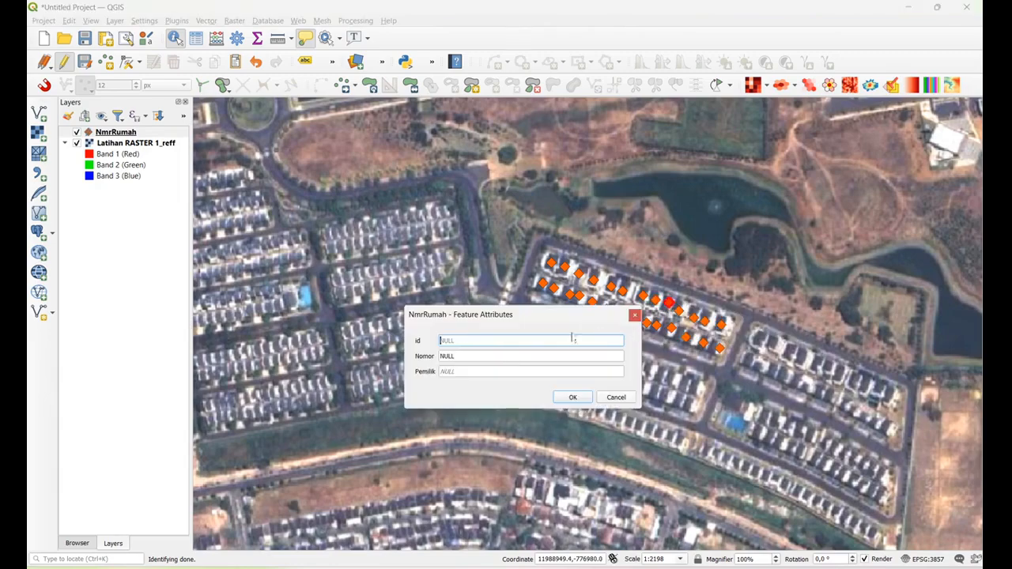
{"action": "left_click", "coordinate": [479, 359]}
{"action": "type", "text": "9"}
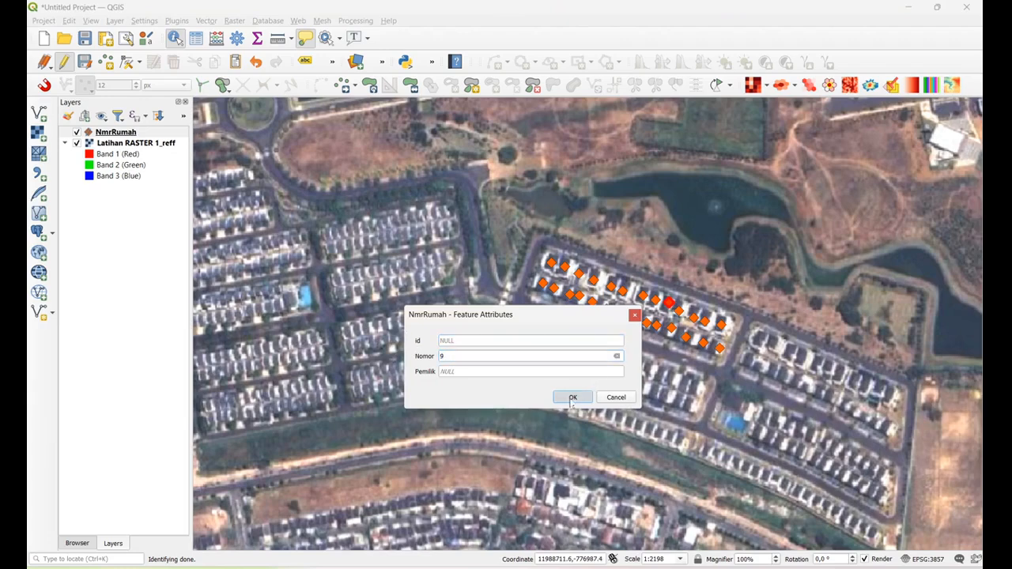
{"action": "left_click", "coordinate": [573, 397]}
Set the Nomor of the tenth NmrRumah point in the northern row to 10
{"action": "left_click", "coordinate": [678, 313]}
{"action": "left_click", "coordinate": [716, 322]}
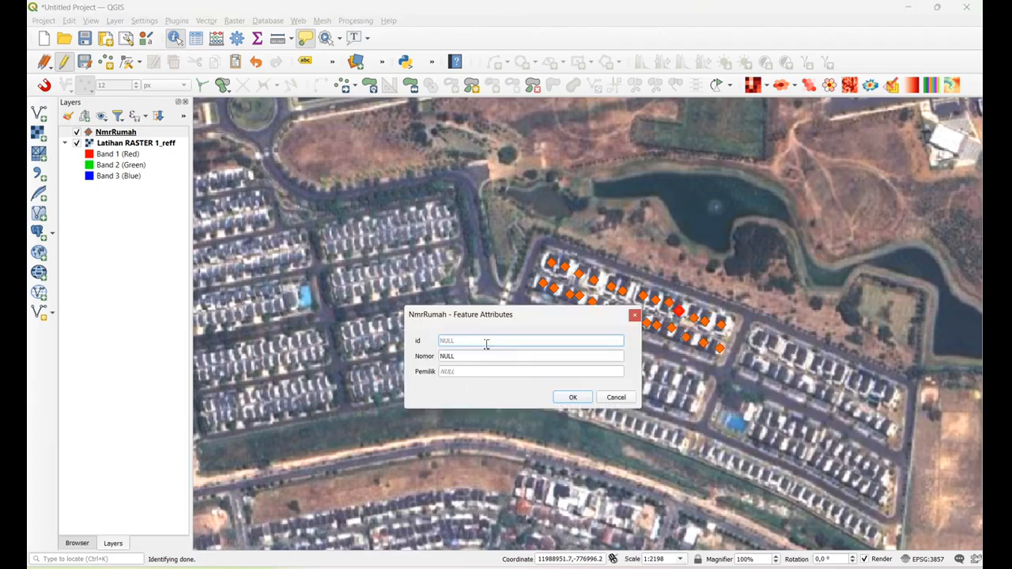
{"action": "left_click", "coordinate": [478, 358]}
{"action": "type", "text": "10"}
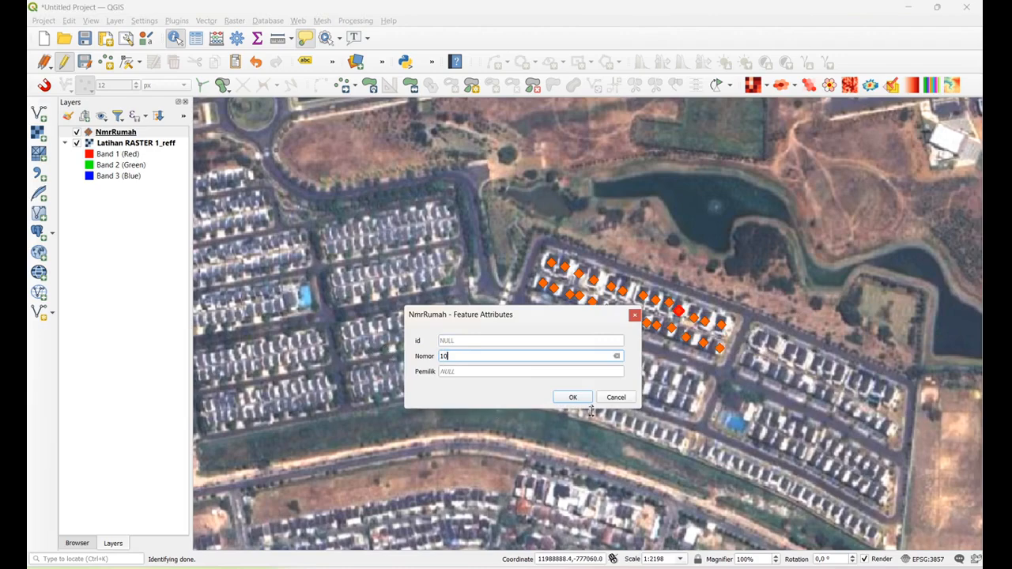
{"action": "left_click", "coordinate": [572, 396]}
Check the attributes of the tenth NmrRumah point in the northern row
{"action": "left_click", "coordinate": [703, 324]}
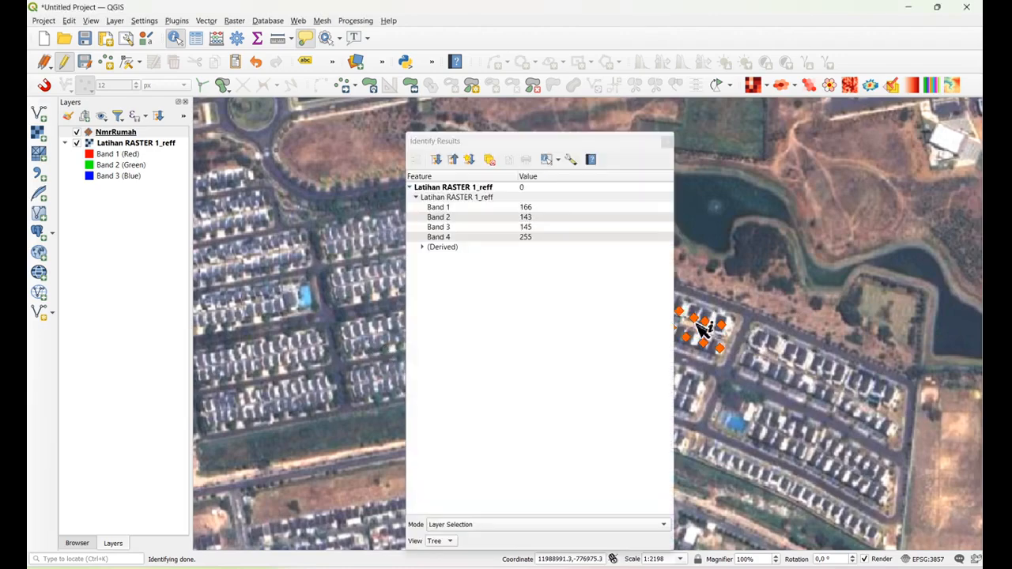
{"action": "left_click", "coordinate": [666, 143]}
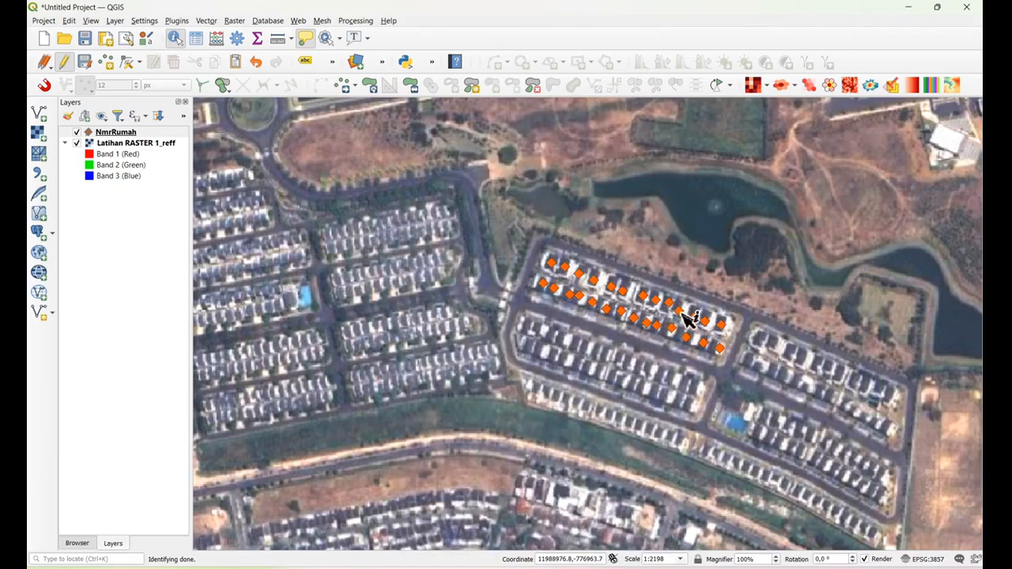
{"action": "left_click", "coordinate": [685, 318]}
{"action": "left_click", "coordinate": [706, 322]}
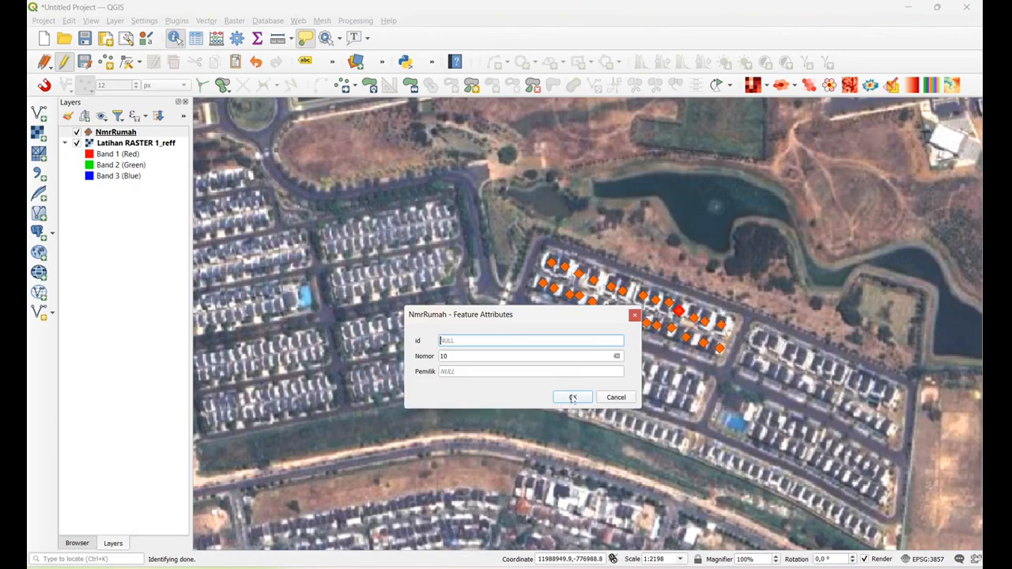
{"action": "key", "text": "Return"}
Set the Nomor of the eleventh NmrRumah point in the northern row to 11
{"action": "left_click", "coordinate": [704, 328]}
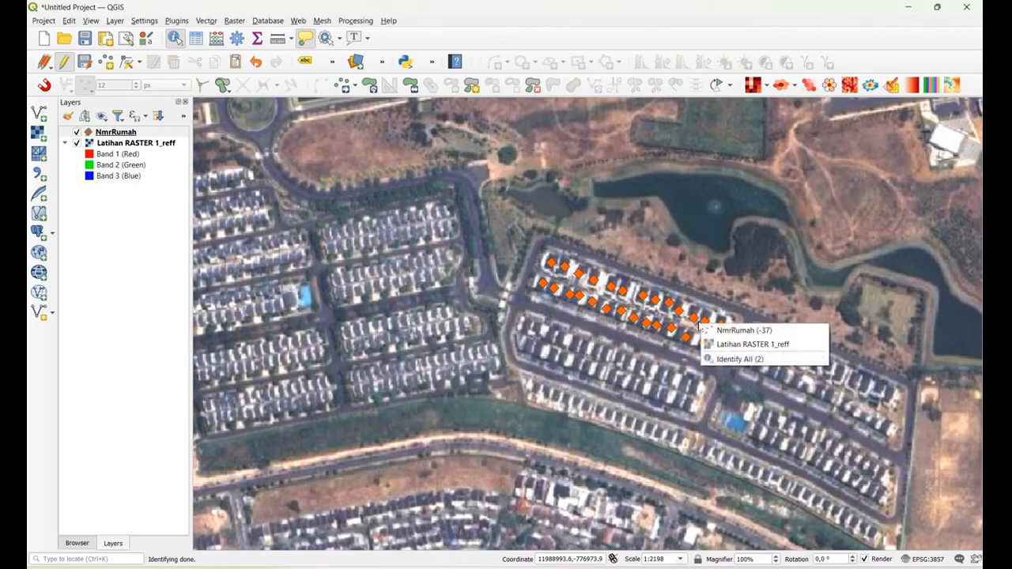
{"action": "left_click", "coordinate": [709, 327]}
{"action": "left_click", "coordinate": [469, 355]}
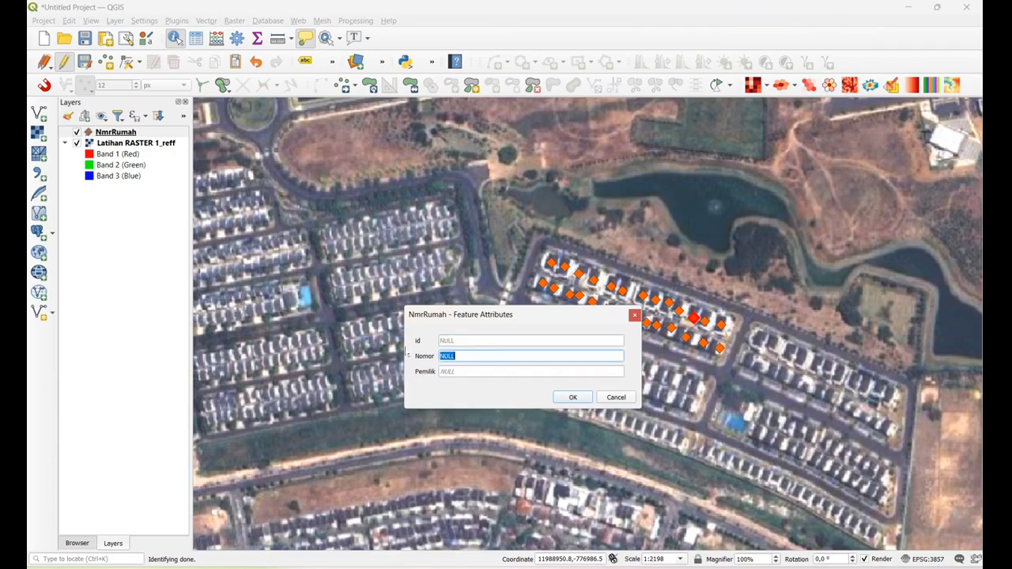
{"action": "type", "text": "11"}
{"action": "left_click", "coordinate": [572, 398]}
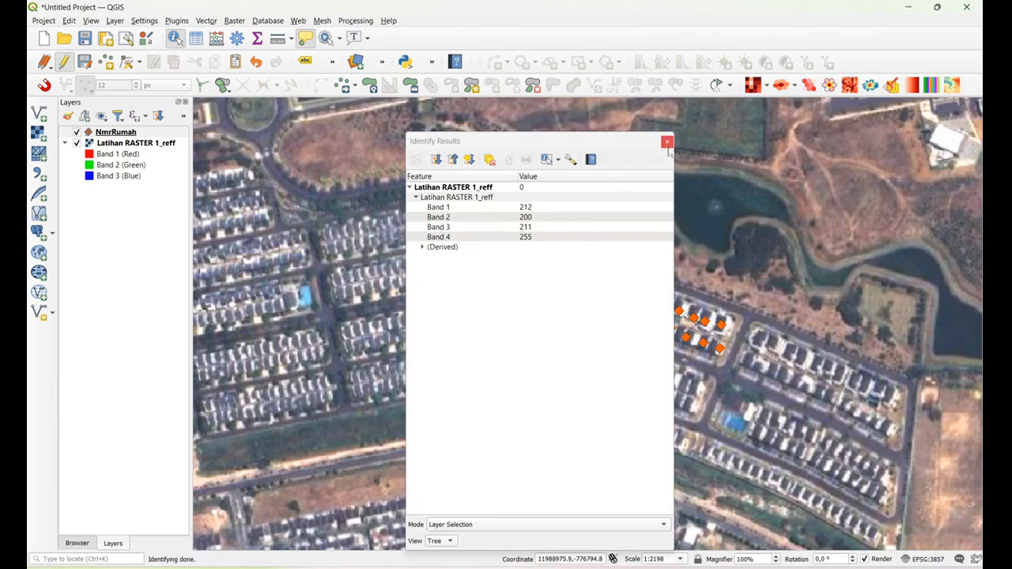
{"action": "left_click", "coordinate": [667, 141]}
Fill in the house number (Nomor) of the twelfth NmrRumah point in the northern row
{"action": "left_click", "coordinate": [714, 328]}
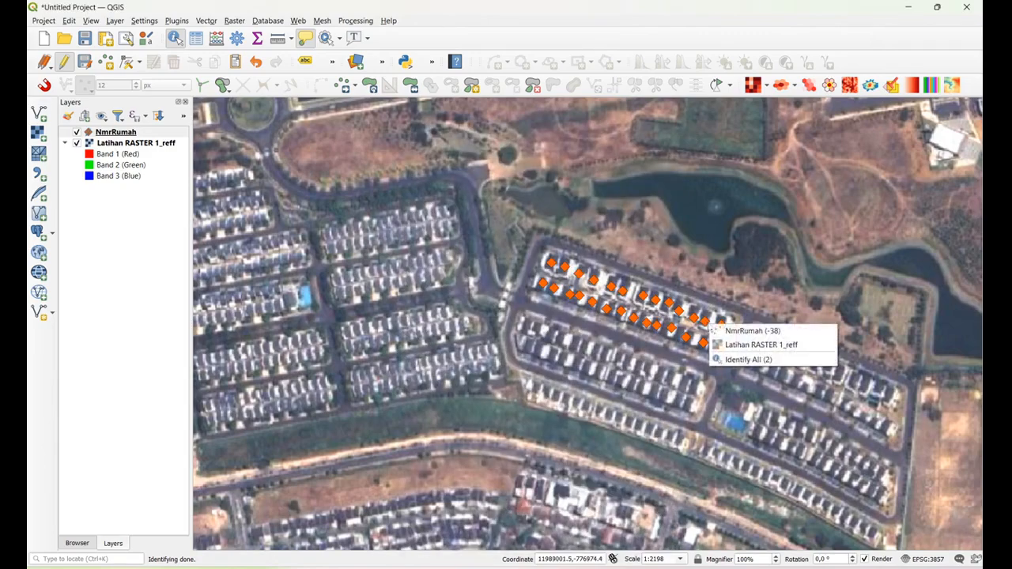
{"action": "left_click", "coordinate": [724, 330]}
{"action": "left_click_drag", "start_coordinate": [465, 359], "coordinate": [363, 343]}
{"action": "type", "text": "23"}
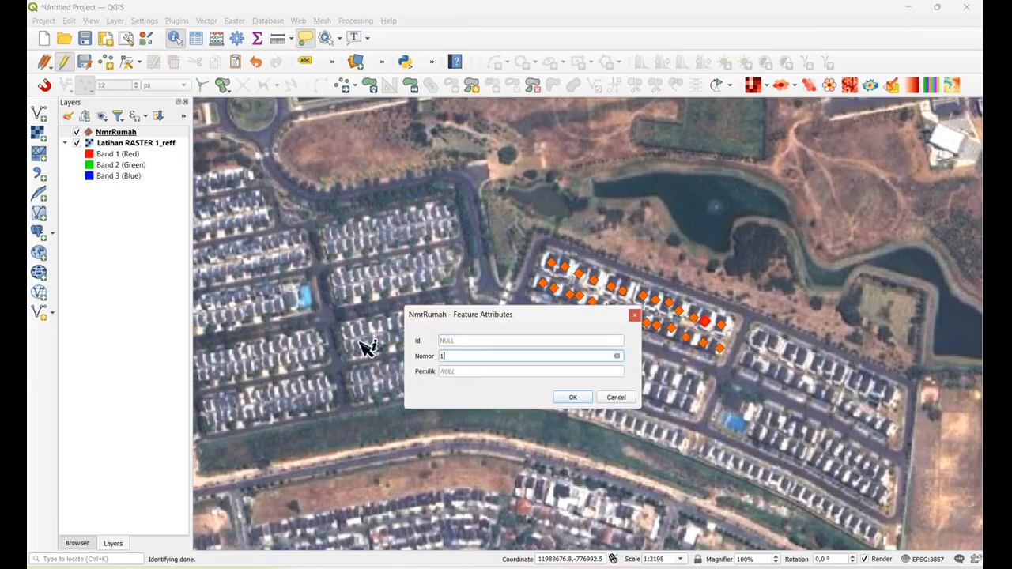
{"action": "left_click", "coordinate": [574, 401]}
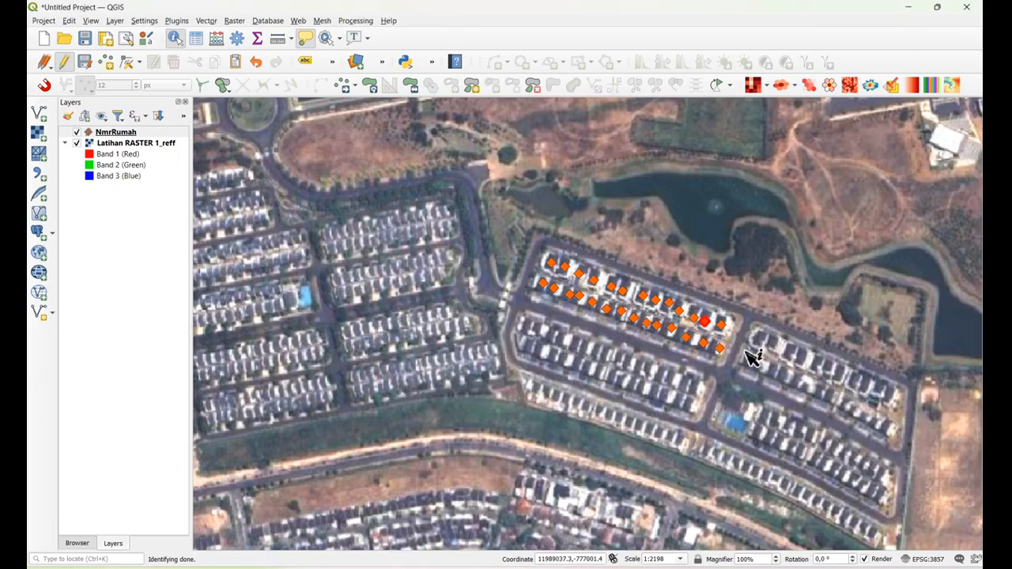
Fill in the house number (Nomor) of the thirteenth NmrRumah point, at the eastern end of the northern row
{"action": "left_click", "coordinate": [724, 327]}
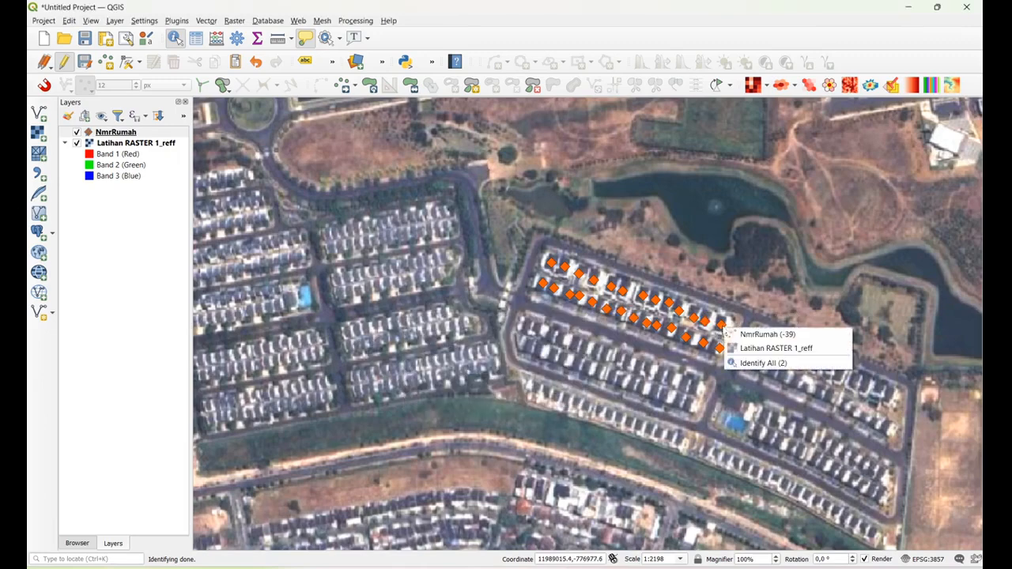
{"action": "left_click", "coordinate": [764, 335]}
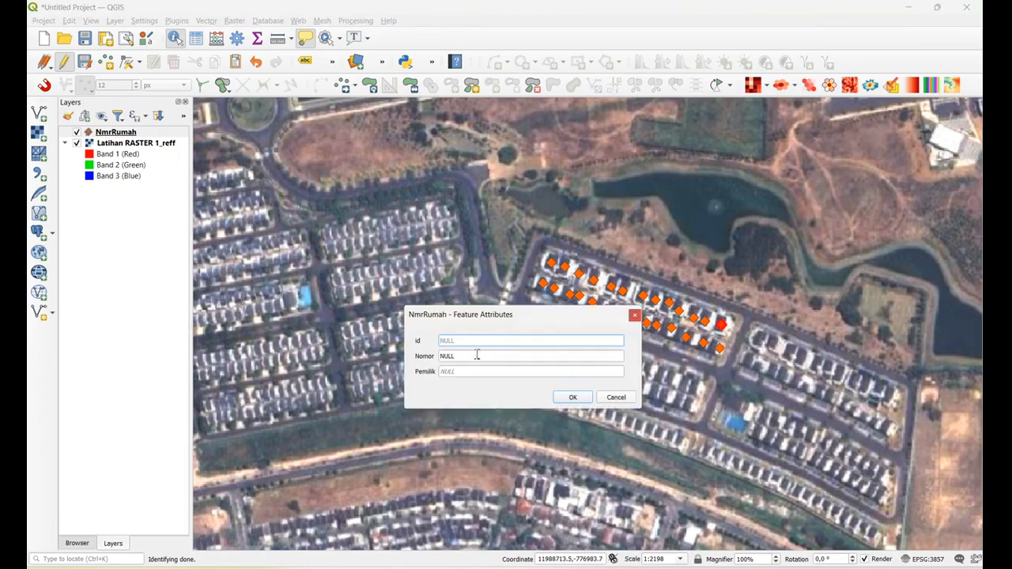
{"action": "left_click_drag", "start_coordinate": [474, 356], "coordinate": [405, 352]}
{"action": "type", "text": "13"}
{"action": "left_click", "coordinate": [571, 398]}
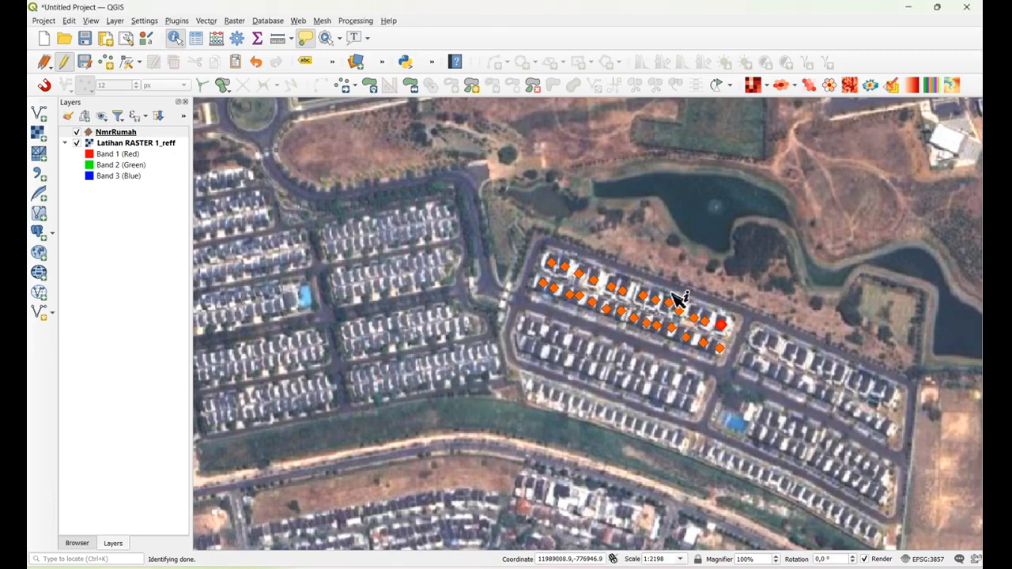
Set the Nomor of the first NmrRumah point at the western end of the southern row to 14
{"action": "left_click", "coordinate": [546, 289]}
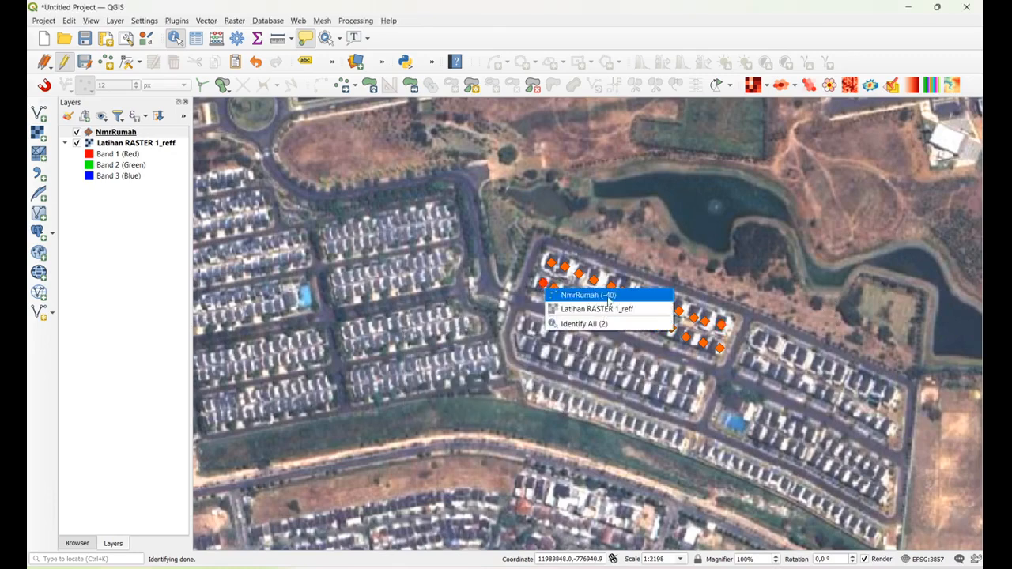
{"action": "left_click", "coordinate": [606, 297]}
{"action": "left_click_drag", "start_coordinate": [463, 357], "coordinate": [399, 342]}
{"action": "type", "text": "14"}
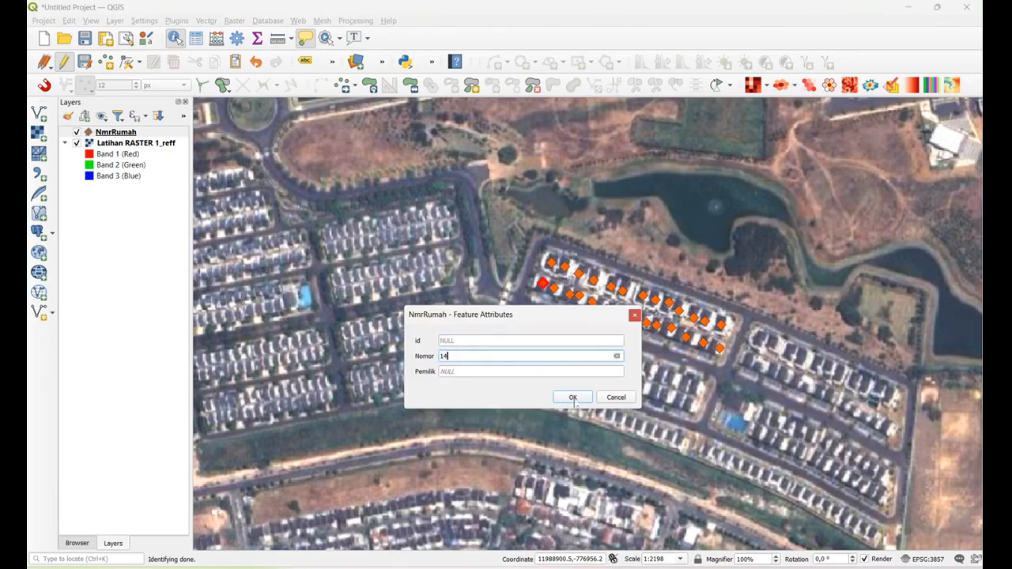
{"action": "left_click", "coordinate": [573, 397]}
Set the id of the second NmrRumah point in the southern row to 15
{"action": "left_click", "coordinate": [560, 294]}
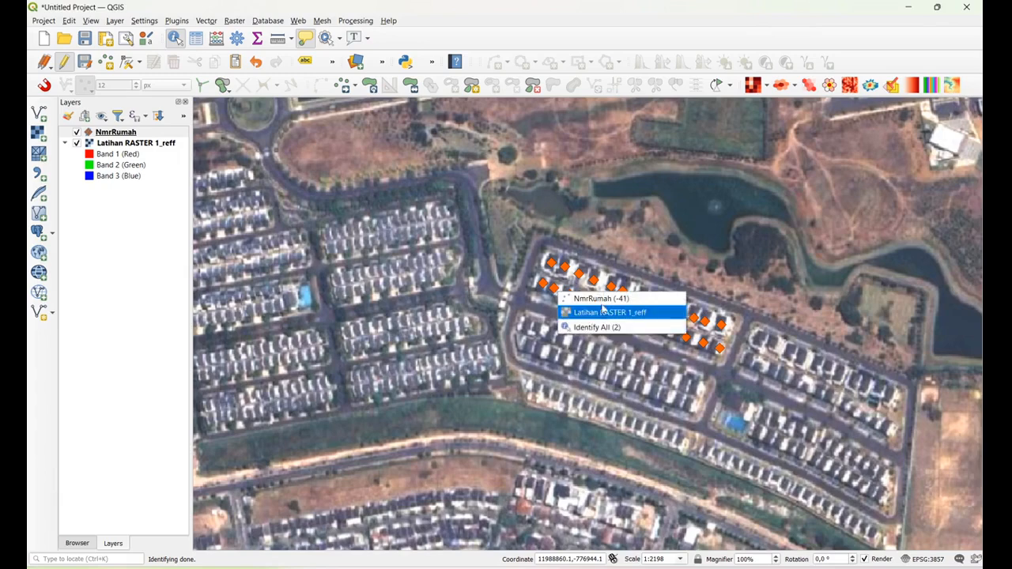
{"action": "left_click", "coordinate": [609, 301]}
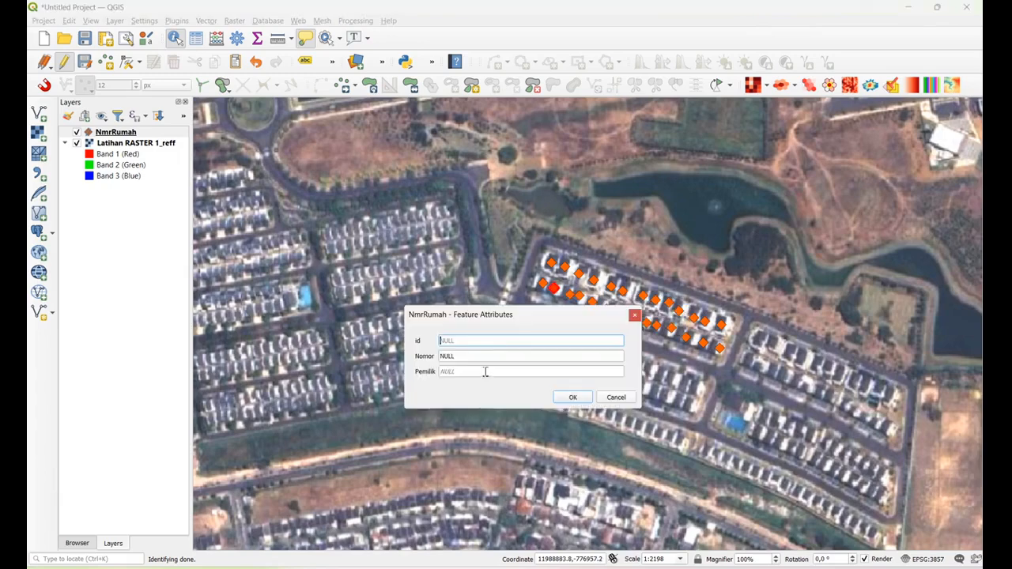
{"action": "left_click", "coordinate": [566, 402]}
Set the Nomor of the third NmrRumah point in the southern row to 20
{"action": "left_click", "coordinate": [577, 296]}
{"action": "left_click", "coordinate": [609, 300]}
{"action": "left_click", "coordinate": [473, 357]}
{"action": "type", "text": "20"}
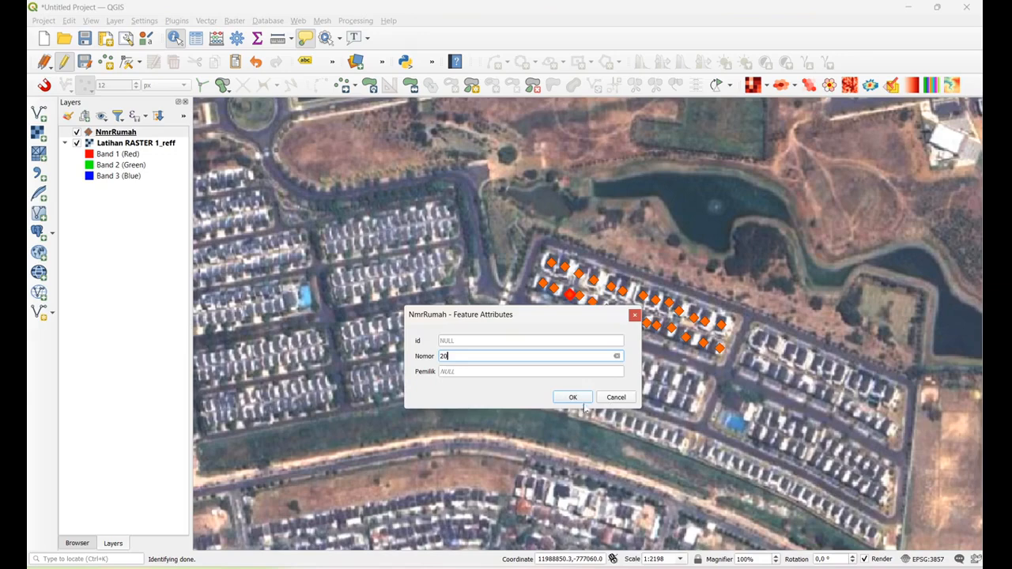
{"action": "left_click", "coordinate": [573, 398]}
Set the Nomor of the fourth NmrRumah point in the southern row to 21
{"action": "left_click", "coordinate": [580, 298]}
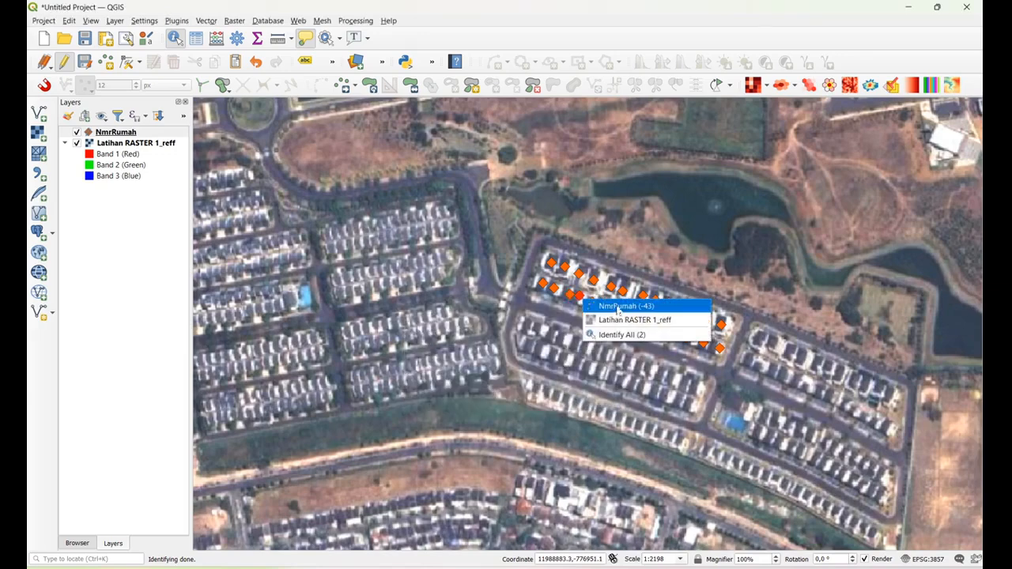
{"action": "left_click", "coordinate": [609, 301]}
{"action": "left_click", "coordinate": [465, 356]}
{"action": "type", "text": "3"}
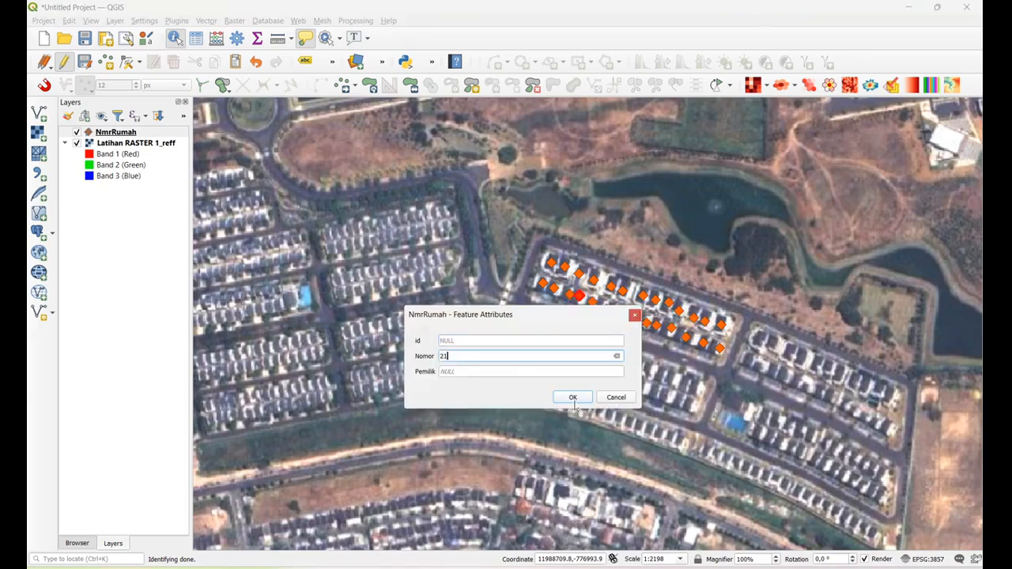
{"action": "left_click", "coordinate": [573, 398]}
Fill in the house number (Nomor) of the sixth NmrRumah point in the southern row
{"action": "left_click", "coordinate": [610, 309]}
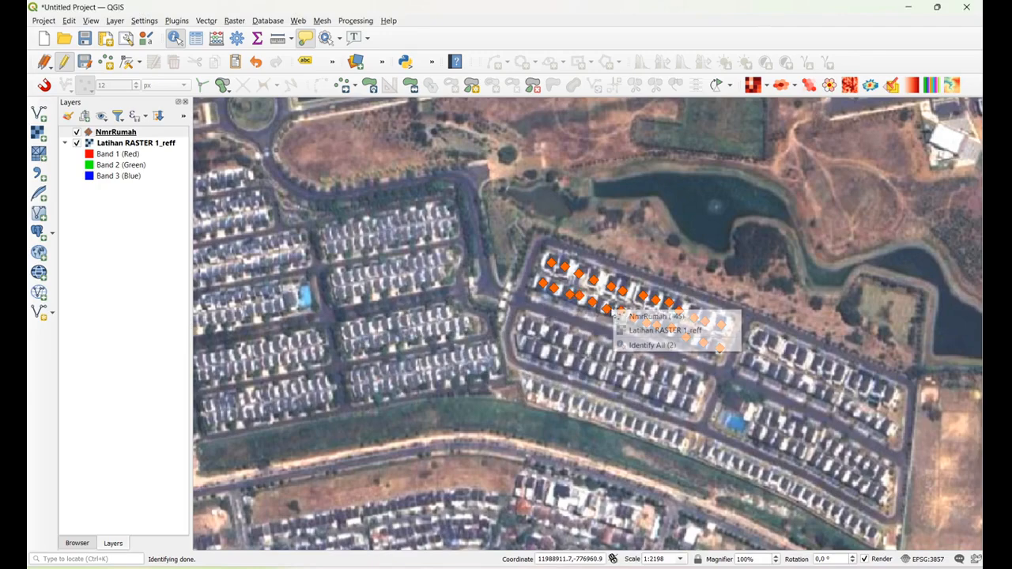
{"action": "left_click", "coordinate": [665, 317]}
{"action": "left_click", "coordinate": [456, 356]}
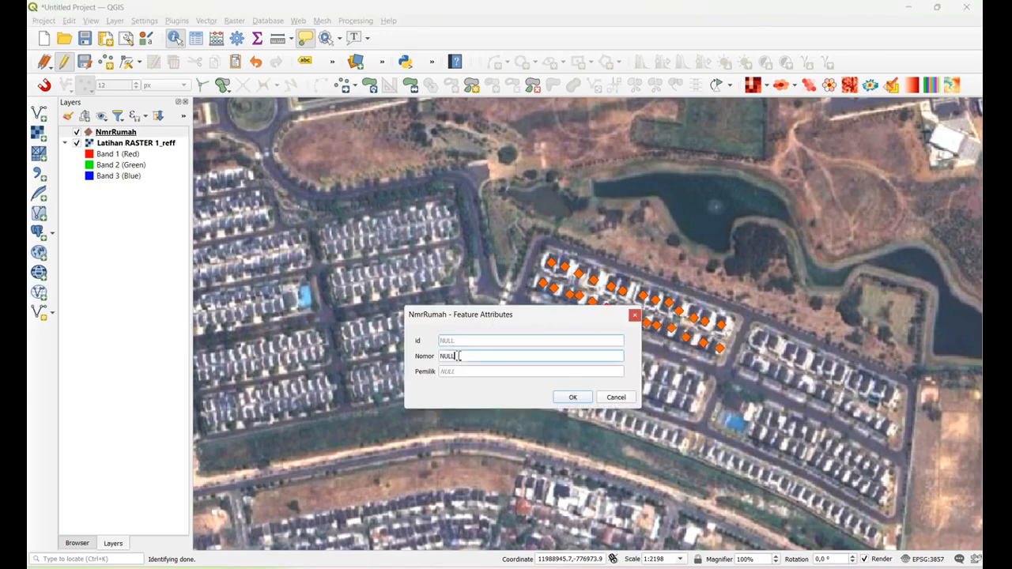
{"action": "type", "text": "4"}
{"action": "left_click", "coordinate": [572, 397]}
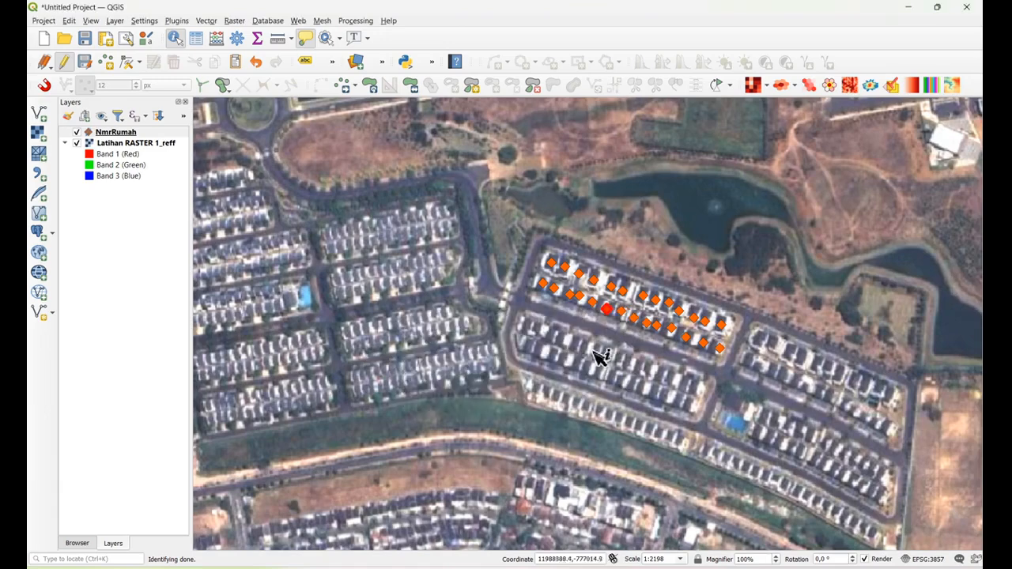
Fill in the house number (Nomor) of the seventh NmrRumah point in the southern row
{"action": "left_click", "coordinate": [633, 318]}
{"action": "left_click", "coordinate": [664, 319]}
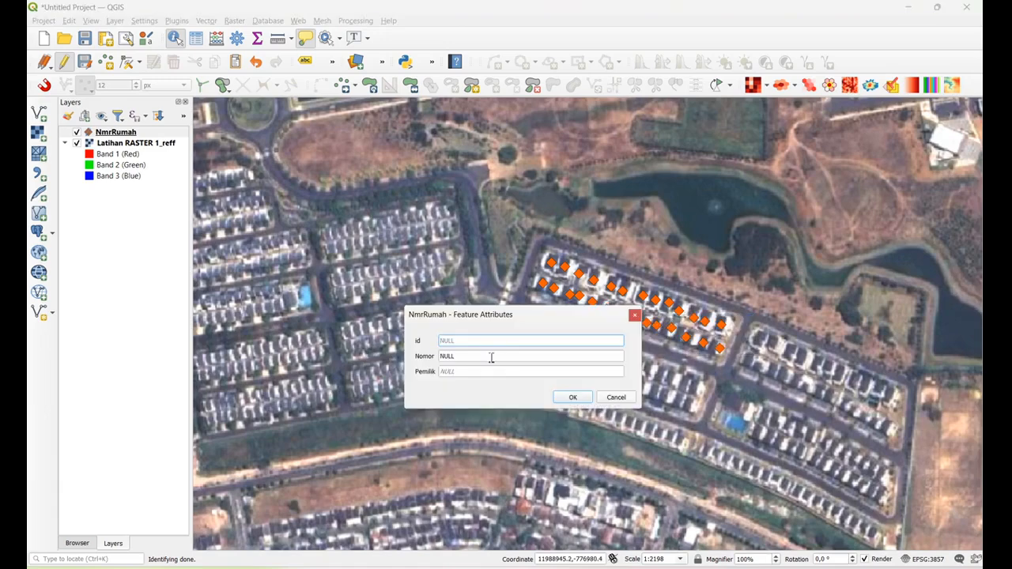
{"action": "left_click", "coordinate": [478, 355]}
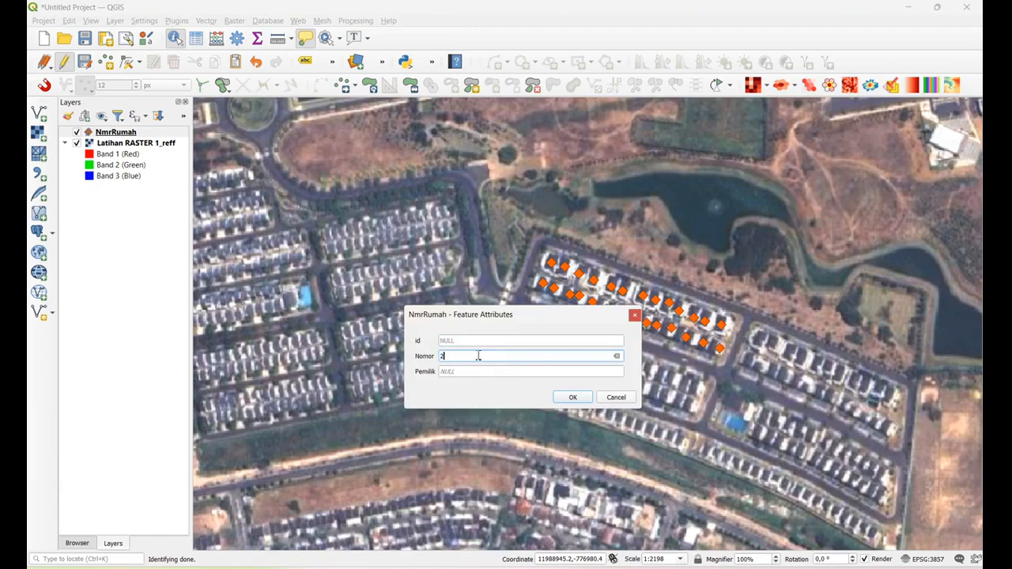
{"action": "left_click", "coordinate": [575, 397]}
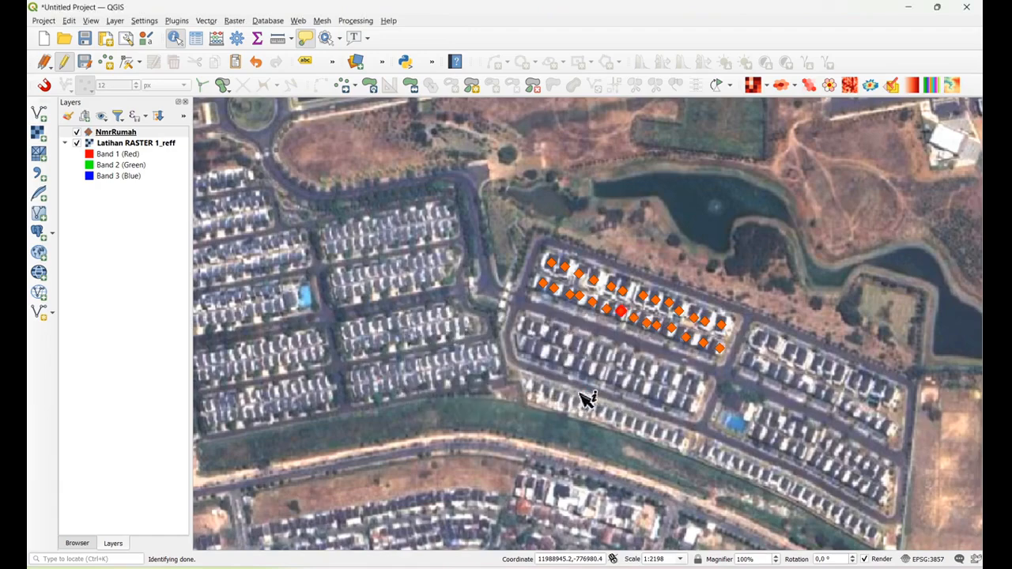
Fill in the house number (Nomor) of the eighth NmrRumah point in the southern row
{"action": "left_click", "coordinate": [638, 321]}
{"action": "left_click", "coordinate": [668, 328]}
{"action": "key", "text": "Tab"}
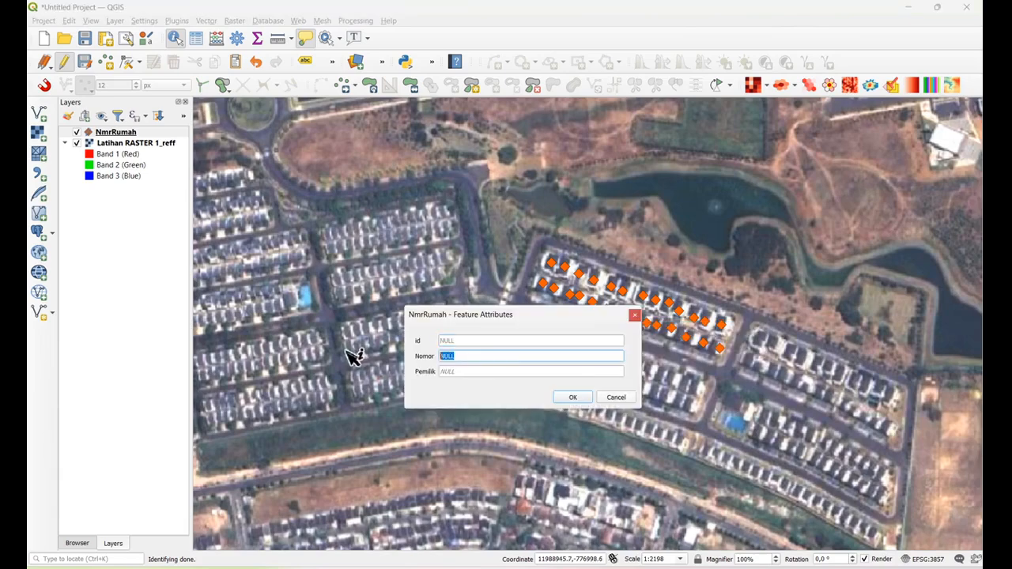
{"action": "type", "text": "10"}
{"action": "left_click", "coordinate": [572, 397]}
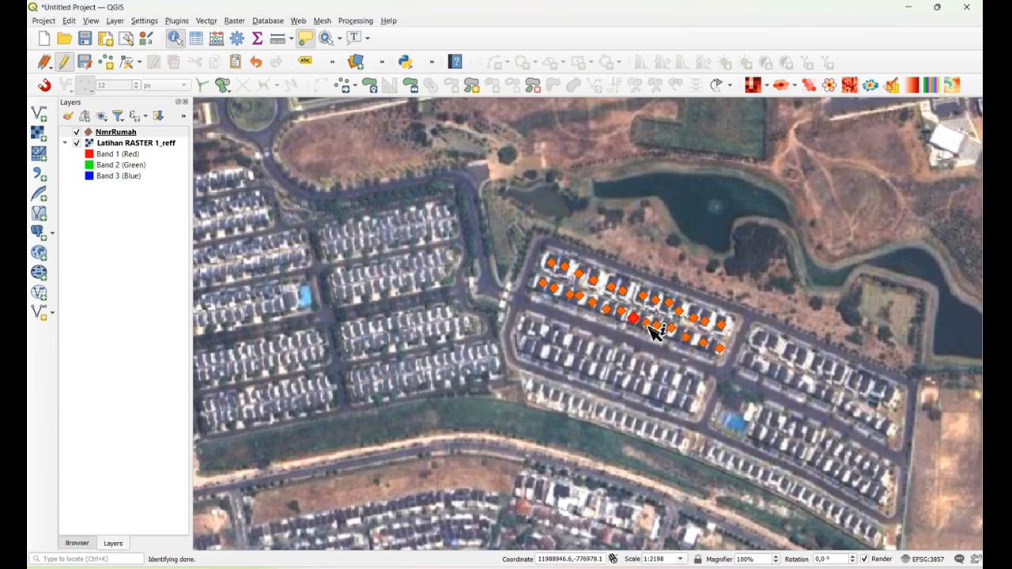
Set the Nomor of the ninth NmrRumah point in the southern row to 25
{"action": "left_click", "coordinate": [647, 323]}
{"action": "left_click", "coordinate": [668, 333]}
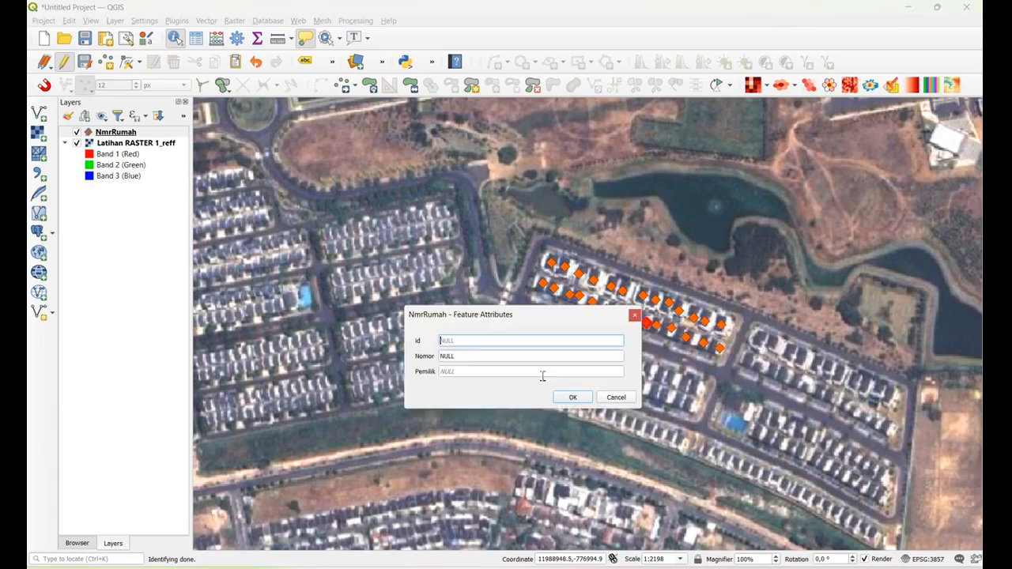
{"action": "double_click", "coordinate": [451, 356]}
{"action": "type", "text": "25"}
{"action": "left_click", "coordinate": [572, 397]}
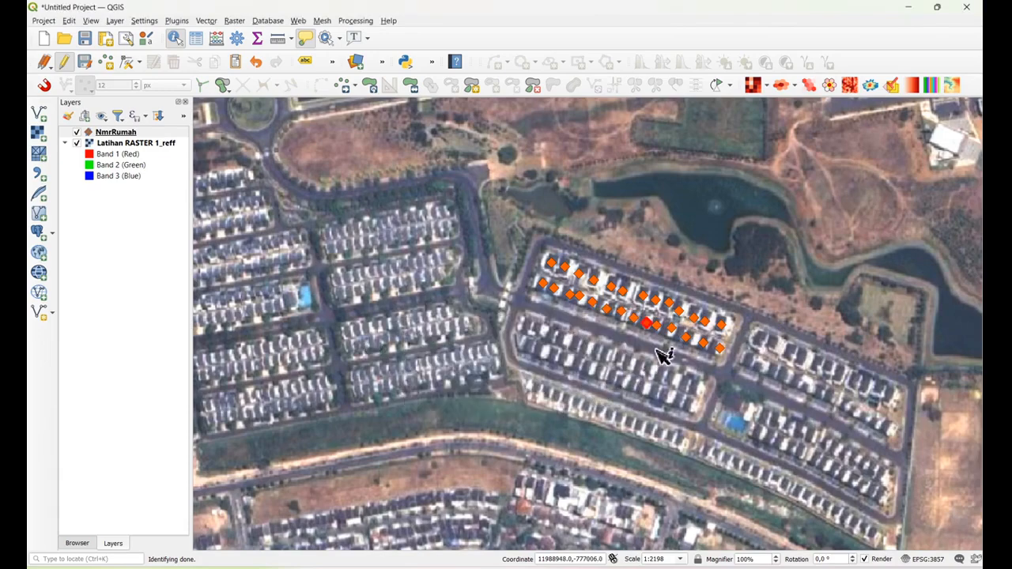
{"action": "left_click", "coordinate": [671, 335]}
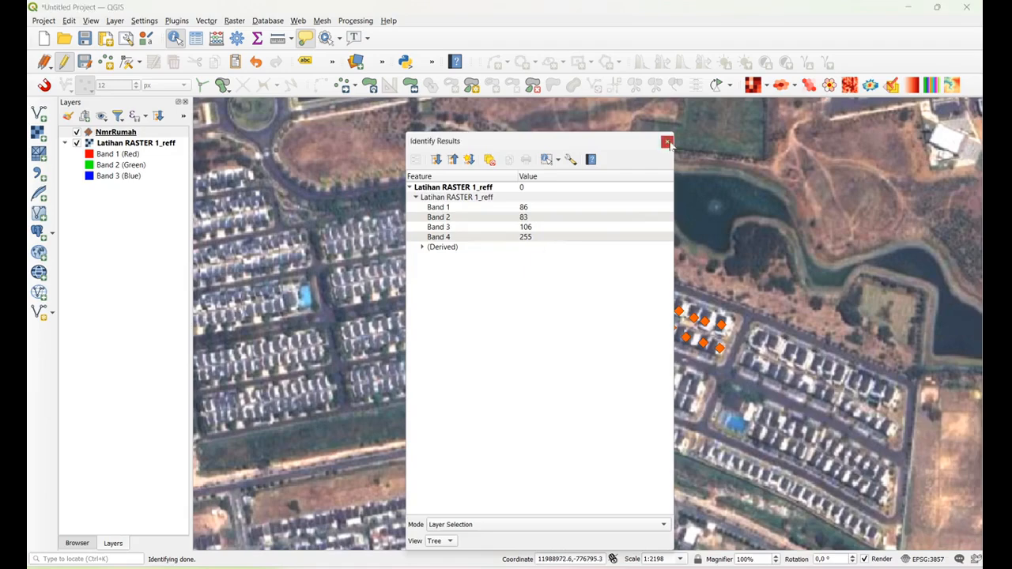
{"action": "left_click", "coordinate": [667, 140]}
{"action": "left_click", "coordinate": [650, 329]}
Set the Nomor of the eleventh NmrRumah point in the southern row to 26
{"action": "left_click", "coordinate": [672, 328]}
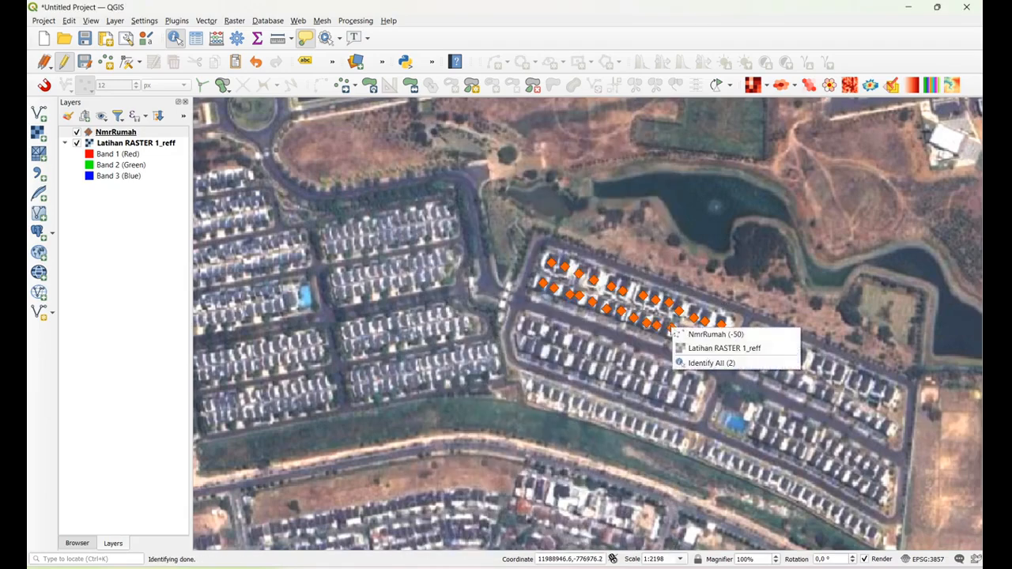
{"action": "left_click", "coordinate": [672, 328]}
{"action": "left_click", "coordinate": [672, 328]}
{"action": "left_click", "coordinate": [707, 335]}
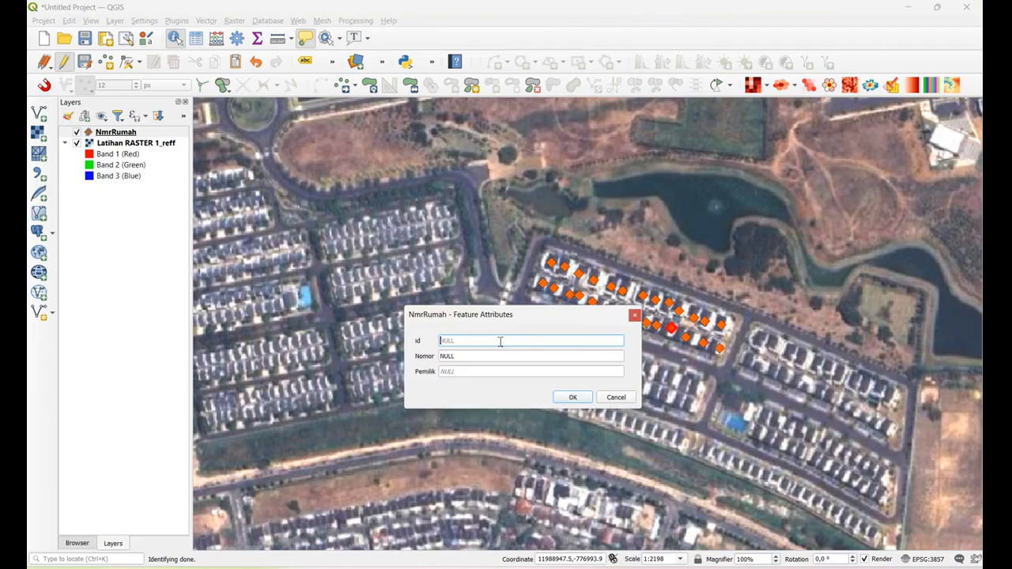
{"action": "left_click", "coordinate": [465, 356]}
{"action": "type", "text": "22"}
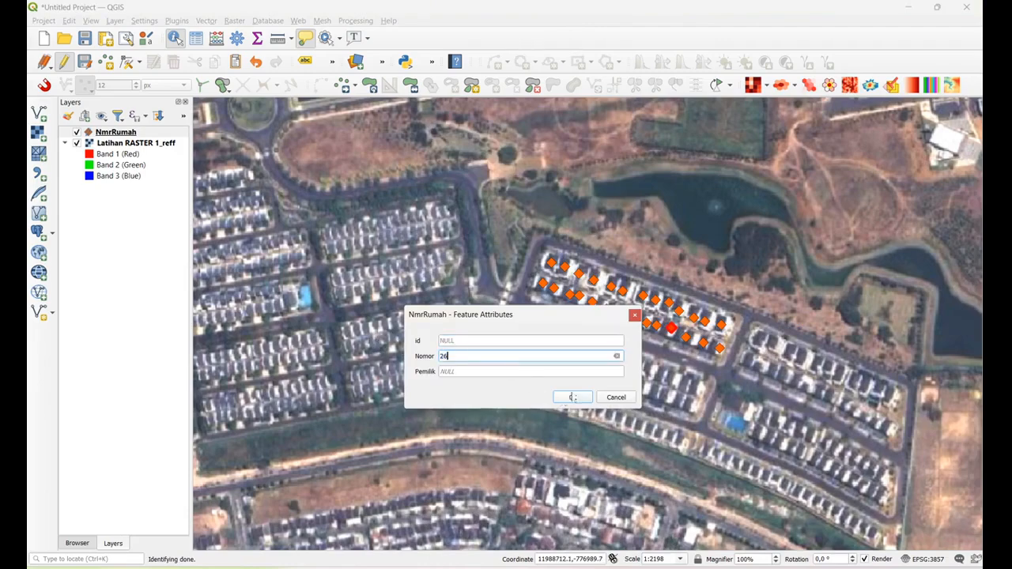
{"action": "left_click", "coordinate": [573, 398]}
Fill in the house number (Nomor) of the twelfth NmrRumah point in the southern row
{"action": "left_click", "coordinate": [691, 341]}
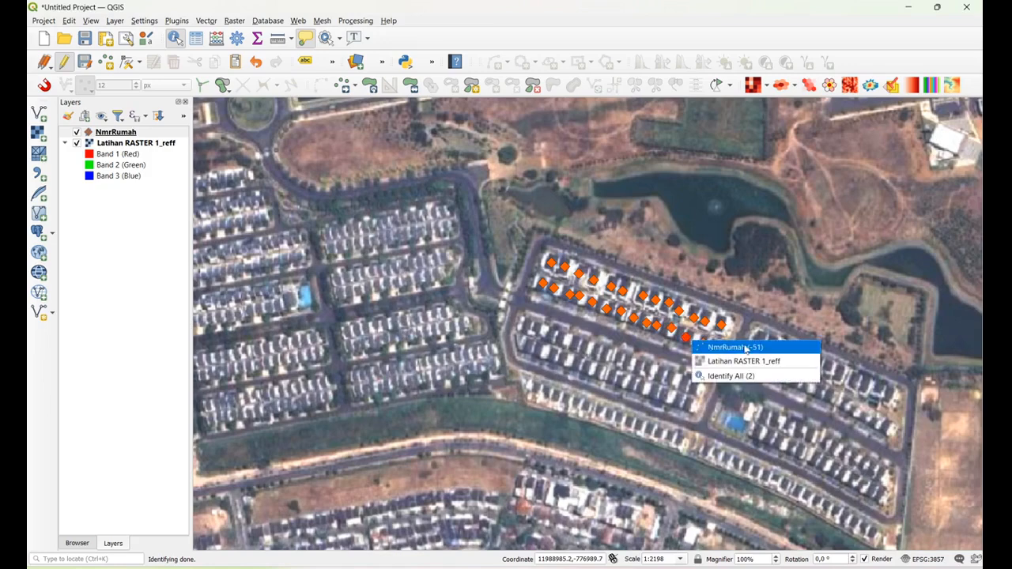
{"action": "left_click", "coordinate": [715, 348]}
{"action": "left_click", "coordinate": [491, 358]}
{"action": "type", "text": "2"}
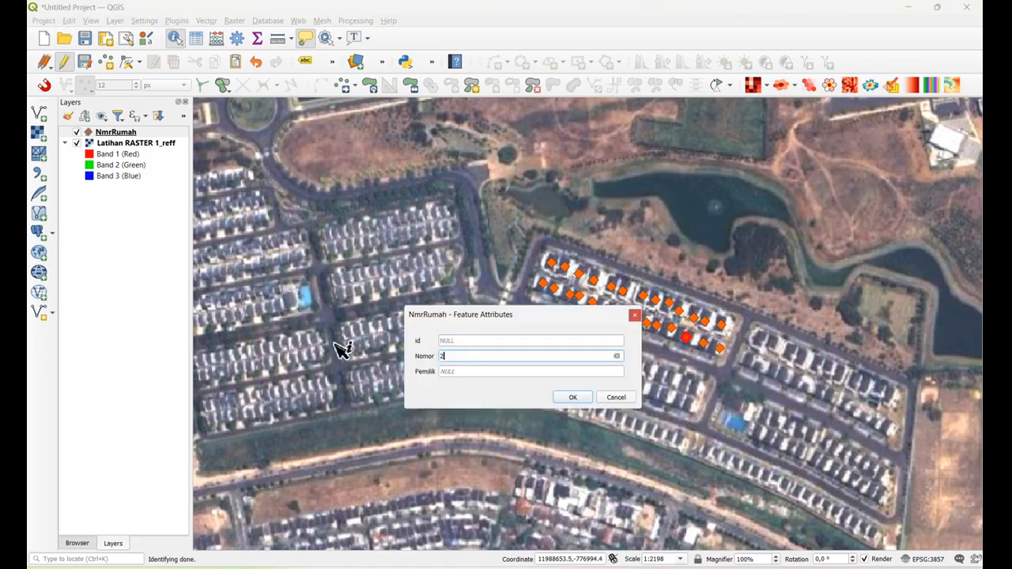
{"action": "type", "text": "4"}
{"action": "left_click", "coordinate": [576, 398]}
Set the Nomor of the thirteenth NmrRumah point in the southern row to 28
{"action": "left_click", "coordinate": [709, 344]}
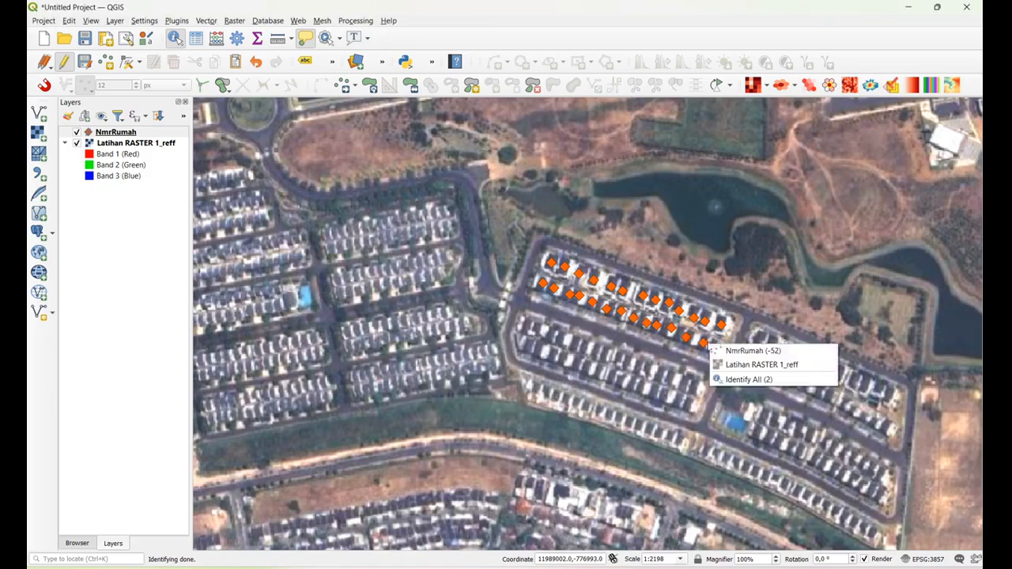
{"action": "left_click", "coordinate": [752, 351]}
{"action": "left_click", "coordinate": [475, 356]}
{"action": "type", "text": "2"}
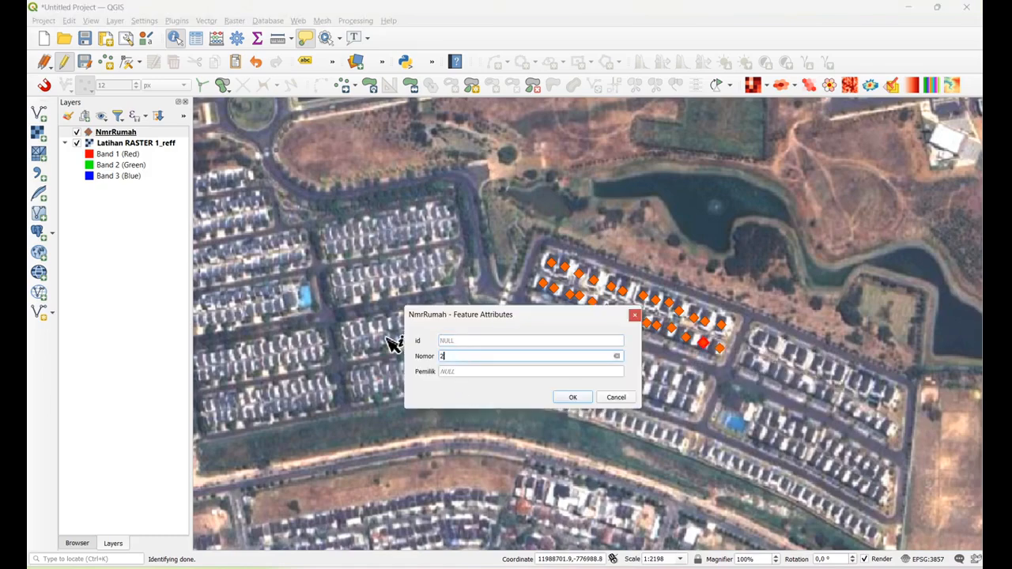
{"action": "type", "text": "198"}
{"action": "left_click", "coordinate": [573, 397]}
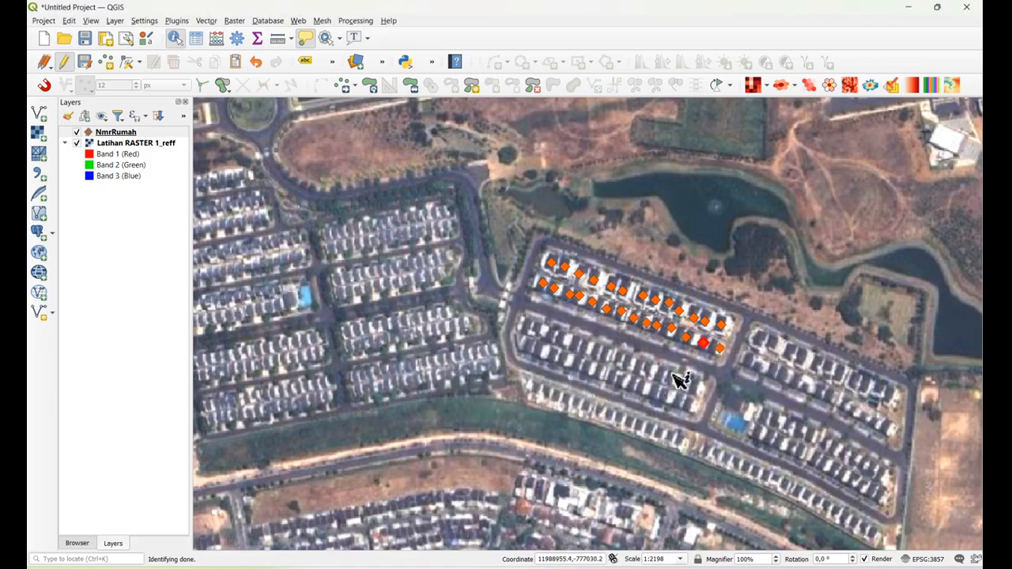
{"action": "left_click", "coordinate": [722, 352]}
{"action": "left_click", "coordinate": [722, 348]}
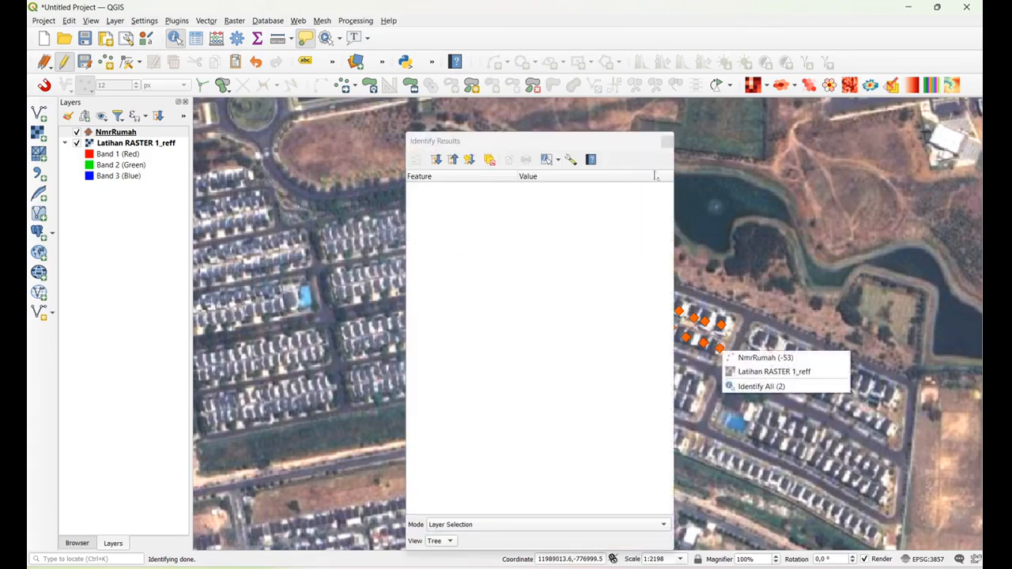
{"action": "left_click", "coordinate": [668, 144]}
{"action": "left_click", "coordinate": [668, 143]}
Fill in the id of the last NmrRumah point, at the eastern end of the southern row
{"action": "left_click", "coordinate": [720, 350]}
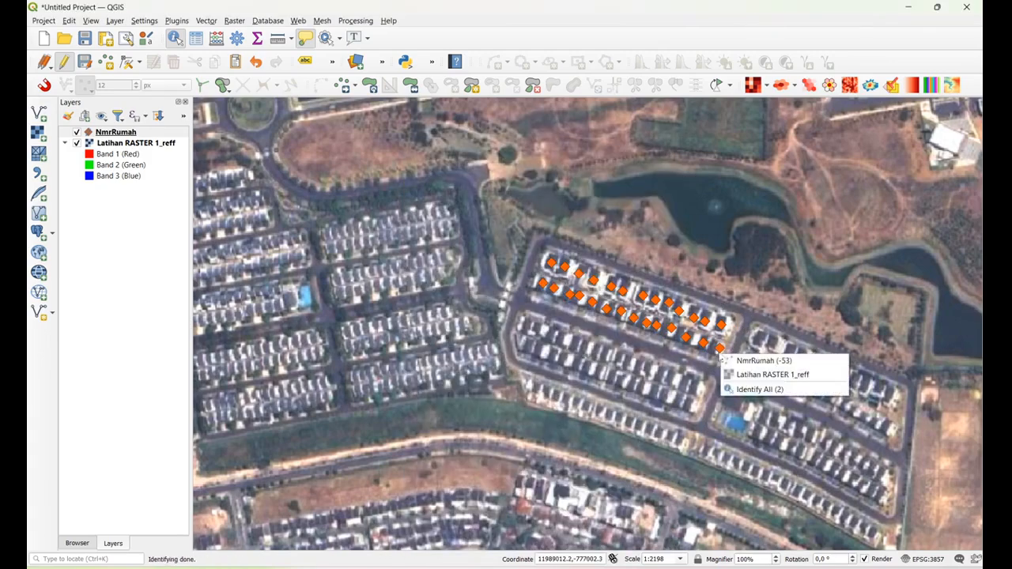
{"action": "left_click", "coordinate": [755, 361]}
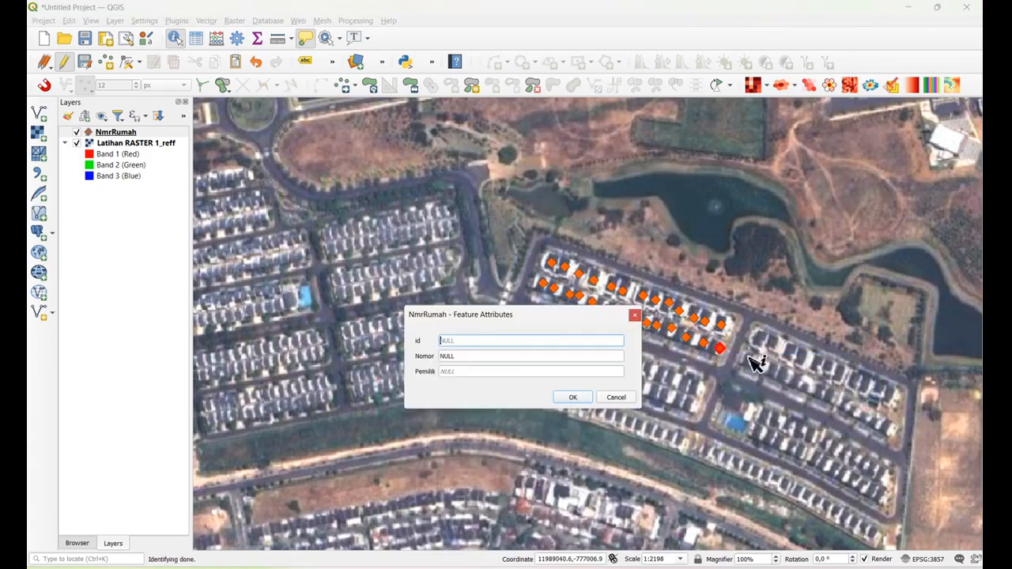
{"action": "double_click", "coordinate": [485, 342]}
{"action": "type", "text": "29"}
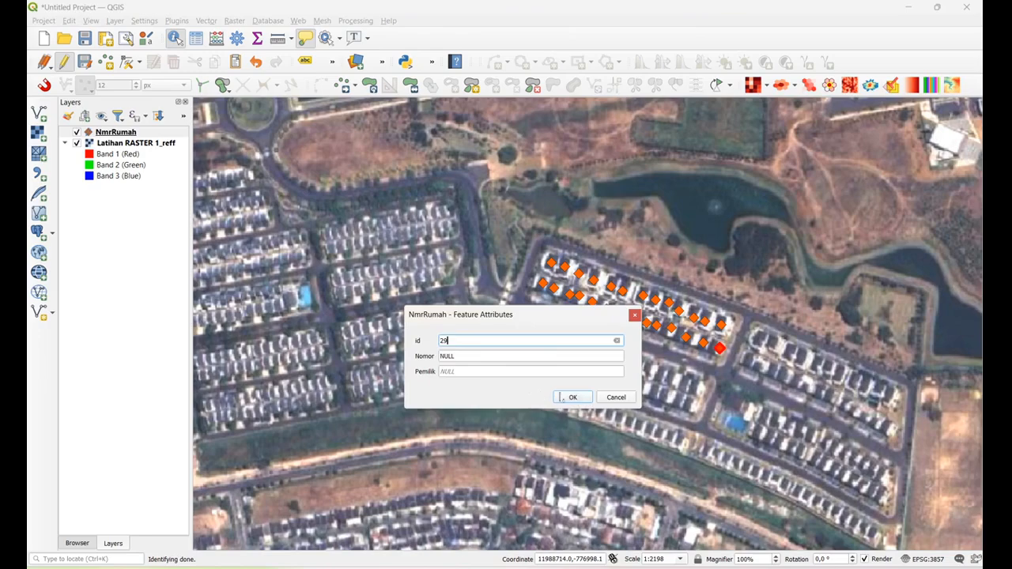
{"action": "left_click", "coordinate": [572, 397]}
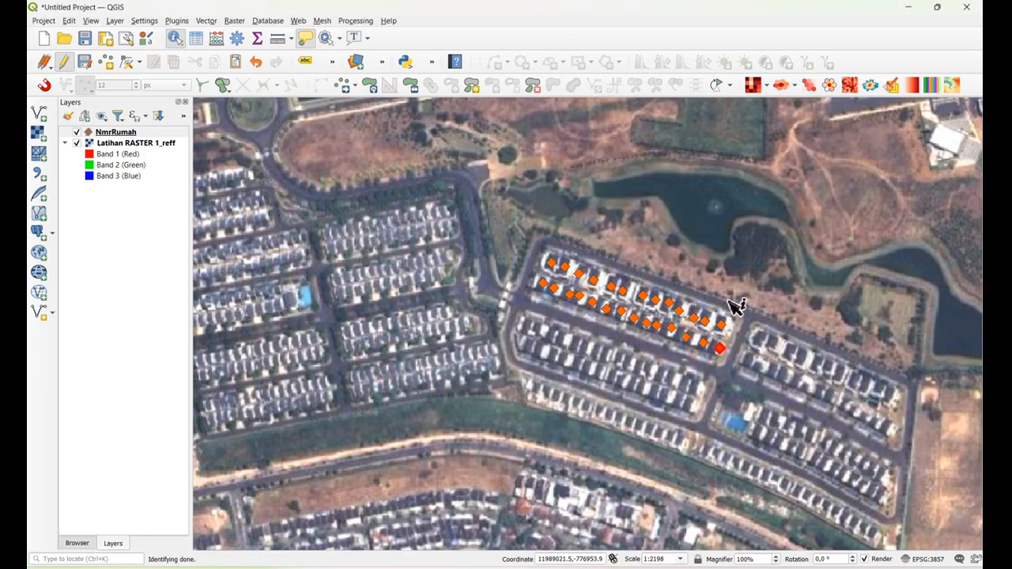
Enable Single Labels for the NmrRumah layer, using the Nomor field as the label value
{"action": "left_click", "coordinate": [135, 133]}
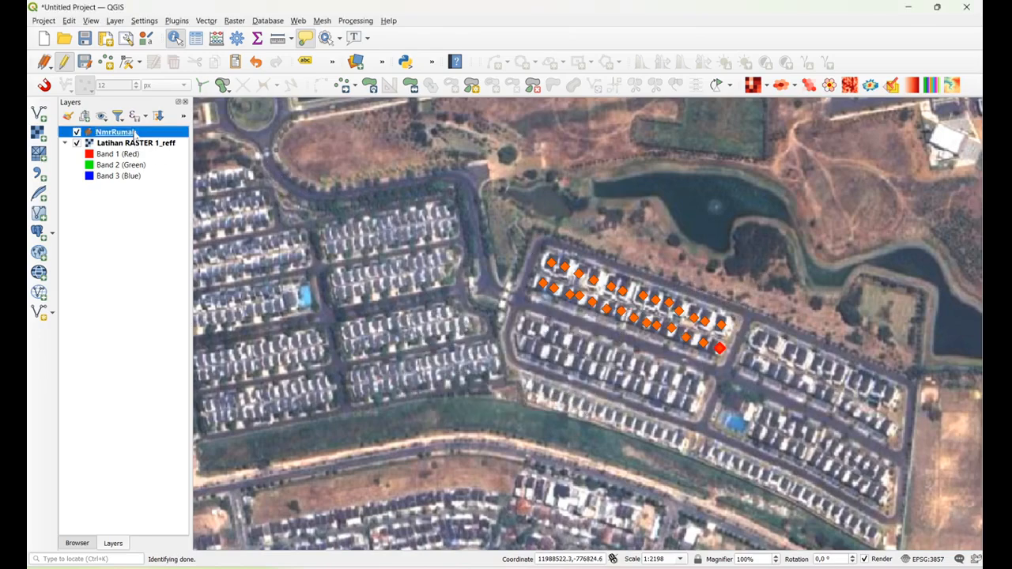
{"action": "double_click", "coordinate": [116, 132]}
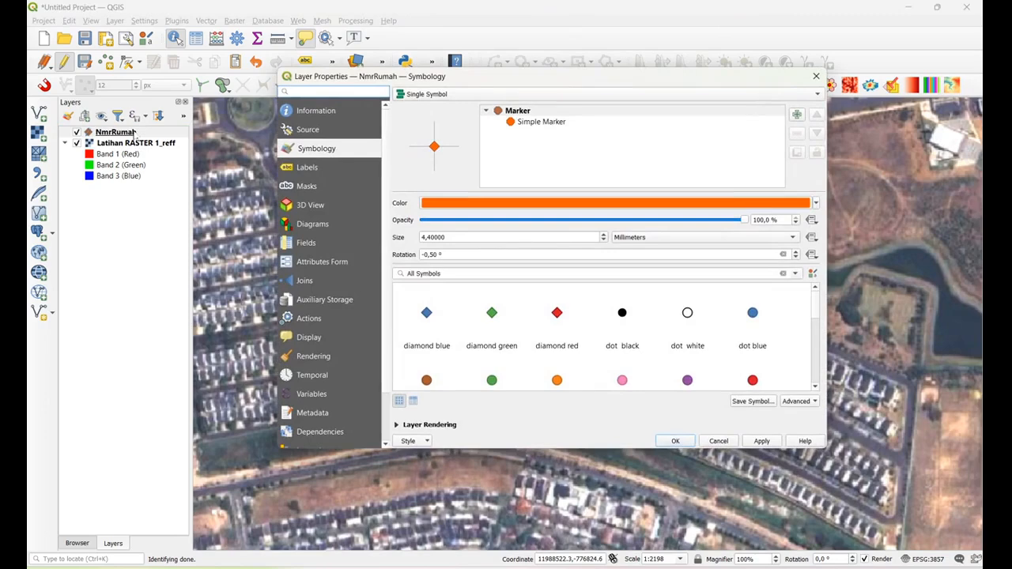
{"action": "left_click", "coordinate": [308, 169]}
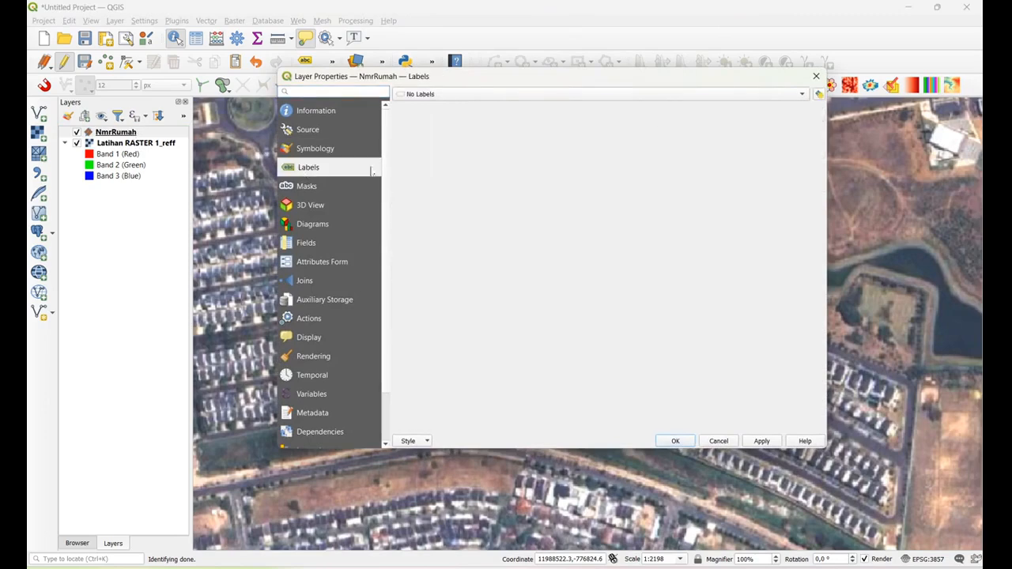
{"action": "left_click", "coordinate": [802, 95]}
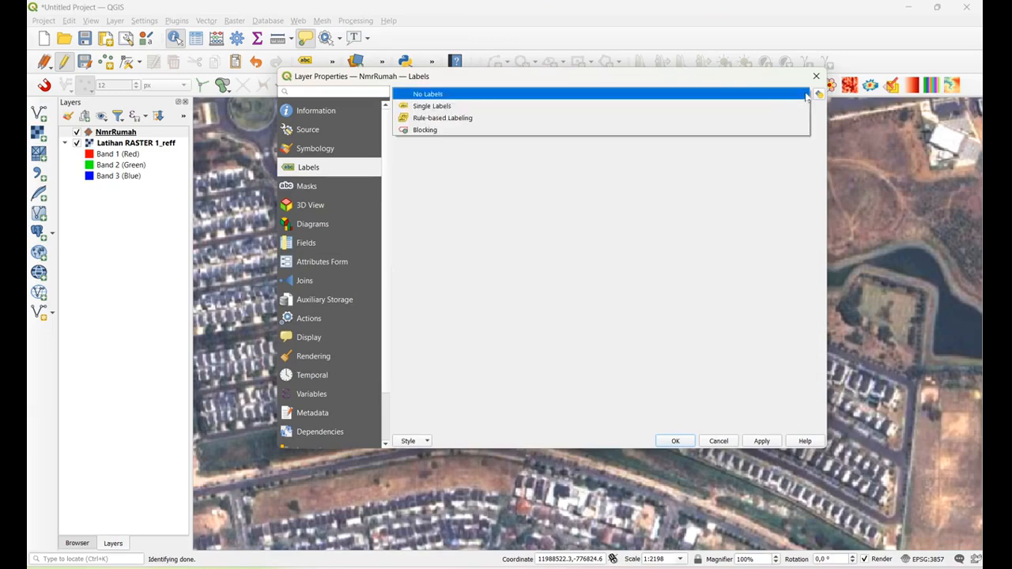
{"action": "left_click", "coordinate": [440, 109]}
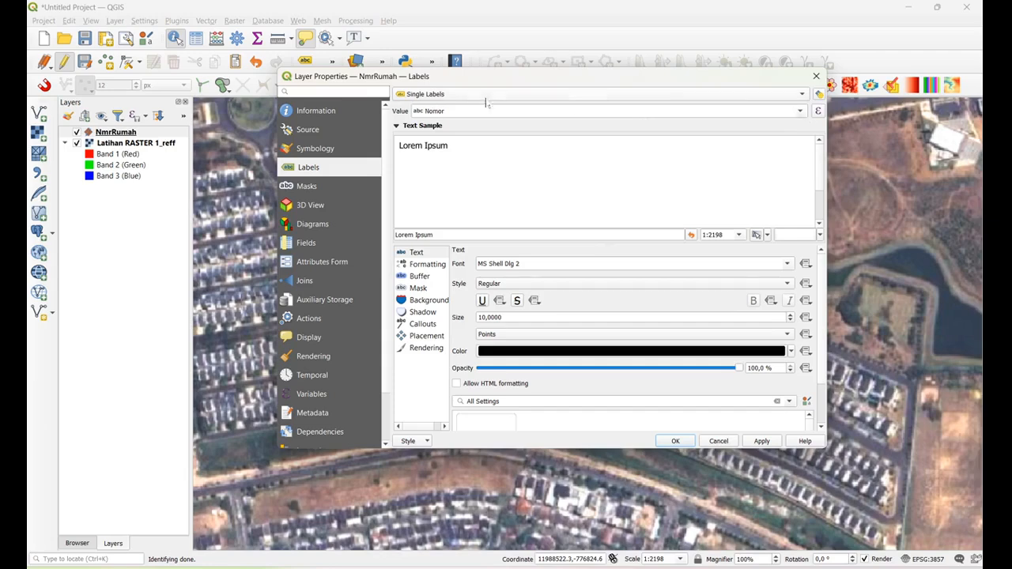
{"action": "left_click", "coordinate": [800, 111]}
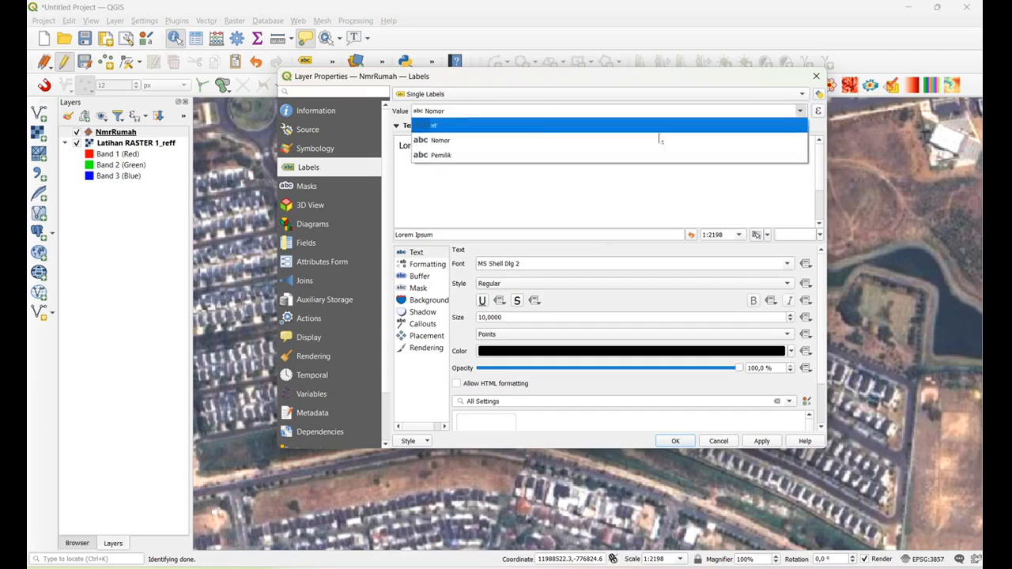
{"action": "left_click", "coordinate": [443, 147]}
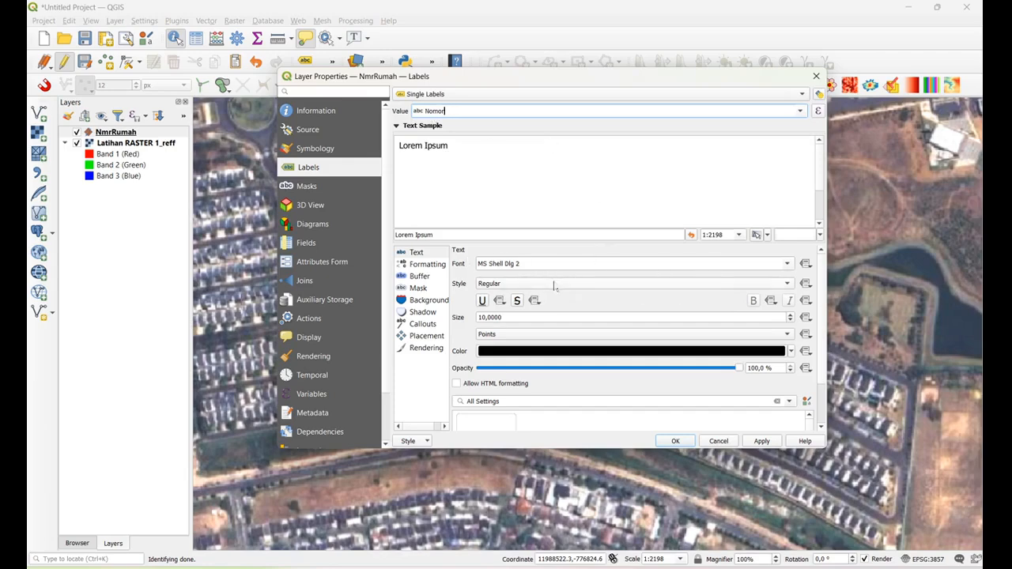
Set the NmrRumah label font to MS Sans Serif and its size to 12 points
{"action": "left_click", "coordinate": [569, 264]}
{"action": "left_click", "coordinate": [785, 264]}
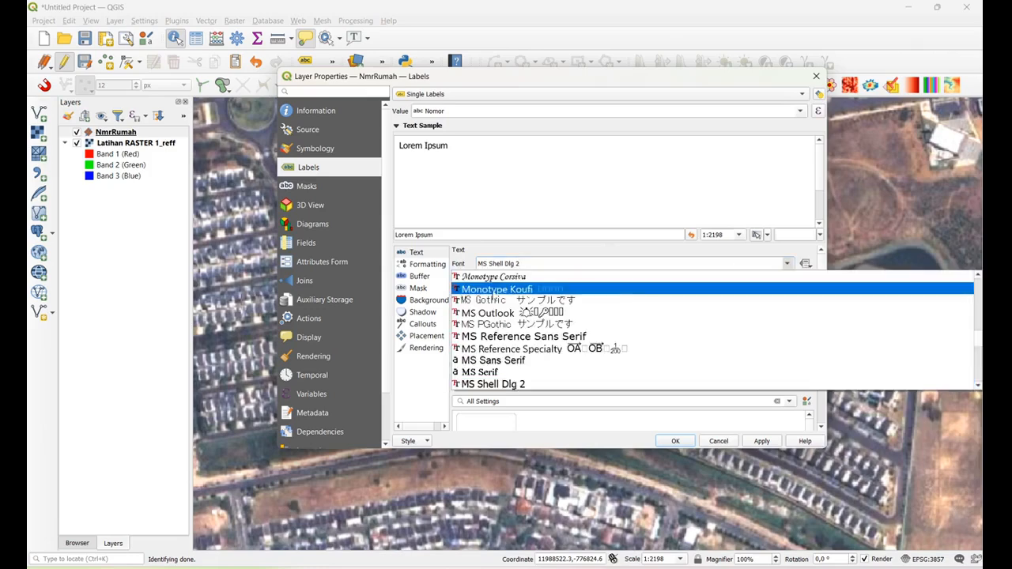
{"action": "left_click", "coordinate": [488, 361]}
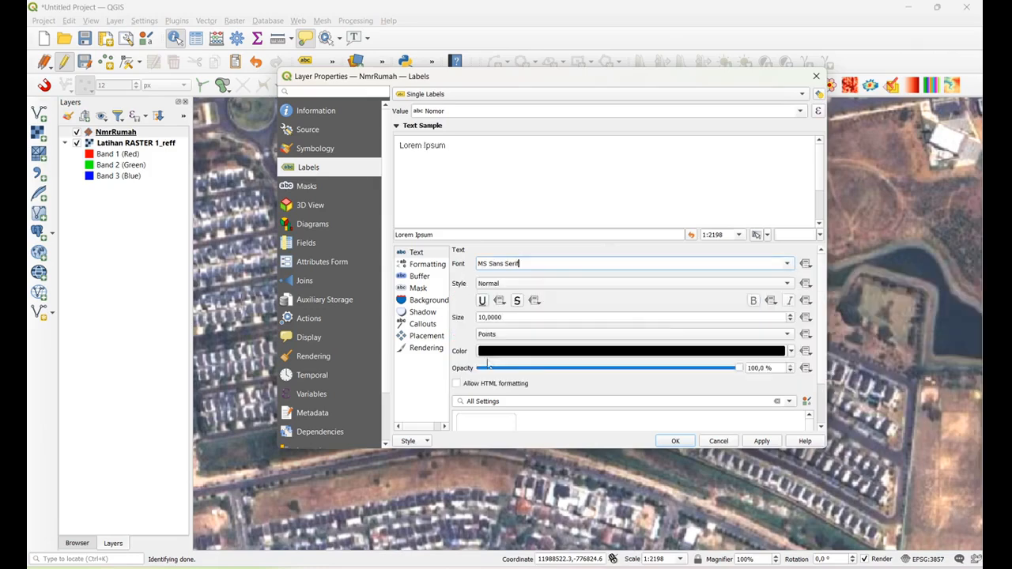
{"action": "left_click", "coordinate": [789, 314]}
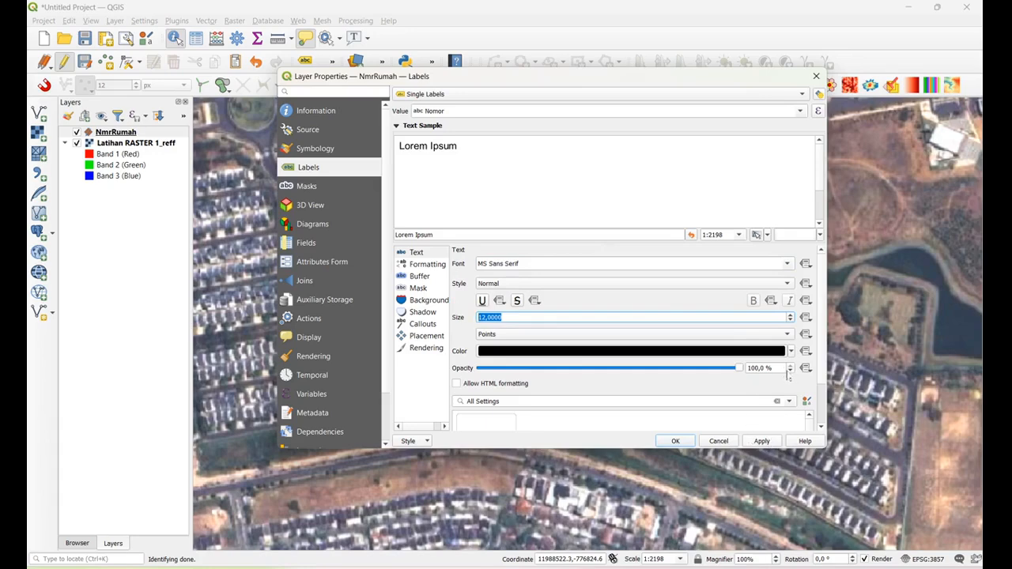
Change the NmrRumah label text colour to yellow and apply the label settings to the map
{"action": "left_click", "coordinate": [791, 351]}
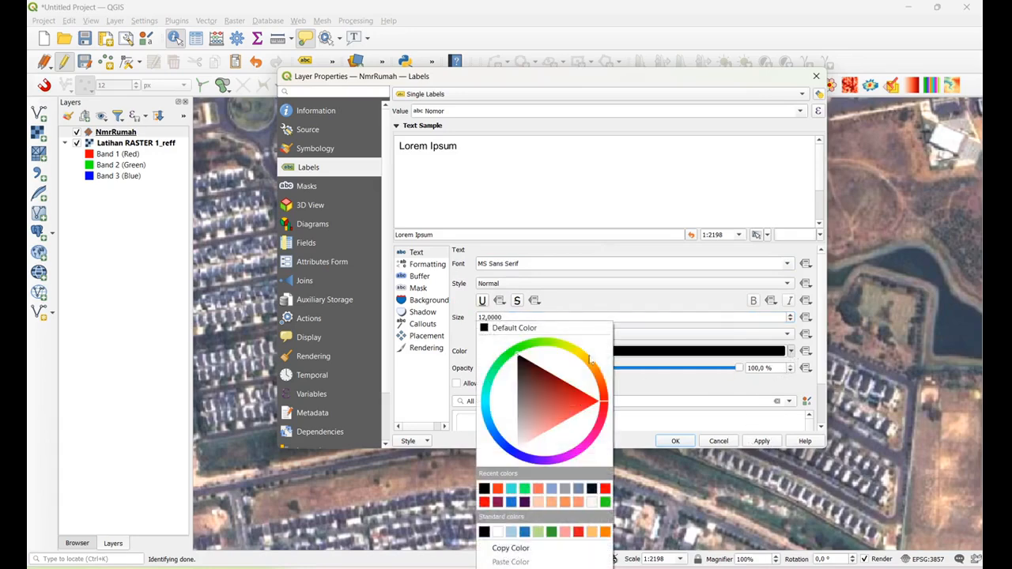
{"action": "mouse_move", "coordinate": [586, 357]}
{"action": "left_mouse_down"}
{"action": "mouse_move", "coordinate": [621, 376]}
{"action": "mouse_move", "coordinate": [608, 305]}
{"action": "mouse_move", "coordinate": [598, 324]}
{"action": "left_mouse_up"}
{"action": "left_click", "coordinate": [767, 445]}
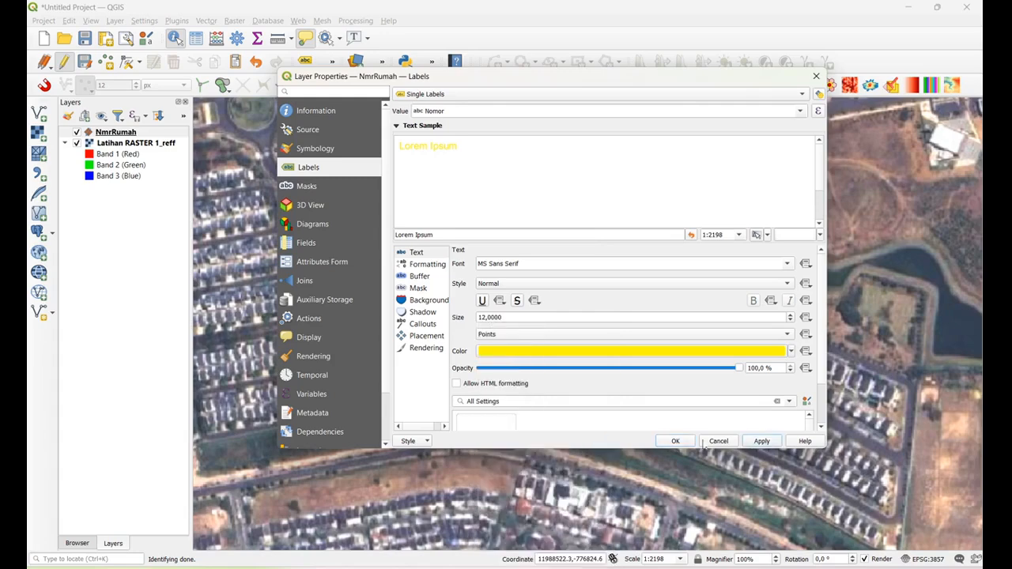
{"action": "left_click", "coordinate": [690, 443]}
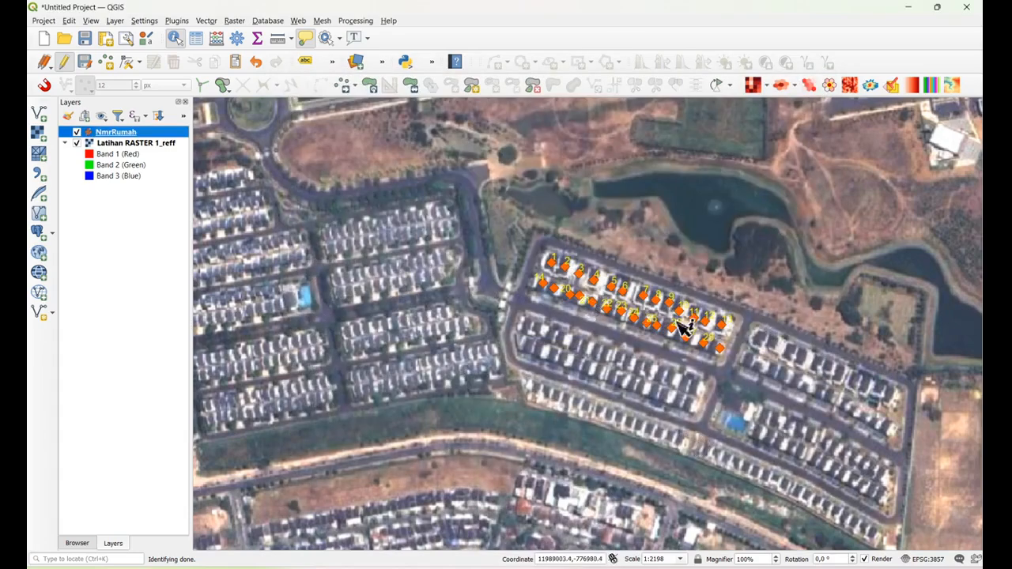
Examine the labels along both rows of NmrRumah points and the attributes of the easternmost point in the southern row
{"action": "scroll", "coordinate": [587, 308], "scroll_direction": "up", "scroll_amount": 2}
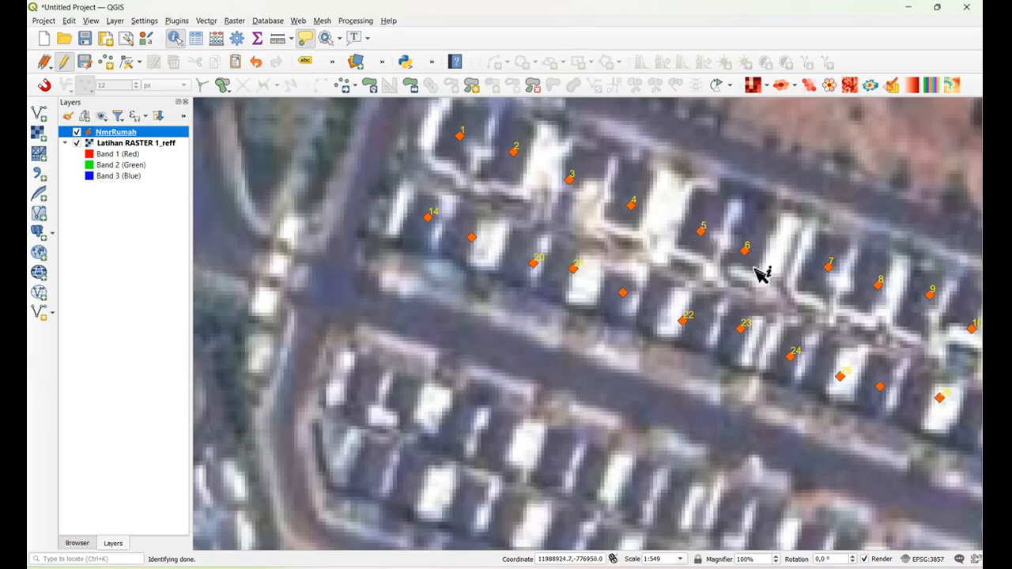
{"action": "left_click", "coordinate": [175, 38]}
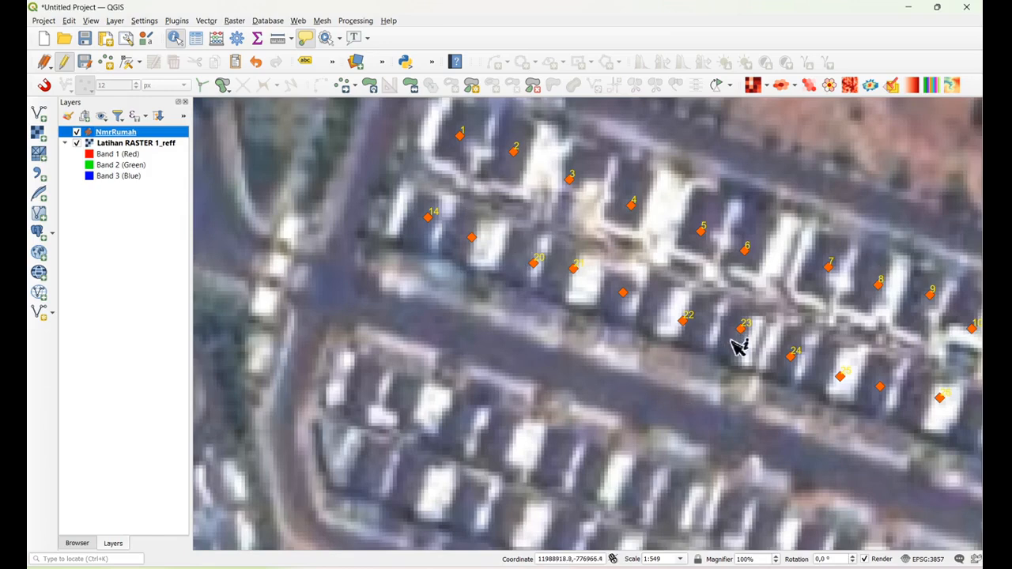
{"action": "left_click", "coordinate": [70, 21]}
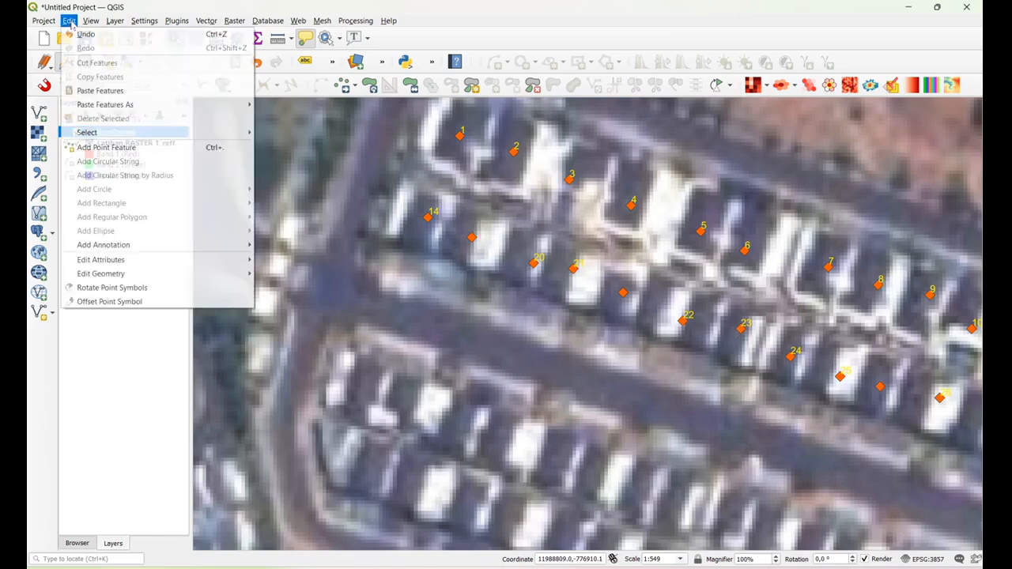
{"action": "mouse_move", "coordinate": [90, 22]}
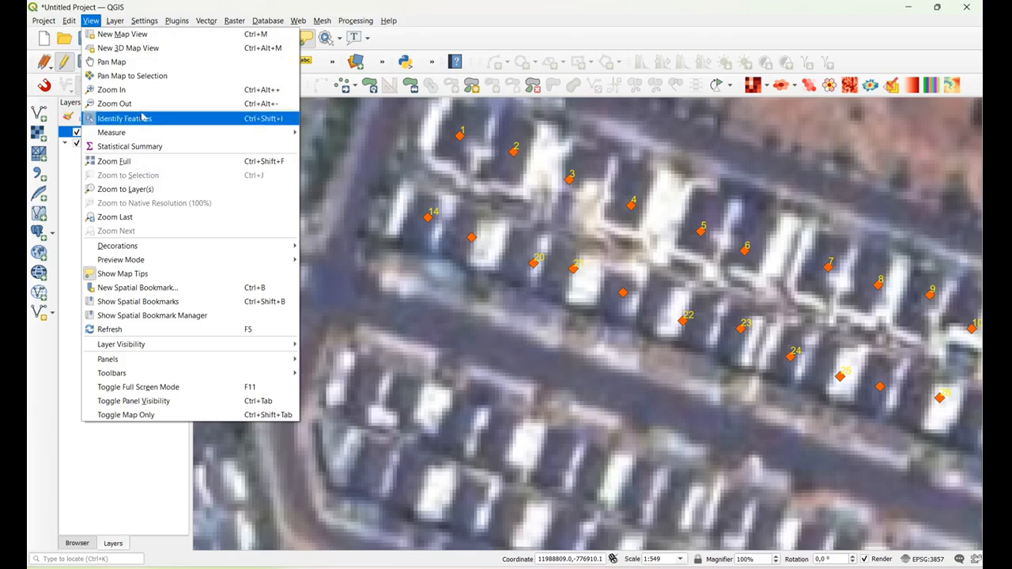
{"action": "left_click", "coordinate": [135, 66]}
{"action": "left_click_drag", "start_coordinate": [766, 361], "coordinate": [526, 373]}
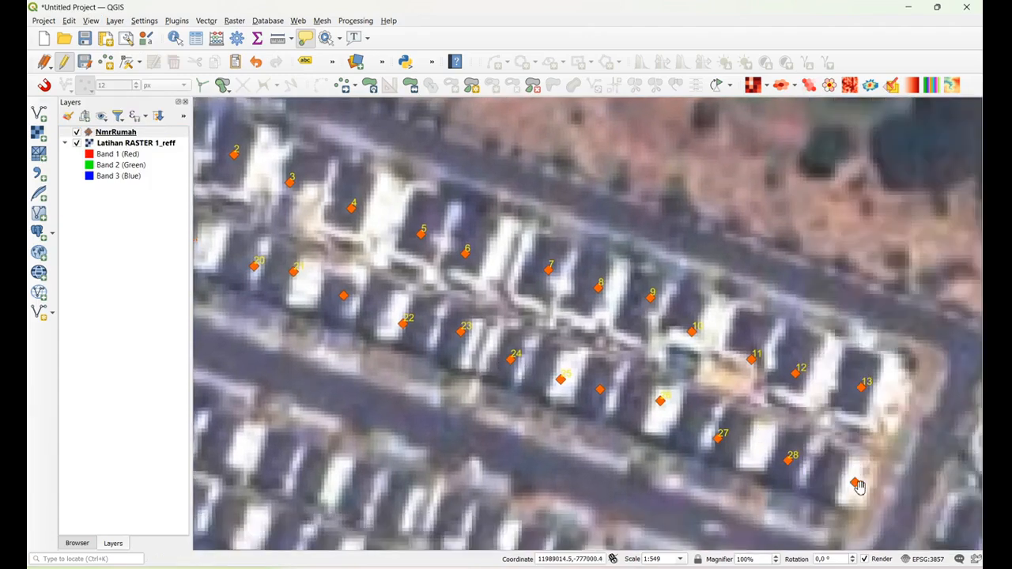
{"action": "left_click", "coordinate": [175, 37]}
{"action": "left_click", "coordinate": [857, 483]}
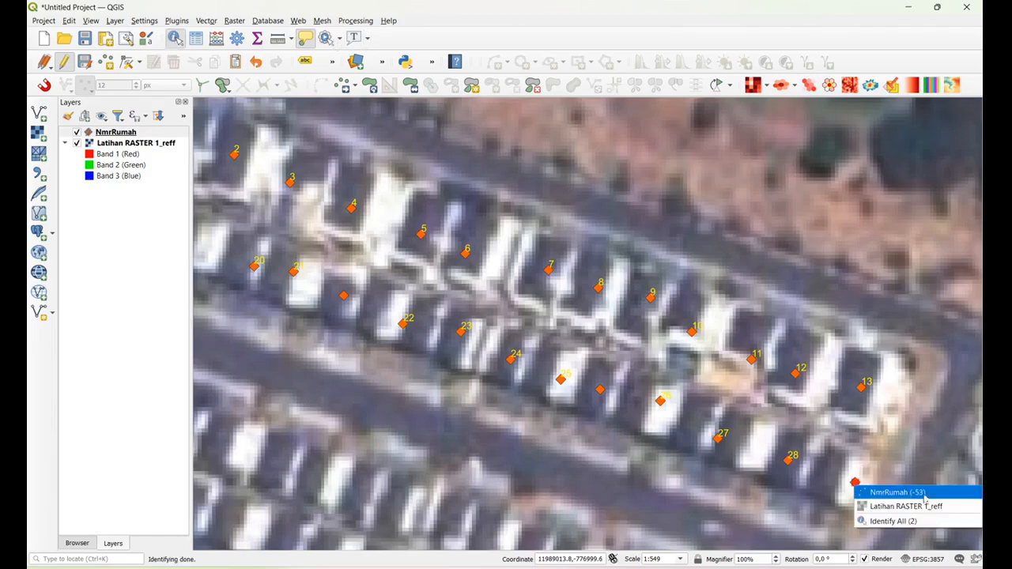
{"action": "left_click", "coordinate": [895, 492]}
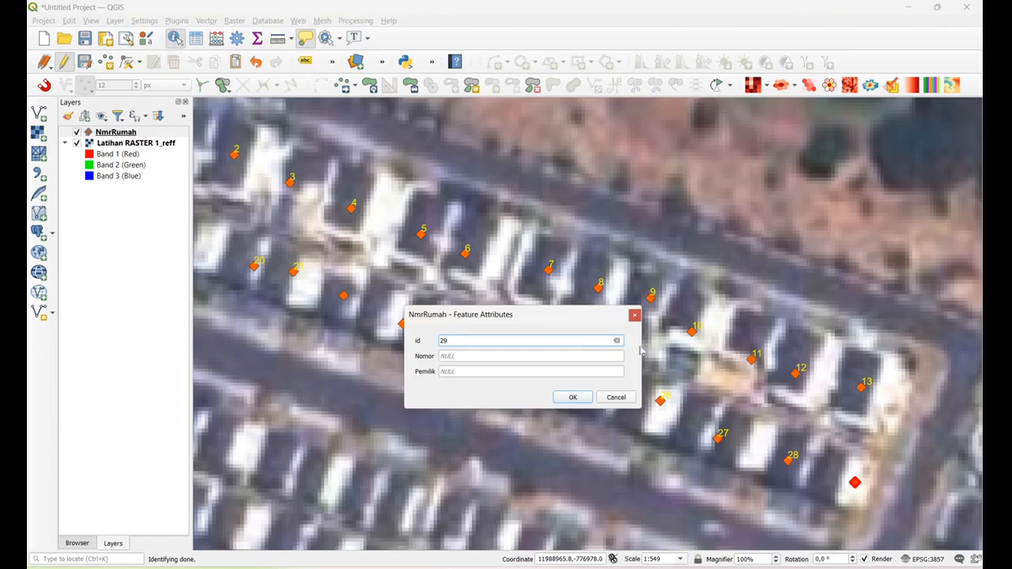
{"action": "left_click", "coordinate": [635, 316]}
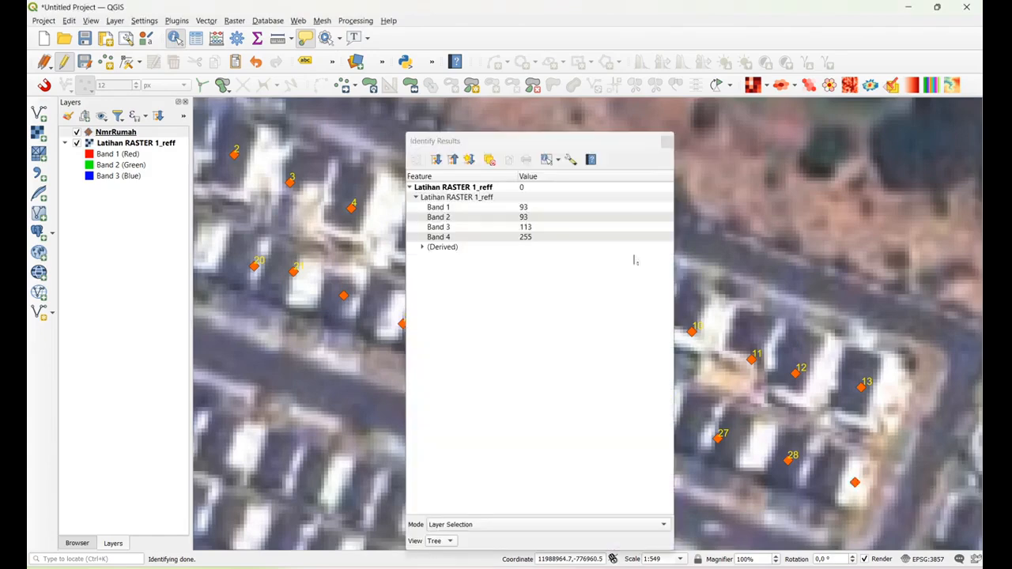
{"action": "left_click", "coordinate": [666, 144]}
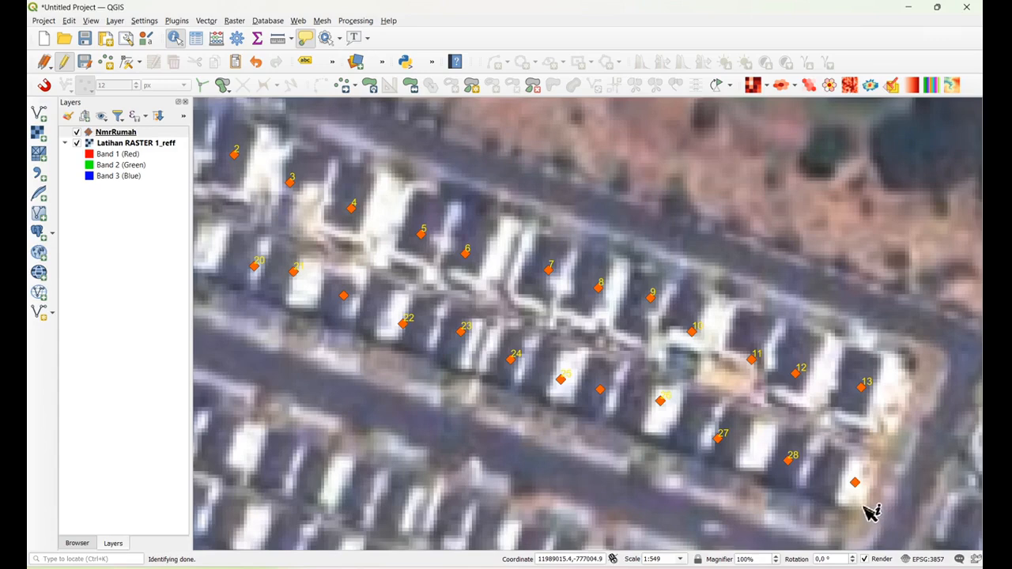
Clear the id of the easternmost point in the southern row and fill in its Nomor instead
{"action": "left_click", "coordinate": [856, 485]}
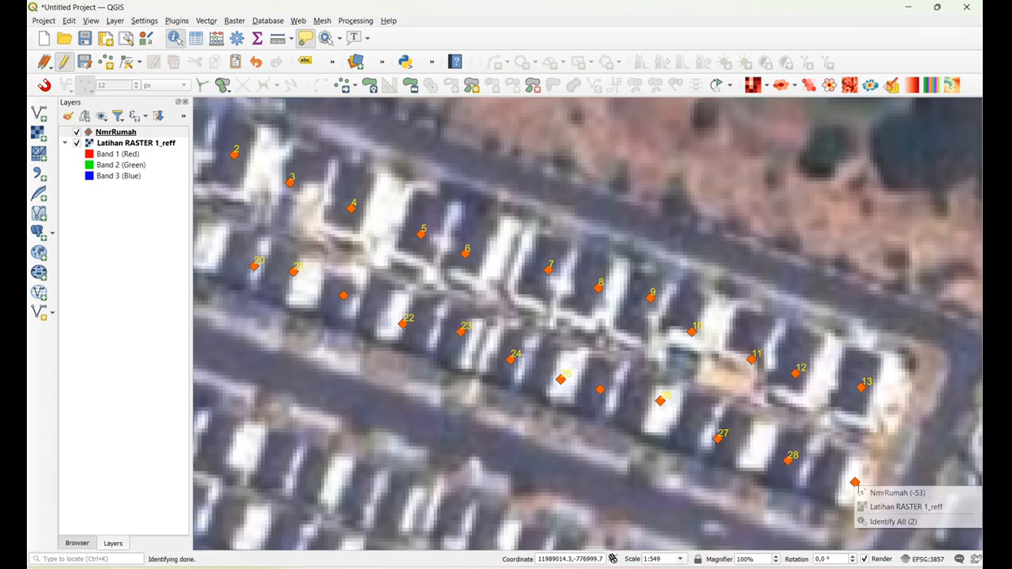
{"action": "left_click", "coordinate": [902, 493]}
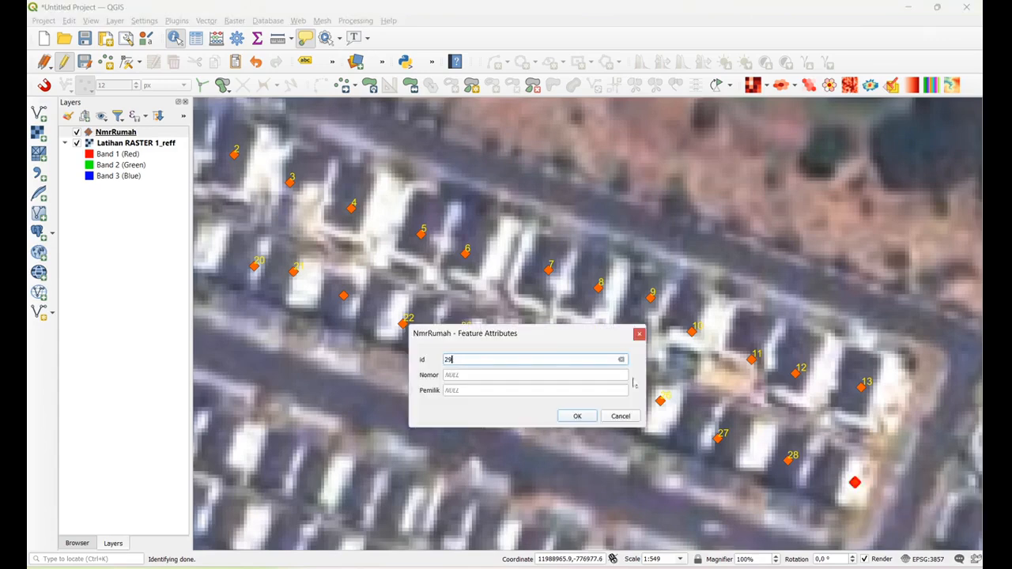
{"action": "left_click", "coordinate": [478, 376]}
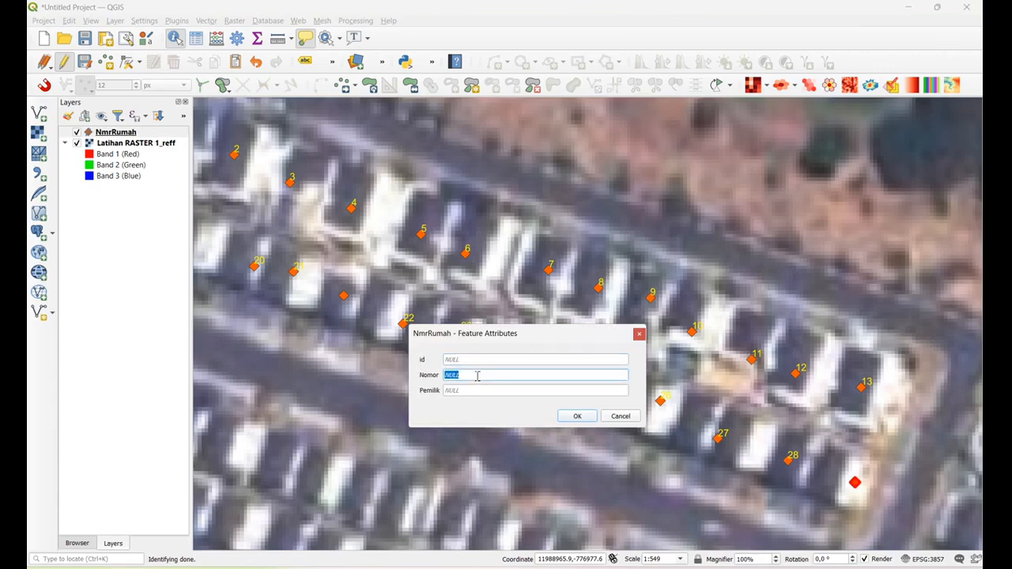
{"action": "left_click", "coordinate": [571, 418]}
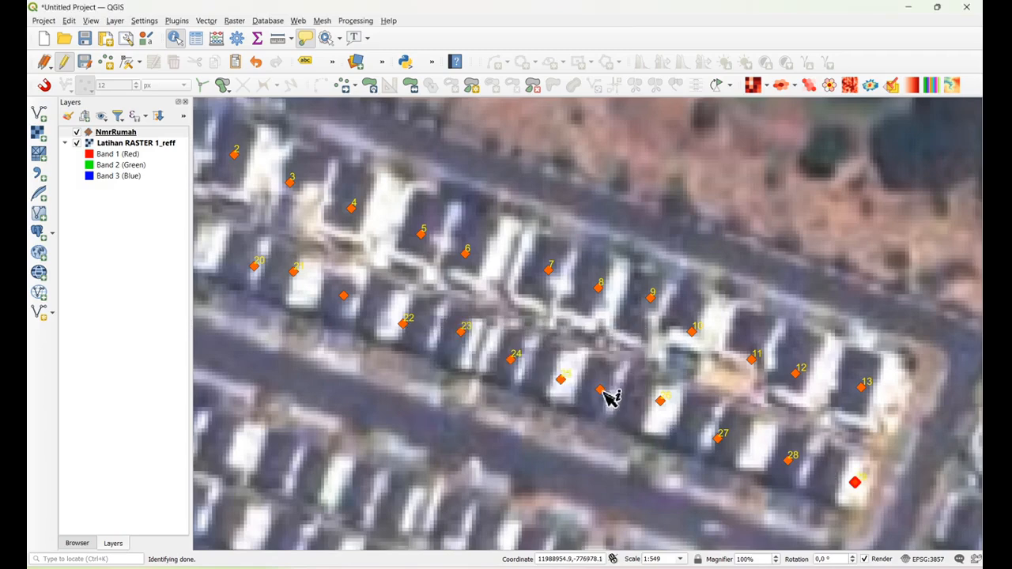
Set the Nomor of the unlabelled southern-row point between houses 25 and 26 to 30
{"action": "left_click", "coordinate": [604, 395]}
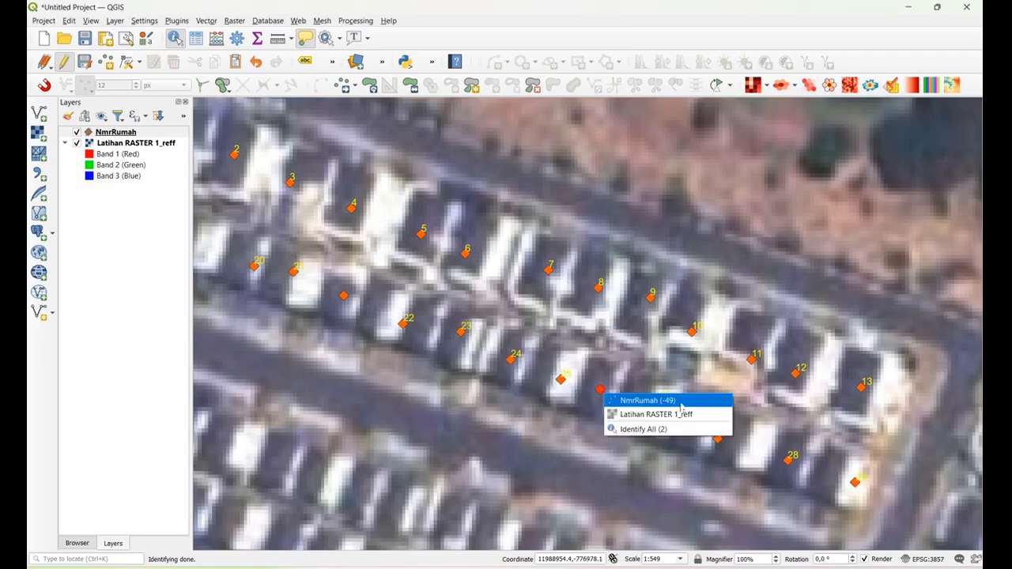
{"action": "left_click", "coordinate": [636, 399]}
{"action": "type", "text": "30"}
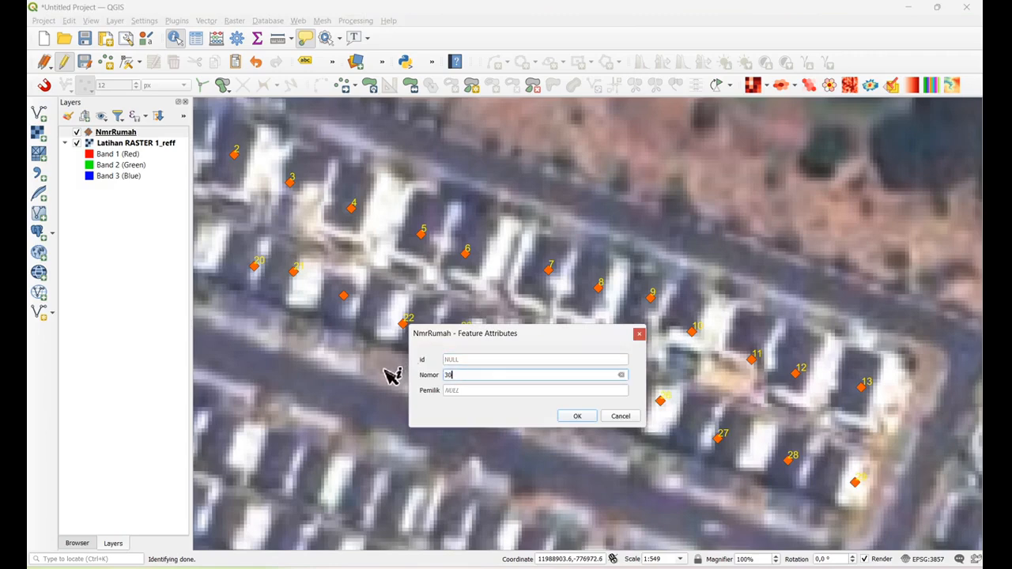
{"action": "left_click", "coordinate": [585, 418]}
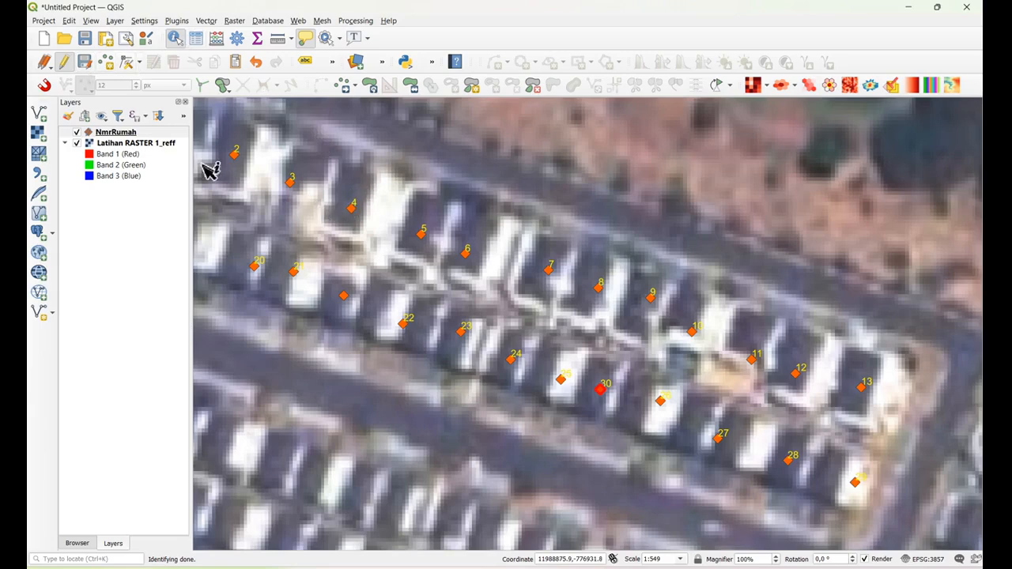
Replace the id of the second NmrRumah point from the west in the southern row with 31
{"action": "left_click", "coordinate": [69, 20]}
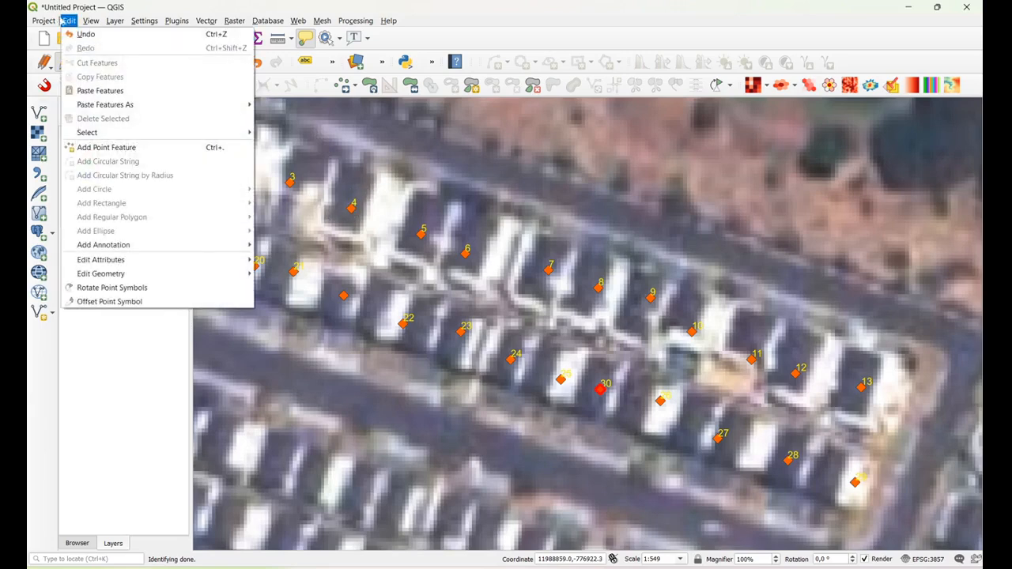
{"action": "mouse_move", "coordinate": [91, 20]}
{"action": "left_click", "coordinate": [107, 61]}
{"action": "left_click_drag", "start_coordinate": [353, 284], "coordinate": [676, 346]}
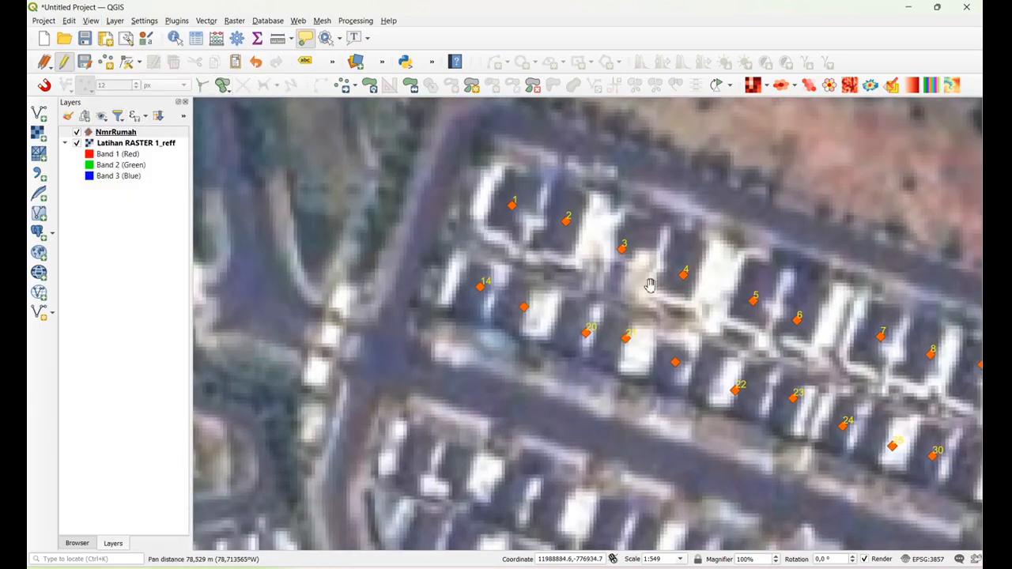
{"action": "left_click", "coordinate": [174, 37]}
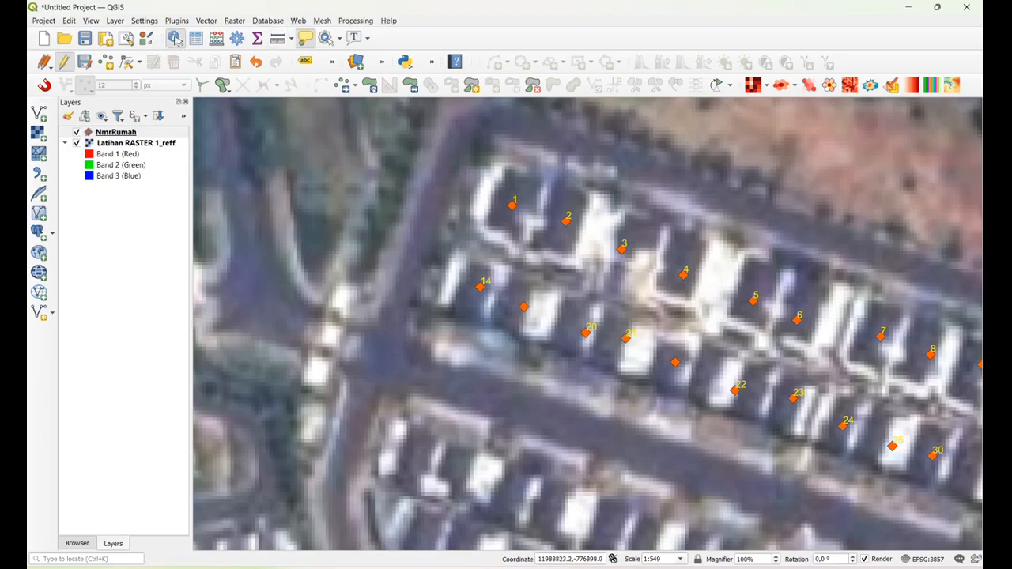
{"action": "left_click", "coordinate": [531, 316]}
{"action": "left_click", "coordinate": [595, 317]}
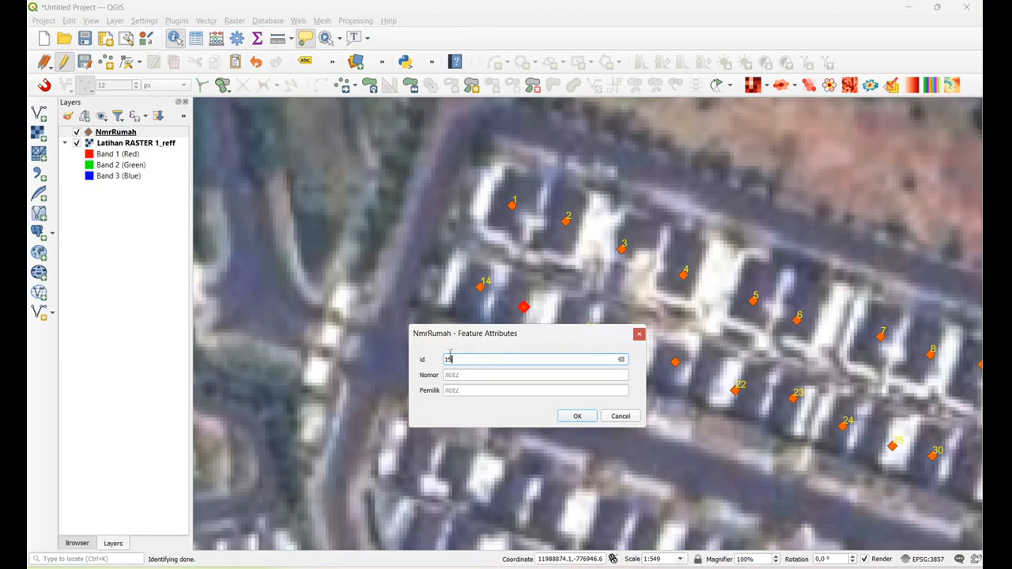
{"action": "left_click_drag", "start_coordinate": [451, 358], "coordinate": [395, 339]}
{"action": "type", "text": "31"}
{"action": "left_click", "coordinate": [578, 417]}
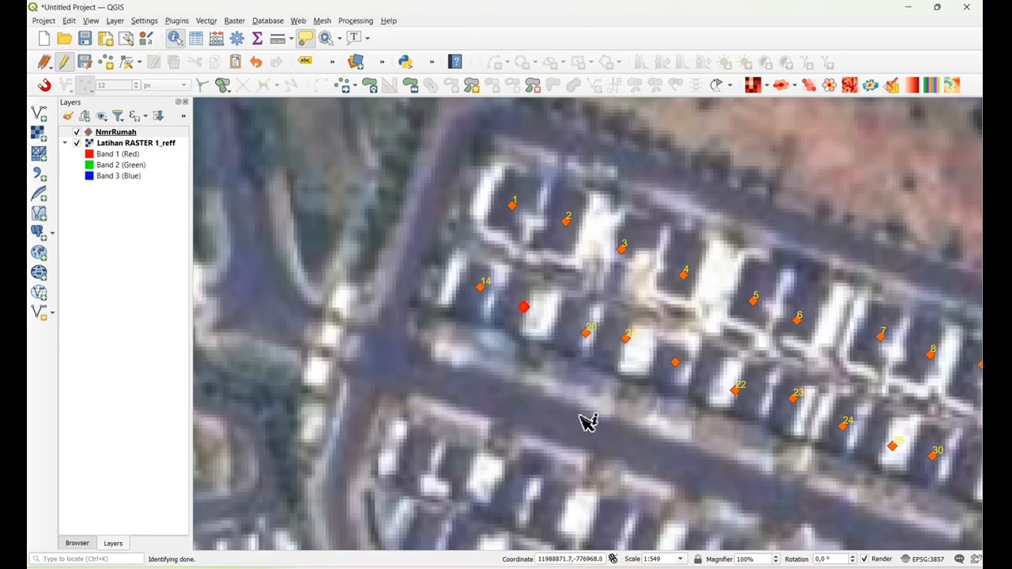
Clear the id of the second NmrRumah point from the west in the southern row and set its Nomor to 31
{"action": "left_click", "coordinate": [530, 313]}
{"action": "left_click", "coordinate": [547, 317]}
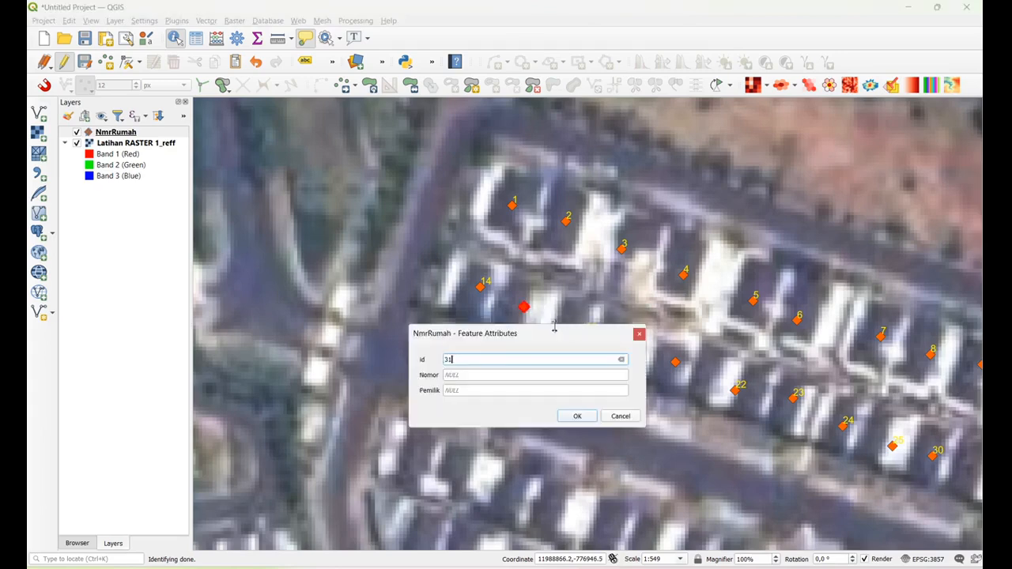
{"action": "left_click_drag", "start_coordinate": [475, 358], "coordinate": [372, 332]}
{"action": "key", "text": "BackSpace"}
{"action": "left_click", "coordinate": [477, 376]}
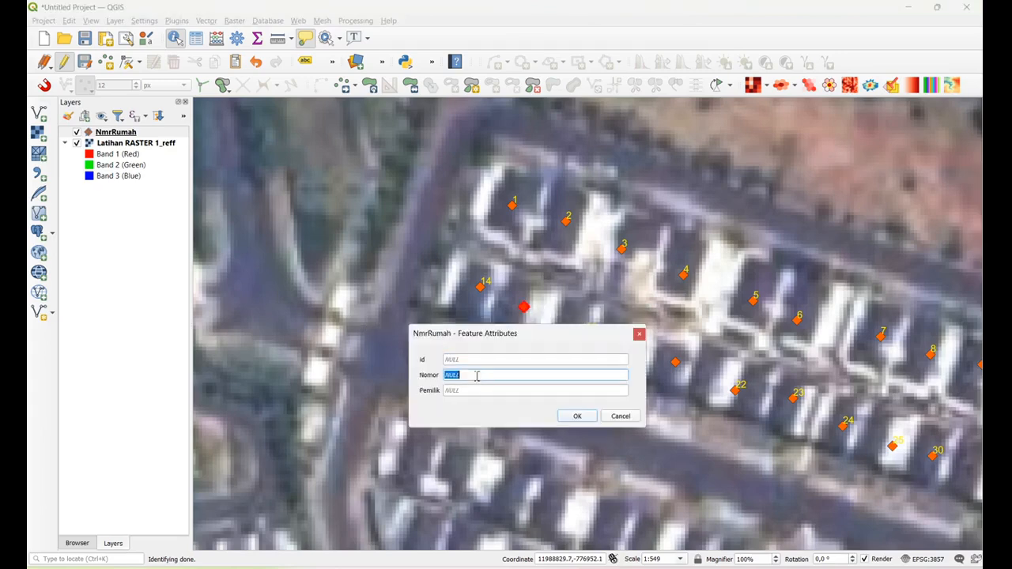
{"action": "type", "text": "31"}
{"action": "left_click", "coordinate": [578, 417]}
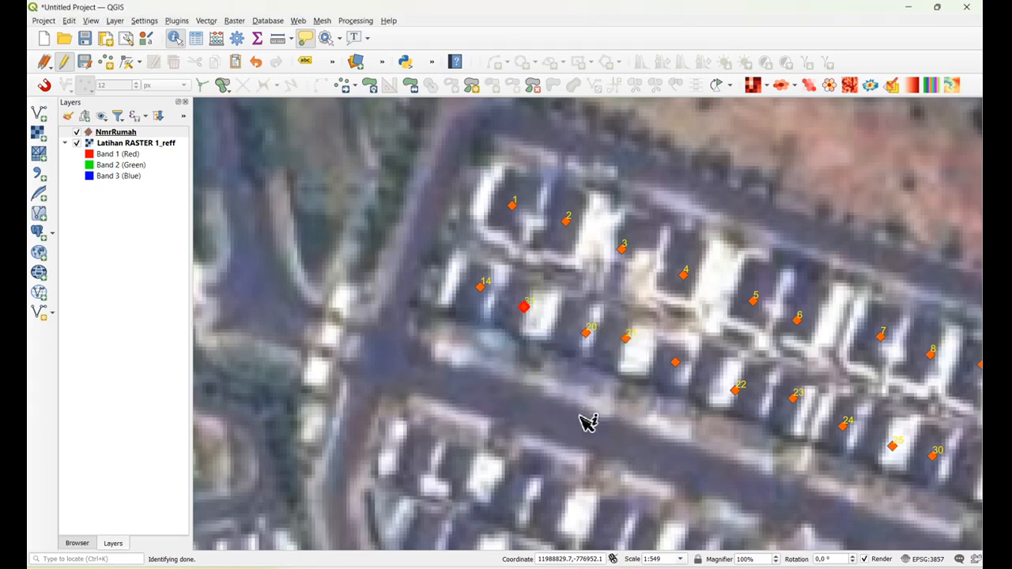
Set the Nomor of the unlabelled southern-row point between houses 21 and 22 to 32
{"action": "left_click", "coordinate": [685, 366]}
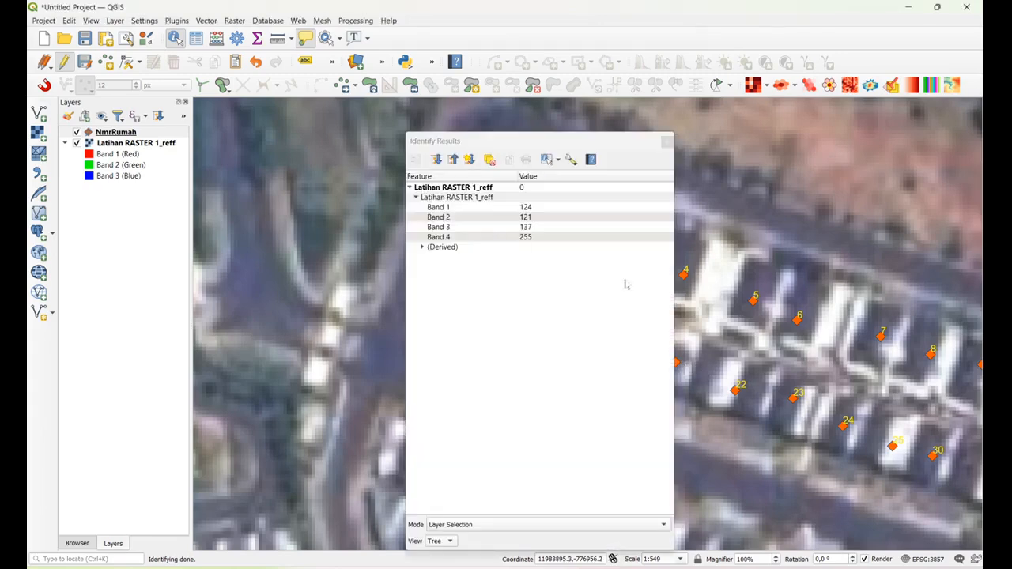
{"action": "left_click", "coordinate": [667, 142]}
{"action": "left_click", "coordinate": [684, 366]}
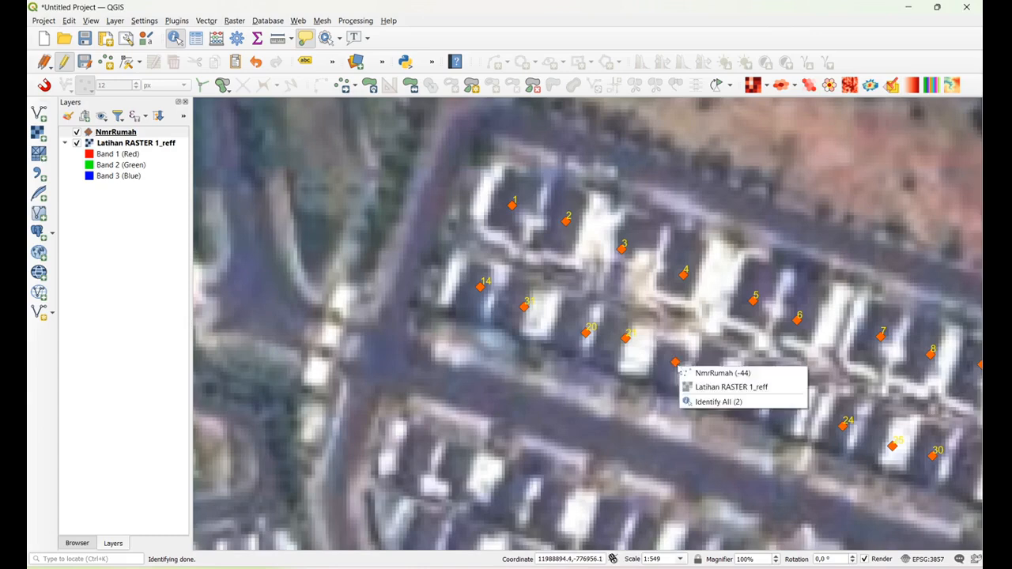
{"action": "left_click", "coordinate": [717, 369]}
{"action": "left_click", "coordinate": [465, 375]}
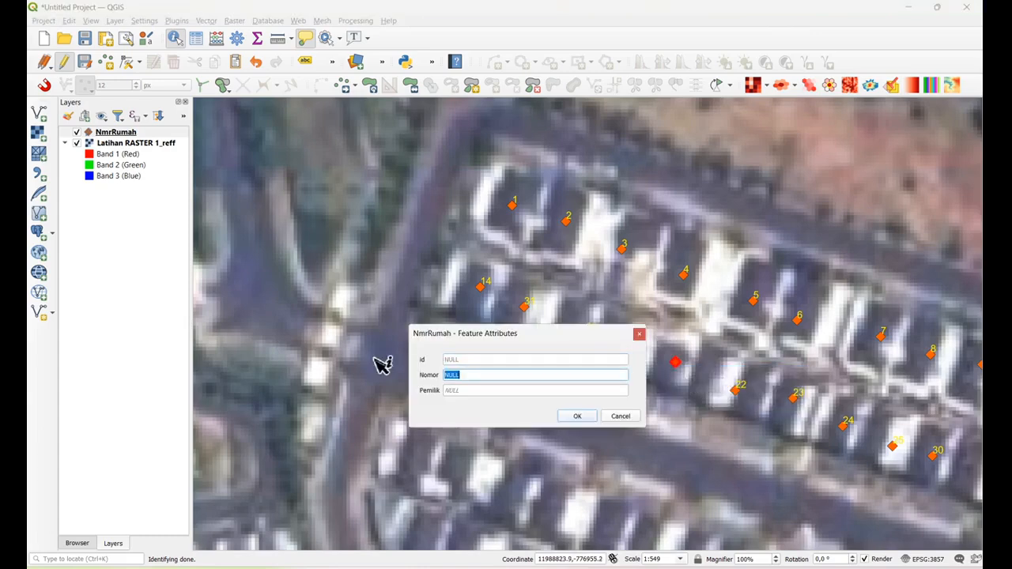
{"action": "type", "text": "32"}
{"action": "left_click", "coordinate": [586, 416]}
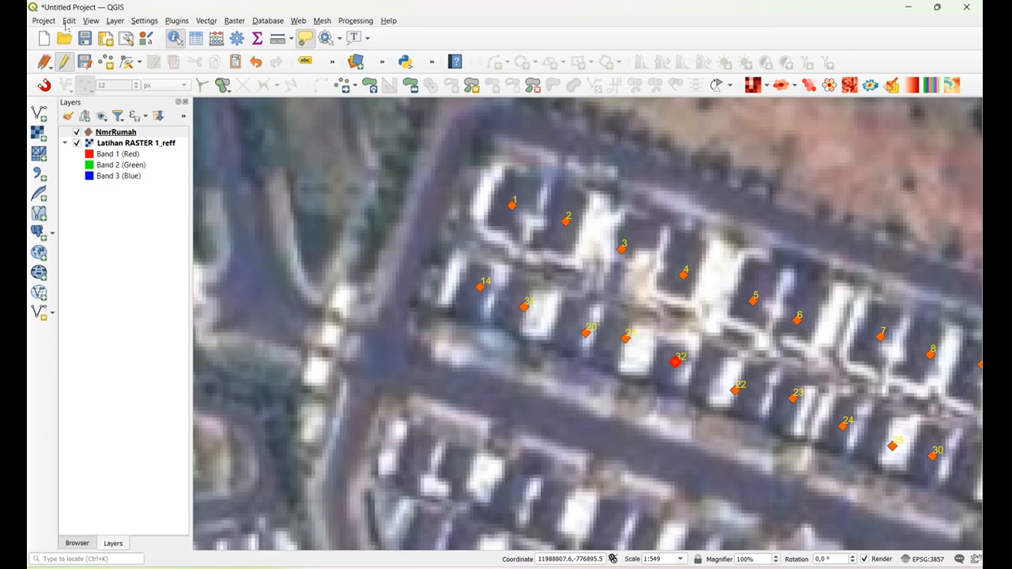
Enable the Map Navigation Toolbar and use Pan Map to bring both complete rows of numbered houses into view
{"action": "left_click", "coordinate": [69, 21]}
{"action": "mouse_move", "coordinate": [113, 19]}
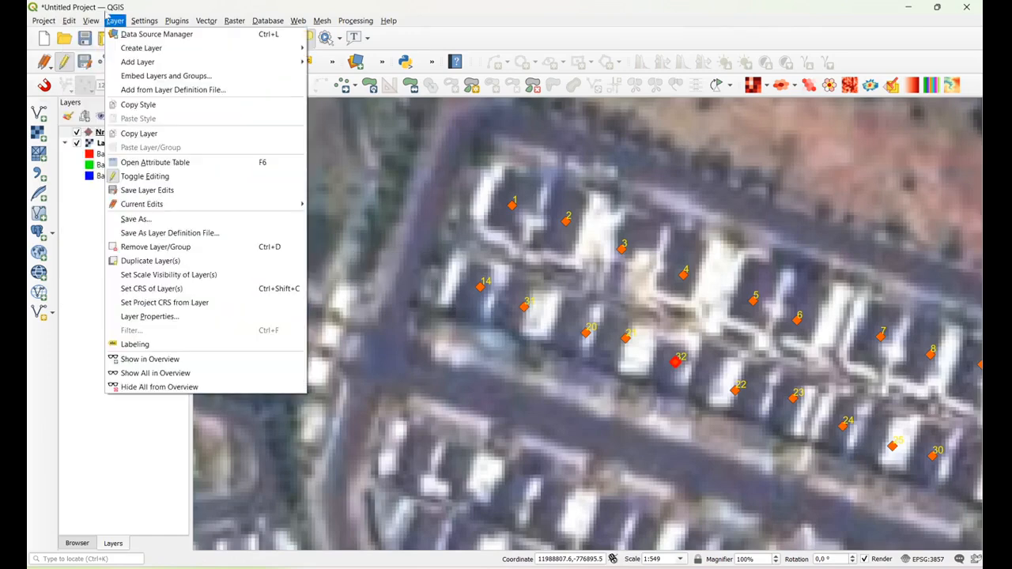
{"action": "mouse_move", "coordinate": [161, 377]}
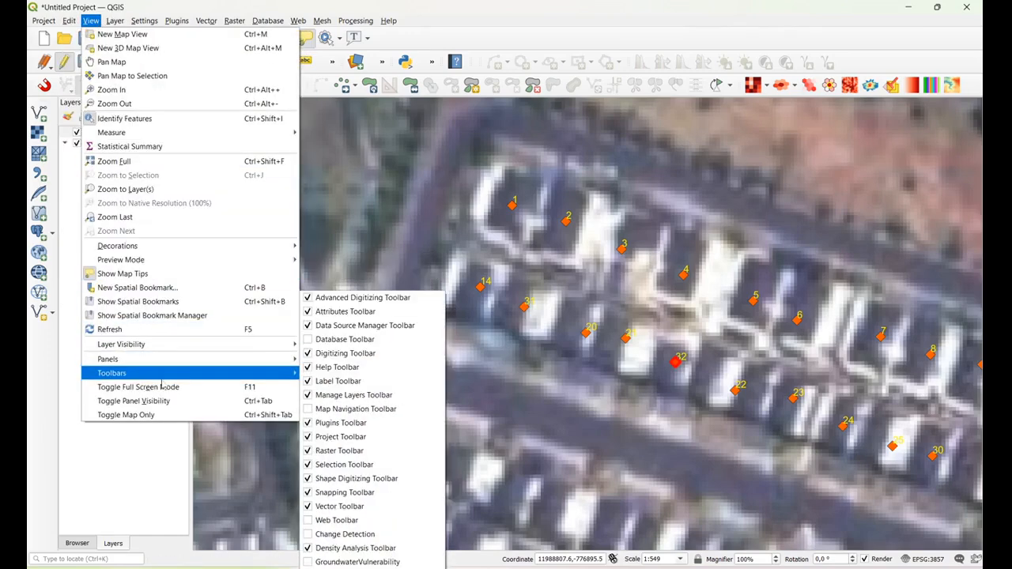
{"action": "left_click", "coordinate": [338, 409]}
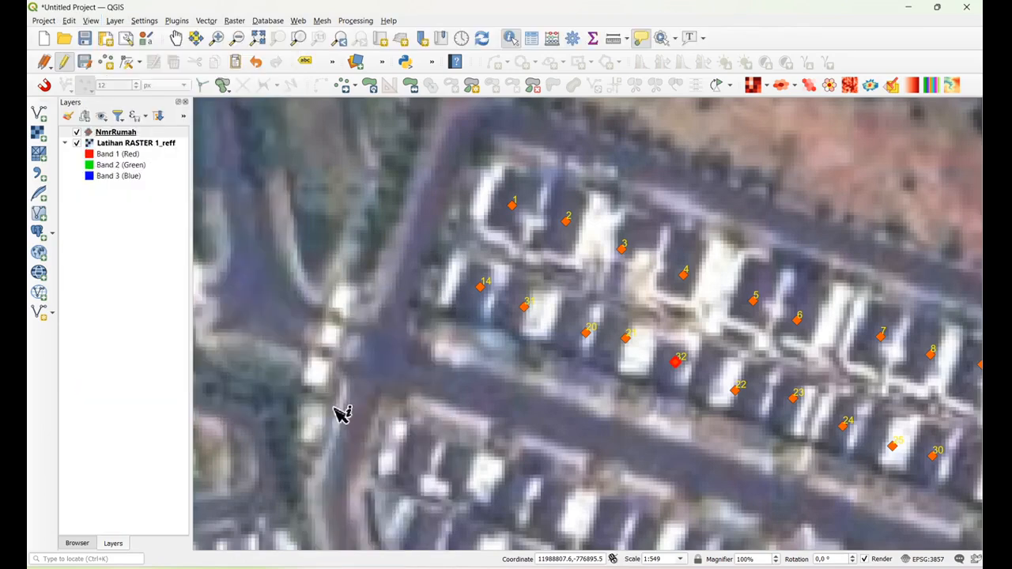
{"action": "left_click", "coordinate": [175, 37]}
{"action": "left_click_drag", "start_coordinate": [798, 381], "coordinate": [579, 317]}
{"action": "scroll", "coordinate": [579, 317], "scroll_direction": "down", "scroll_amount": 1}
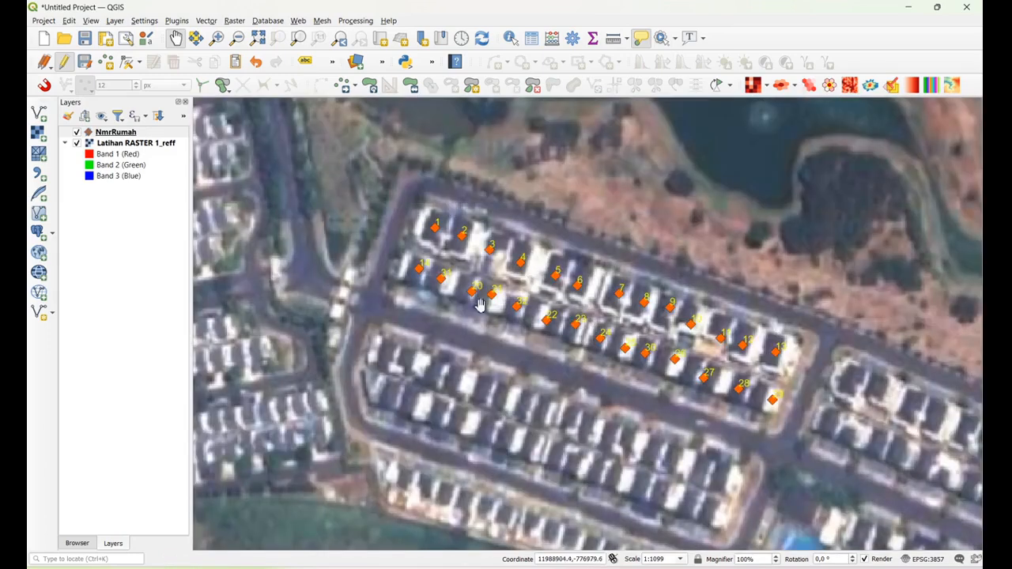
Save the edits of the NmrRumah layer and end its editing session
{"action": "left_click", "coordinate": [129, 133]}
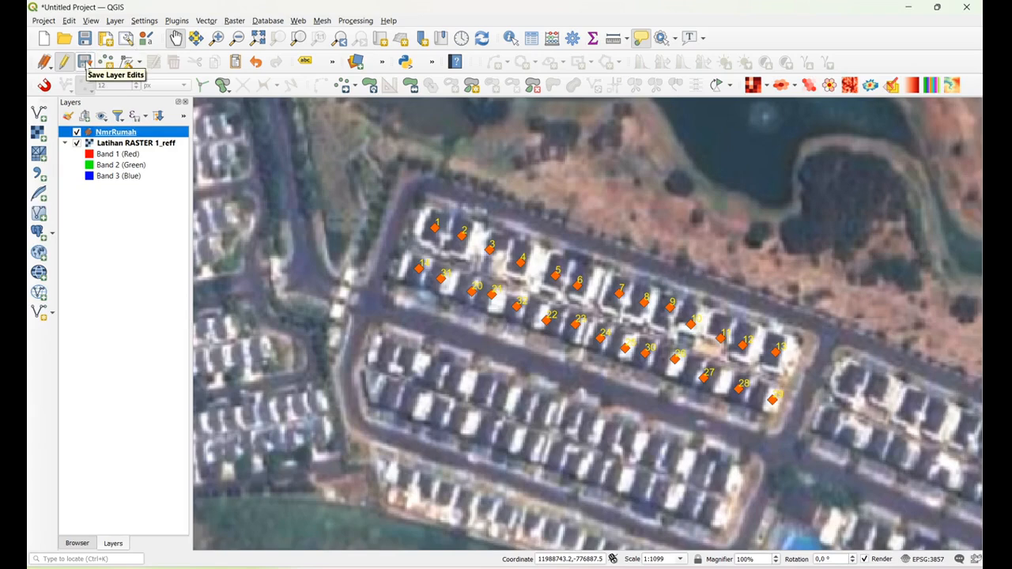
{"action": "left_click", "coordinate": [84, 62]}
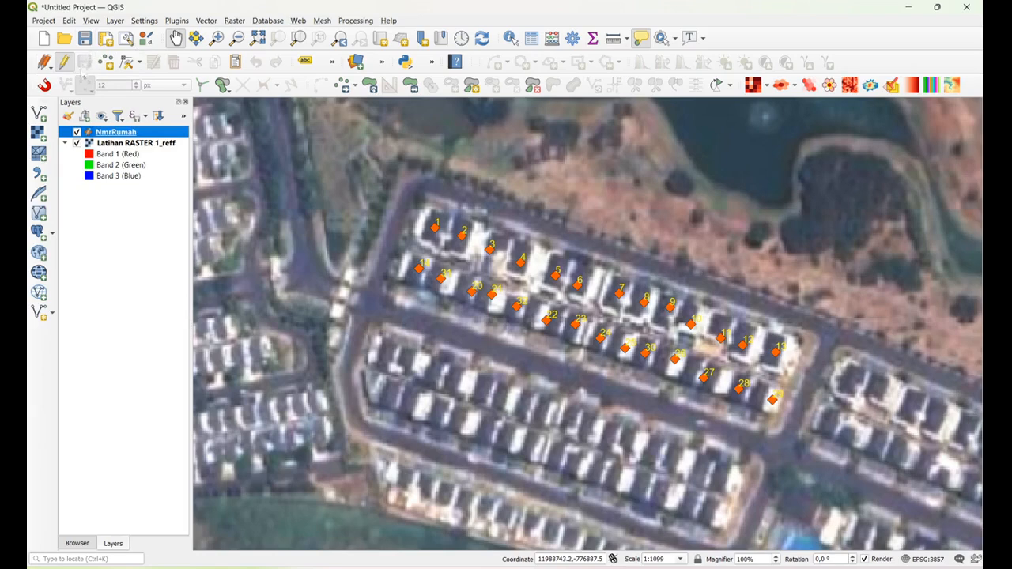
{"action": "left_click", "coordinate": [64, 62]}
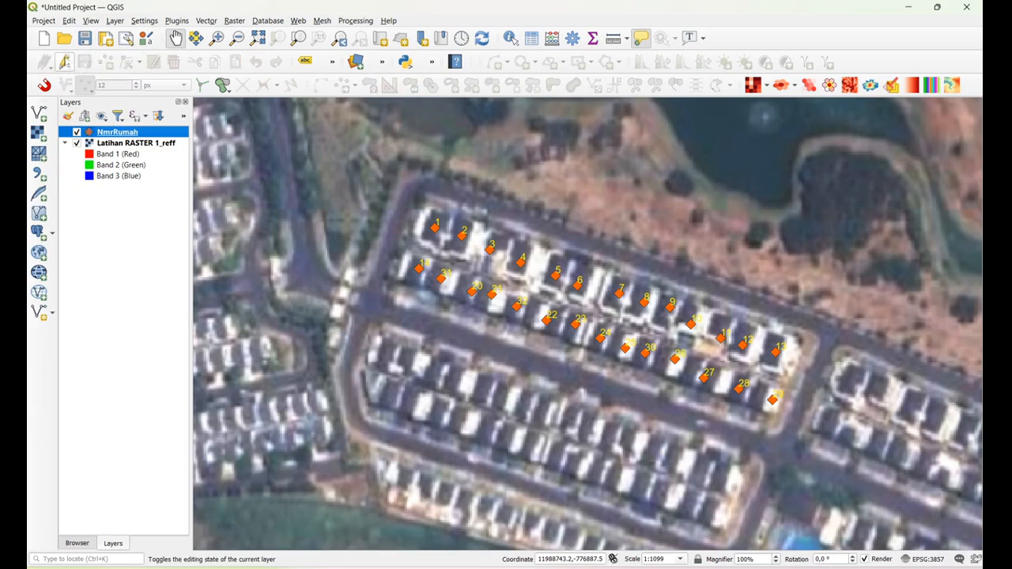
{"action": "left_click", "coordinate": [142, 225]}
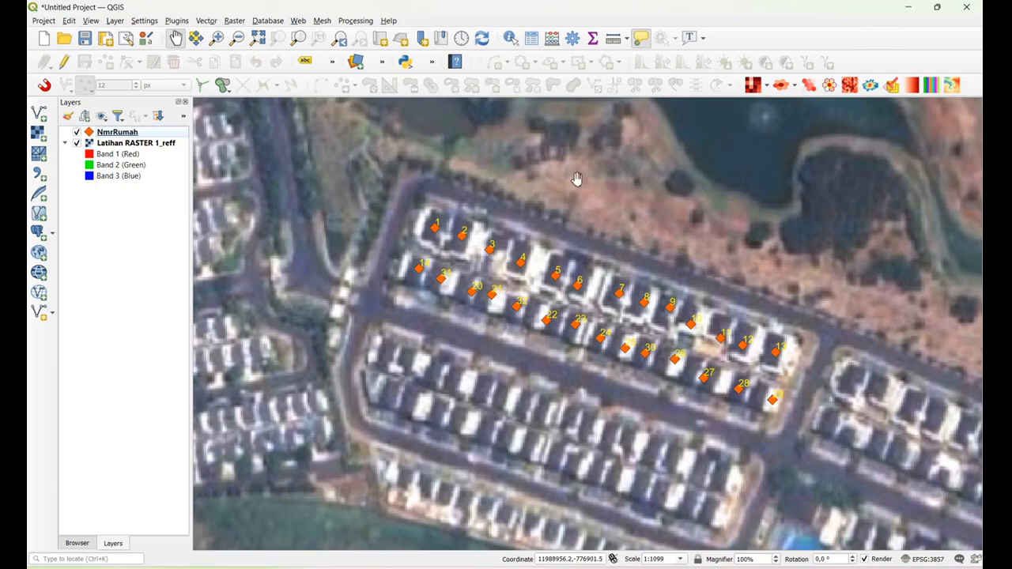
Examine the NmrRumah points over the whole image and the Nomor and Pemilik values in the layer's attribute table
{"action": "scroll", "coordinate": [506, 261], "scroll_direction": "down", "scroll_amount": 1}
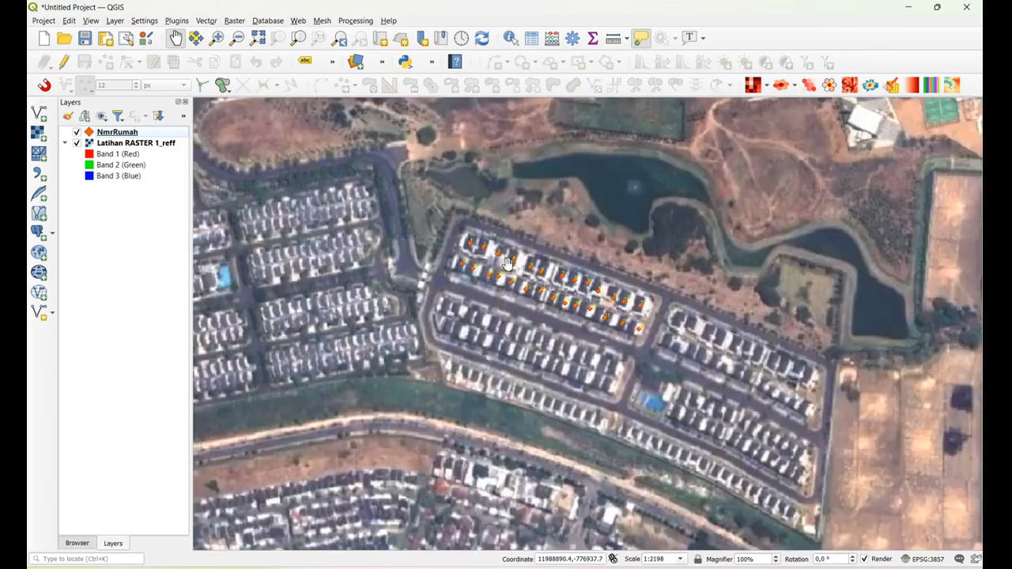
{"action": "scroll", "coordinate": [506, 261], "scroll_direction": "down", "scroll_amount": 1}
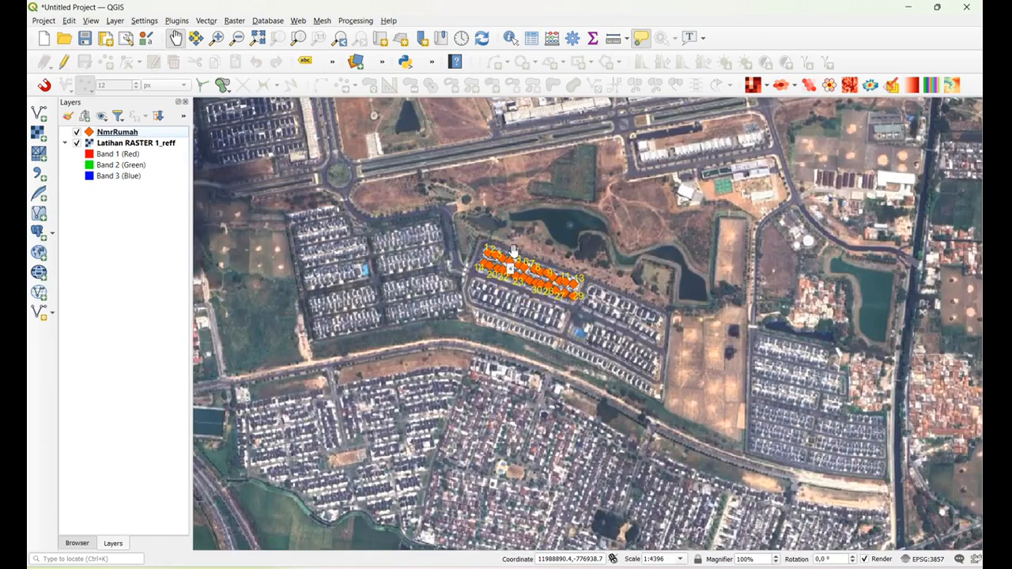
{"action": "scroll", "coordinate": [506, 264], "scroll_direction": "down", "scroll_amount": 2}
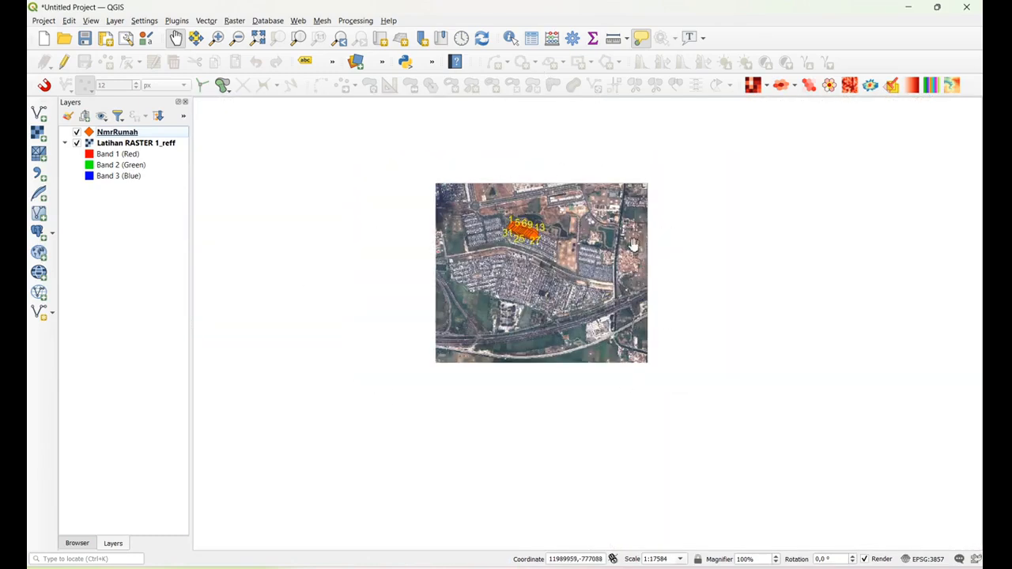
{"action": "scroll", "coordinate": [534, 231], "scroll_direction": "up", "scroll_amount": 5}
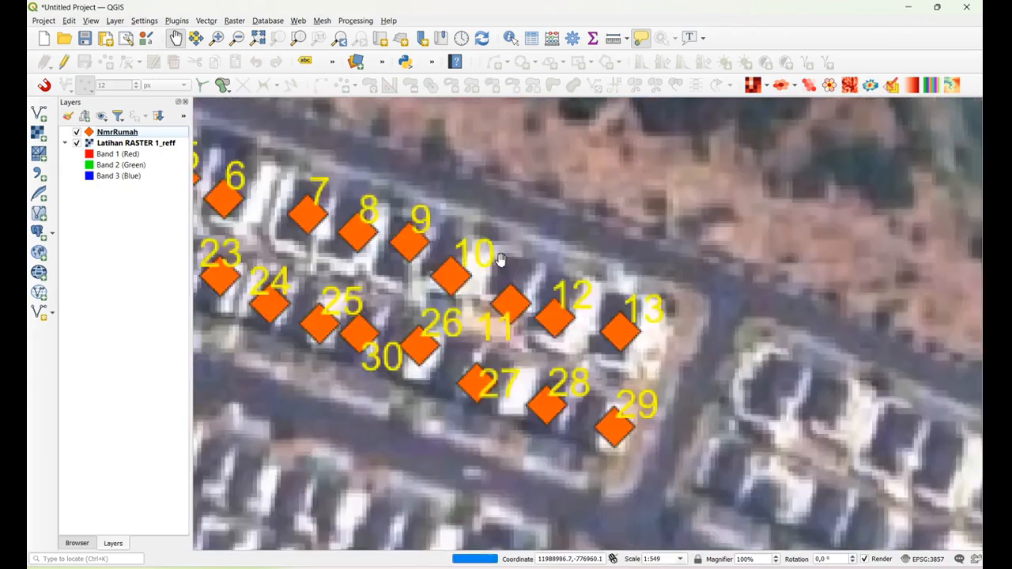
{"action": "left_click_drag", "start_coordinate": [427, 262], "coordinate": [768, 326]}
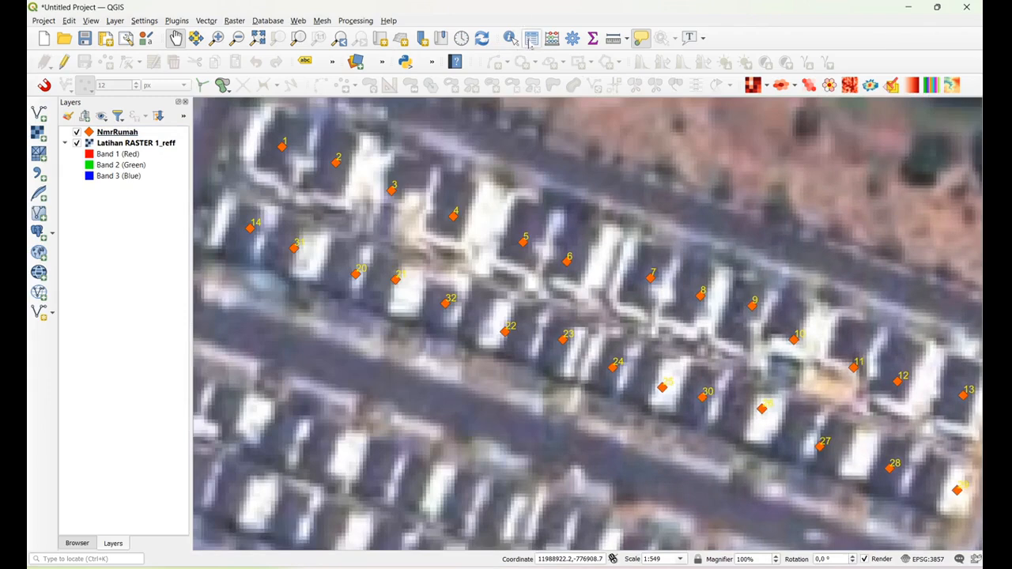
{"action": "left_click", "coordinate": [120, 142]}
{"action": "left_click", "coordinate": [118, 133]}
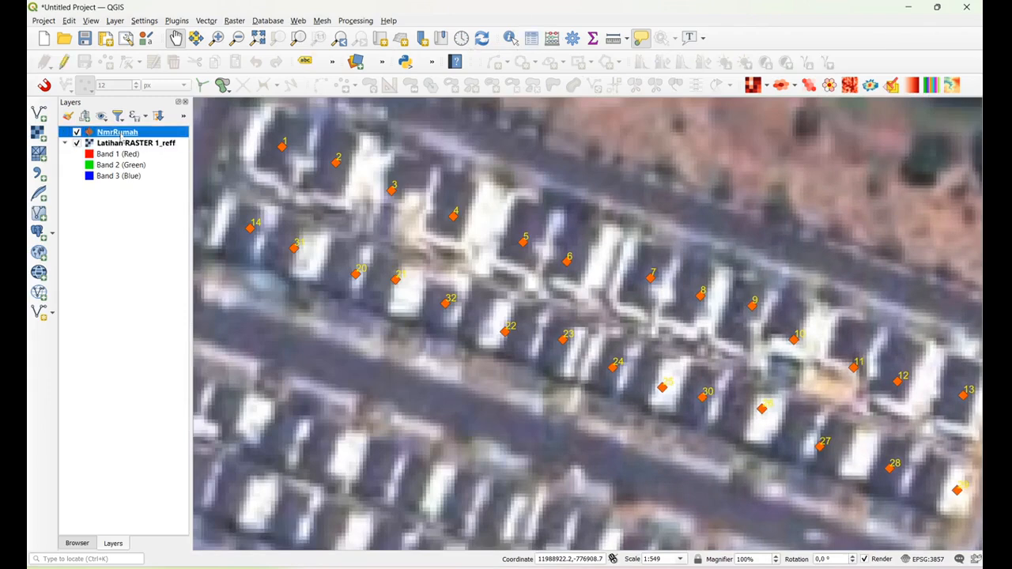
{"action": "left_click", "coordinate": [531, 37]}
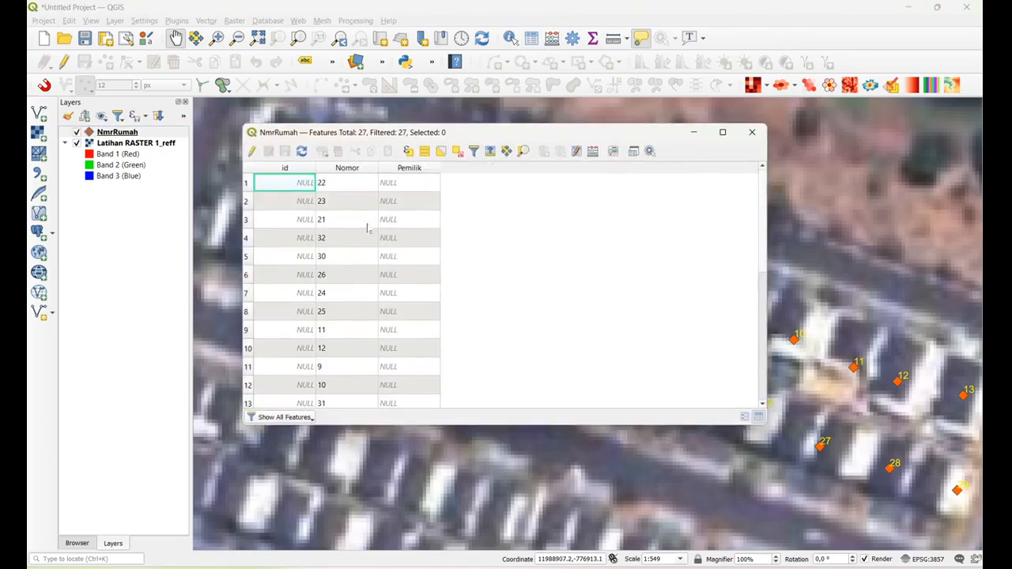
{"action": "scroll", "coordinate": [332, 237], "scroll_direction": "down", "scroll_amount": 5}
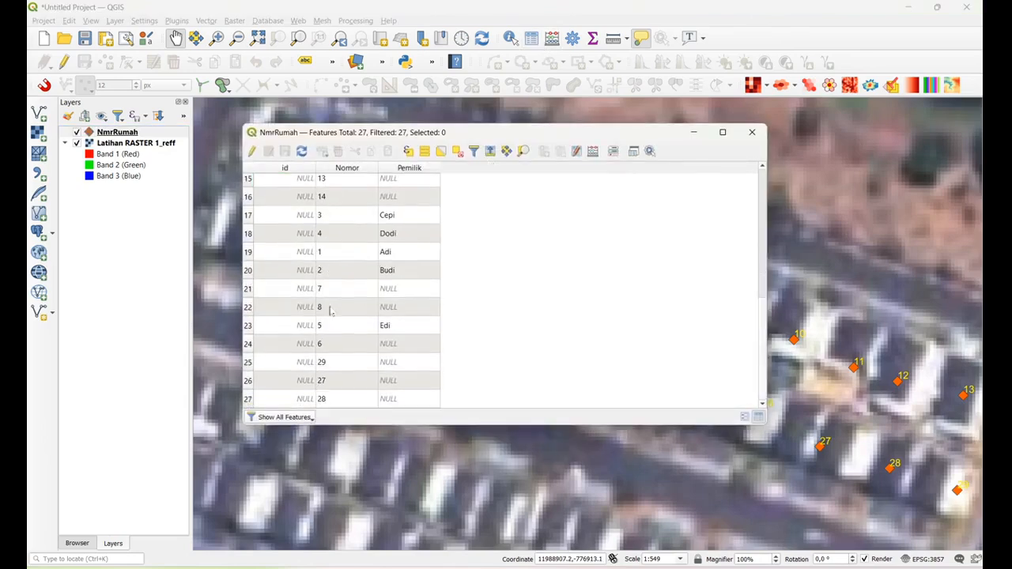
{"action": "scroll", "coordinate": [338, 340], "scroll_direction": "up", "scroll_amount": 5}
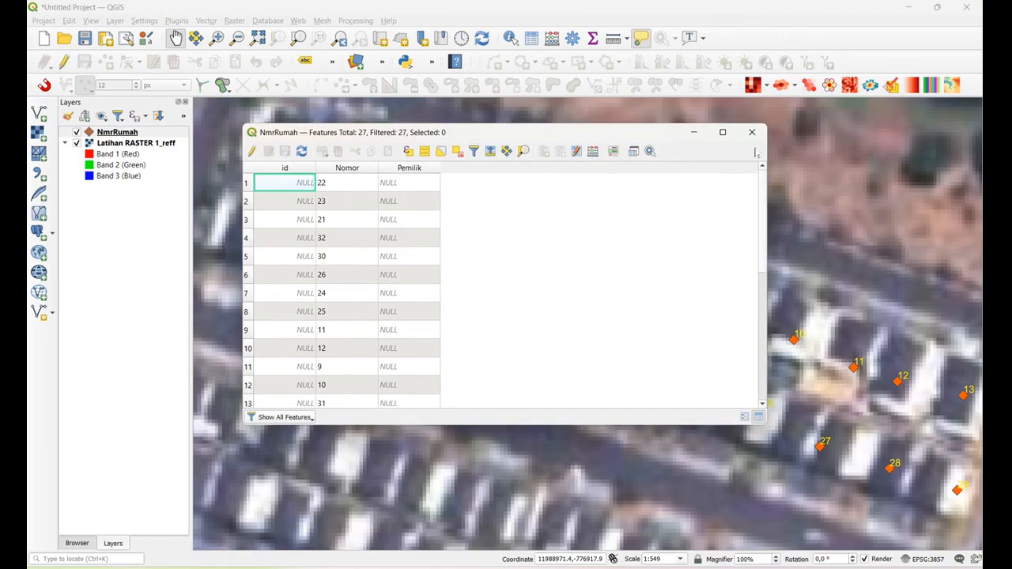
{"action": "left_click", "coordinate": [752, 132]}
Set the map scale to 1:2000 and frame the numbered house rows with the surrounding streets
{"action": "scroll", "coordinate": [733, 292], "scroll_direction": "down", "scroll_amount": 1}
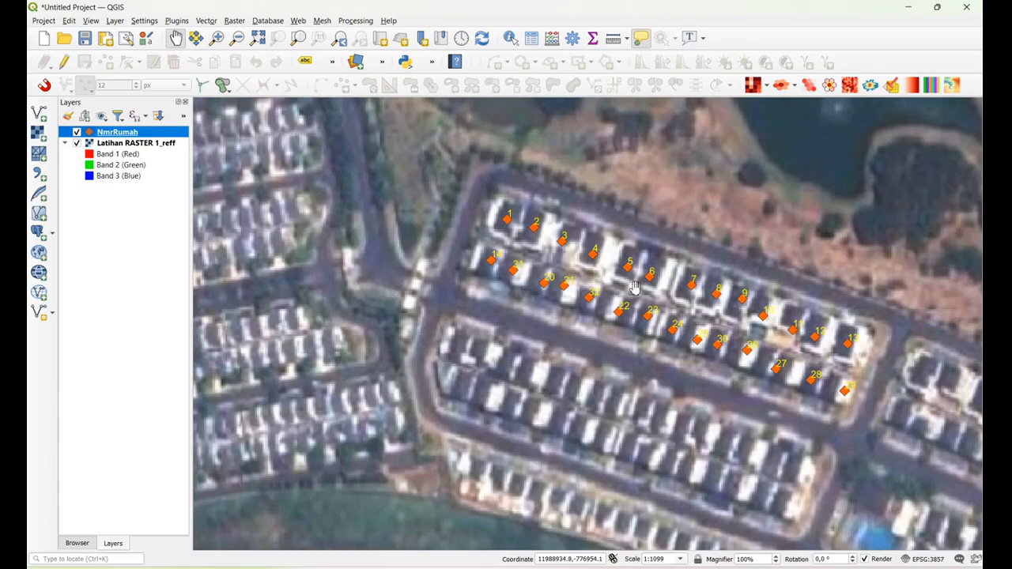
{"action": "left_click_drag", "start_coordinate": [880, 390], "coordinate": [643, 322]}
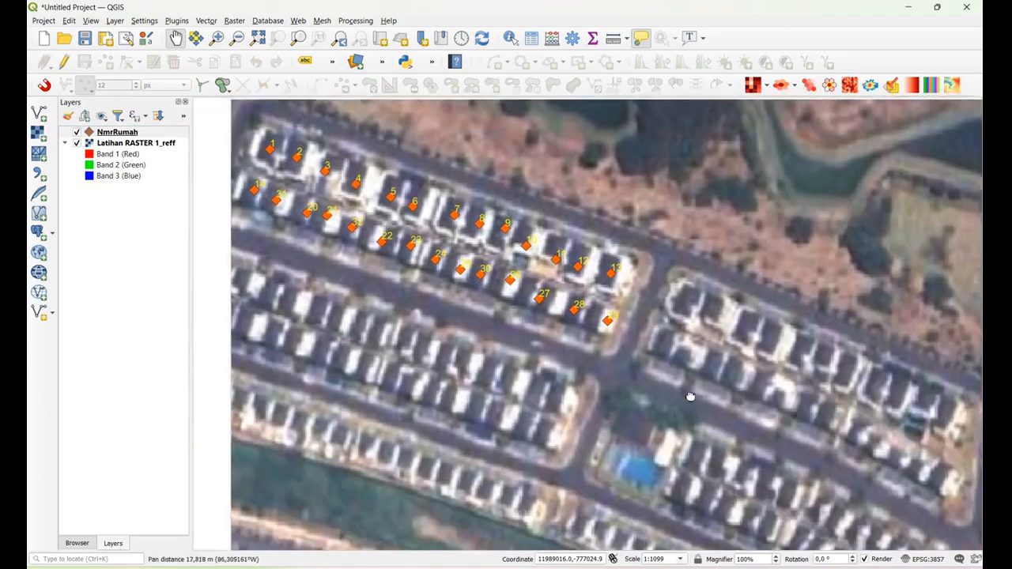
{"action": "left_click_drag", "start_coordinate": [690, 397], "coordinate": [1011, 538]}
{"action": "double_click", "coordinate": [666, 559]}
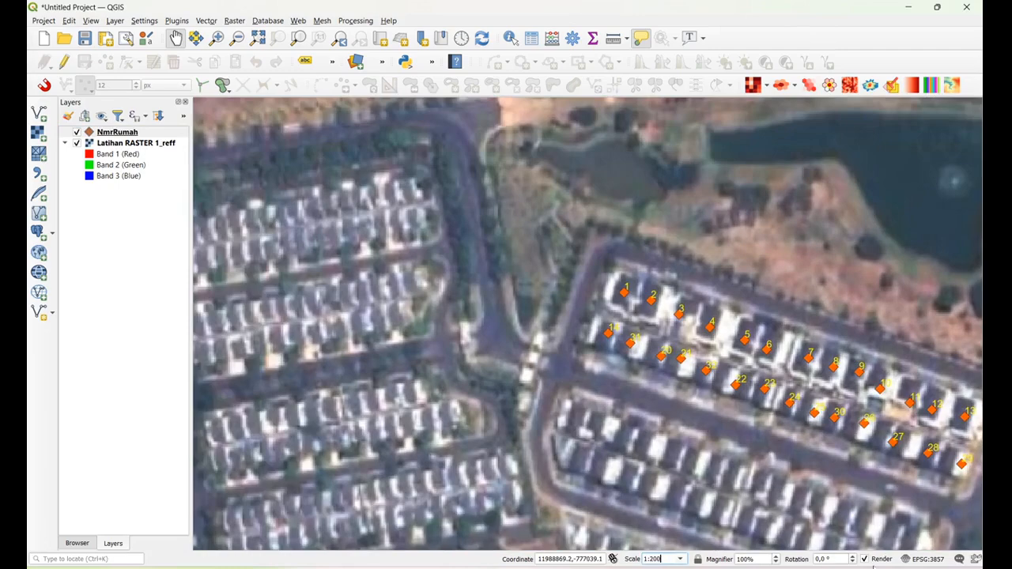
{"action": "type", "text": "2000"}
{"action": "key", "text": "Return"}
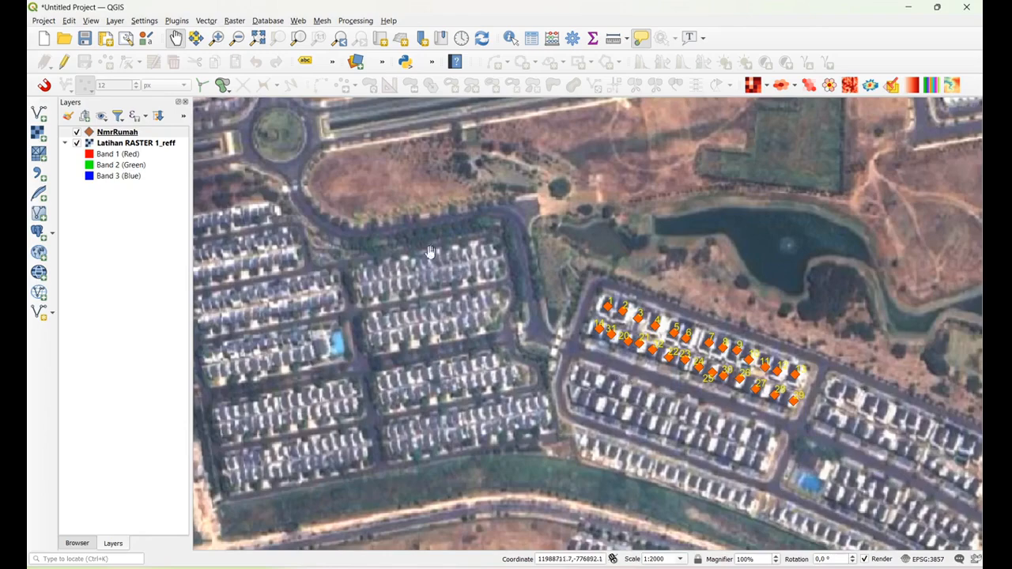
{"action": "left_click_drag", "start_coordinate": [602, 309], "coordinate": [560, 289]}
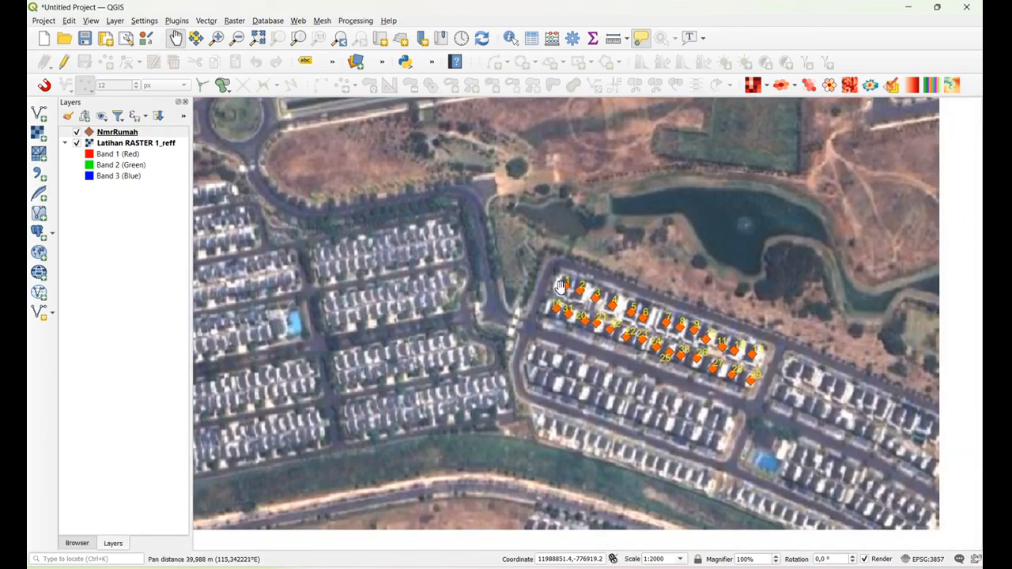
{"action": "left_click_drag", "start_coordinate": [672, 357], "coordinate": [656, 315]}
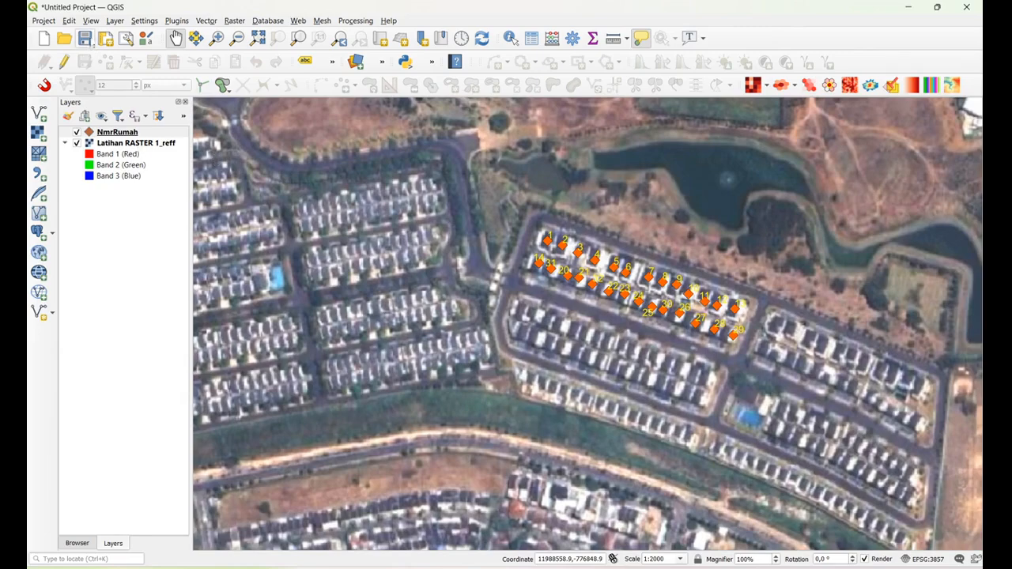
Start a new shapefile layer and set its file to Jalan_komplek.shp in the PELATIHAN GIS DASAR folder
{"action": "left_click", "coordinate": [112, 22]}
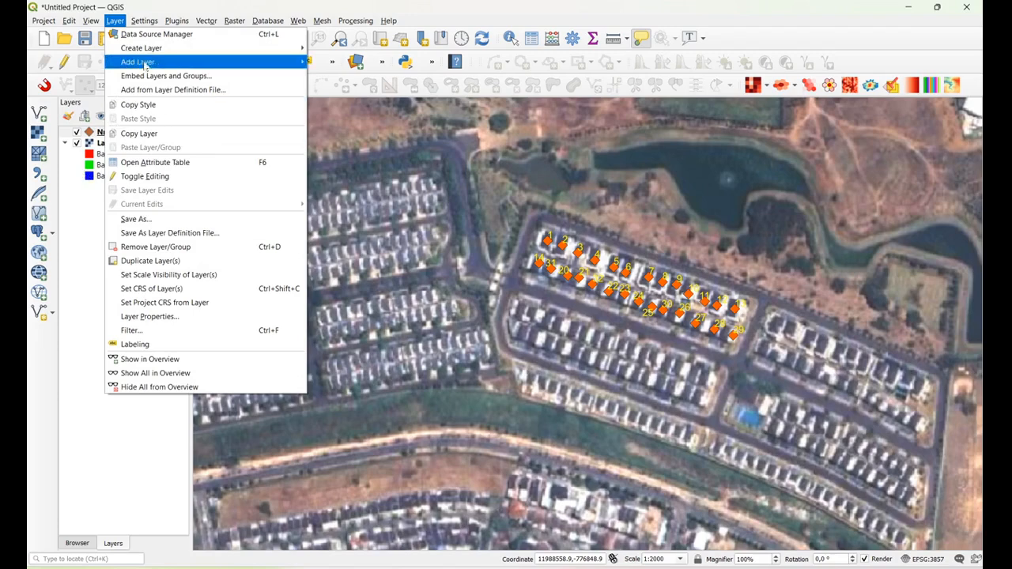
{"action": "mouse_move", "coordinate": [144, 52]}
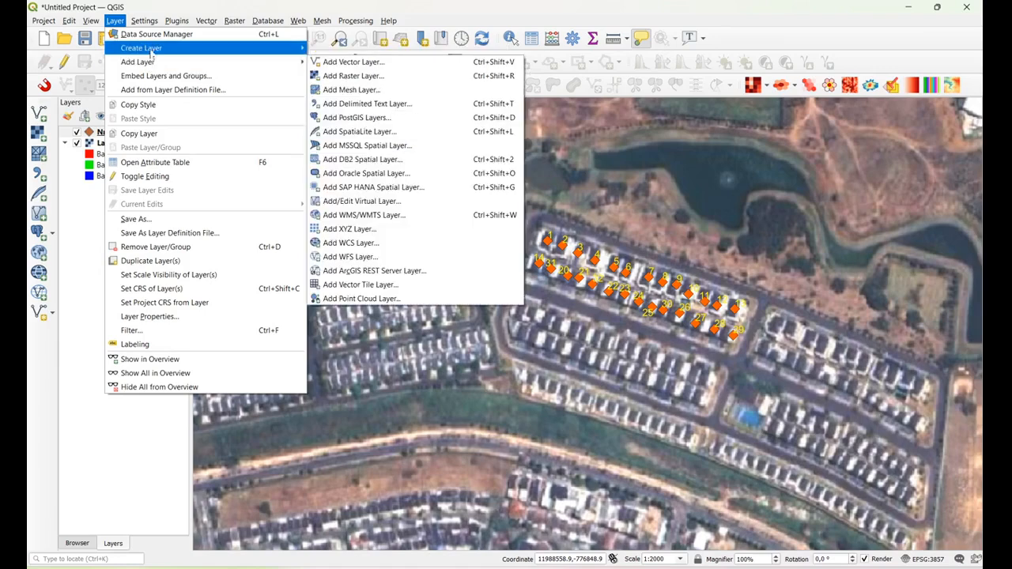
{"action": "left_click", "coordinate": [399, 61]}
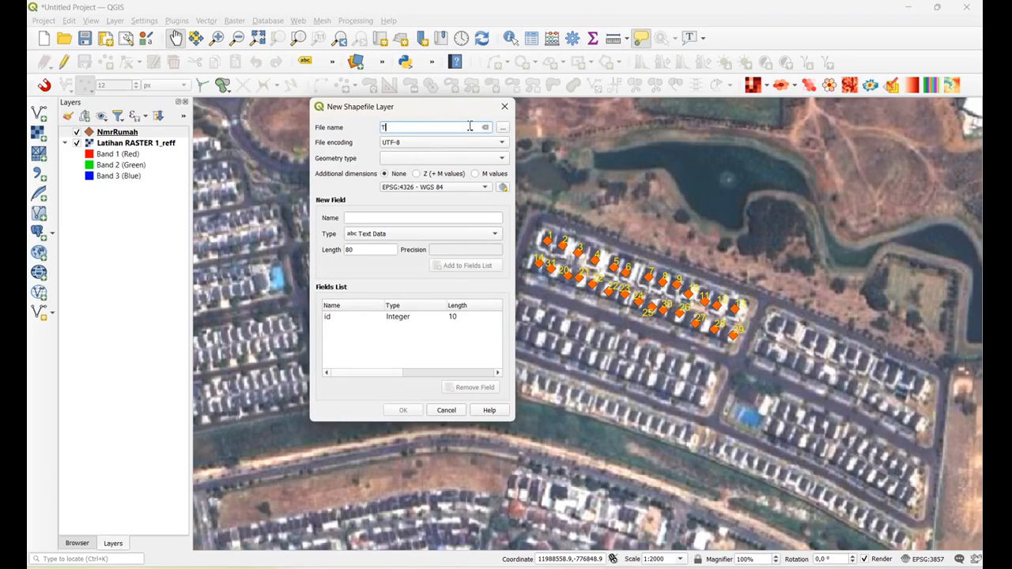
{"action": "key", "text": "BackSpace"}
{"action": "type", "text": "Jalan_komplek"}
{"action": "left_click", "coordinate": [504, 129]}
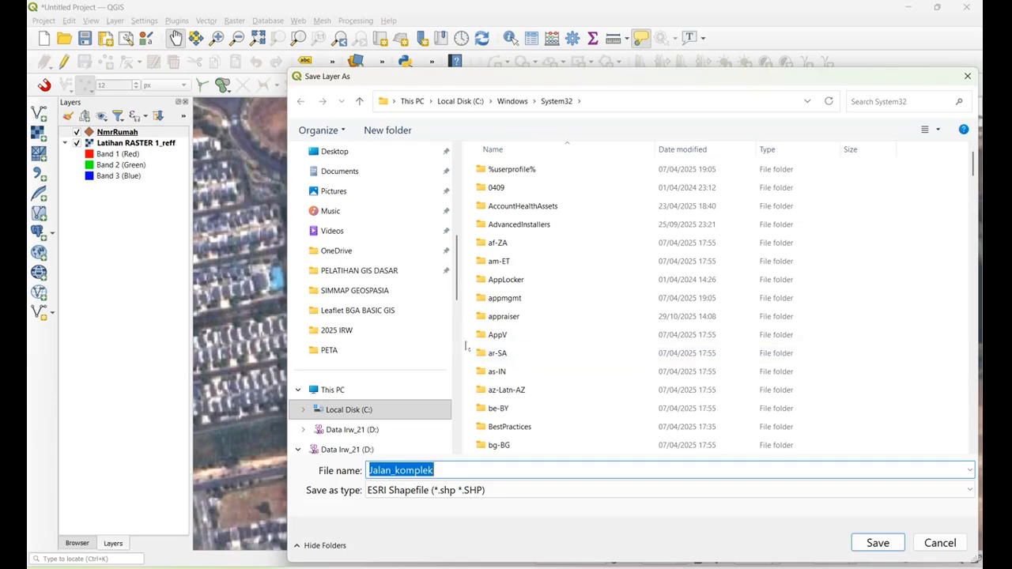
{"action": "left_click", "coordinate": [376, 270]}
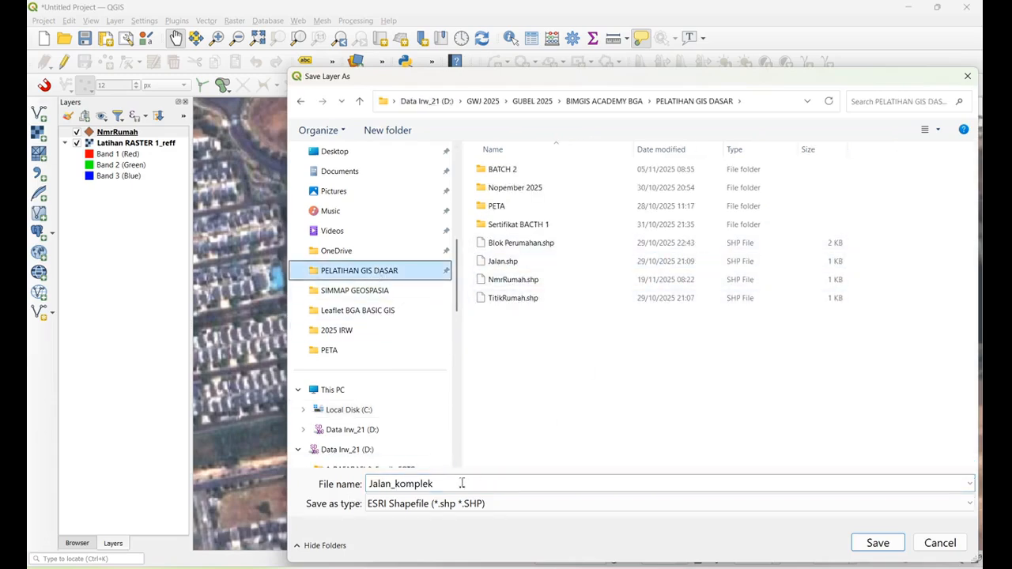
{"action": "left_click", "coordinate": [870, 547]}
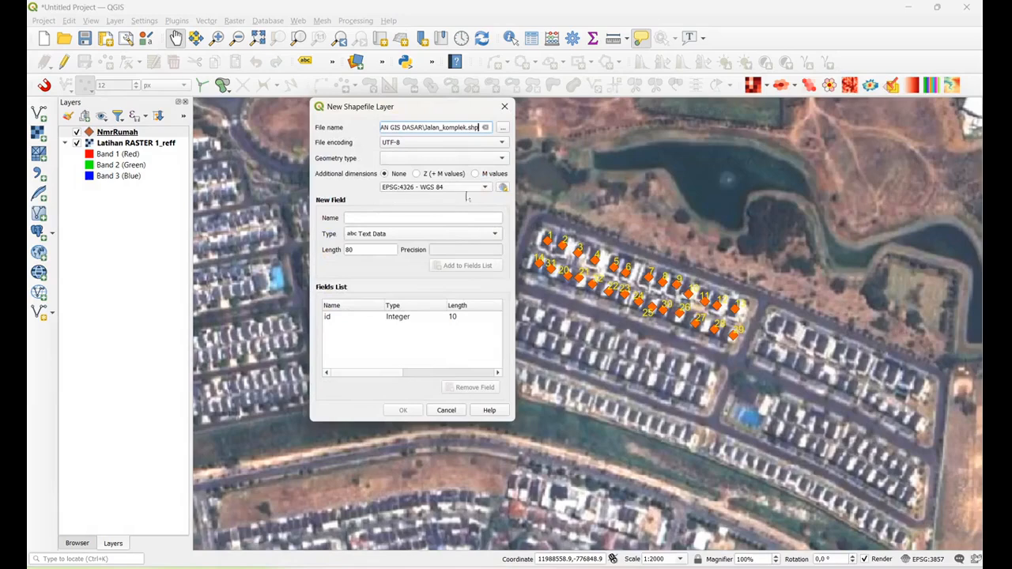
Set the new shapefile's coordinate system to the project CRS EPSG:3857 and its geometry type to LineString
{"action": "left_click", "coordinate": [486, 186]}
{"action": "left_click", "coordinate": [489, 204]}
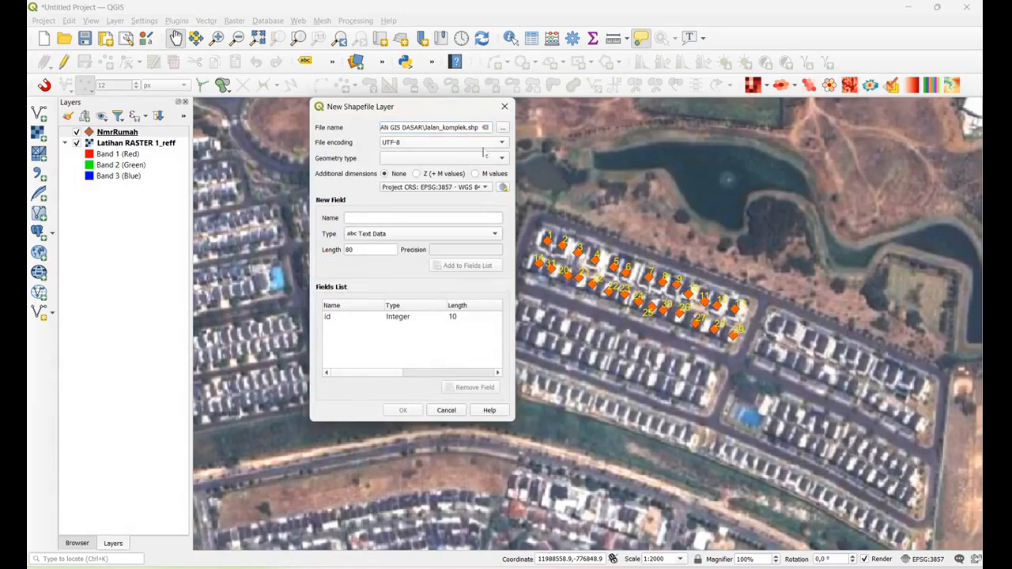
{"action": "left_click", "coordinate": [503, 158]}
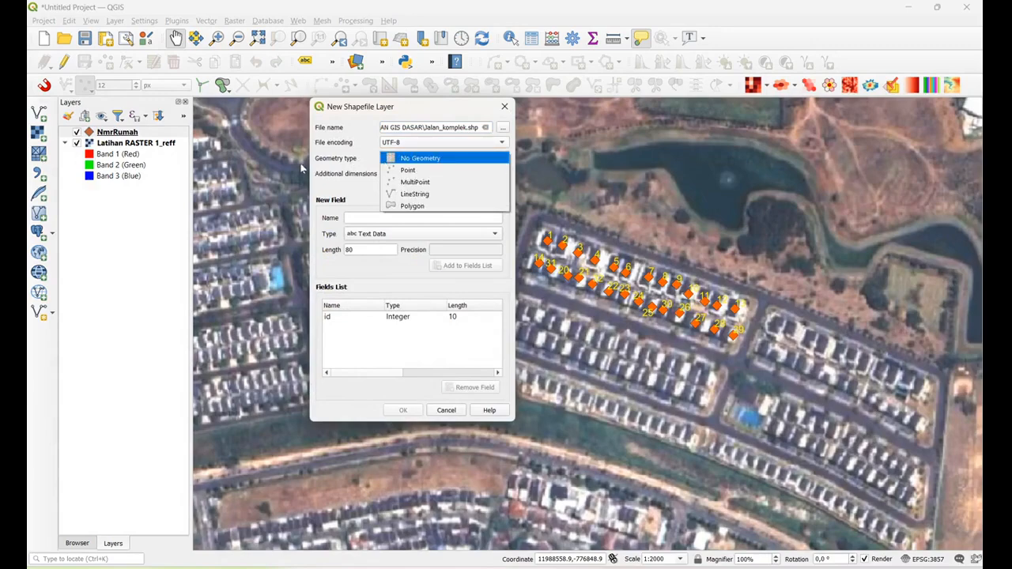
{"action": "left_click", "coordinate": [424, 195]}
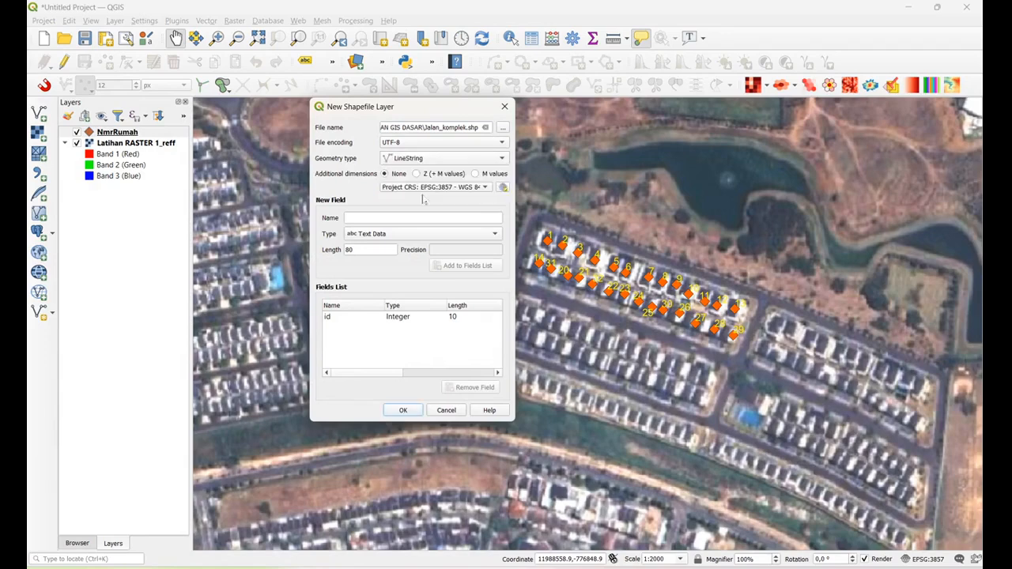
Add a text field TipeJalan with length 80 to the new shapefile and create the layer
{"action": "left_click", "coordinate": [383, 219]}
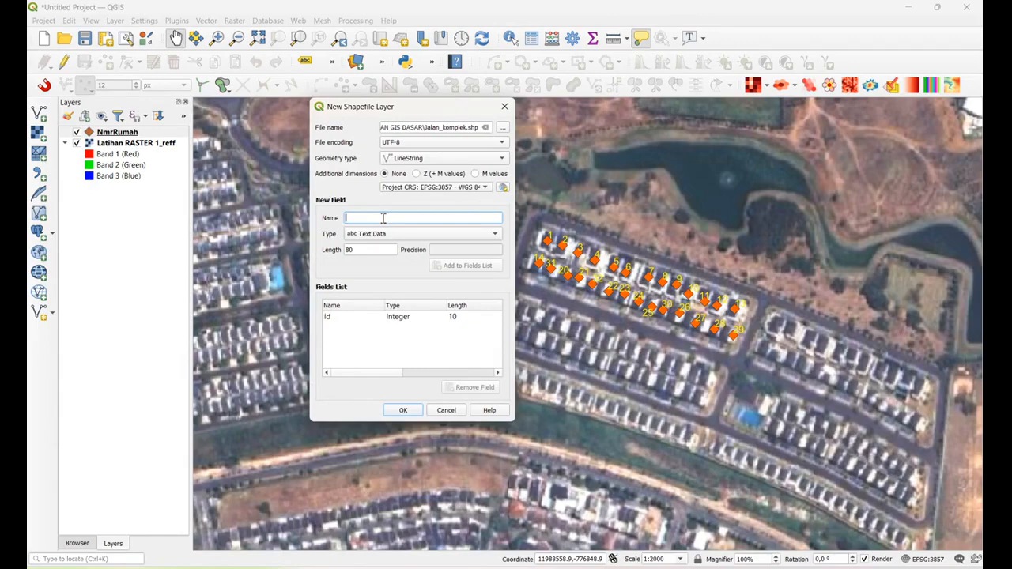
{"action": "type", "text": "TipeJalan"}
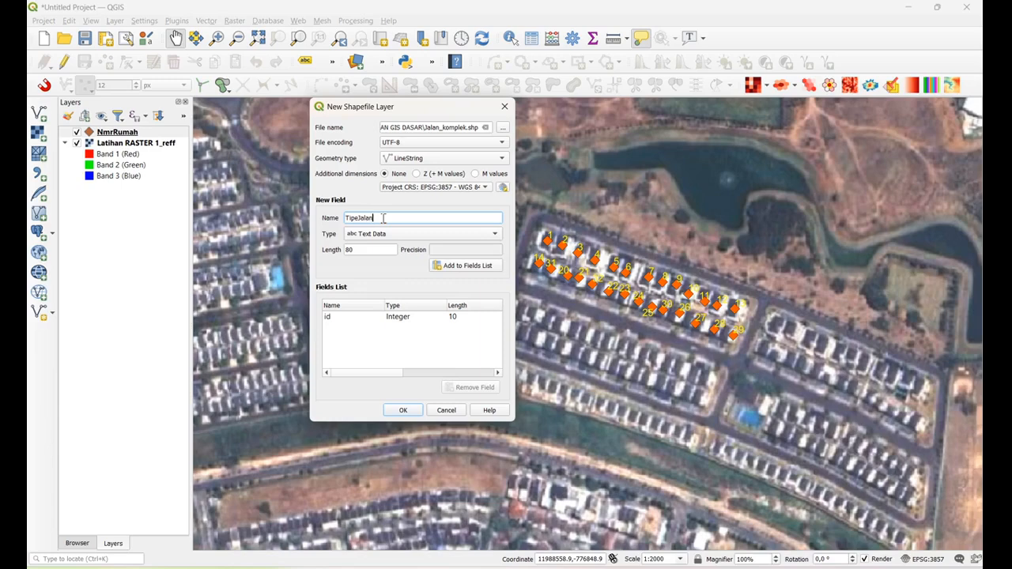
{"action": "left_click", "coordinate": [462, 266]}
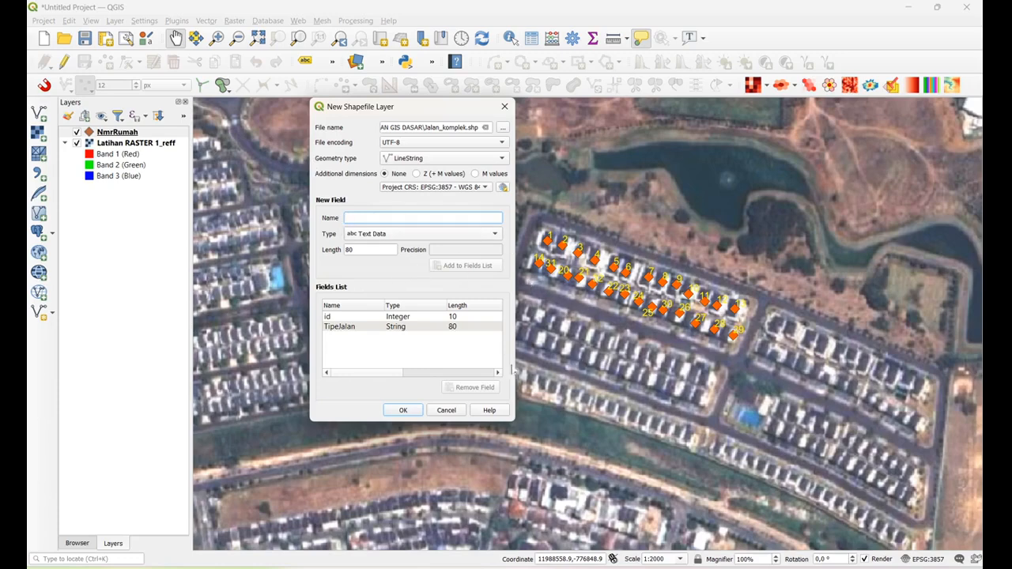
{"action": "left_click", "coordinate": [408, 409]}
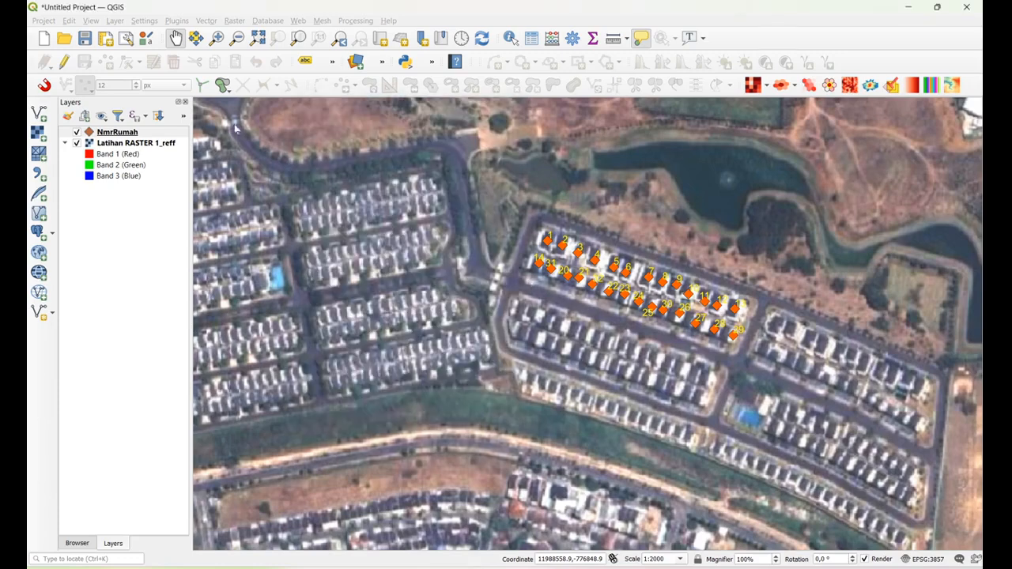
Start editing the Jalan_komplek layer and enable snapping
{"action": "left_click", "coordinate": [123, 133]}
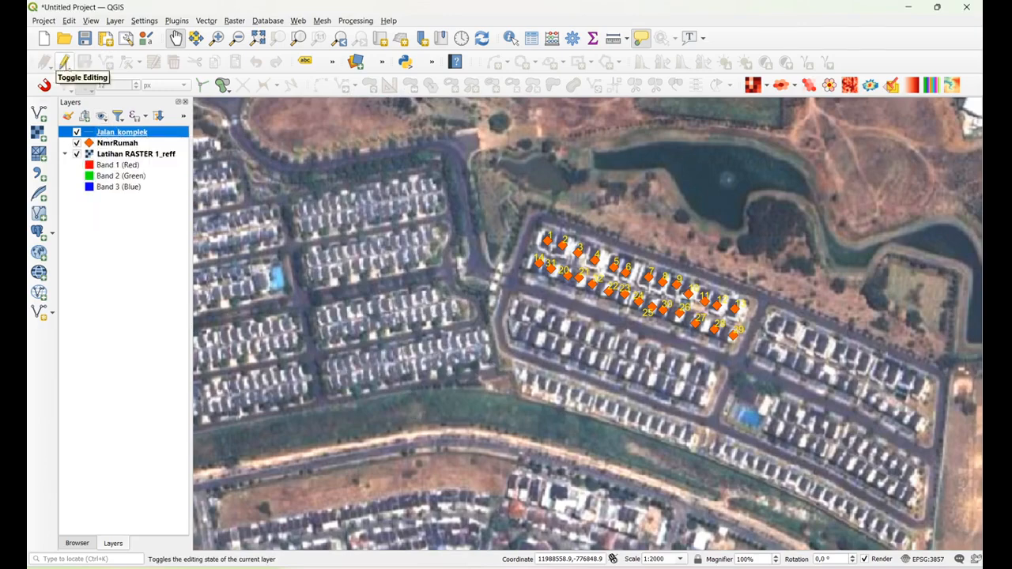
{"action": "left_click", "coordinate": [64, 62]}
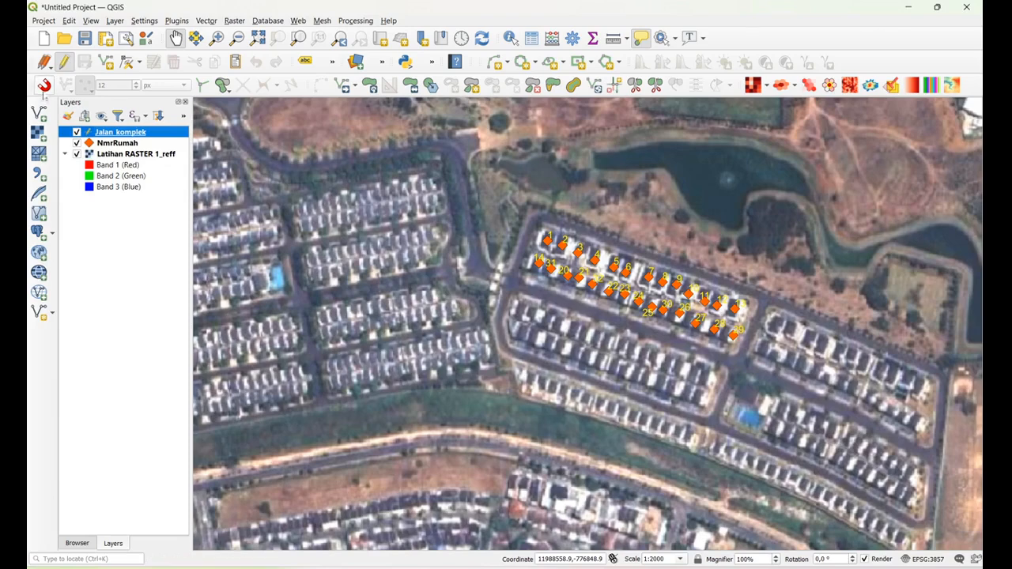
{"action": "left_click", "coordinate": [44, 86]}
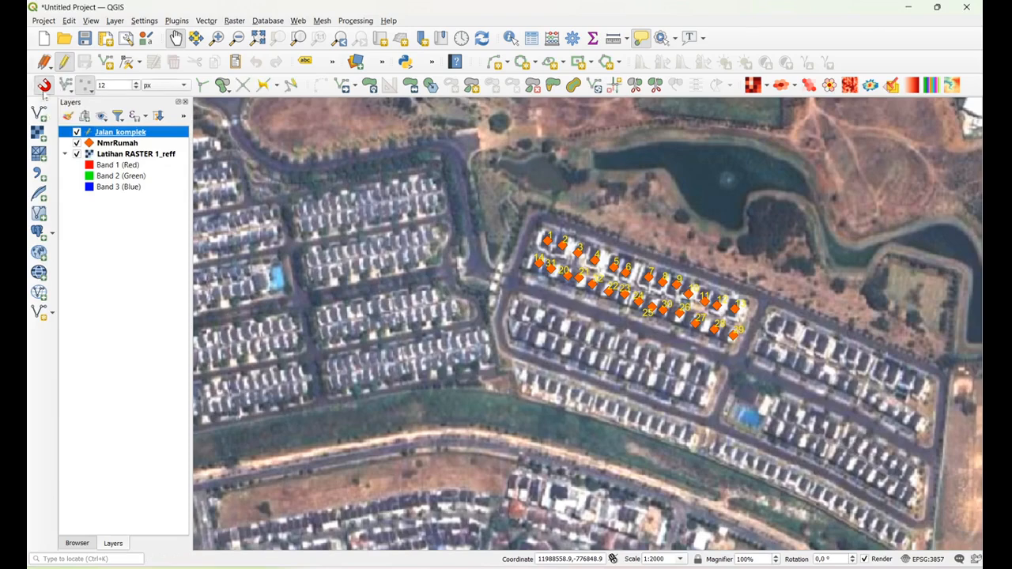
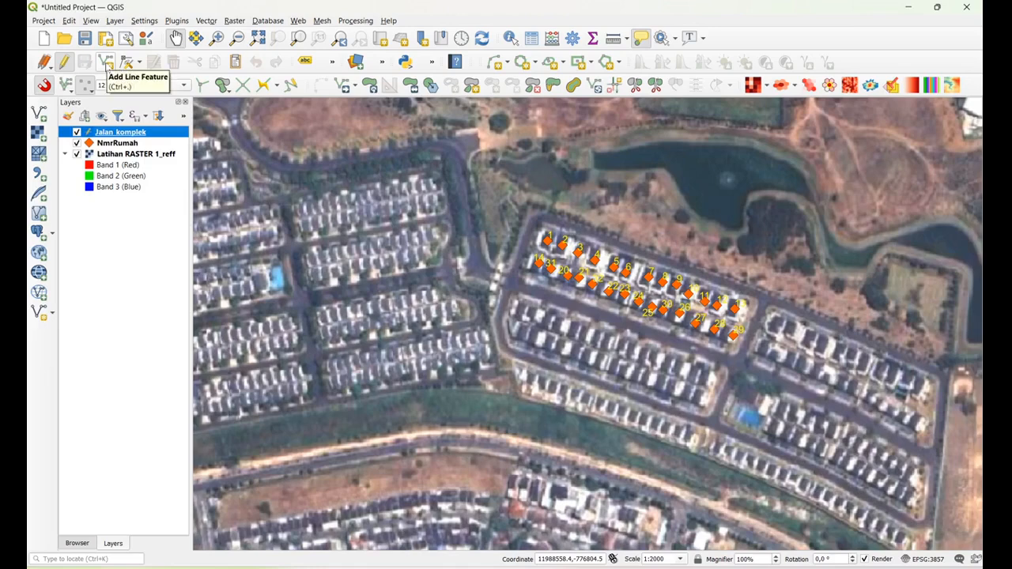
Start a new line feature and trace the main road from the northwest bend to the entrance of the numbered housing block
{"action": "left_click", "coordinate": [106, 63]}
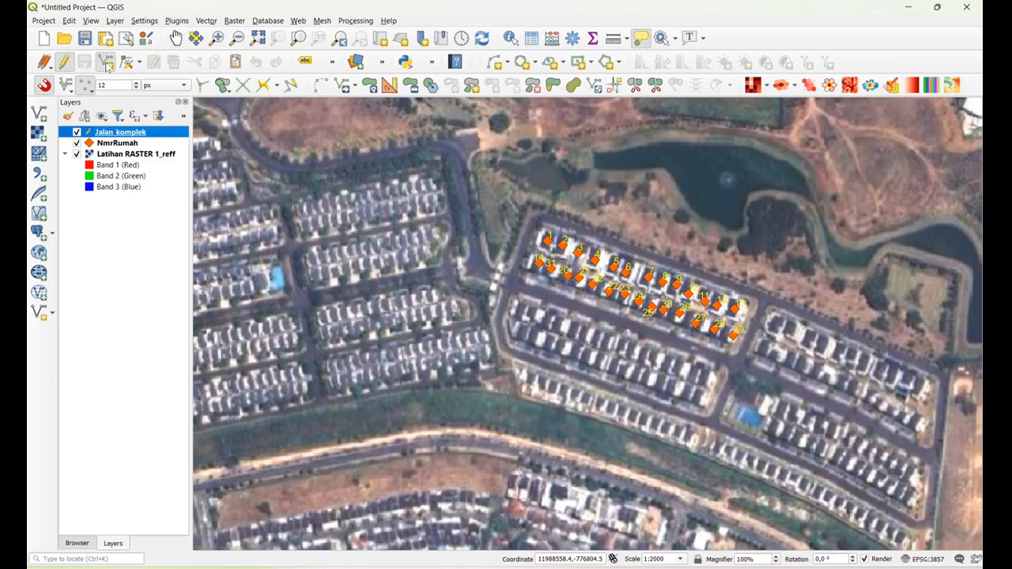
{"action": "left_click", "coordinate": [232, 117]}
{"action": "left_click", "coordinate": [242, 138]}
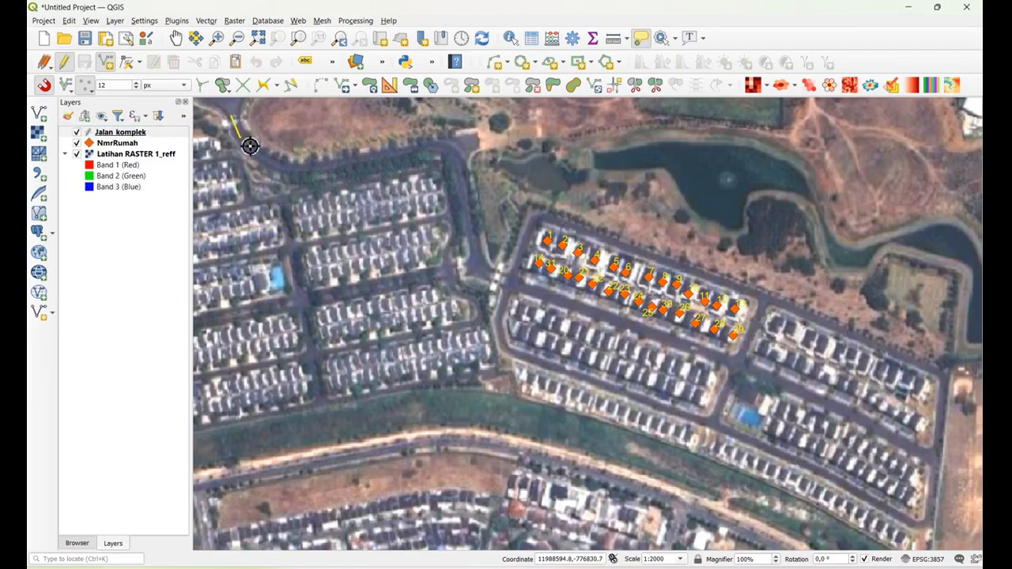
{"action": "left_click", "coordinate": [262, 156]}
{"action": "left_click", "coordinate": [283, 164]}
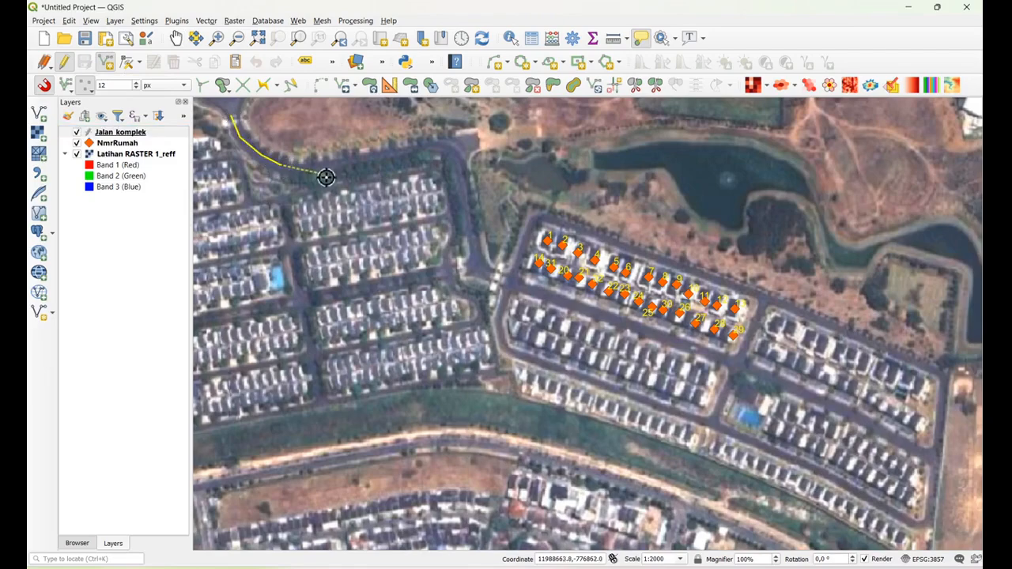
{"action": "left_click", "coordinate": [304, 169]}
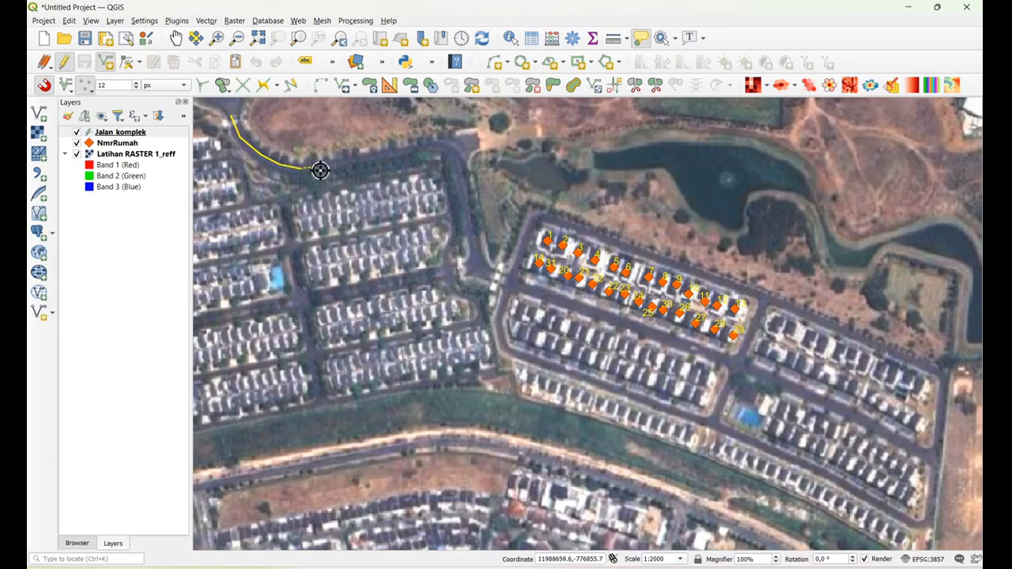
{"action": "left_click", "coordinate": [325, 166]}
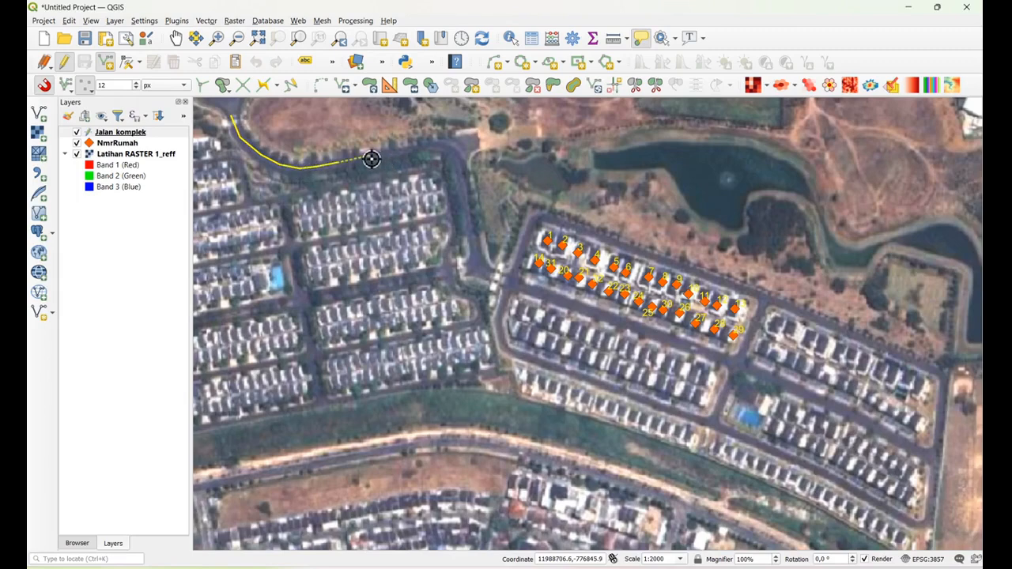
{"action": "left_click", "coordinate": [369, 157]}
{"action": "left_click", "coordinate": [429, 147]}
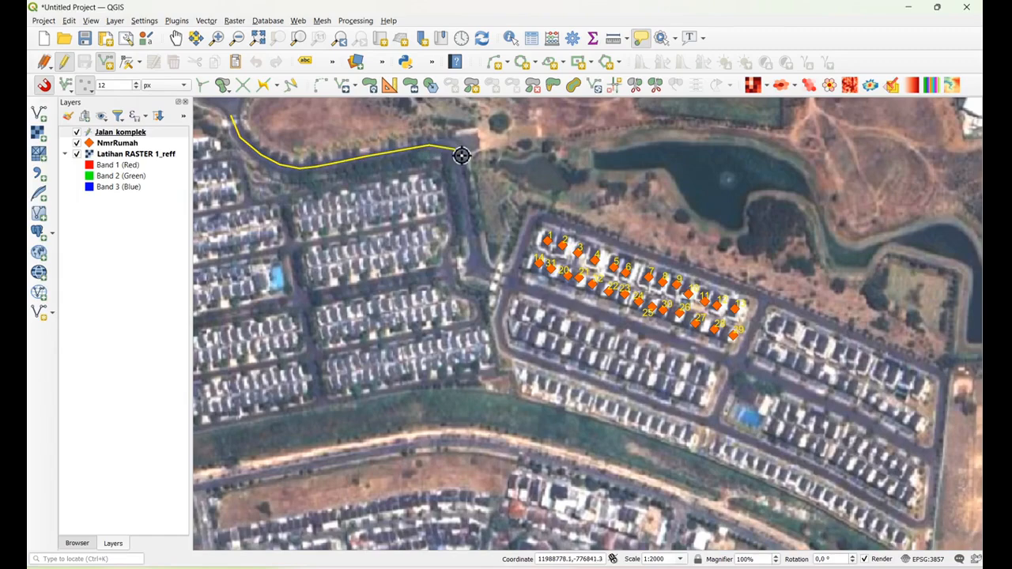
{"action": "left_click", "coordinate": [458, 152]}
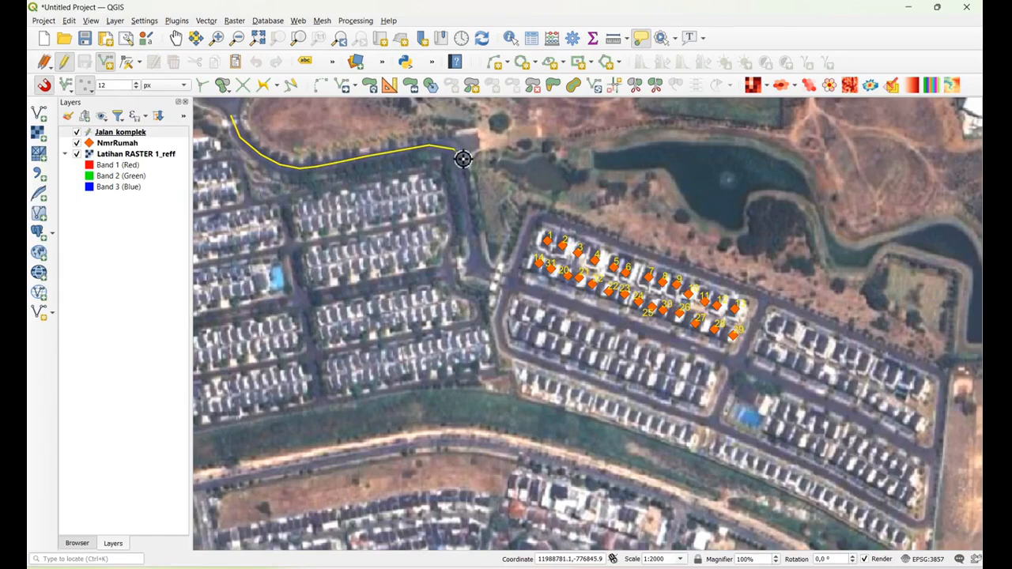
{"action": "left_click", "coordinate": [479, 264]}
{"action": "left_click", "coordinate": [484, 274]}
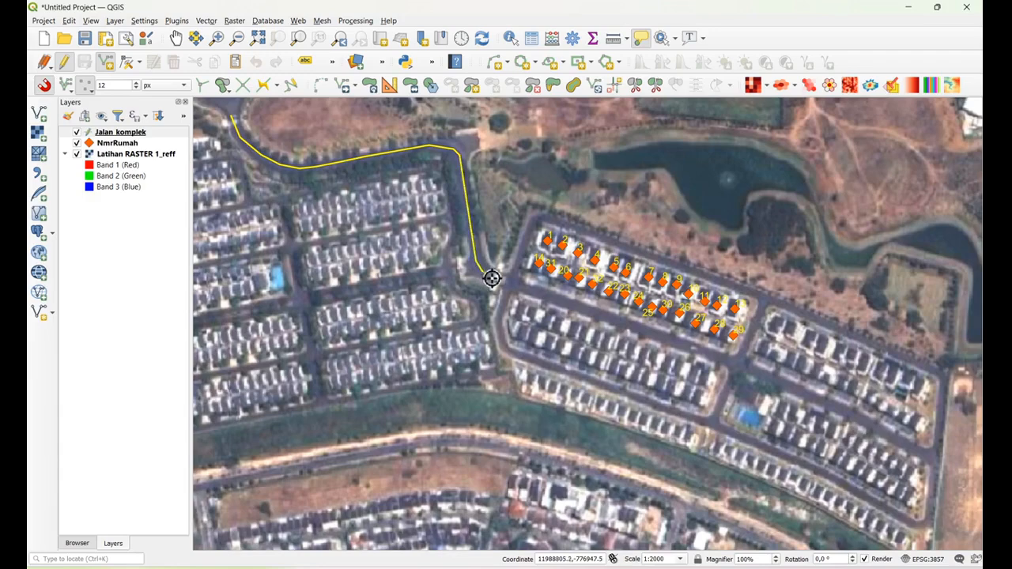
{"action": "left_click", "coordinate": [496, 279]}
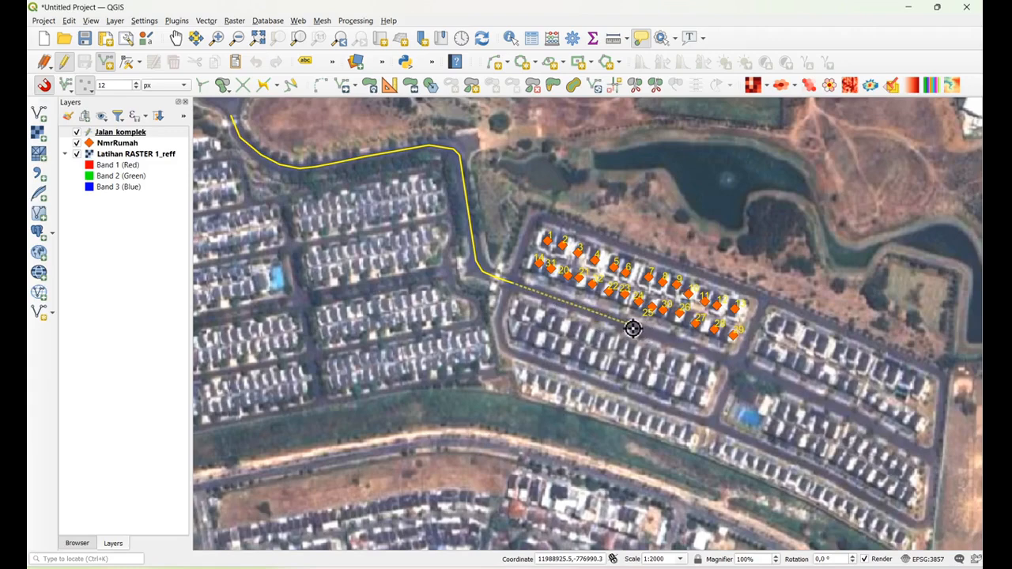
Extend the main road line southeast to the complex's eastern edge, finish it and enter its TipeJalan value
{"action": "left_click", "coordinate": [744, 368]}
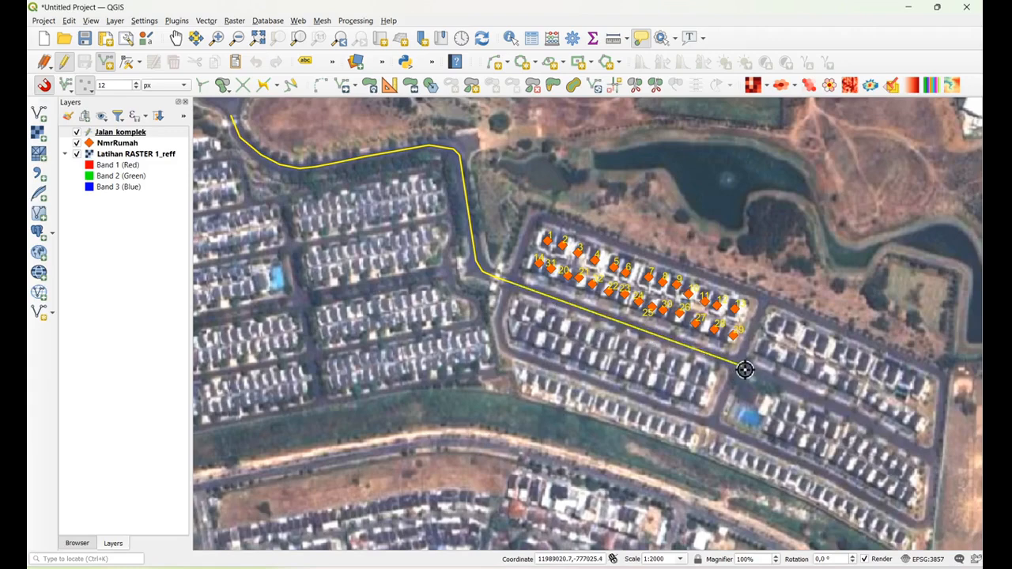
{"action": "left_click", "coordinate": [855, 416]}
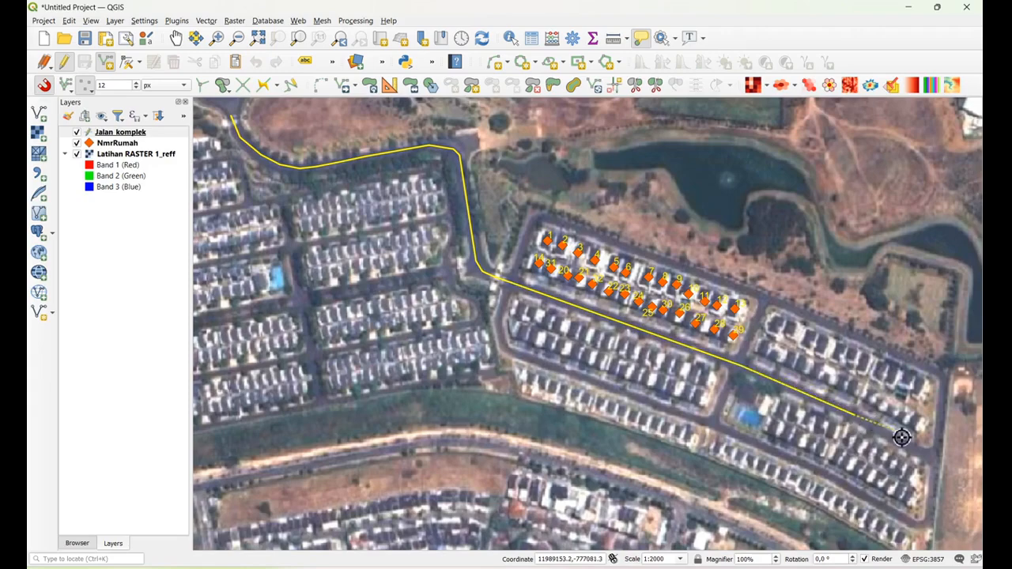
{"action": "left_click", "coordinate": [940, 462]}
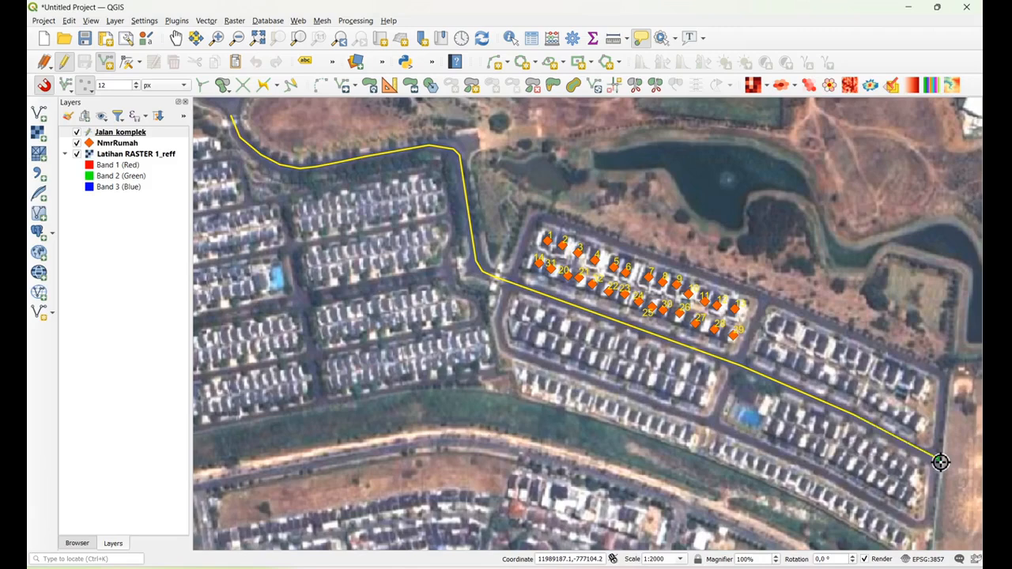
{"action": "right_click", "coordinate": [940, 462]}
{"action": "left_click", "coordinate": [497, 378]}
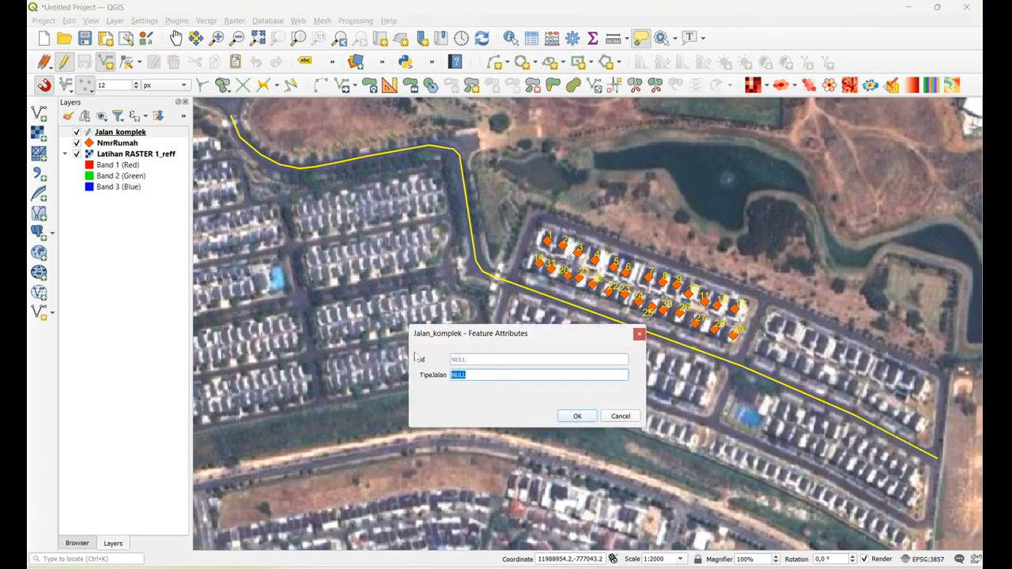
{"action": "type", "text": "Jalan Utama"}
{"action": "left_click", "coordinate": [578, 416]}
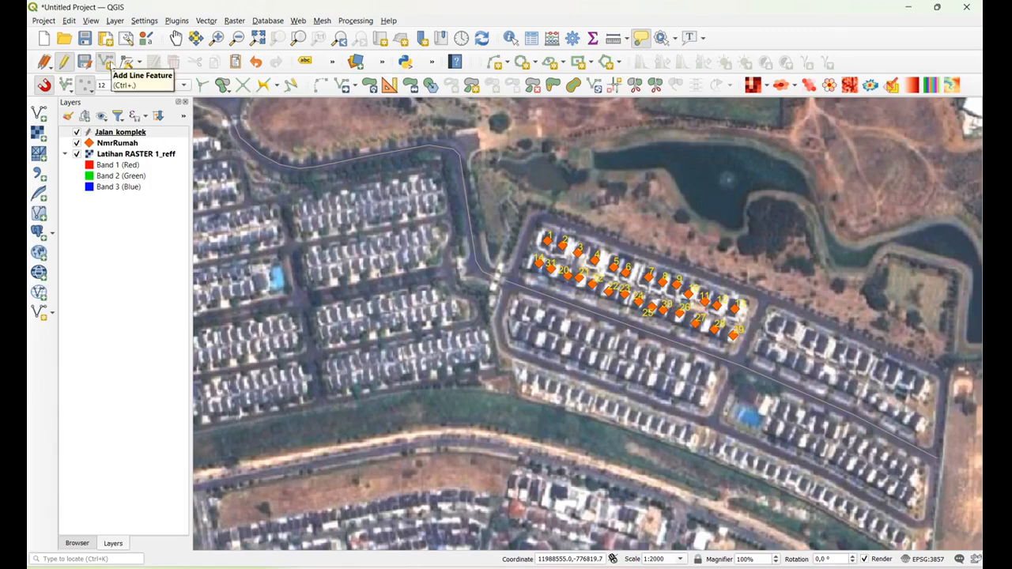
Digitize the side road from the main road north along house 1's block to its northwest corner, with TipeJalan Gang
{"action": "left_click", "coordinate": [107, 63]}
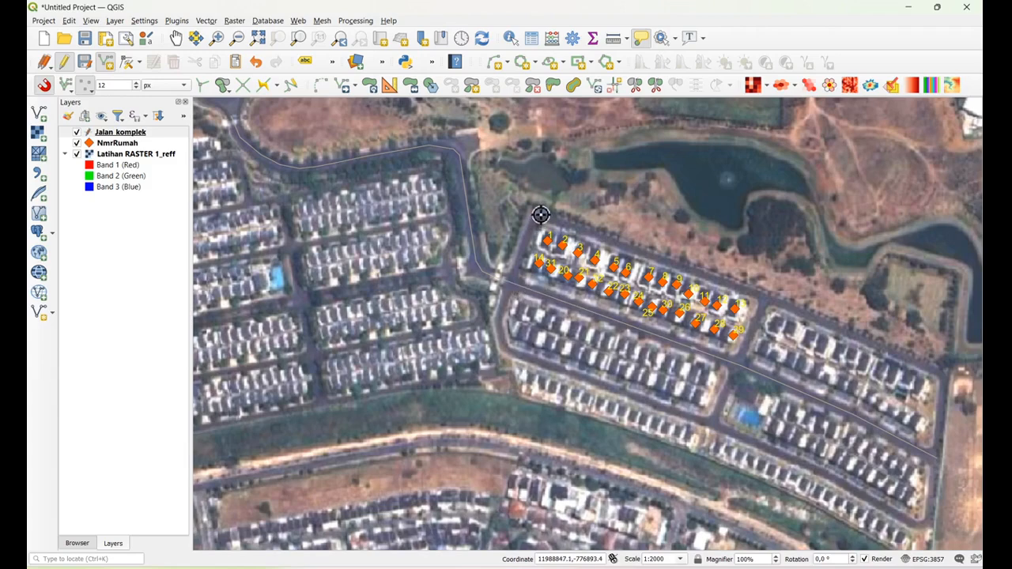
{"action": "left_click", "coordinate": [514, 283]}
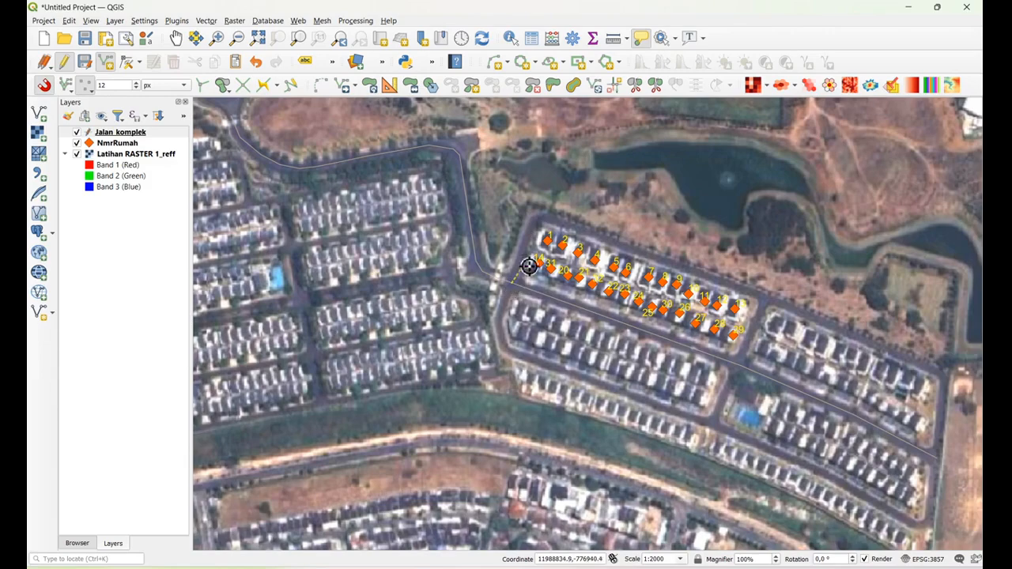
{"action": "left_click", "coordinate": [540, 215]}
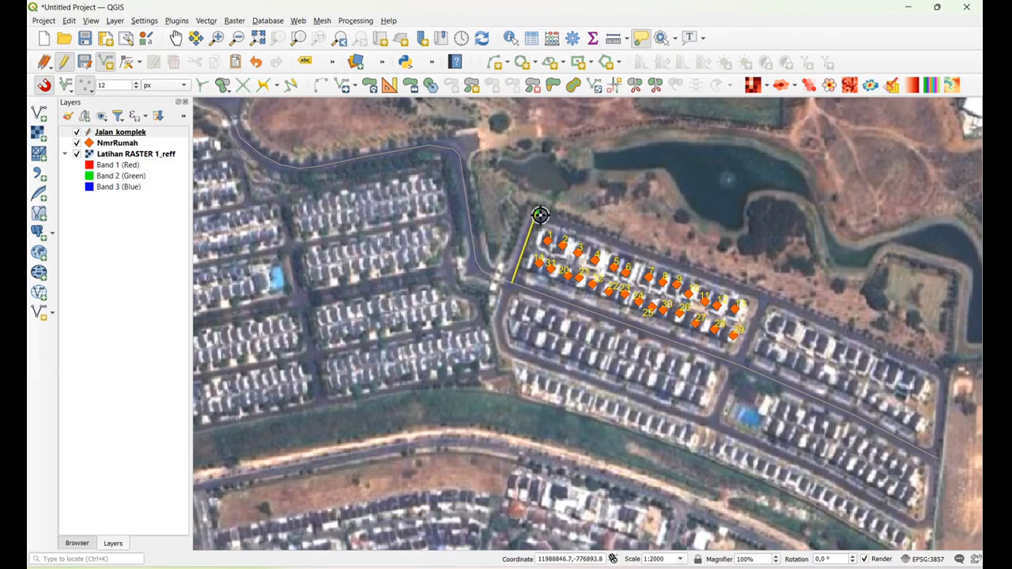
{"action": "right_click", "coordinate": [540, 215]}
{"action": "left_click", "coordinate": [479, 376]}
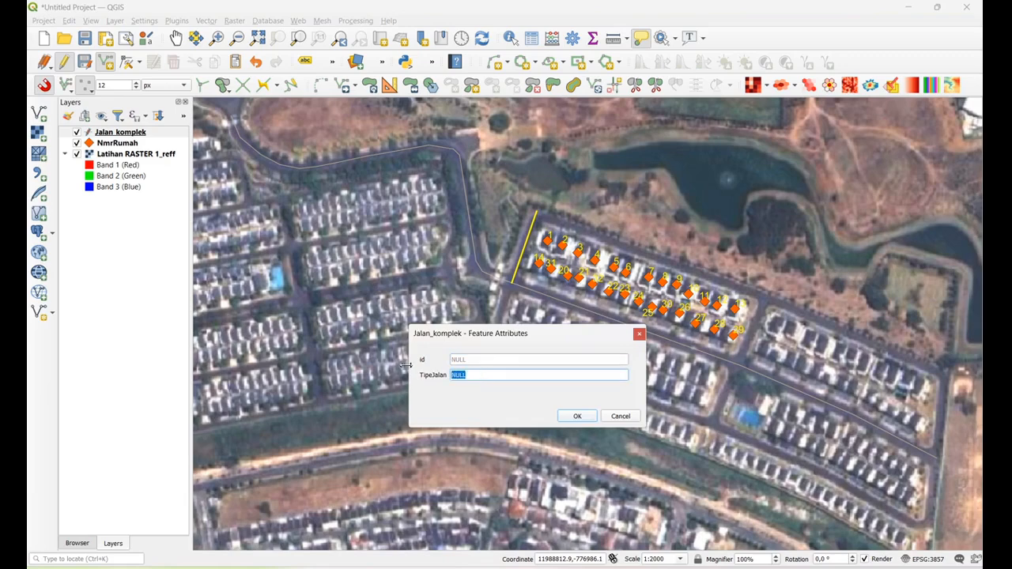
{"action": "type", "text": "Gang"}
{"action": "left_click", "coordinate": [577, 416]}
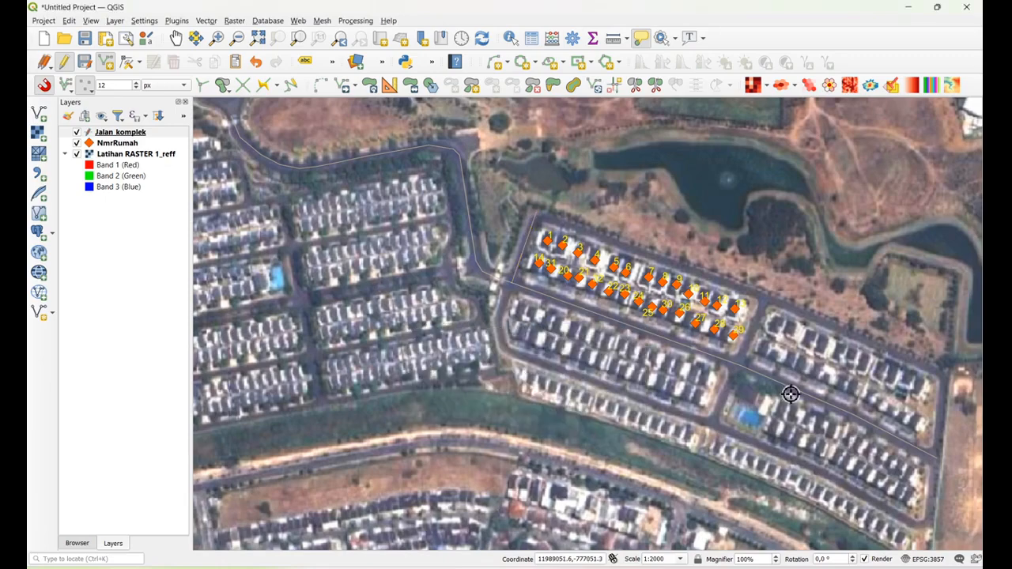
Digitize the side road running north from the central junction along the east end of the numbered houses, with TipeJalan Gang
{"action": "left_click", "coordinate": [744, 363]}
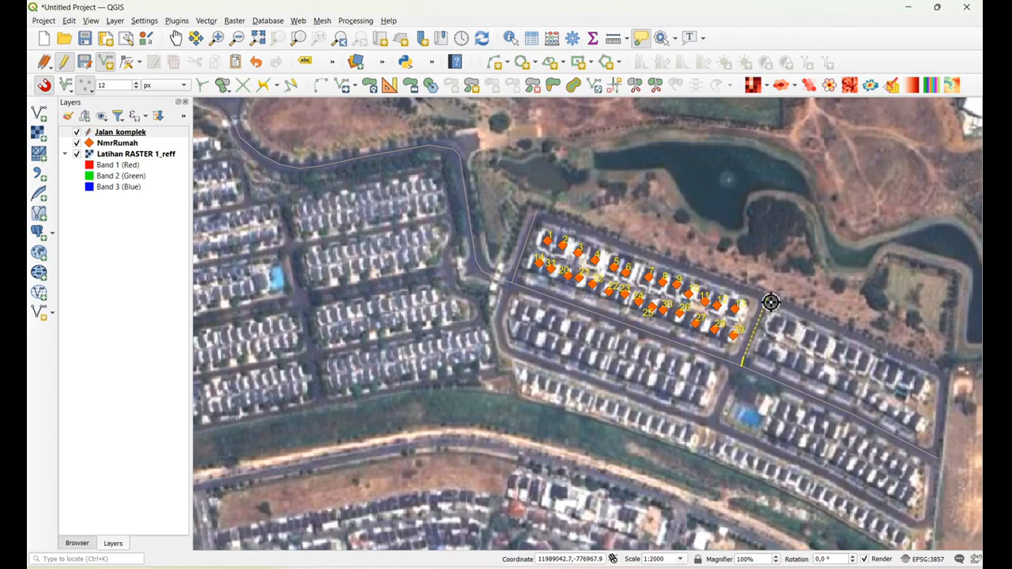
{"action": "left_click", "coordinate": [770, 302]}
{"action": "right_click", "coordinate": [771, 302]}
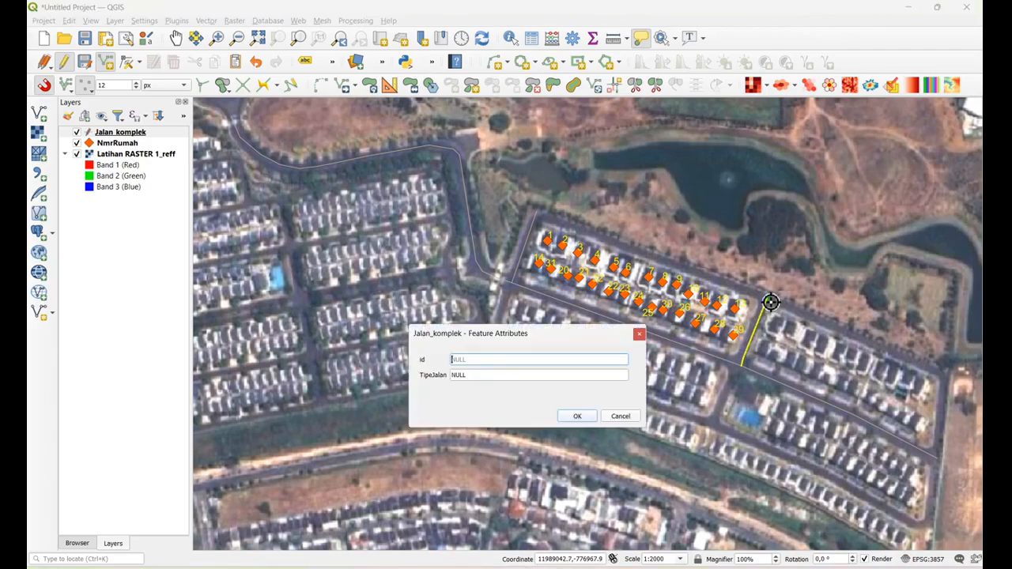
{"action": "left_click", "coordinate": [491, 376]}
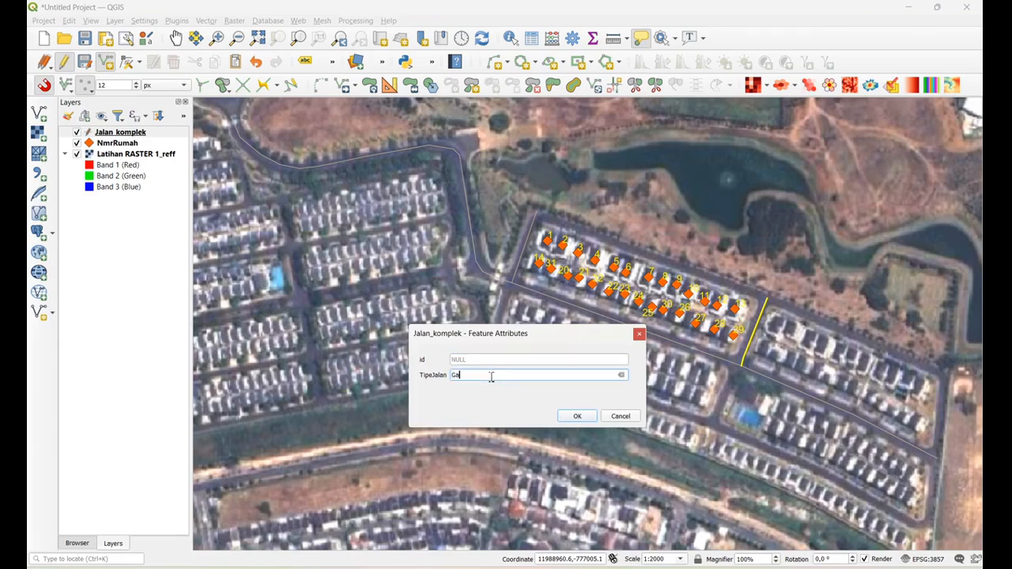
{"action": "left_click", "coordinate": [577, 416]}
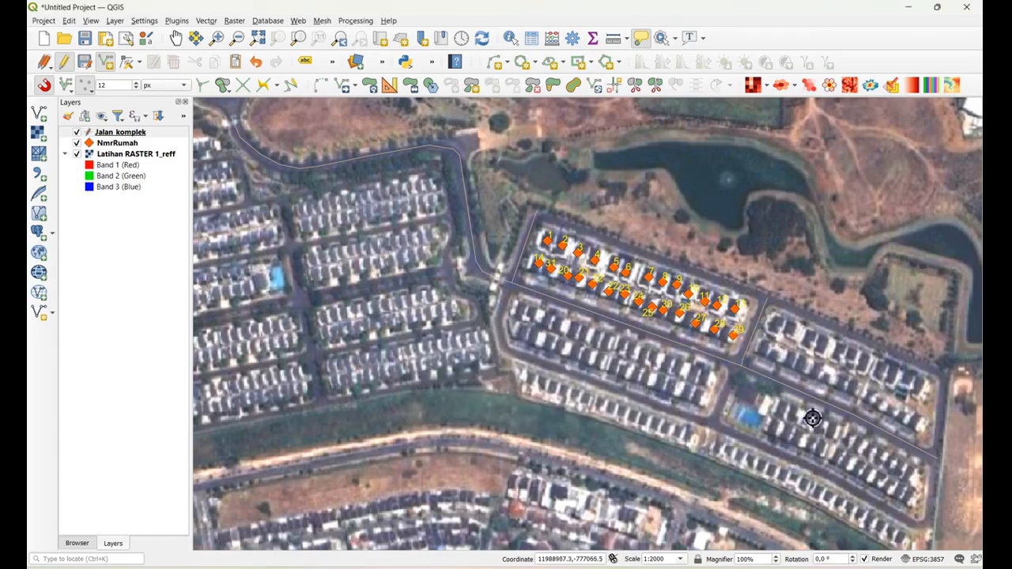
Digitize the side road from the main road's eastern end north to the complex's northeast corner, with TipeJalan Gang
{"action": "left_click", "coordinate": [940, 460]}
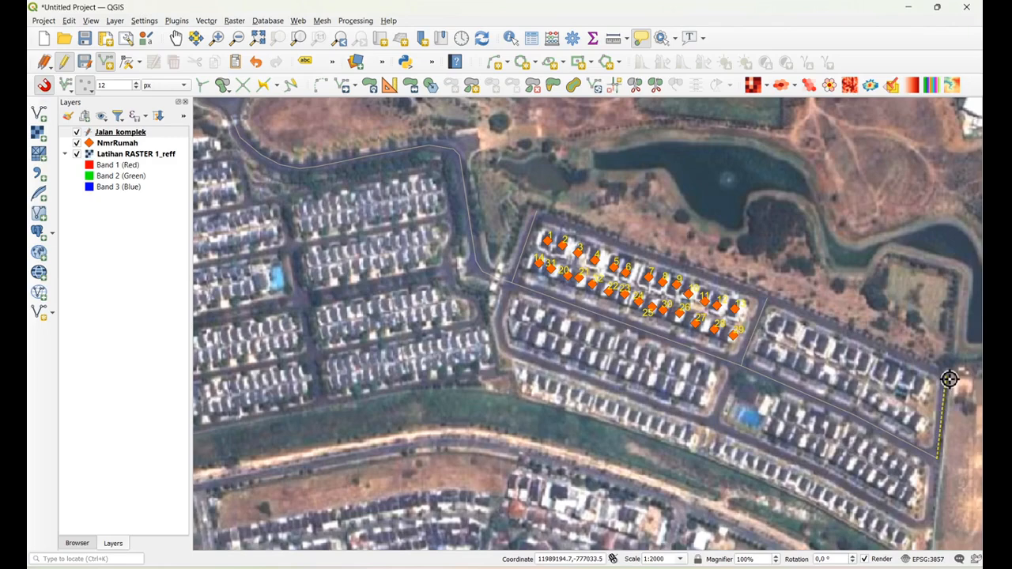
{"action": "left_click", "coordinate": [948, 380]}
{"action": "right_click", "coordinate": [948, 380]}
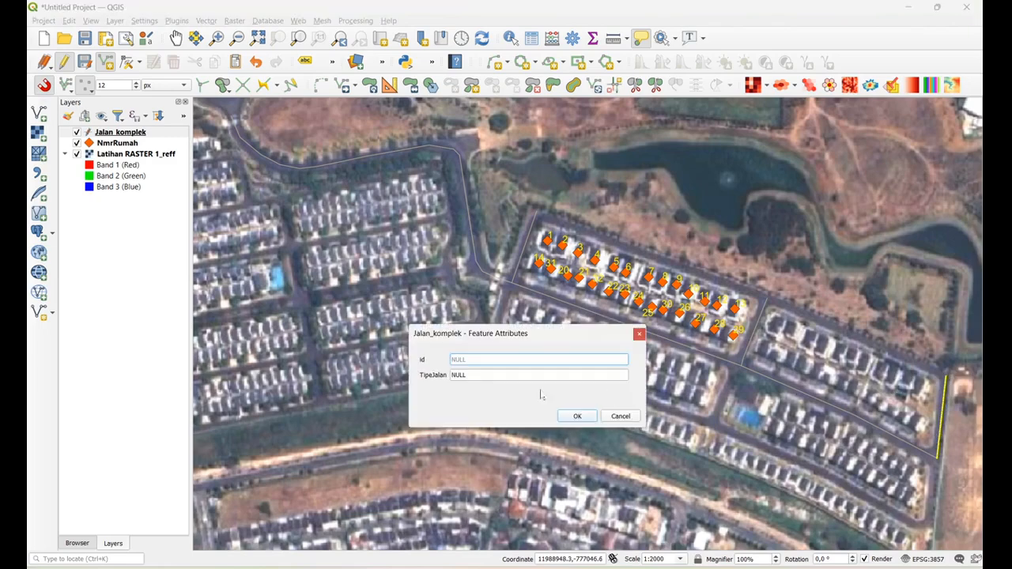
{"action": "left_click", "coordinate": [486, 374]}
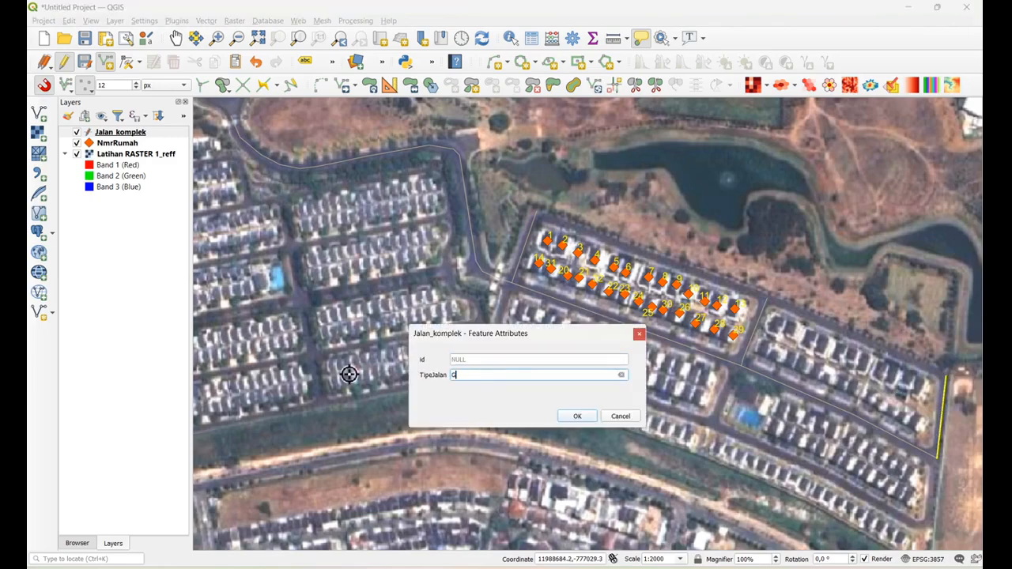
{"action": "left_click", "coordinate": [577, 416]}
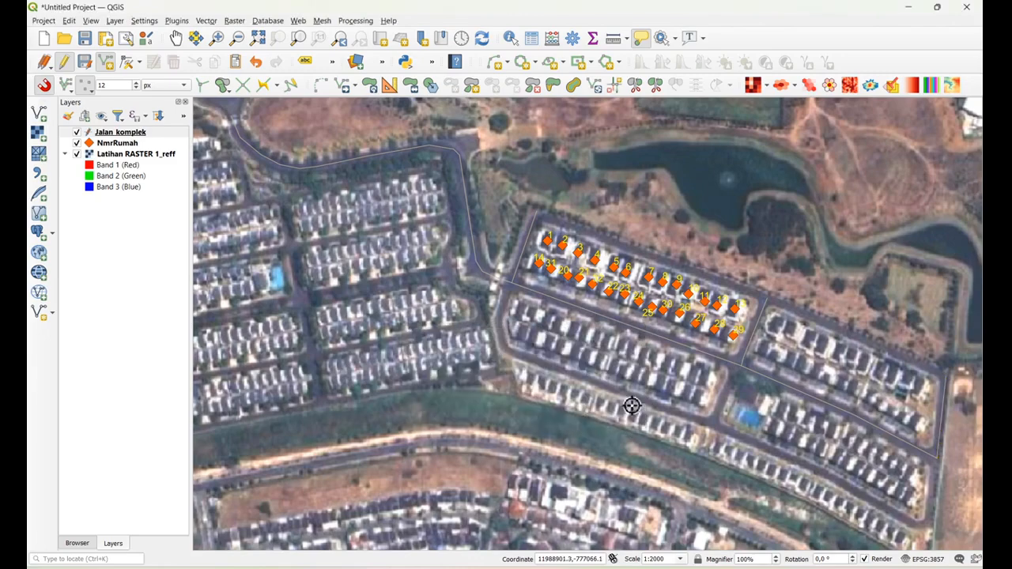
Digitize the bent side road from the western entrance junction south to the southern housing row, with TipeJalan Gang
{"action": "left_click", "coordinate": [497, 321]}
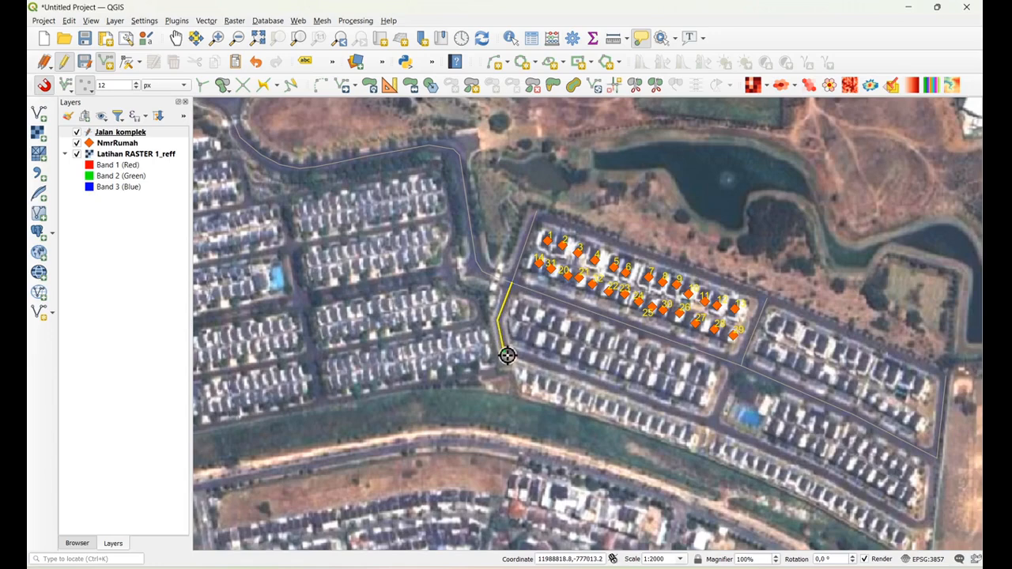
{"action": "right_click", "coordinate": [507, 356]}
{"action": "left_click", "coordinate": [475, 376]}
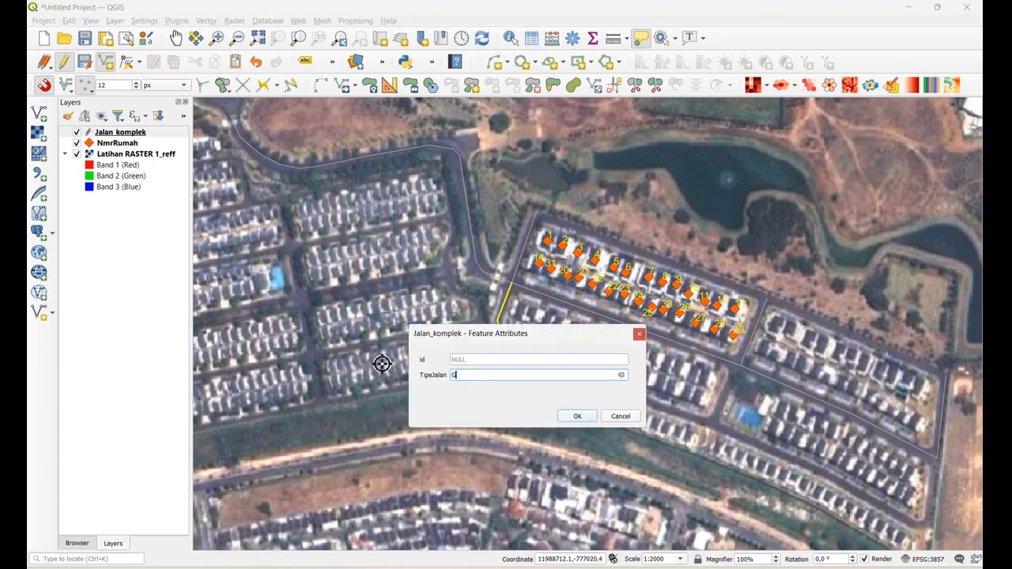
{"action": "left_click", "coordinate": [577, 416]}
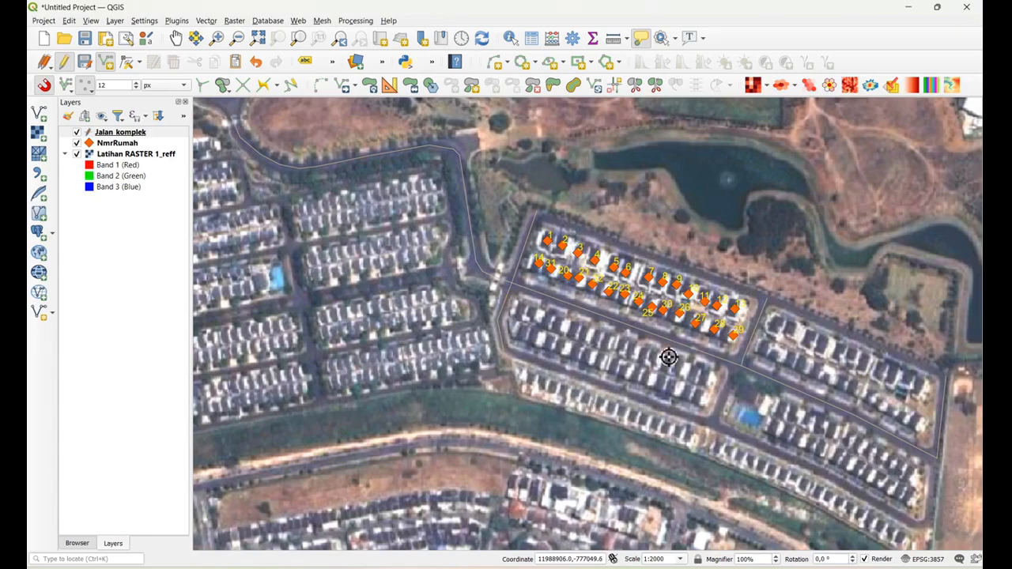
Digitize the side road from the central junction south past the blue pool to the southern street, with TipeJalan Gang
{"action": "left_click", "coordinate": [743, 369]}
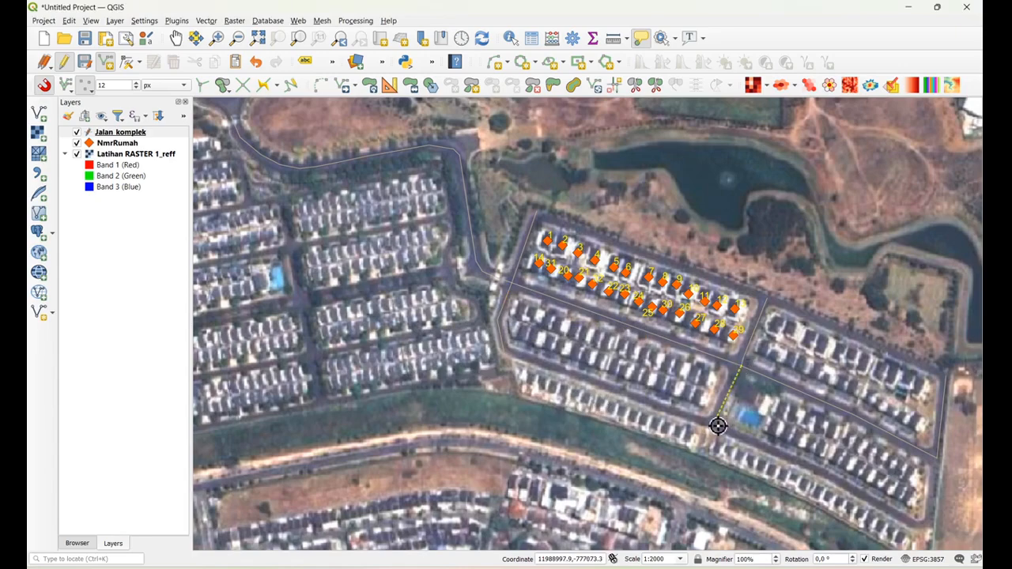
{"action": "left_click", "coordinate": [717, 426]}
{"action": "right_click", "coordinate": [716, 425]}
{"action": "left_click", "coordinate": [478, 376]}
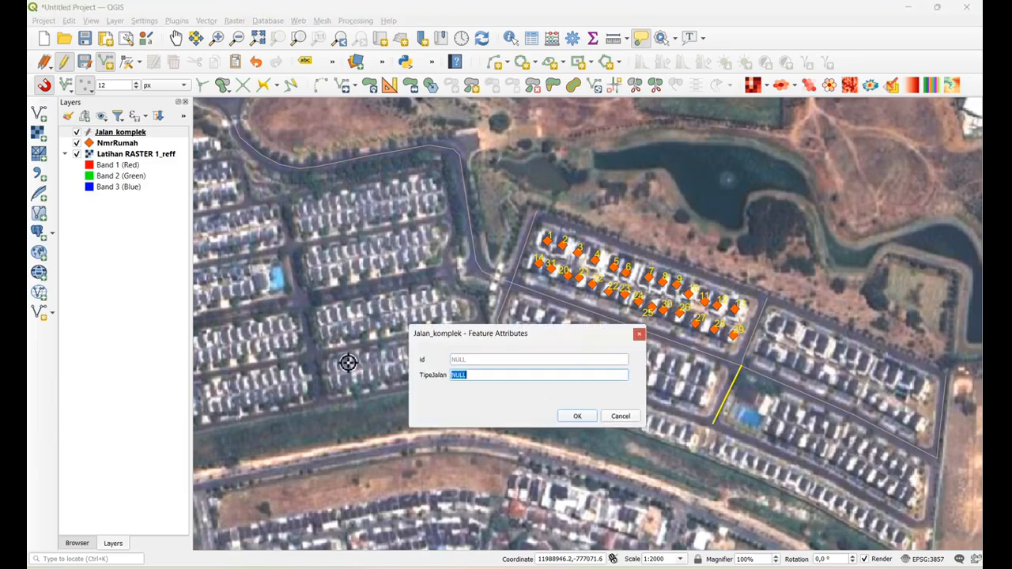
{"action": "type", "text": "Gang"}
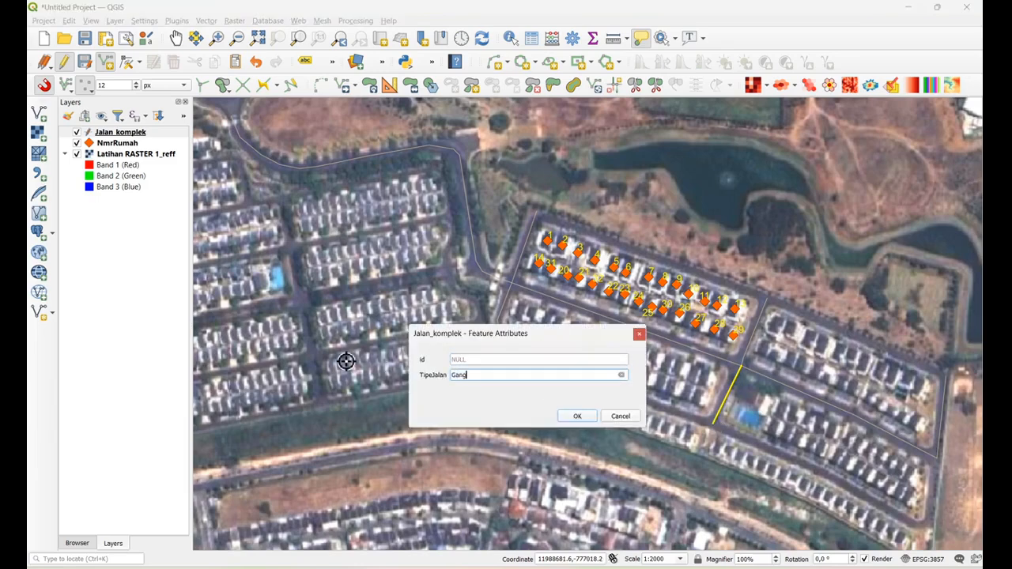
{"action": "left_click", "coordinate": [577, 416]}
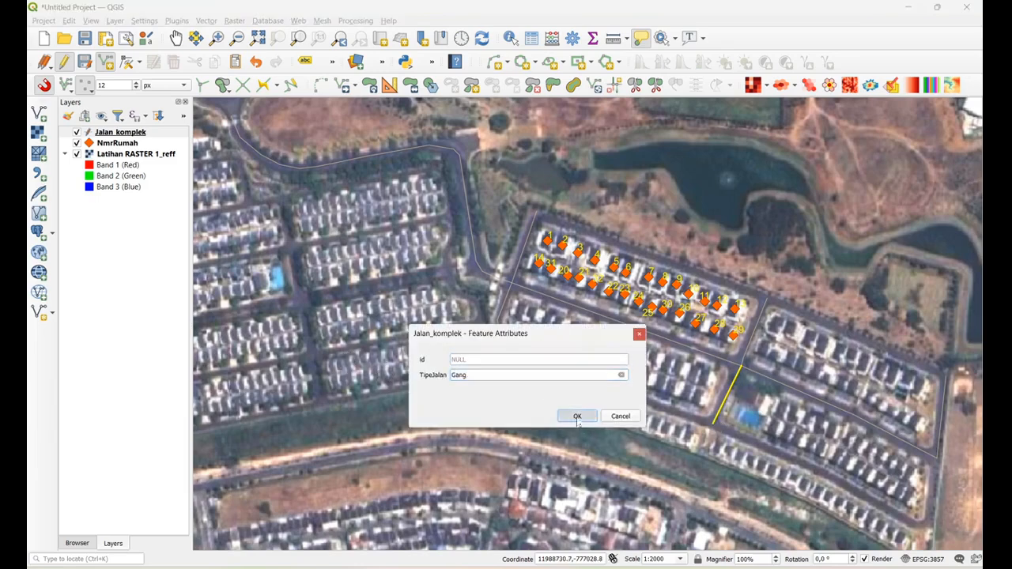
Digitize the side road from the main road's eastern end south to the complex's southeast corner, with TipeJalan Gang
{"action": "left_click", "coordinate": [940, 463]}
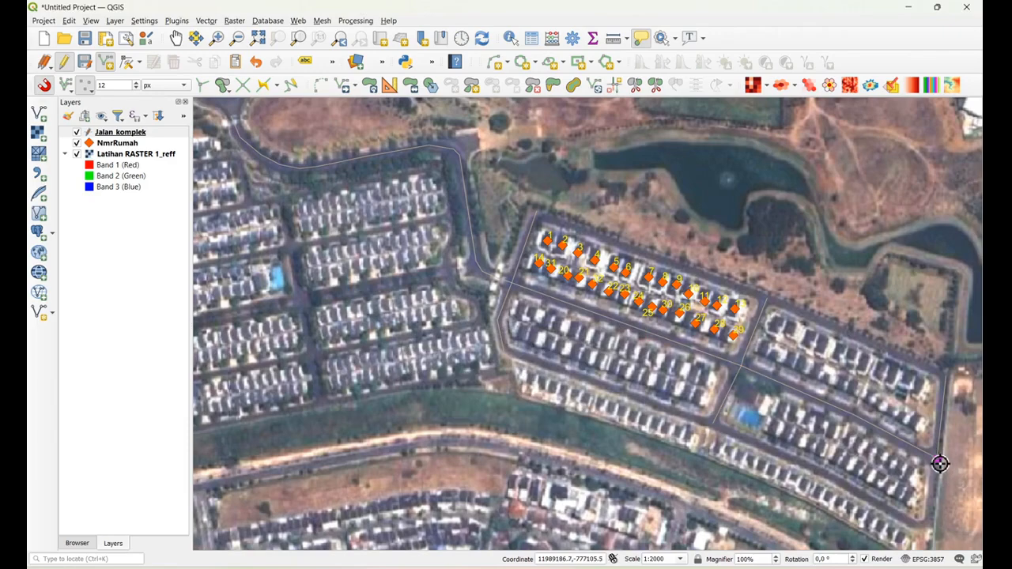
{"action": "left_click", "coordinate": [934, 525]}
{"action": "left_click", "coordinate": [917, 524]}
{"action": "right_click", "coordinate": [917, 525]}
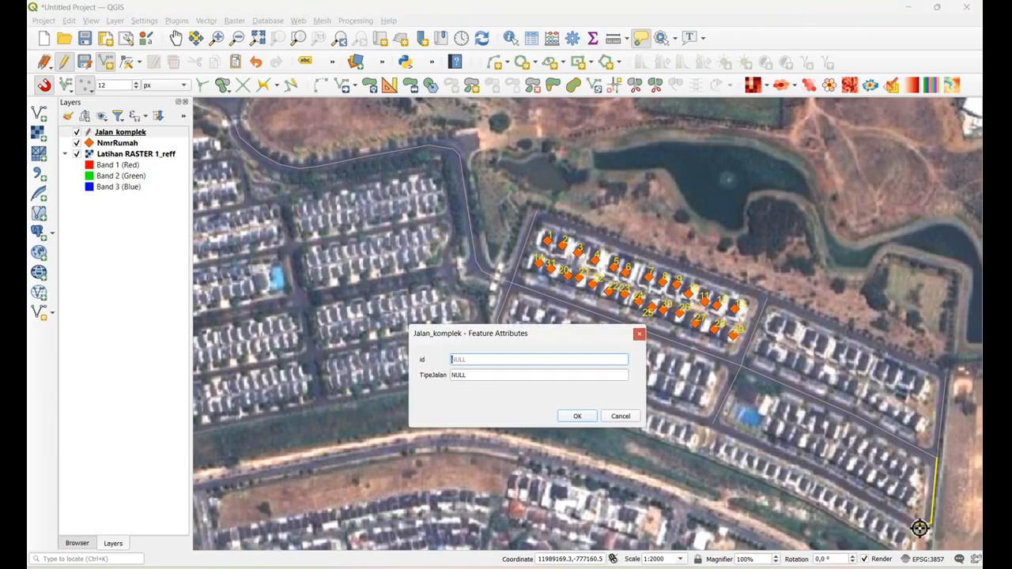
{"action": "left_click", "coordinate": [474, 376]}
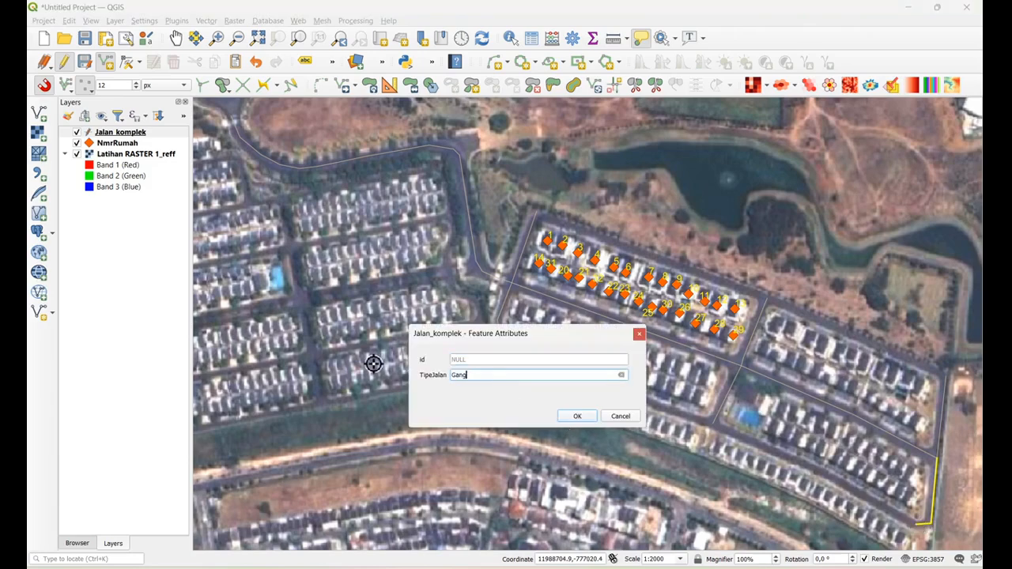
{"action": "left_click", "coordinate": [577, 415]}
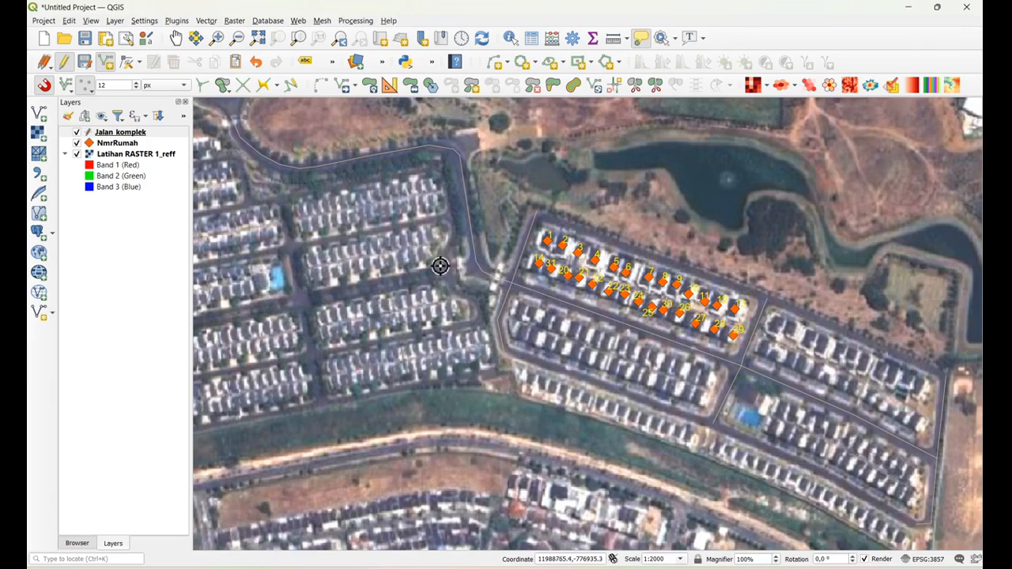
Digitize a line along the south and east edges of the western complex's northern housing block, leaving its attributes empty
{"action": "left_click", "coordinate": [312, 290]}
{"action": "left_click", "coordinate": [443, 269]}
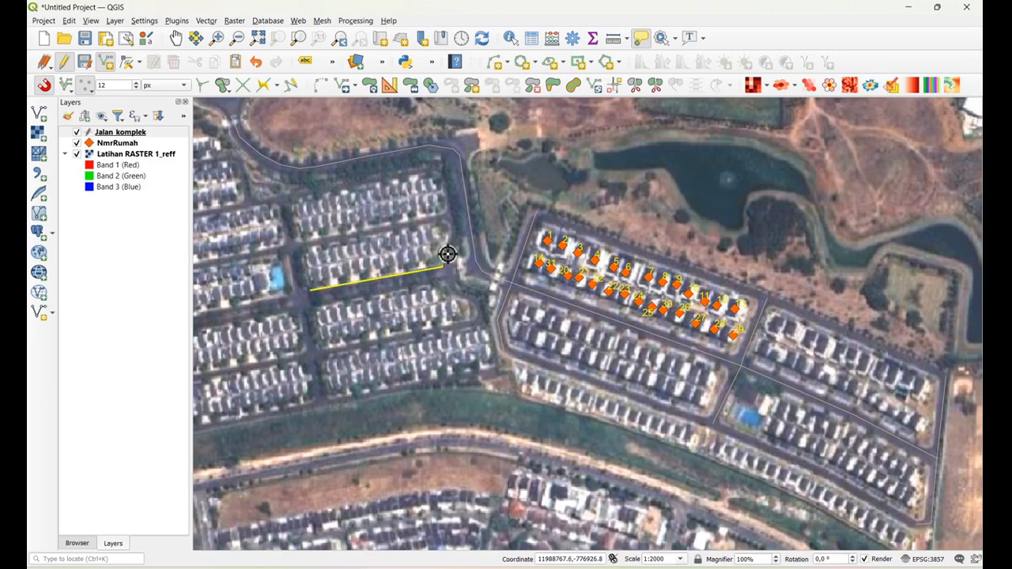
{"action": "left_click", "coordinate": [457, 231]}
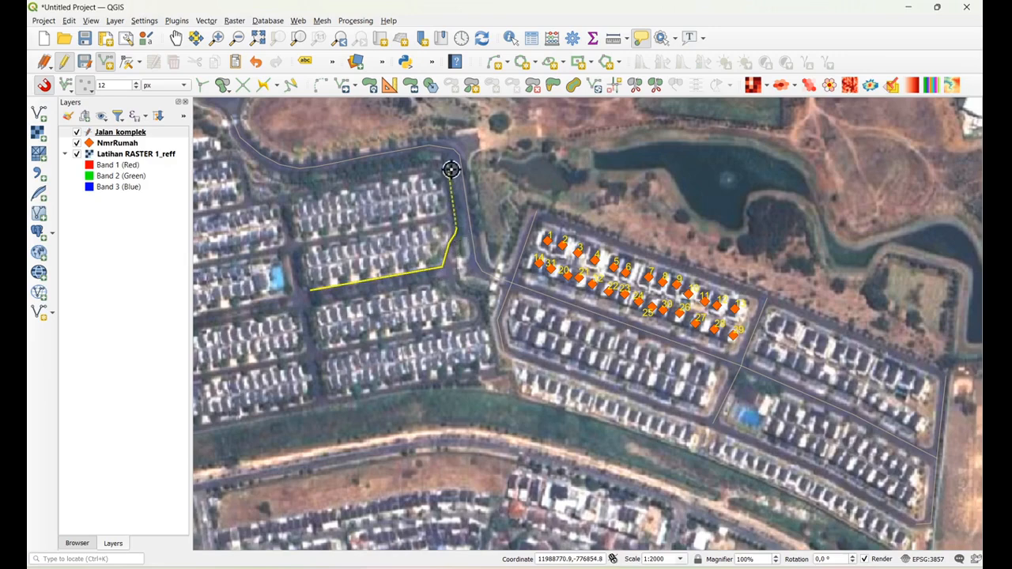
{"action": "right_click", "coordinate": [448, 167]}
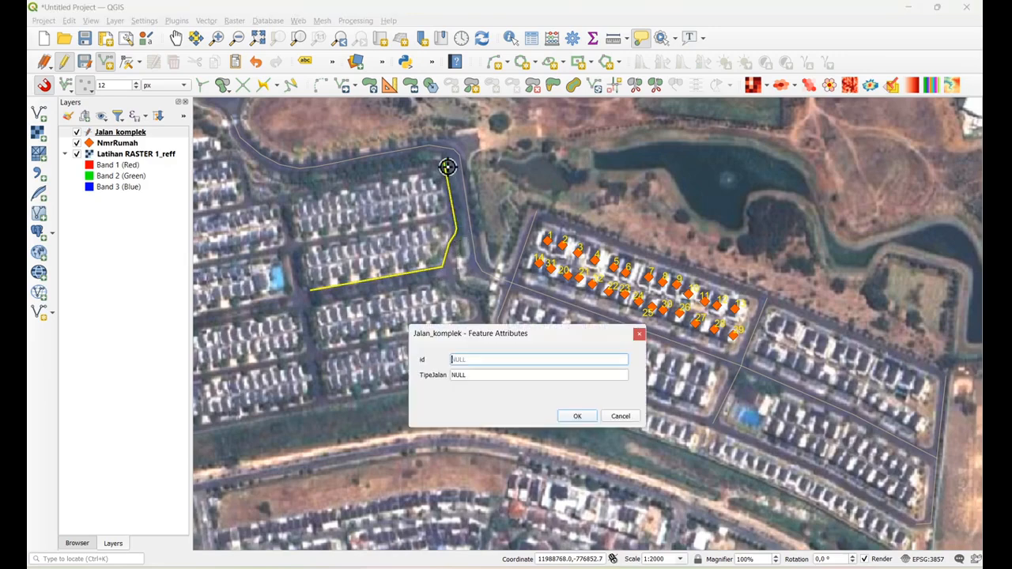
{"action": "left_click", "coordinate": [576, 416]}
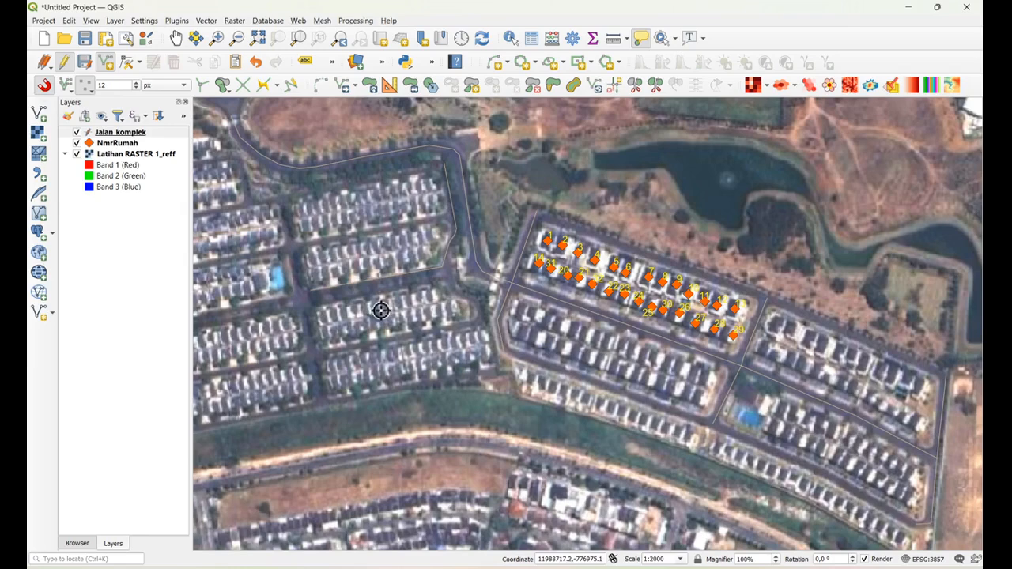
Digitize a closed outline around the housing block south of the western complex's central street, leaving its attributes empty
{"action": "left_click", "coordinate": [313, 304]}
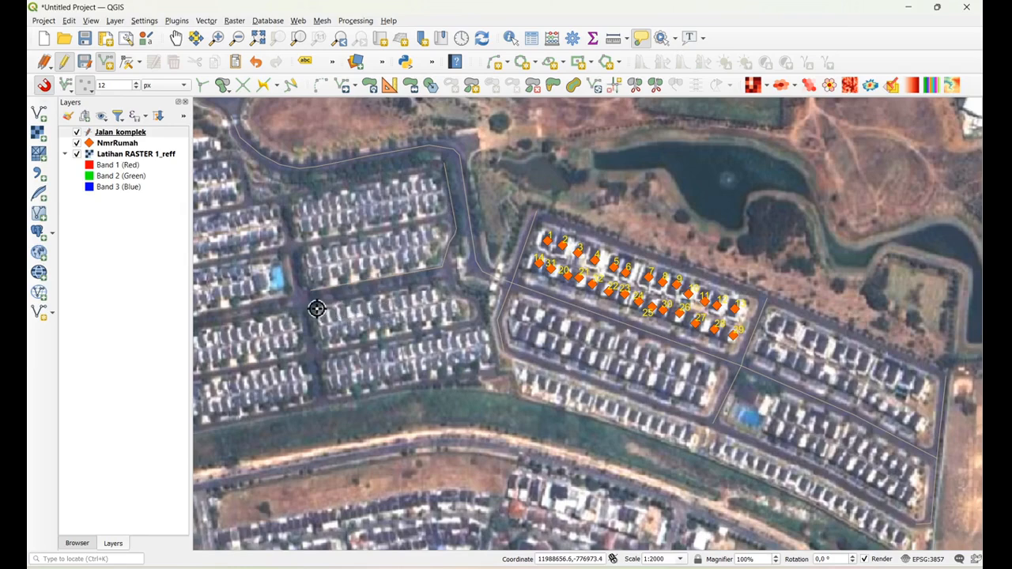
{"action": "left_click", "coordinate": [443, 283]}
{"action": "left_click", "coordinate": [453, 295]}
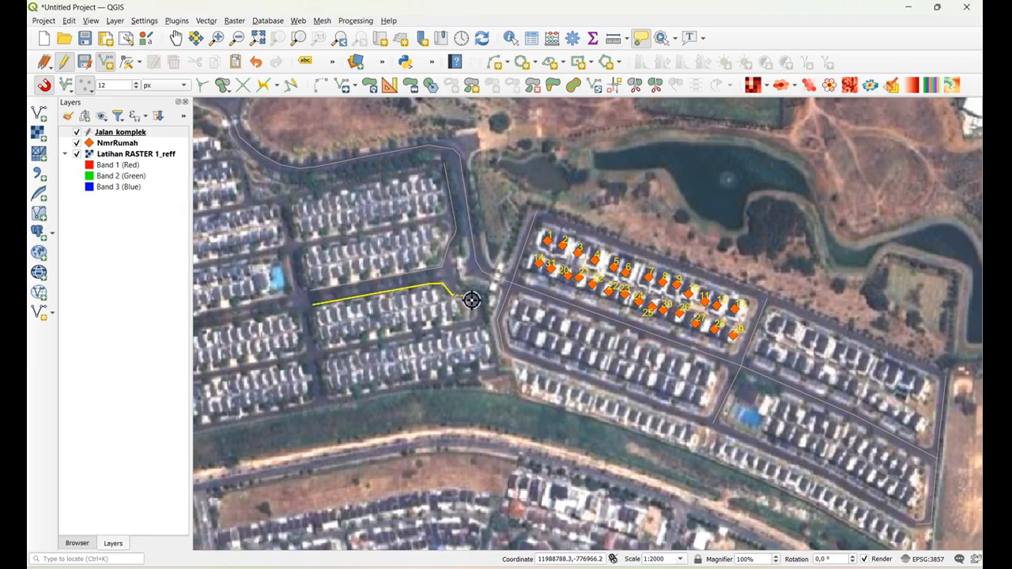
{"action": "left_click", "coordinate": [472, 298]}
{"action": "left_click", "coordinate": [481, 323]}
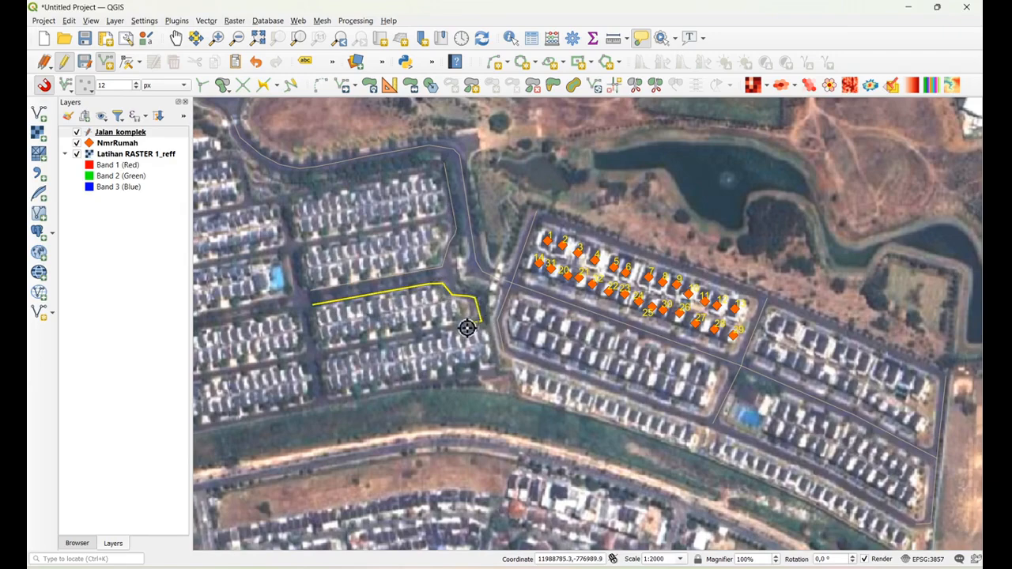
{"action": "left_click", "coordinate": [314, 350]}
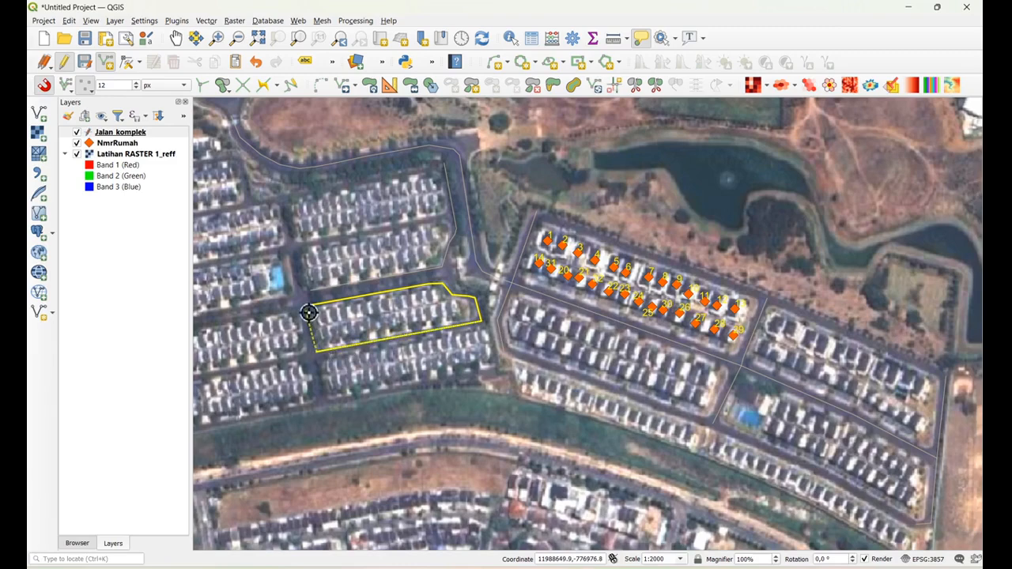
{"action": "left_click", "coordinate": [314, 309]}
{"action": "right_click", "coordinate": [314, 309]}
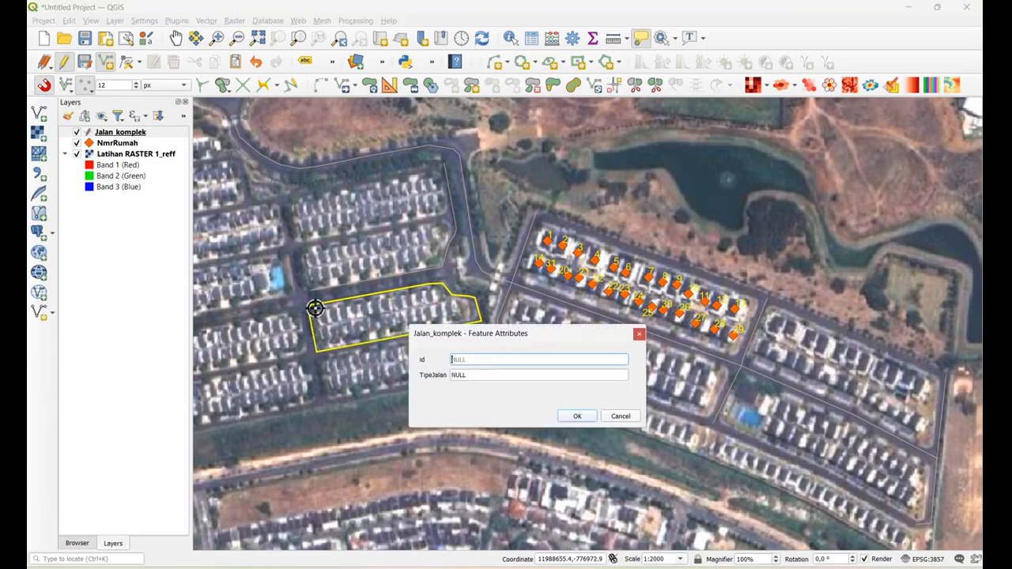
{"action": "left_click", "coordinate": [576, 415]}
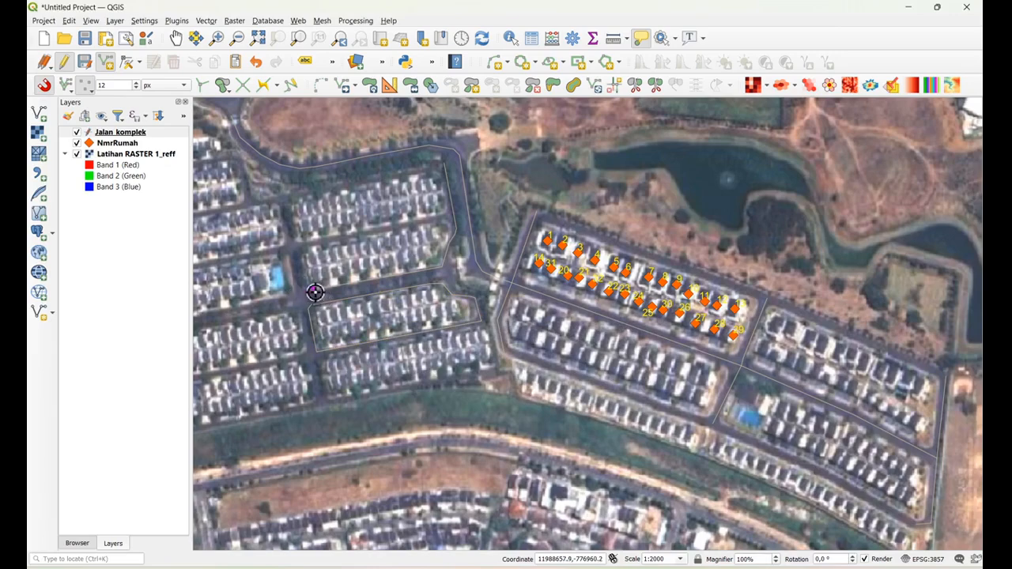
Digitize a line along the east and south edges of the western block with the blue pool, leaving its attributes empty
{"action": "left_click", "coordinate": [279, 205]}
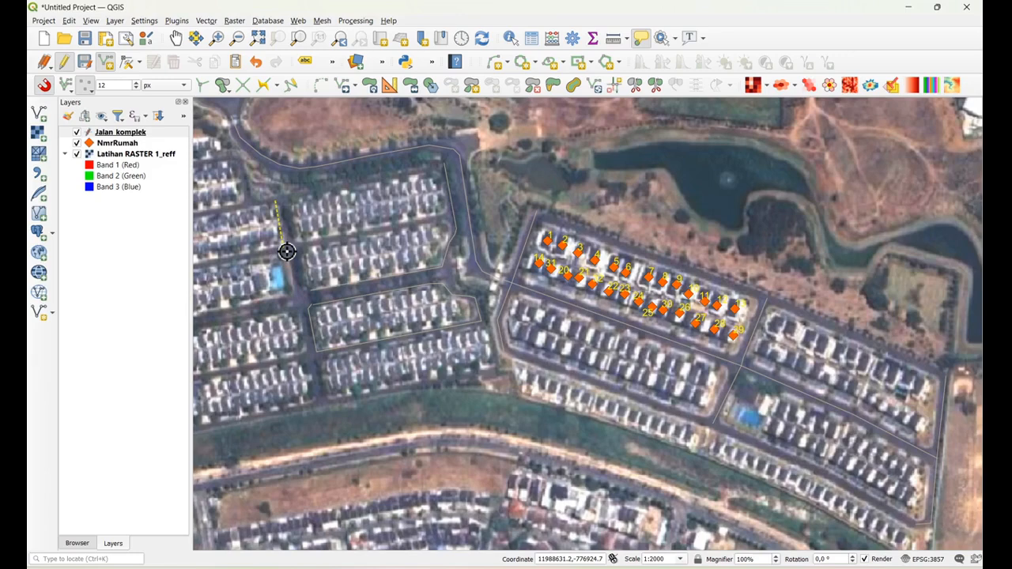
{"action": "left_click", "coordinate": [291, 299]}
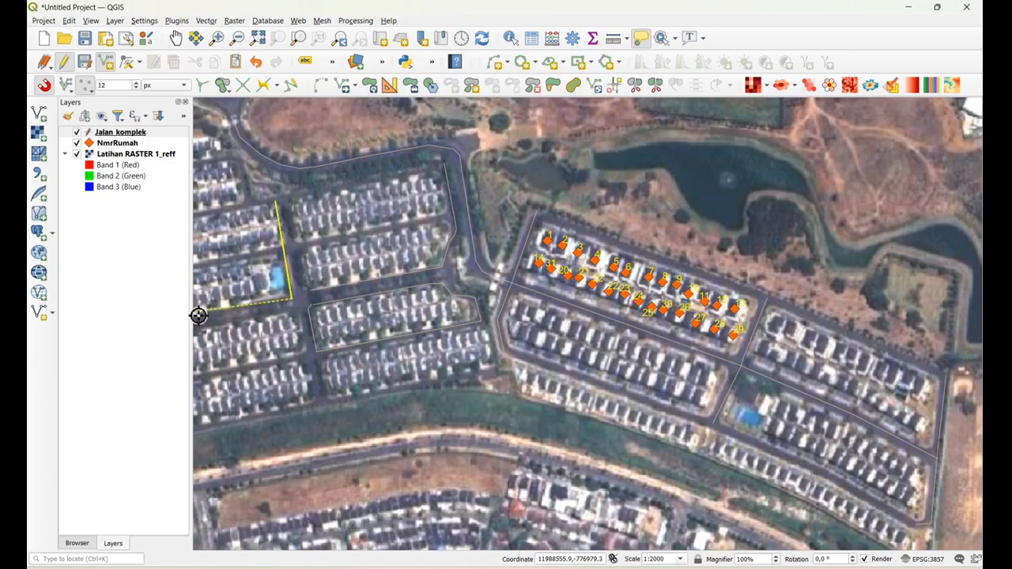
{"action": "left_click", "coordinate": [203, 318]}
{"action": "right_click", "coordinate": [203, 318]}
{"action": "left_click", "coordinate": [578, 416]}
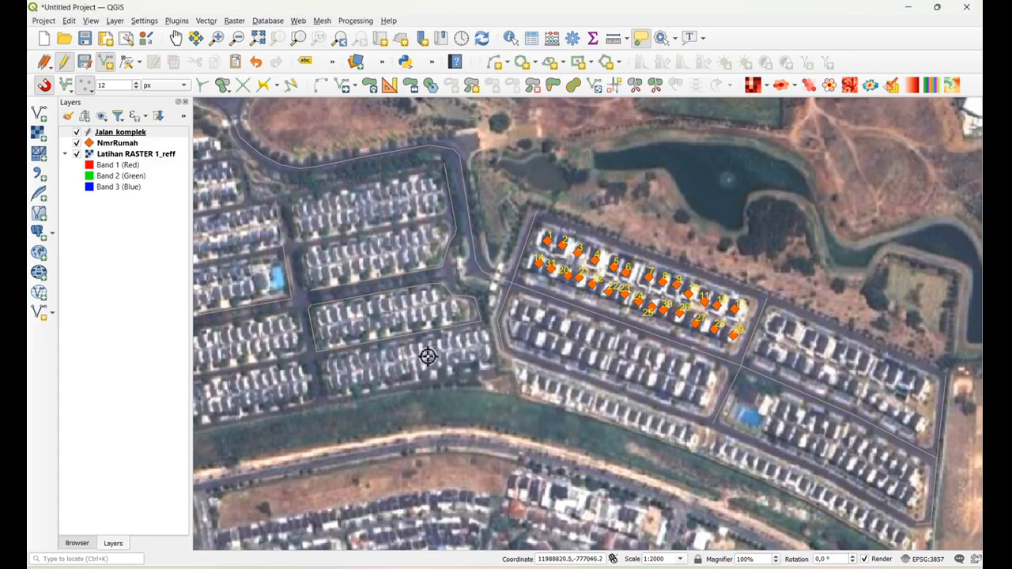
Digitize a line along the west edge of the housing block east of the western blue pool, leaving its attributes empty
{"action": "left_click", "coordinate": [288, 205]}
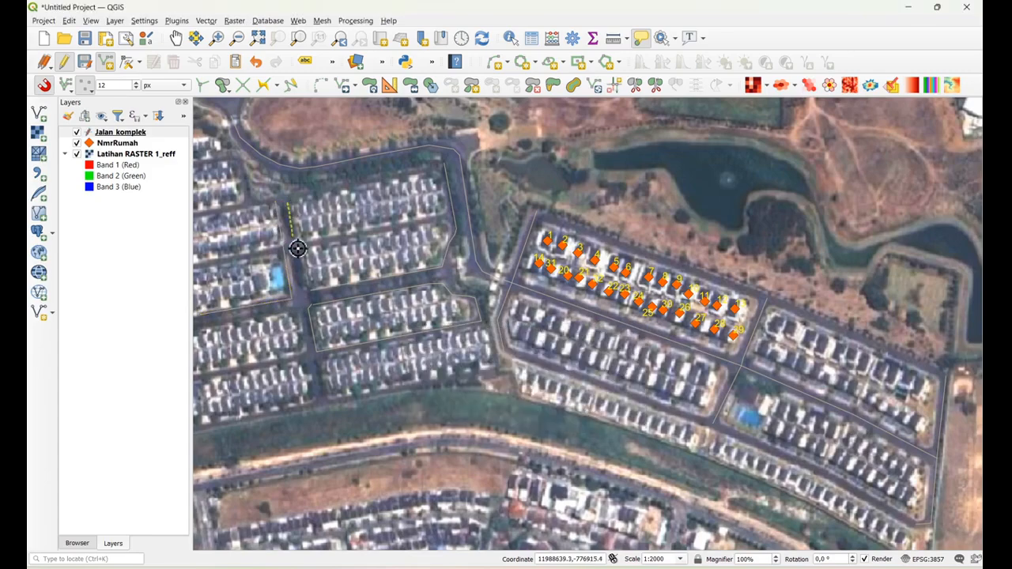
{"action": "left_click", "coordinate": [309, 291]}
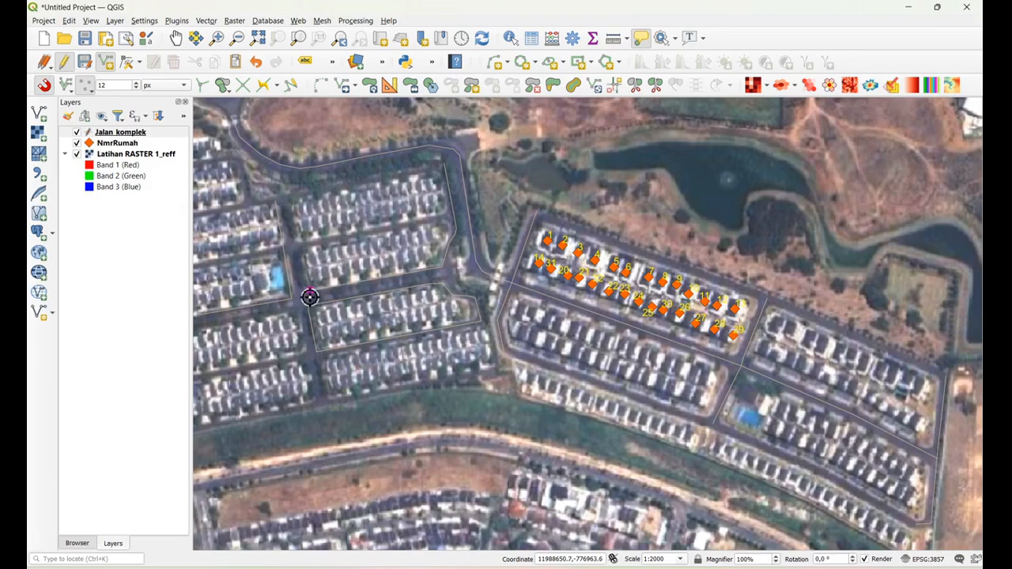
{"action": "right_click", "coordinate": [293, 205]}
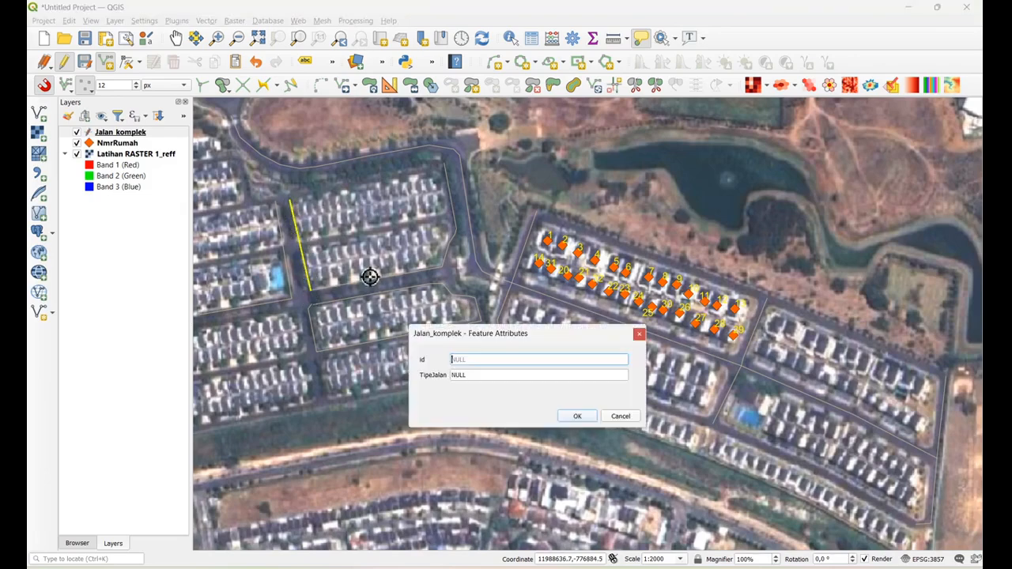
{"action": "left_click", "coordinate": [578, 417]}
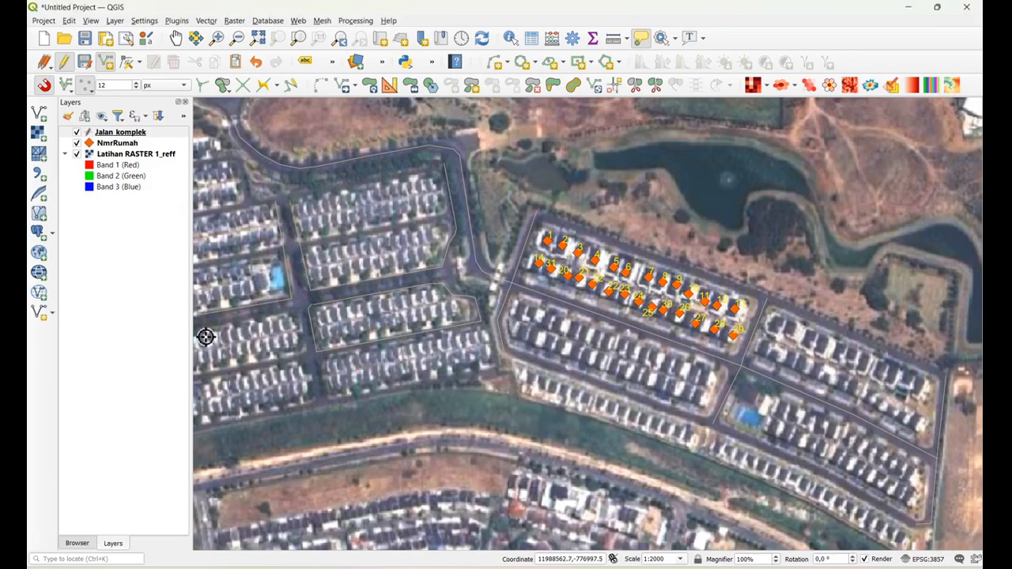
Digitize a line along the north and east edges of the southwestern housing block, leaving its attributes empty
{"action": "left_click", "coordinate": [298, 315]}
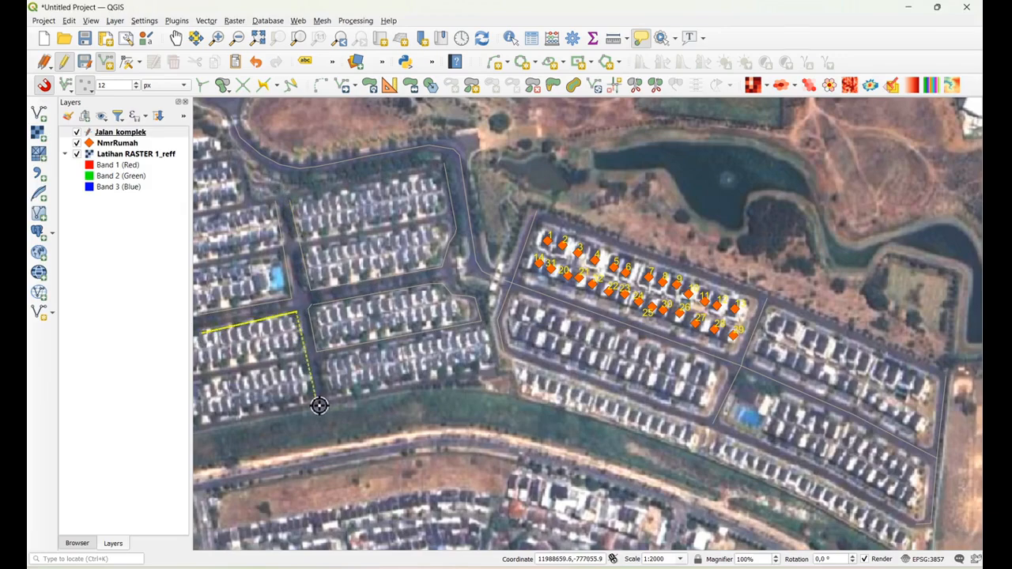
{"action": "right_click", "coordinate": [316, 405]}
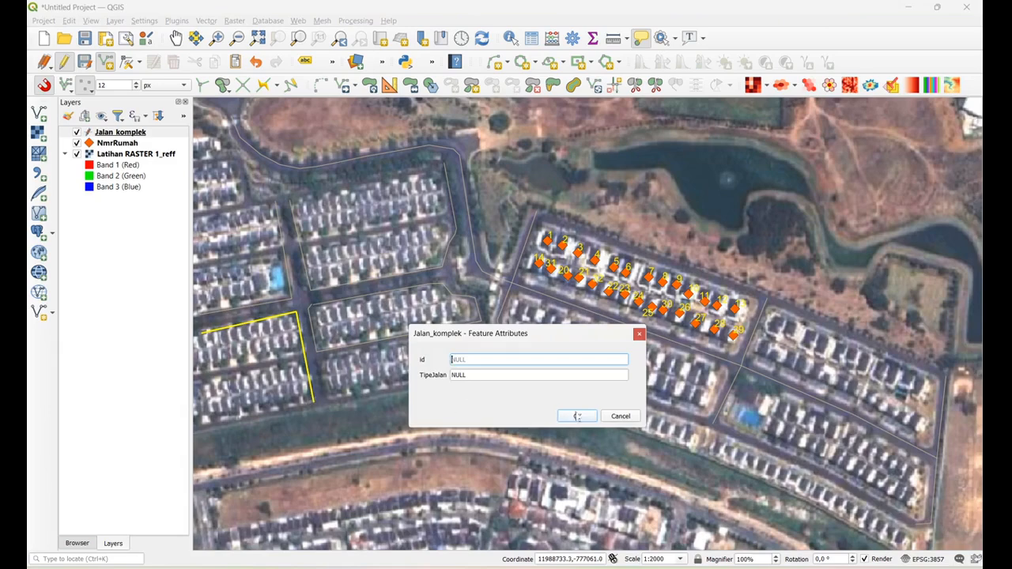
{"action": "left_click", "coordinate": [578, 417]}
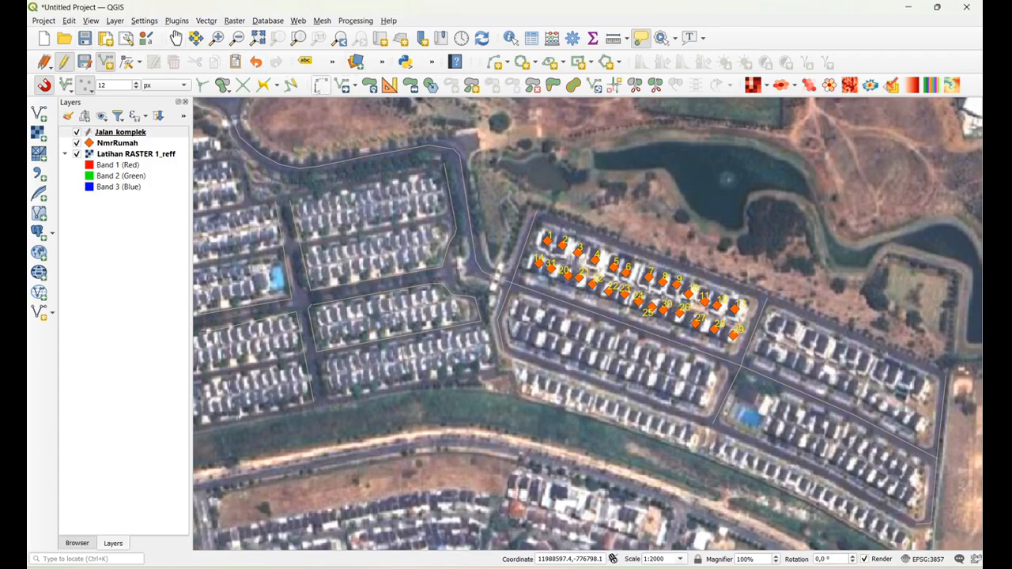
Identify the Jalan_komplek line on the west edge of the housing block east of the western blue pool
{"action": "left_click", "coordinate": [110, 135]}
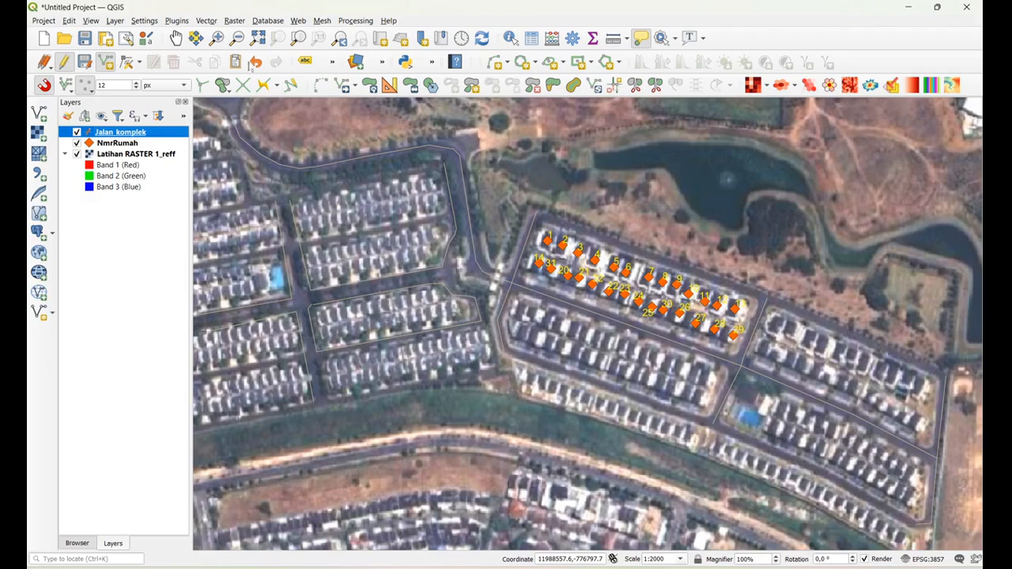
{"action": "left_click", "coordinate": [510, 37]}
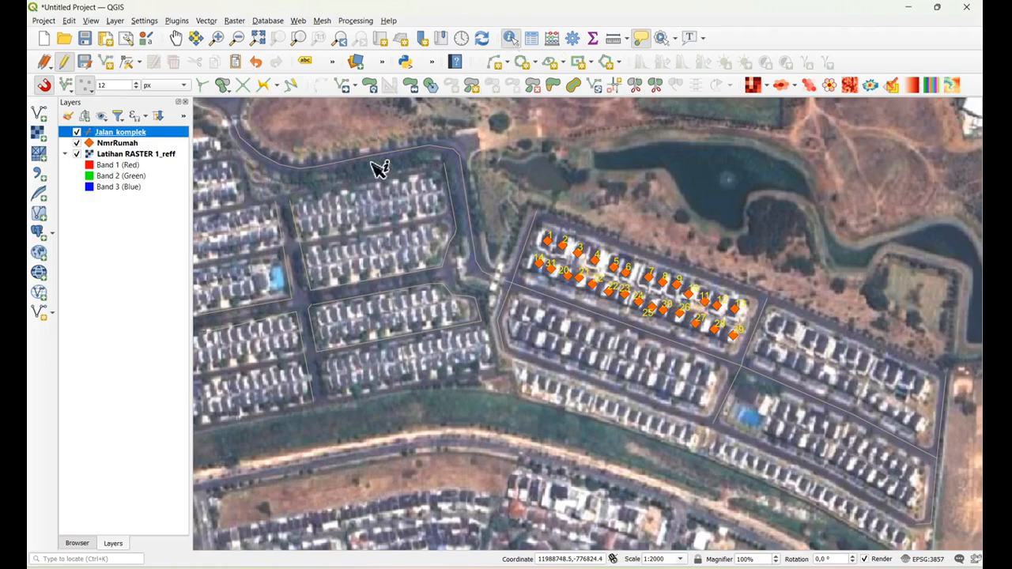
{"action": "left_click", "coordinate": [309, 272]}
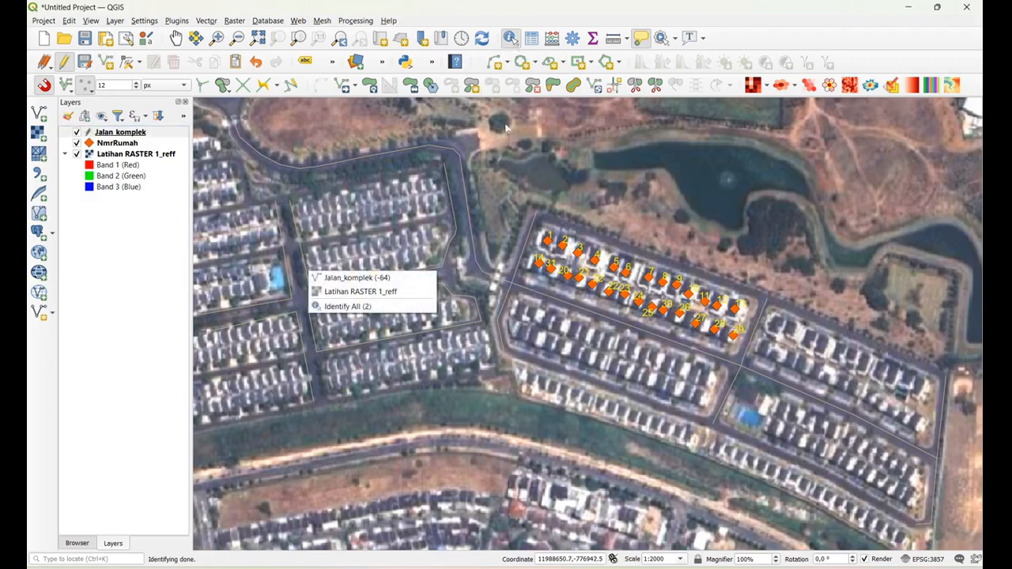
Undo the last five lines digitized around the western complex's housing blocks
{"action": "left_click", "coordinate": [71, 21]}
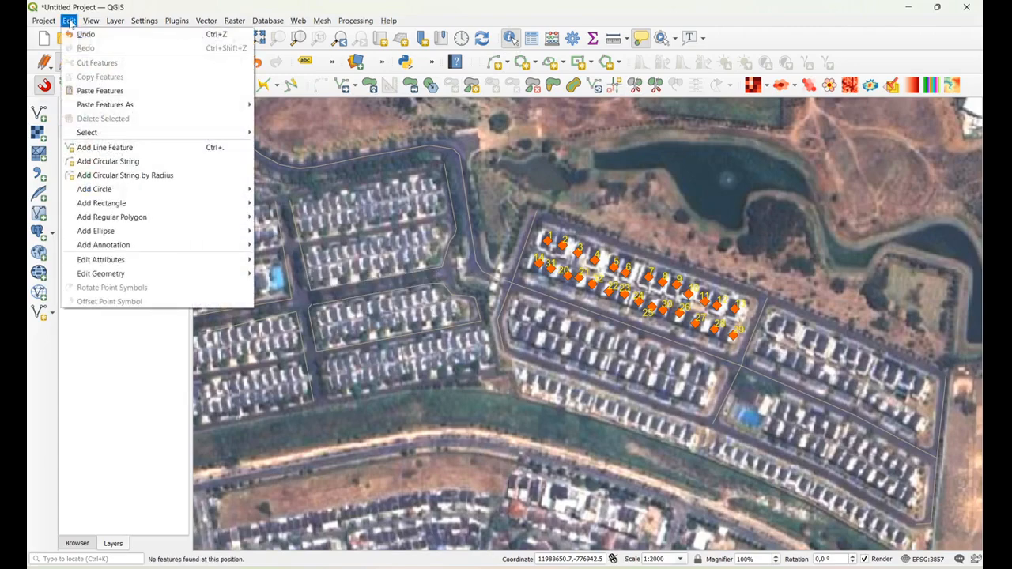
{"action": "left_click", "coordinate": [75, 33]}
{"action": "left_click", "coordinate": [71, 20]}
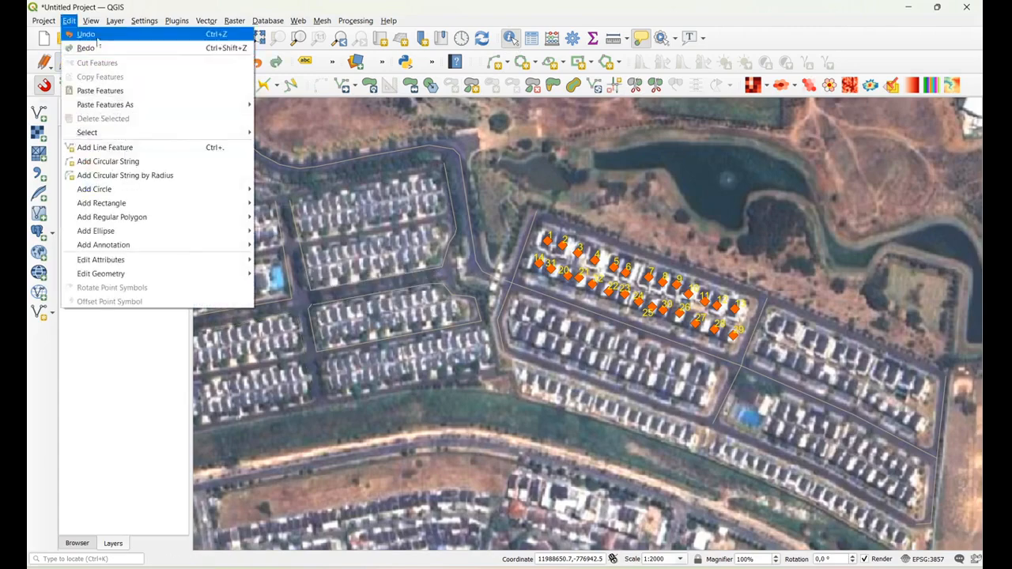
{"action": "left_click", "coordinate": [75, 33]}
{"action": "left_click", "coordinate": [70, 21]}
{"action": "left_click", "coordinate": [103, 34]}
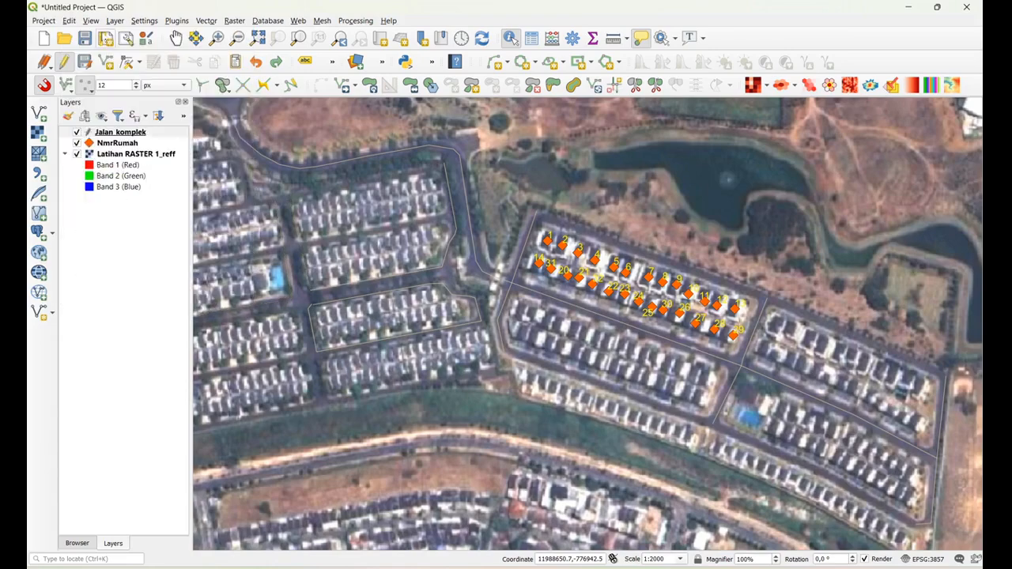
{"action": "left_click", "coordinate": [70, 21]}
{"action": "left_click", "coordinate": [103, 34]}
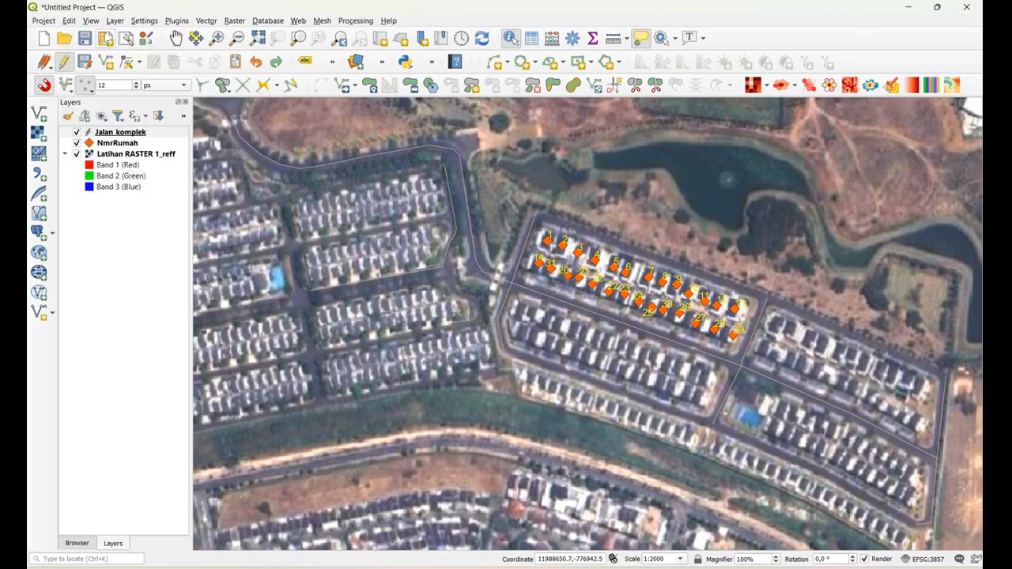
{"action": "left_click", "coordinate": [70, 20]}
{"action": "left_click", "coordinate": [87, 34]}
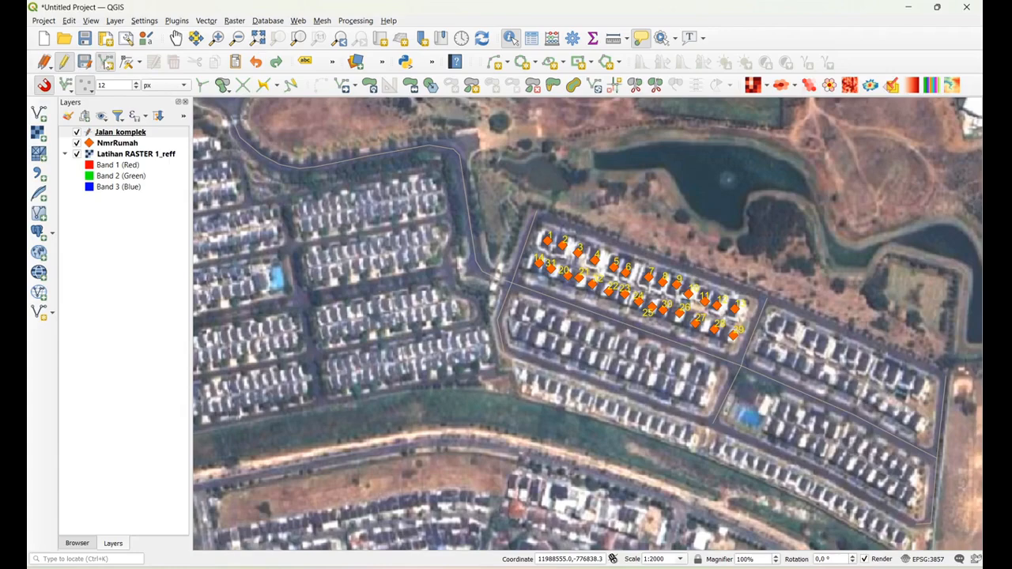
Digitize a Jalan_komplek line along the north edge of the numbered housing block, with TipeJalan set to Jalang Lingkungan
{"action": "left_click", "coordinate": [105, 61]}
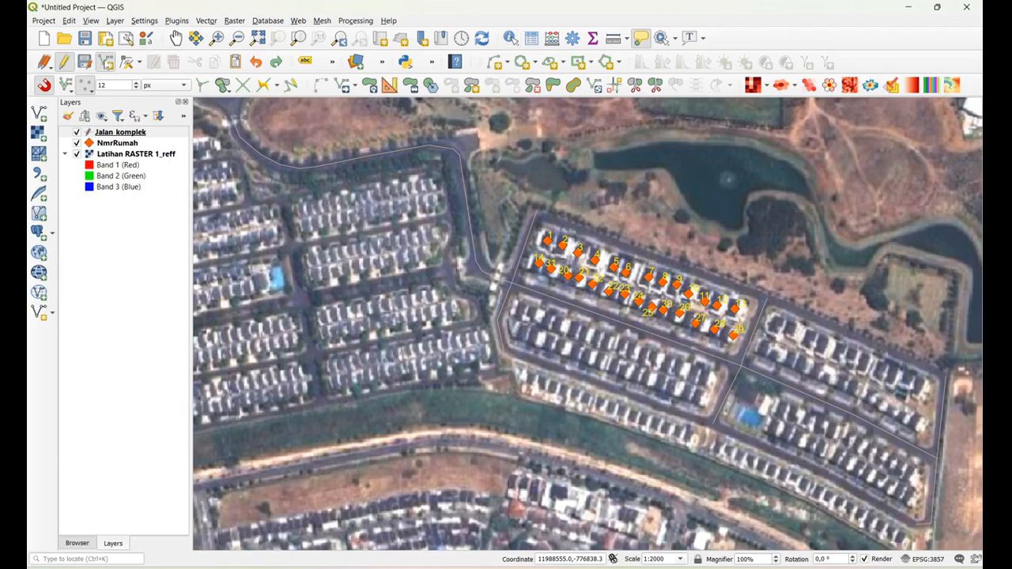
{"action": "left_click", "coordinate": [540, 217]}
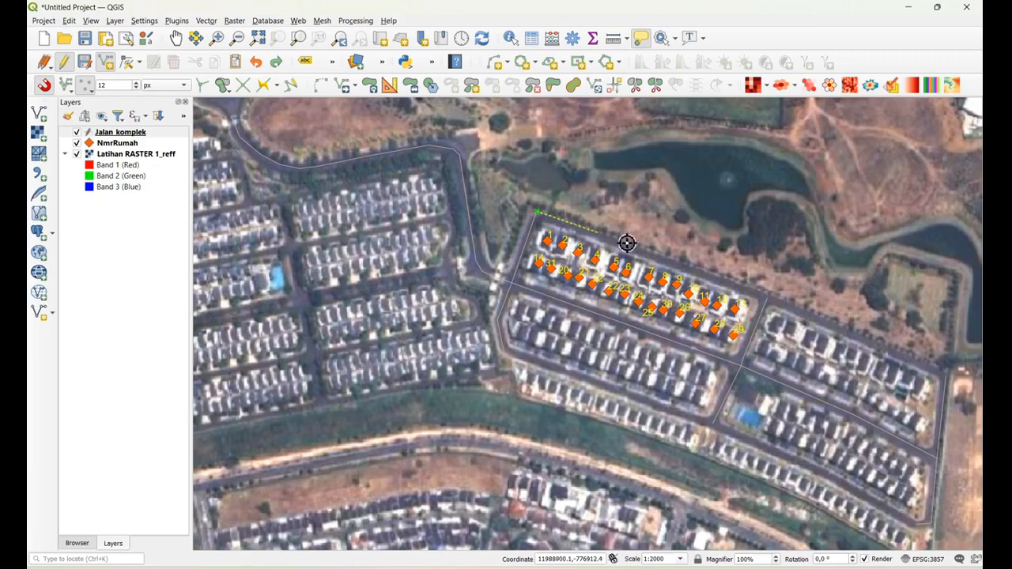
{"action": "left_click", "coordinate": [772, 301]}
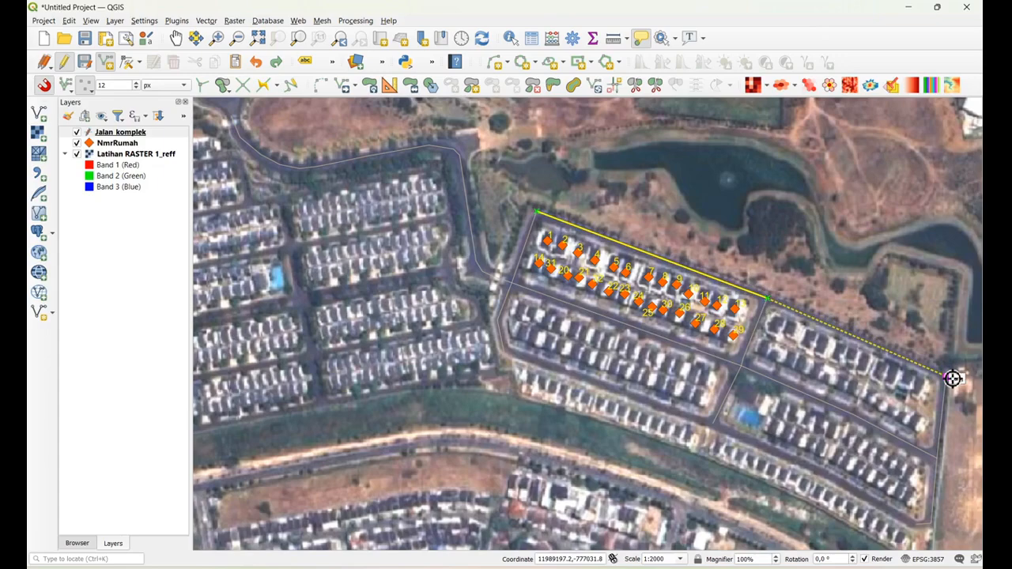
{"action": "right_click", "coordinate": [952, 378]}
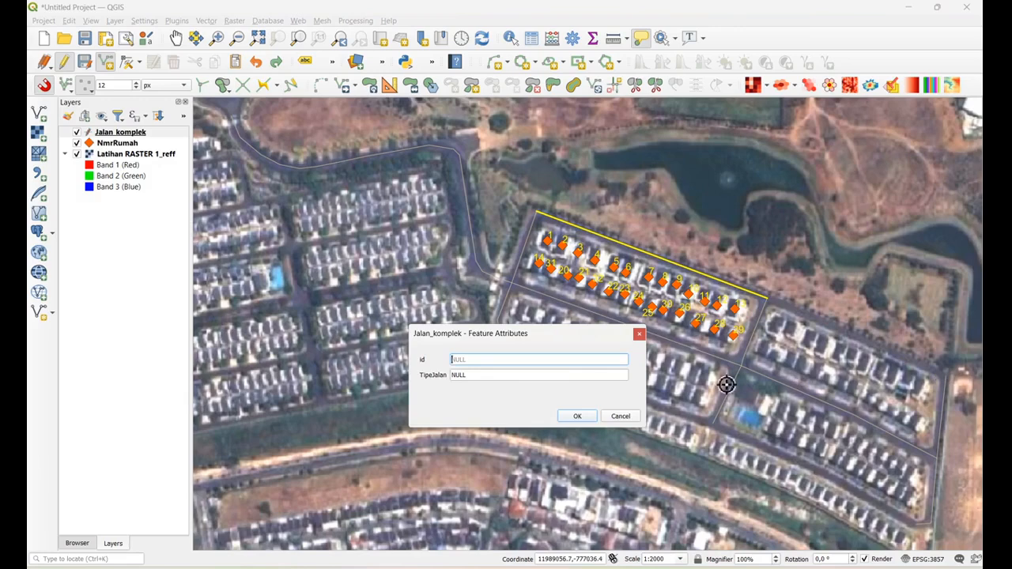
{"action": "left_click", "coordinate": [490, 377]}
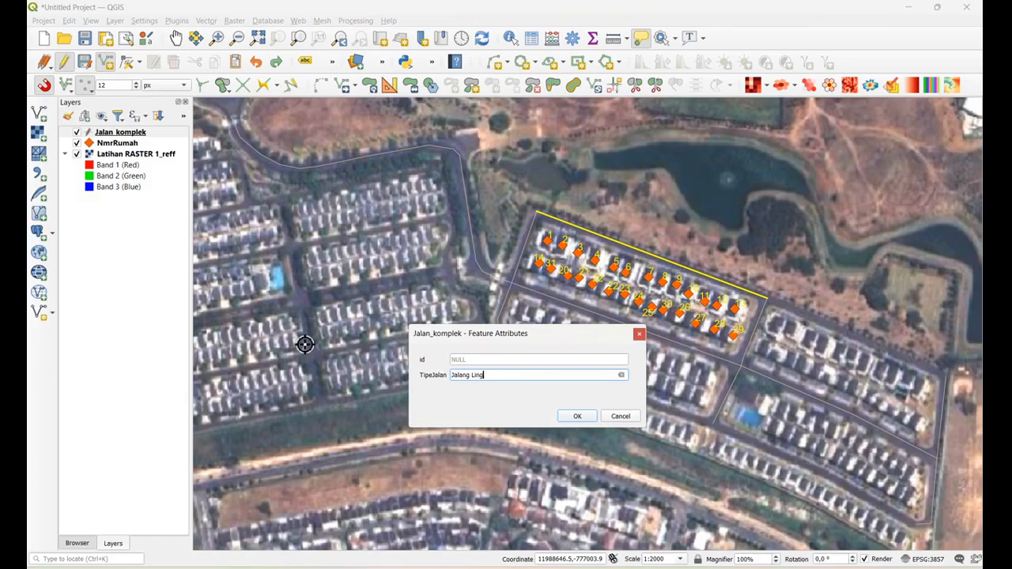
{"action": "type", "text": "Jalang Lingkungan"}
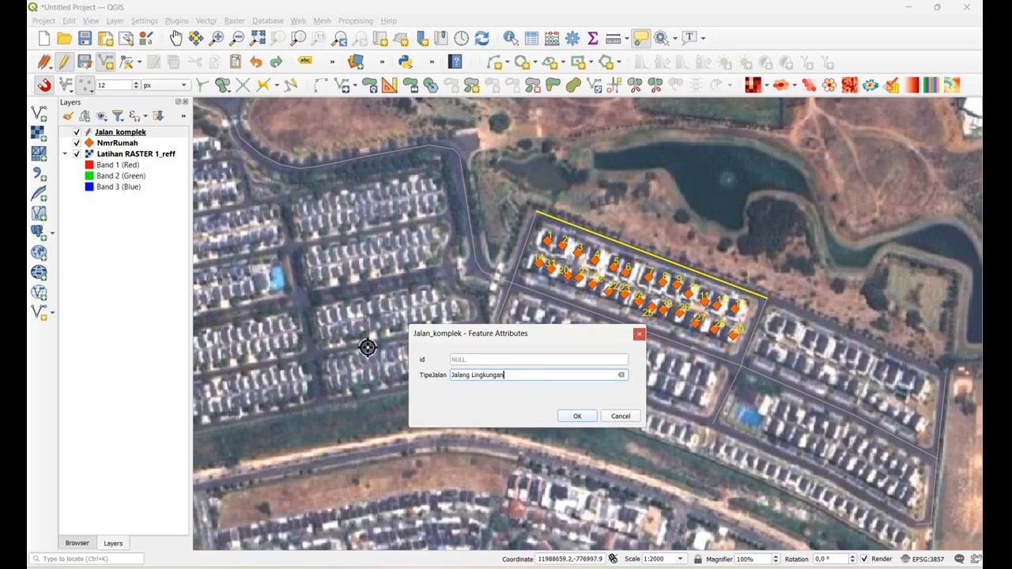
{"action": "left_click", "coordinate": [577, 416]}
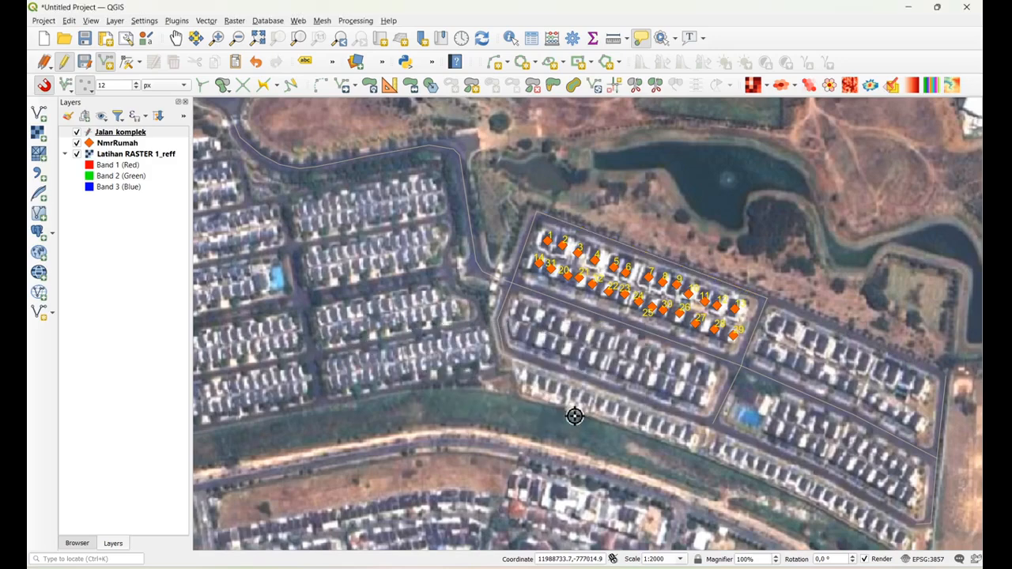
Digitize the road along the south side of the eastern complex from its west corner to its southeast corner, with TipeJalan Jalan Lingkungan
{"action": "left_click", "coordinate": [506, 351]}
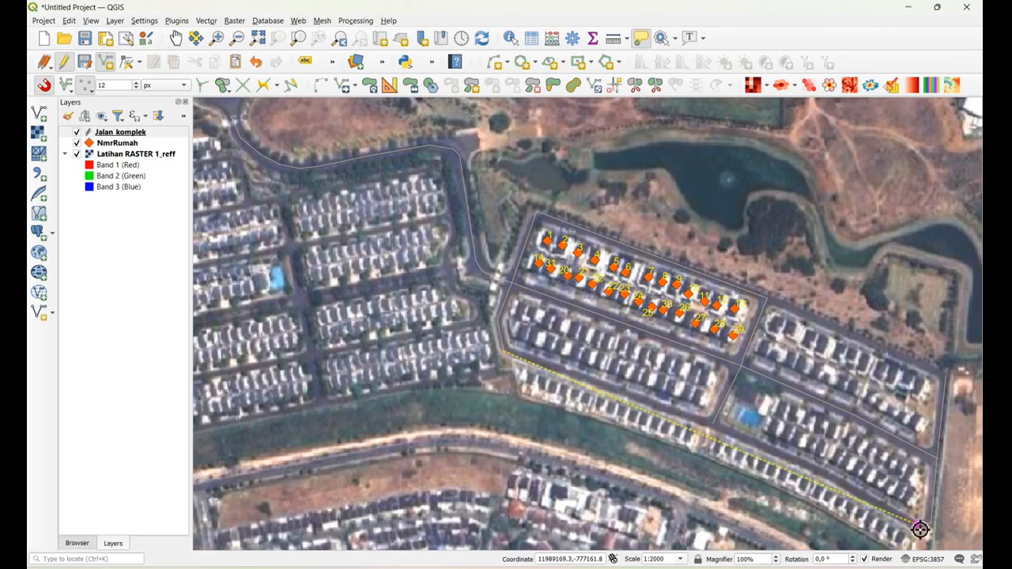
{"action": "left_click", "coordinate": [709, 421]}
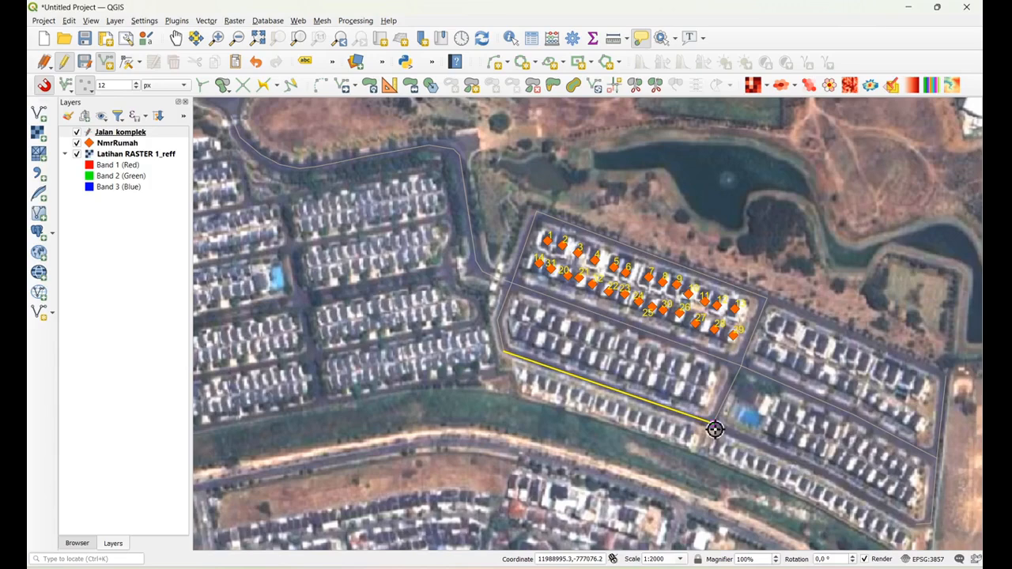
{"action": "left_click", "coordinate": [921, 529]}
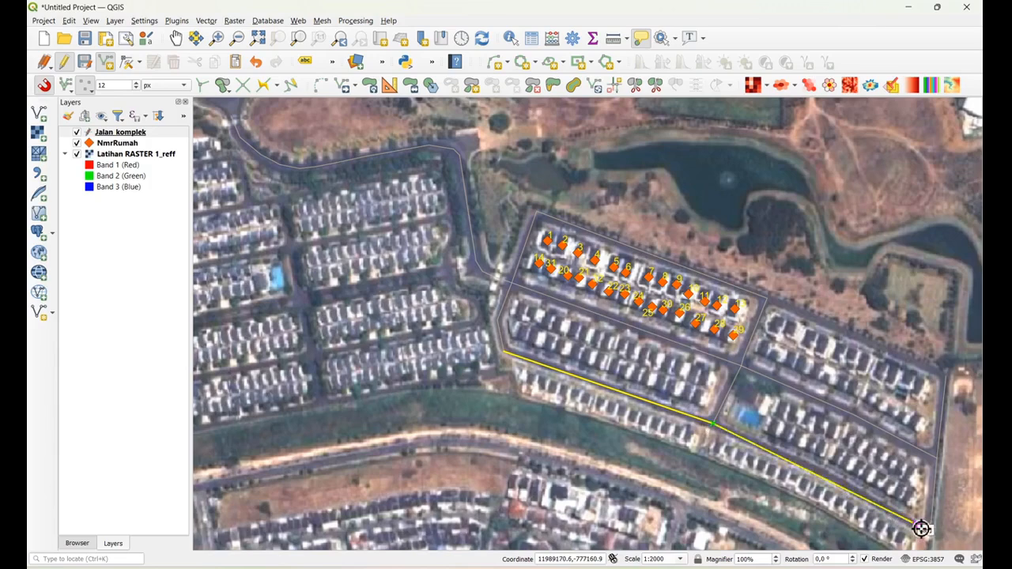
{"action": "right_click", "coordinate": [921, 529]}
{"action": "key", "text": "Tab"}
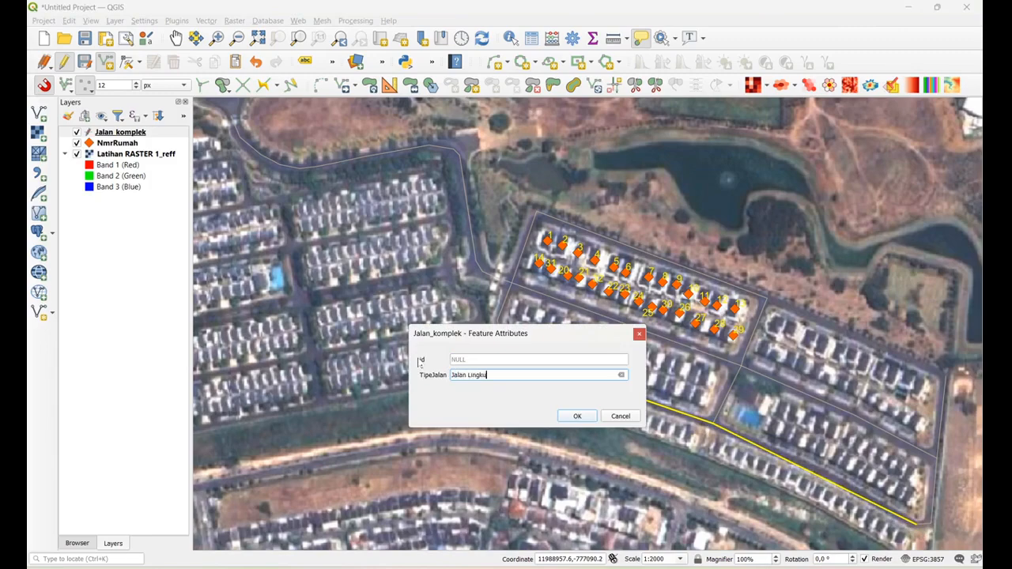
{"action": "left_click", "coordinate": [577, 416]}
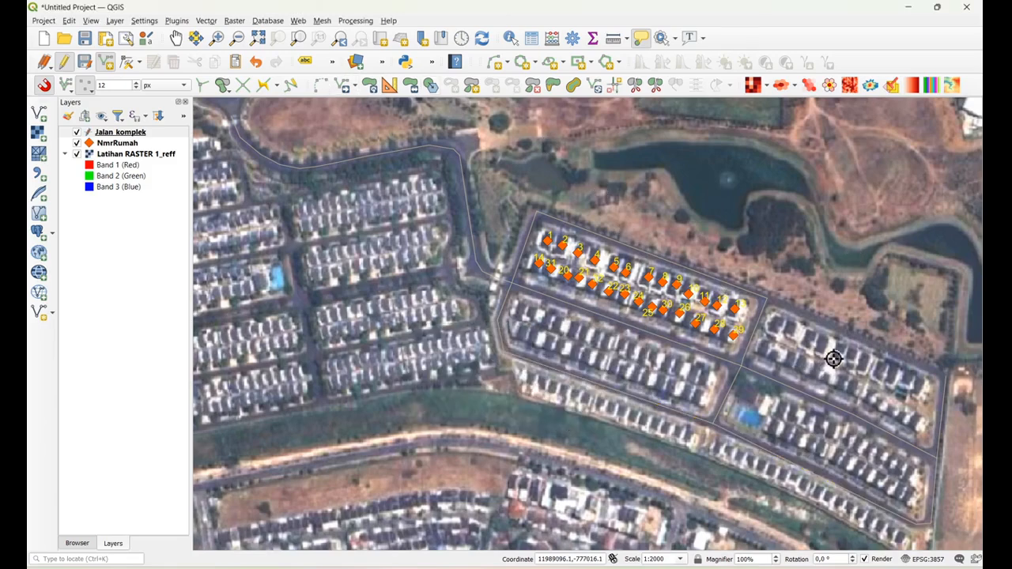
Digitize the road along the north edge of the easternmost housing block up to its northeast corner, with TipeJalan Jalan Lingkungan
{"action": "left_click", "coordinate": [770, 303]}
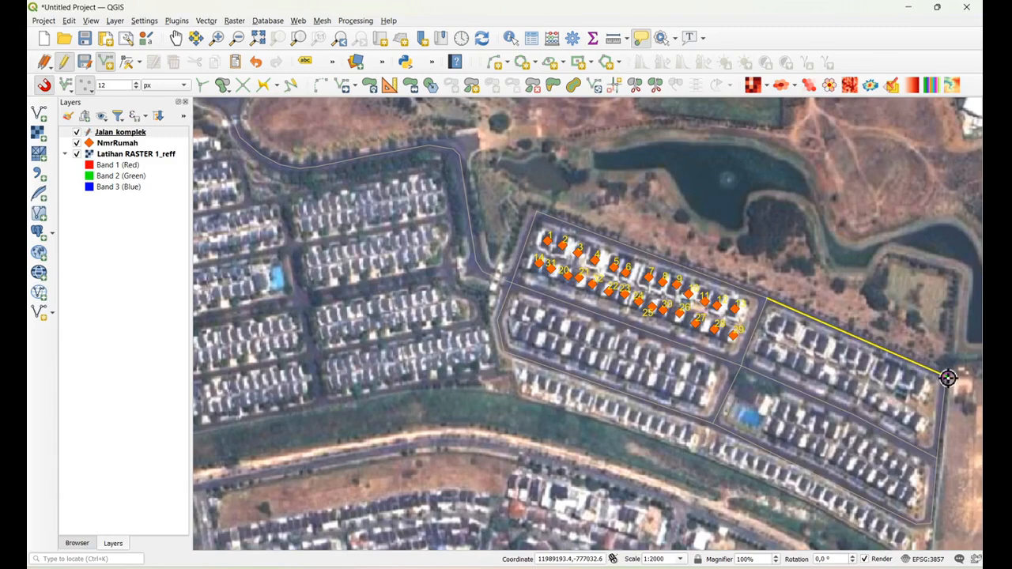
{"action": "right_click", "coordinate": [947, 378]}
{"action": "left_click", "coordinate": [474, 376]}
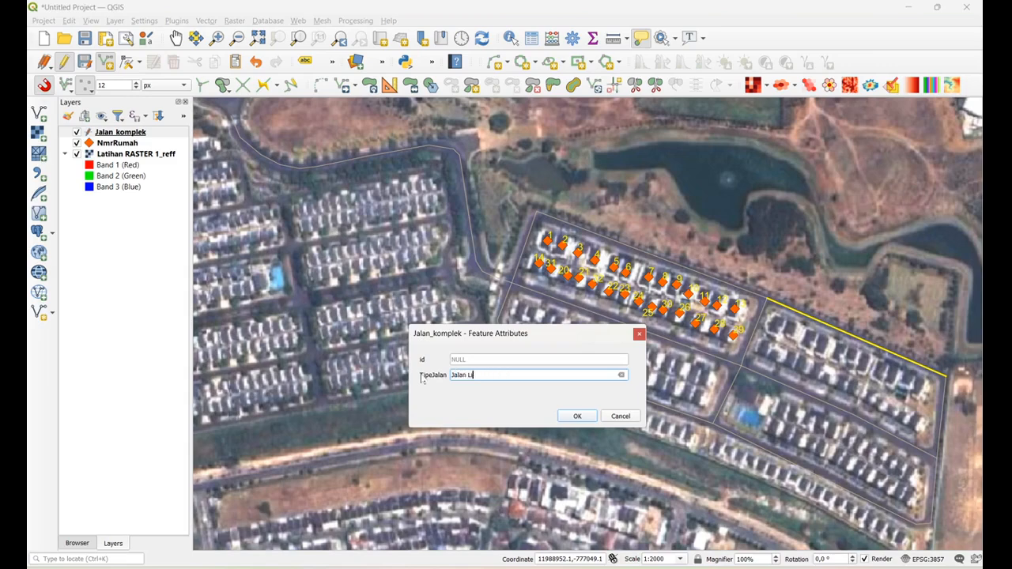
{"action": "left_click", "coordinate": [578, 416]}
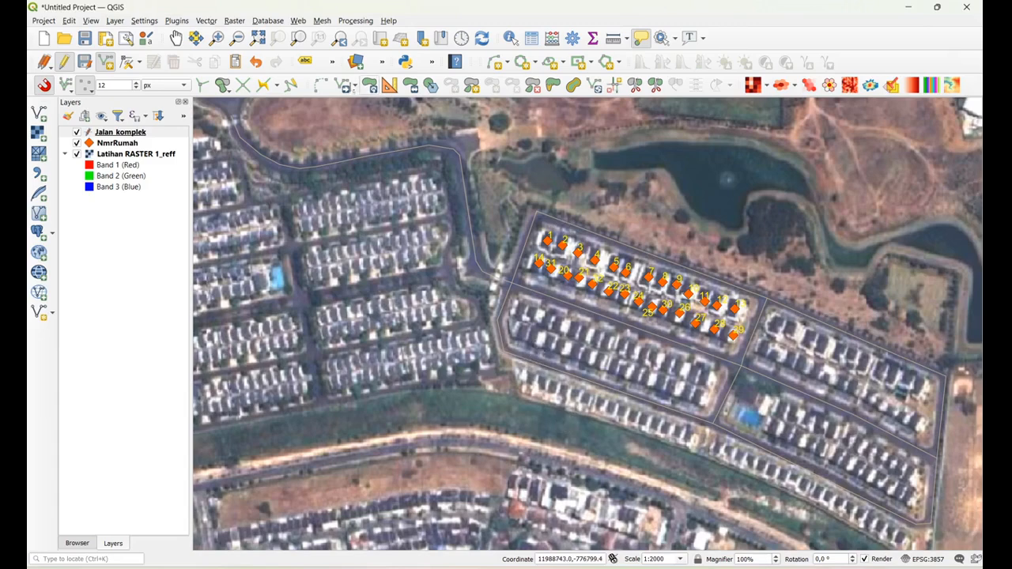
Switch the Jalan_komplek layer's symbology to Categorized, using the TipeJalan field as the value
{"action": "left_click", "coordinate": [145, 135]}
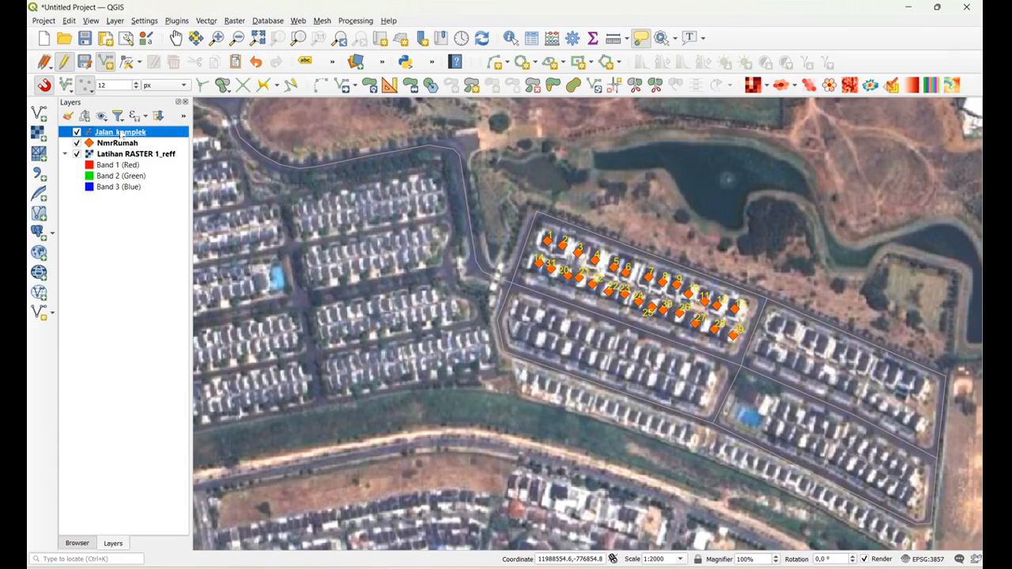
{"action": "double_click", "coordinate": [121, 135]}
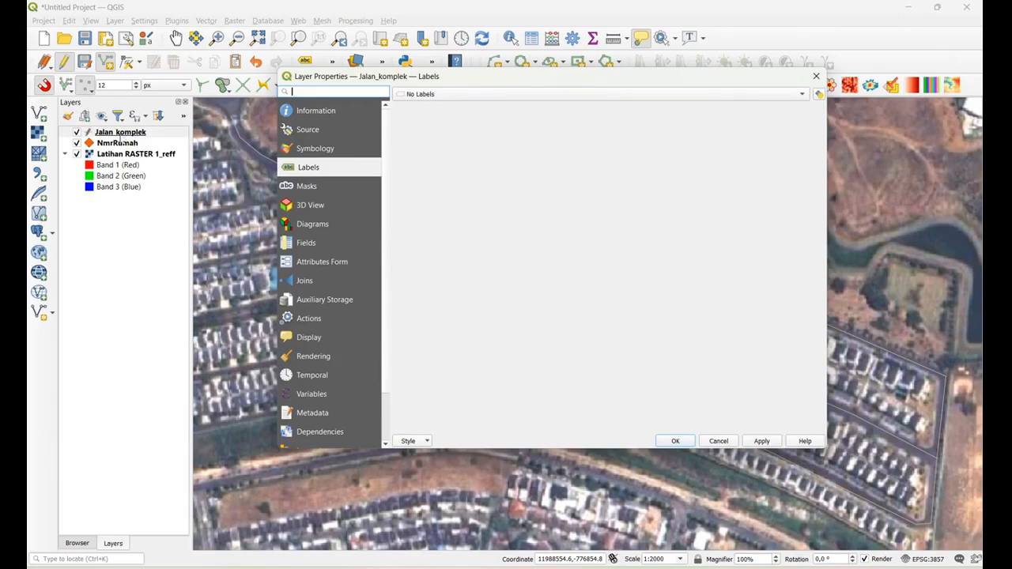
{"action": "left_click", "coordinate": [335, 150]}
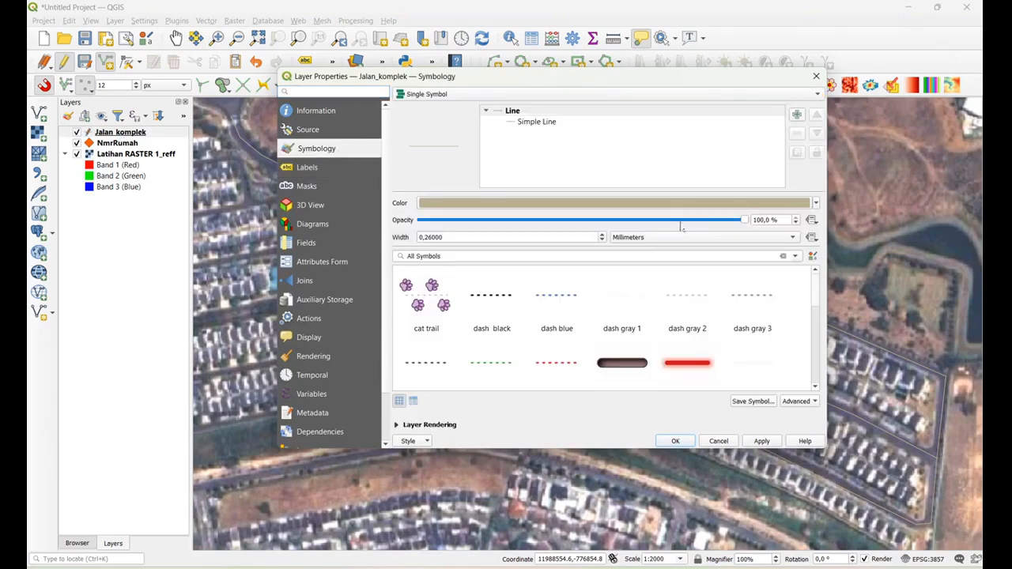
{"action": "left_click", "coordinate": [442, 96]}
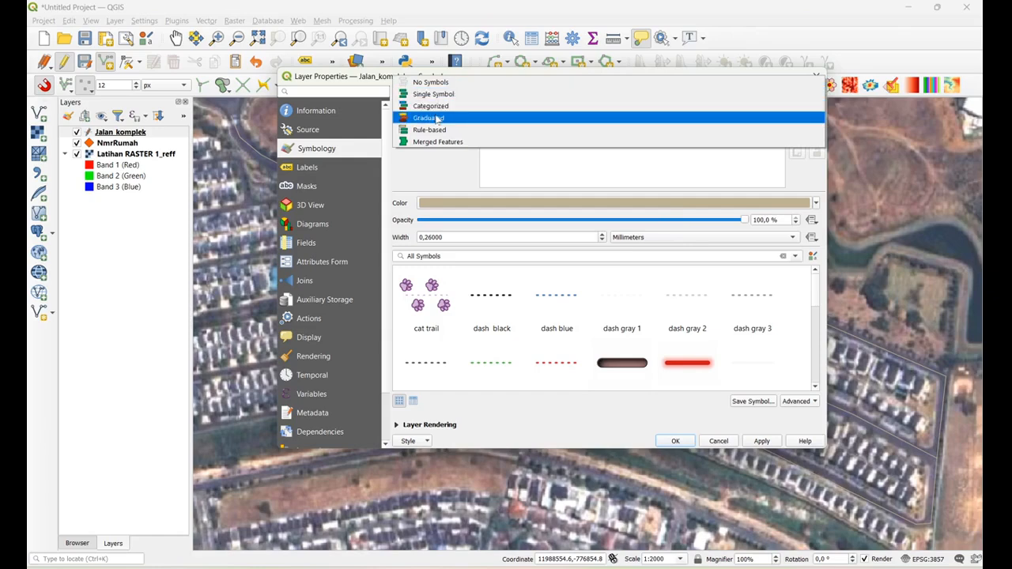
{"action": "key", "text": "Return"}
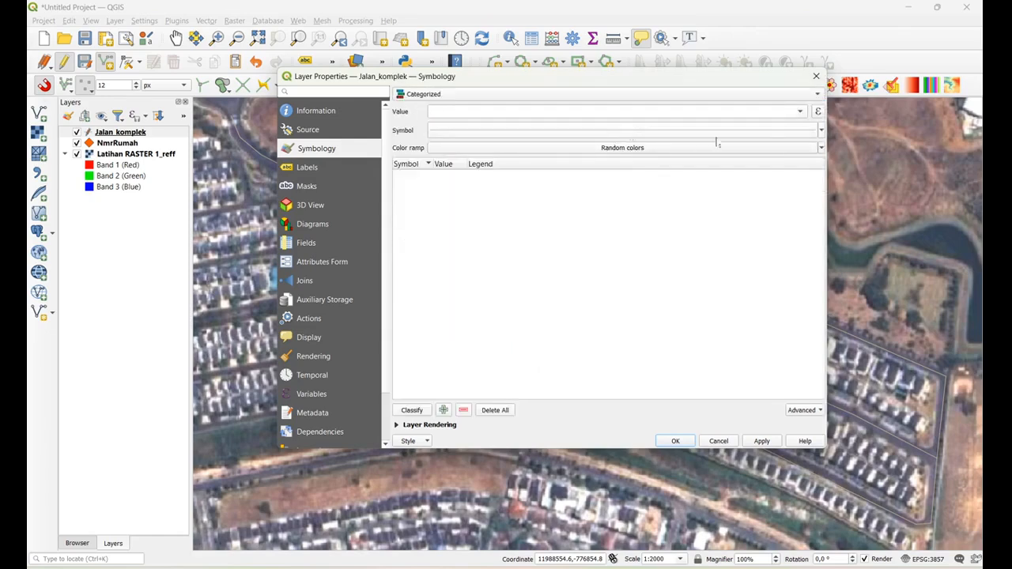
{"action": "left_click", "coordinate": [797, 114]}
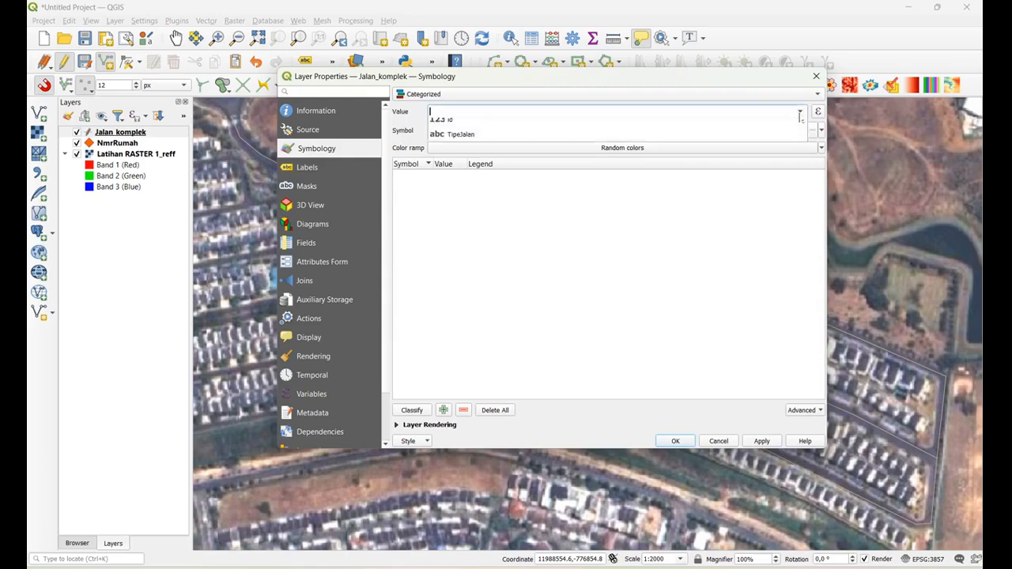
{"action": "left_click", "coordinate": [460, 142]}
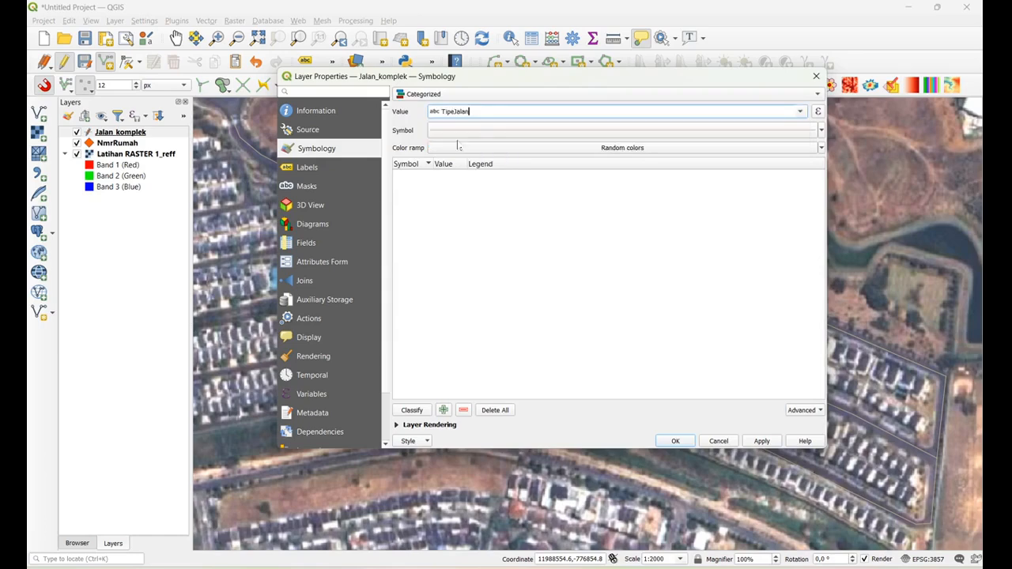
Set the line symbol width for the categories to 1.46 millimetres
{"action": "left_click", "coordinate": [820, 133]}
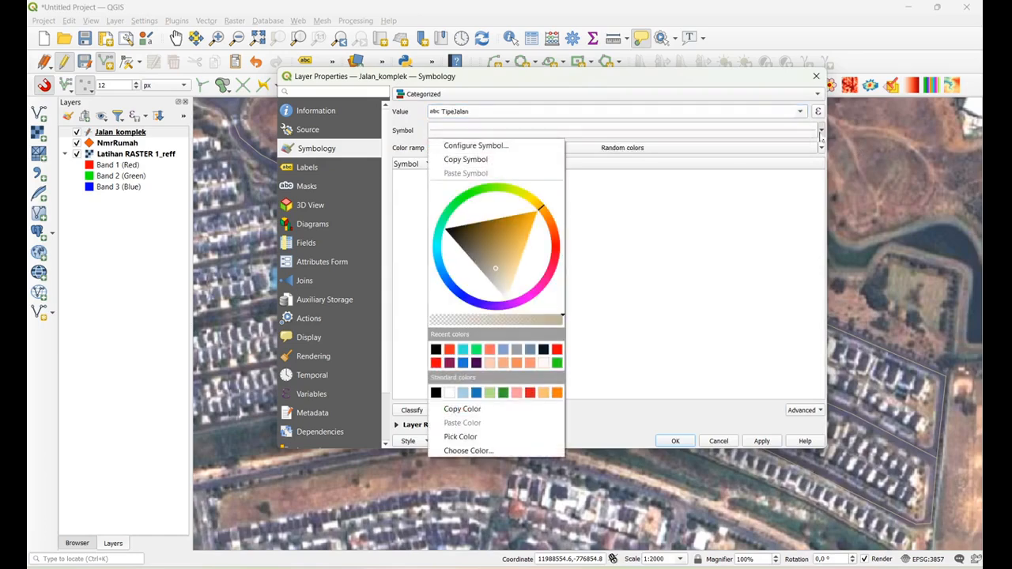
{"action": "left_click", "coordinate": [822, 136]}
{"action": "left_click", "coordinate": [680, 133]}
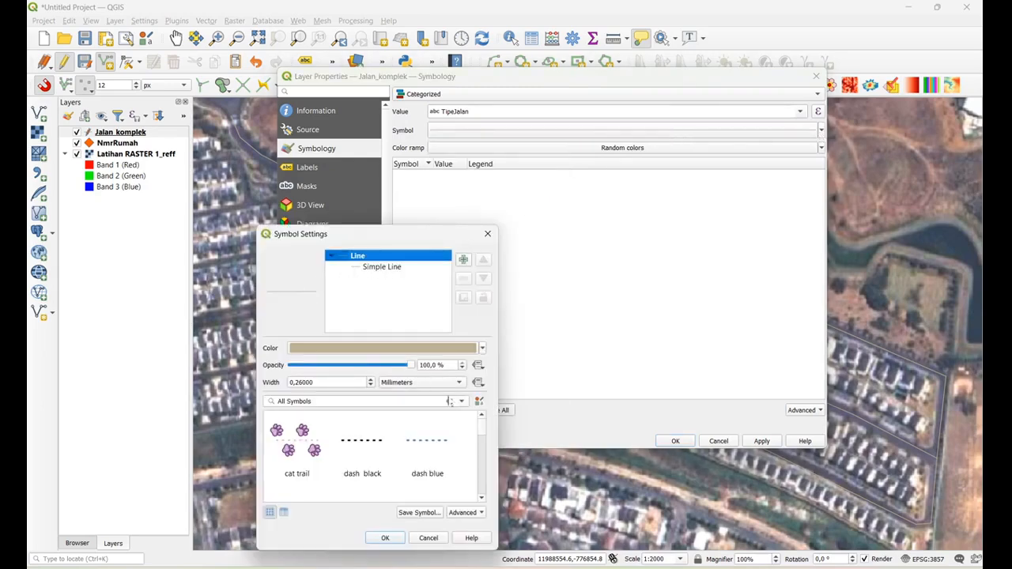
{"action": "scroll", "coordinate": [372, 386], "scroll_direction": "up", "scroll_amount": 4}
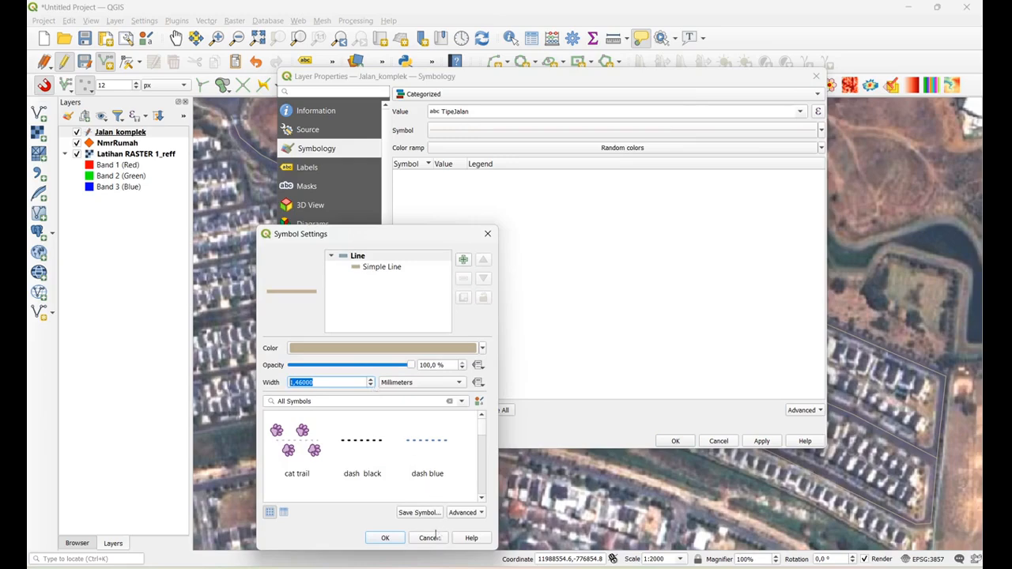
{"action": "left_click", "coordinate": [386, 538]}
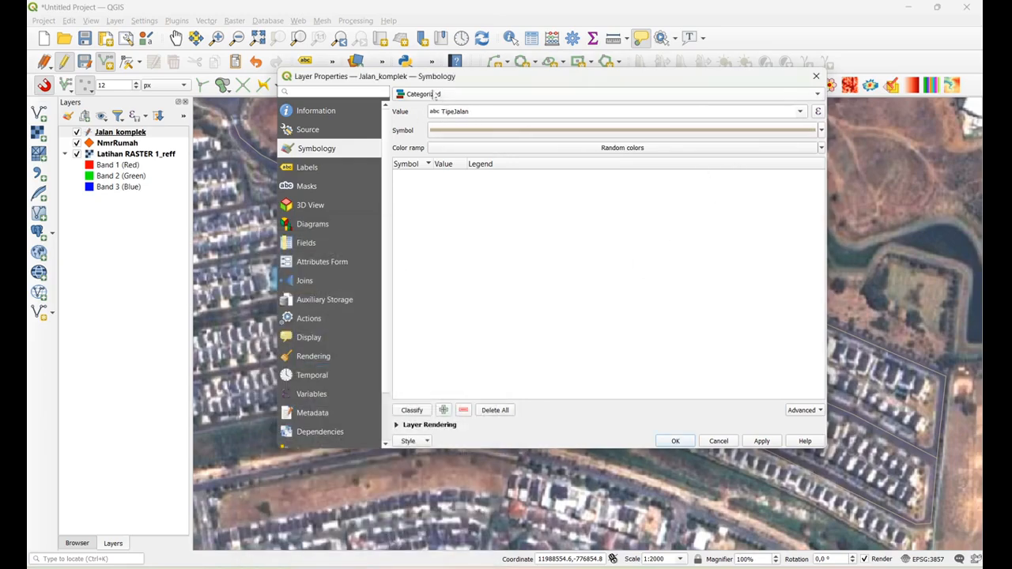
Choose the Spectral color ramp and classify the layer by its TipeJalan values
{"action": "left_click", "coordinate": [822, 148]}
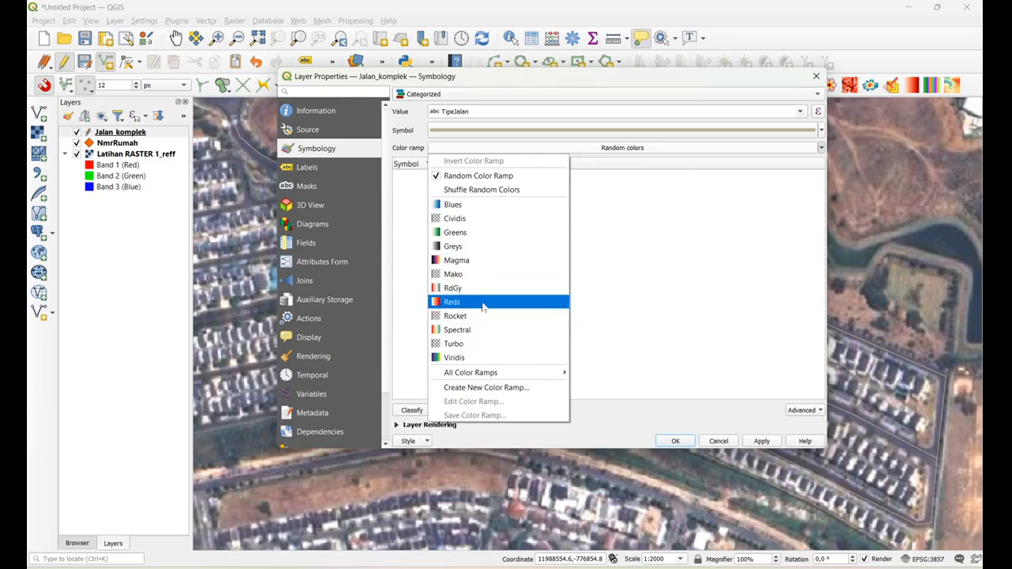
{"action": "left_click", "coordinate": [477, 330]}
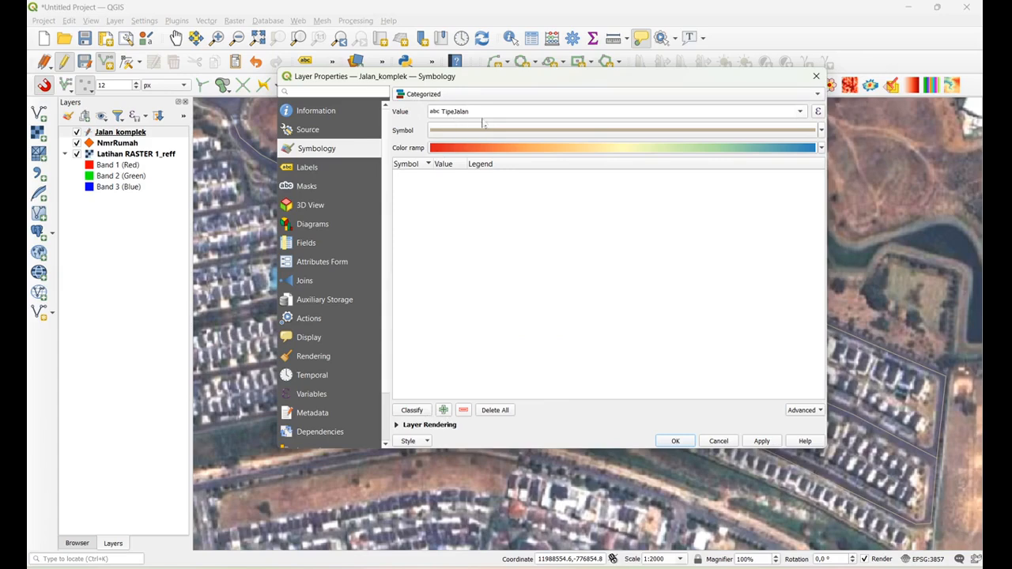
{"action": "left_click", "coordinate": [411, 409]}
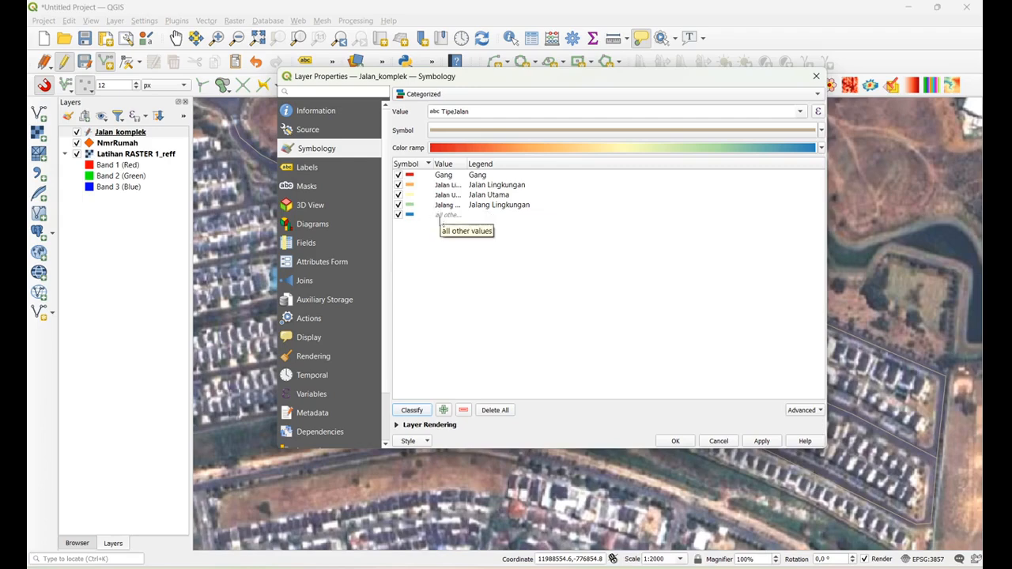
Remove the all other values category and apply the categorized symbology to Jalan_komplek
{"action": "left_click", "coordinate": [447, 217]}
{"action": "left_click", "coordinate": [464, 412]}
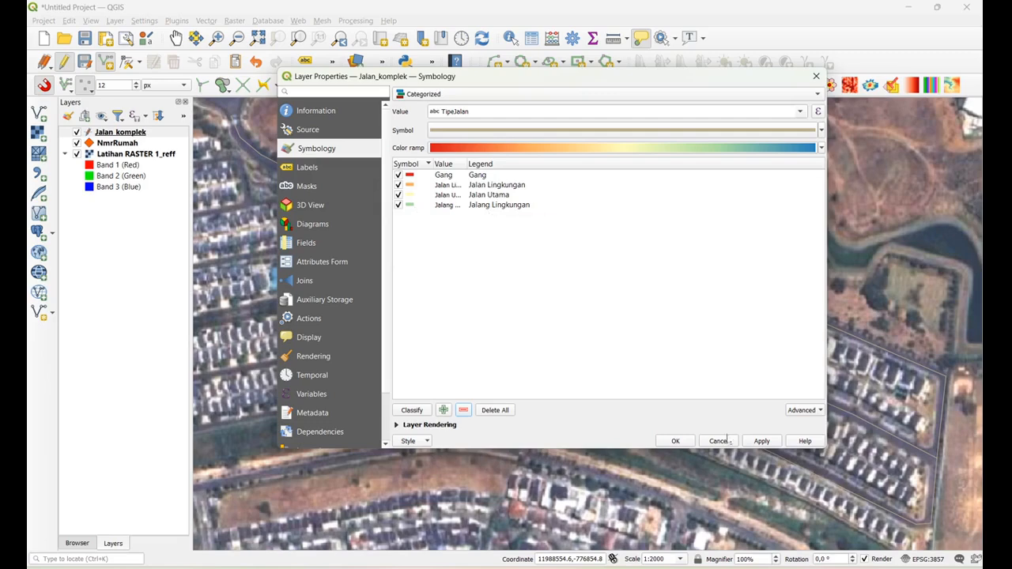
{"action": "left_click", "coordinate": [762, 442]}
{"action": "left_click", "coordinate": [677, 441]}
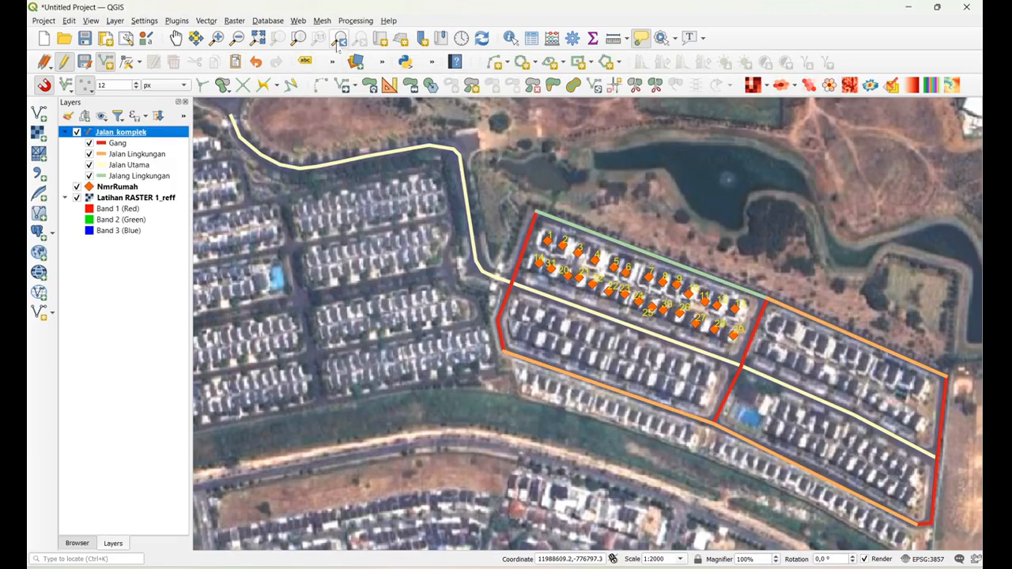
Correct the TipeJalan value of the road along the northern edge of the numbered houses to Jalan Lingkungan
{"action": "left_click", "coordinate": [510, 37]}
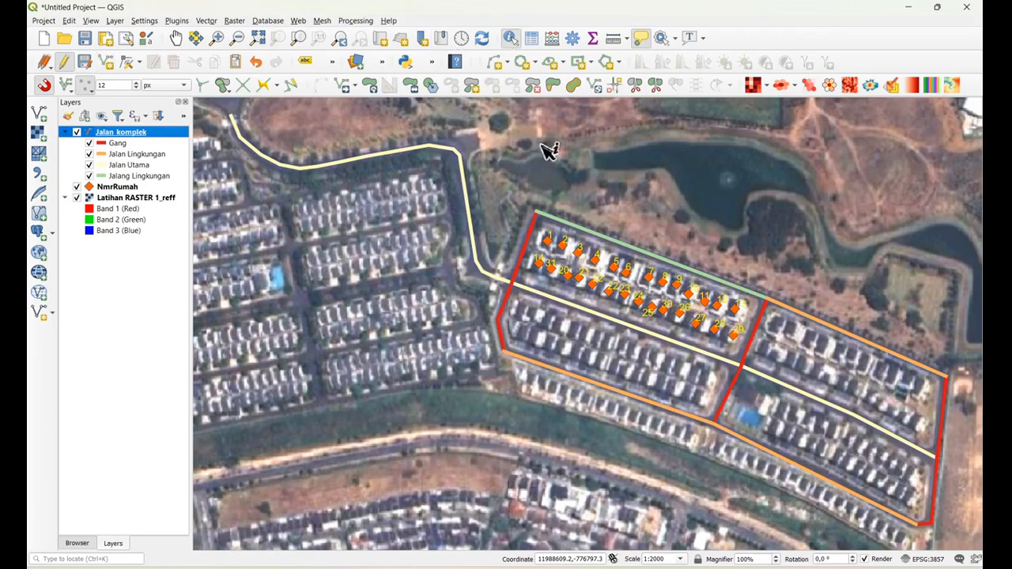
{"action": "left_click", "coordinate": [605, 240]}
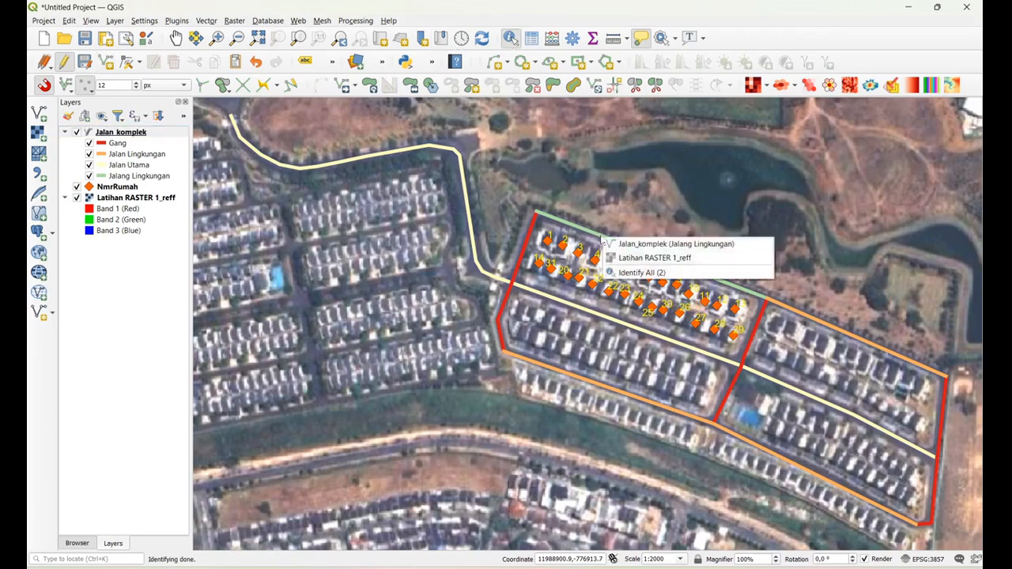
{"action": "left_click", "coordinate": [677, 245]}
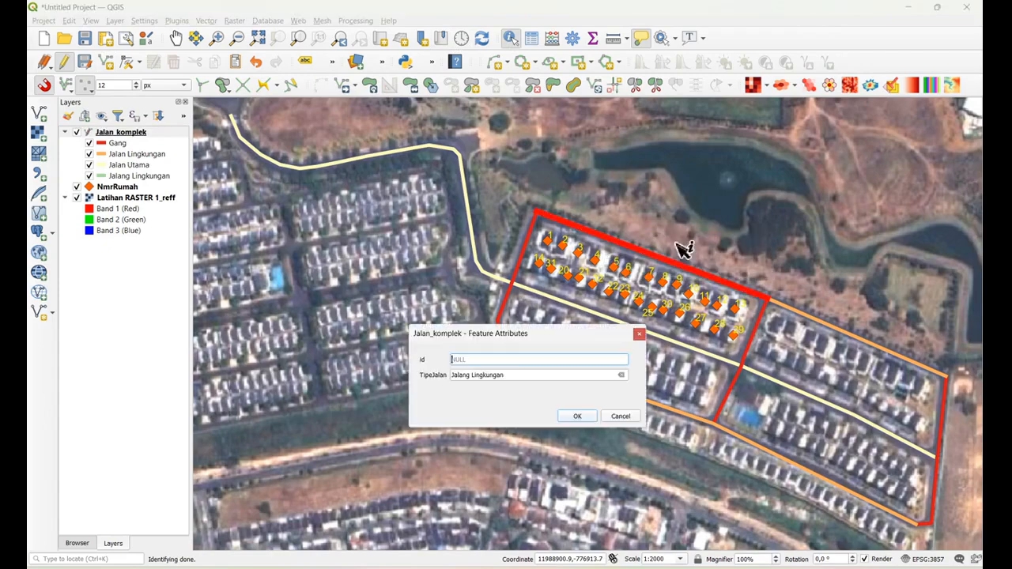
{"action": "left_click", "coordinate": [471, 376]}
{"action": "key", "text": "BackSpace"}
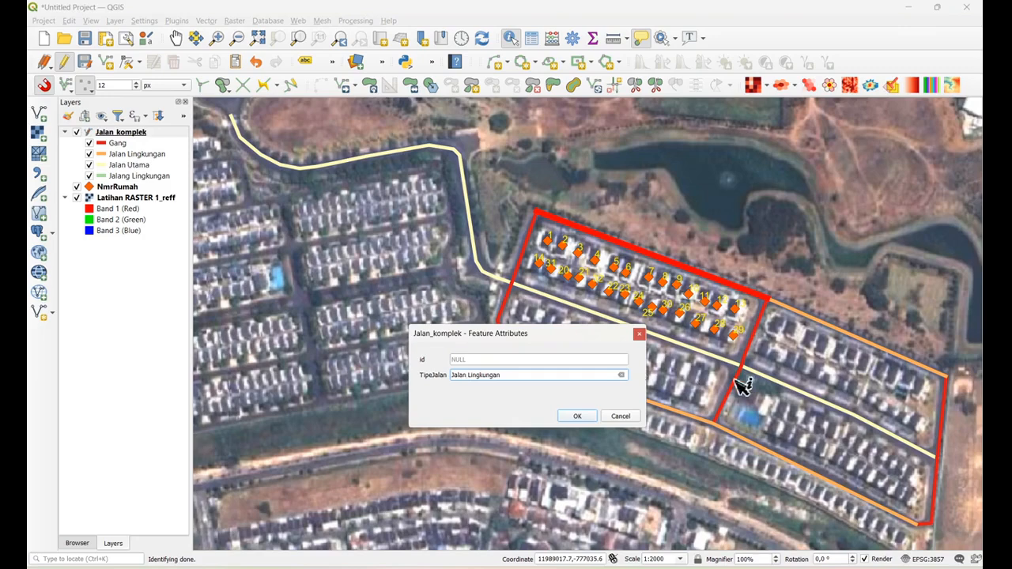
{"action": "left_click", "coordinate": [577, 416]}
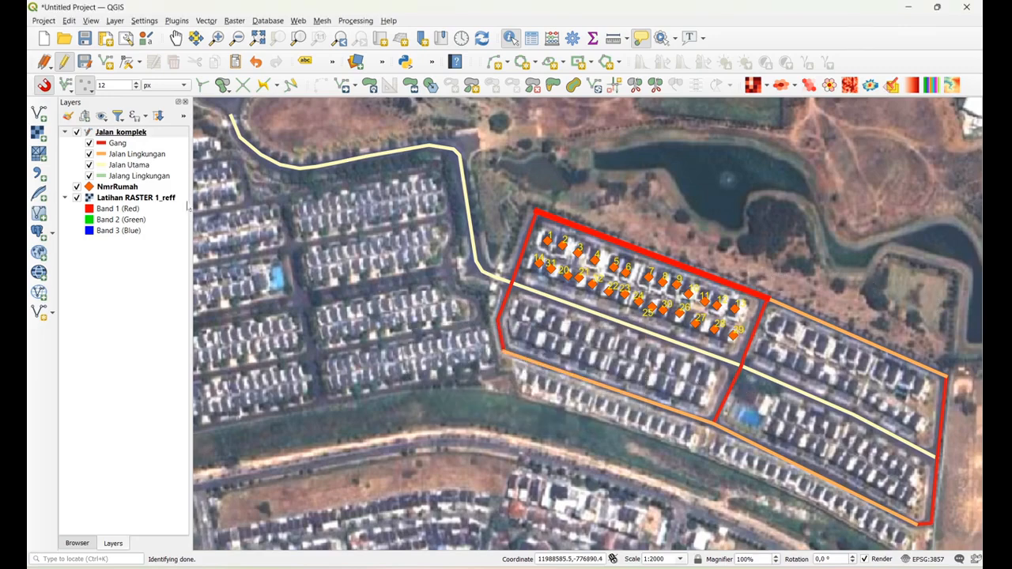
Delete all existing categories of the Jalan_komplek layer and classify it again by TipeJalan
{"action": "left_click", "coordinate": [126, 133]}
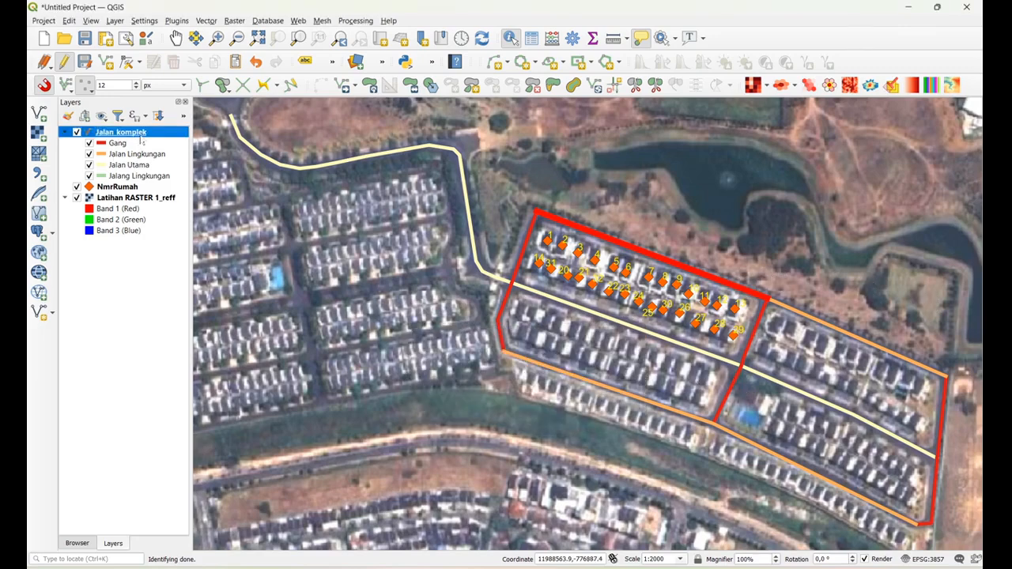
{"action": "double_click", "coordinate": [134, 133]}
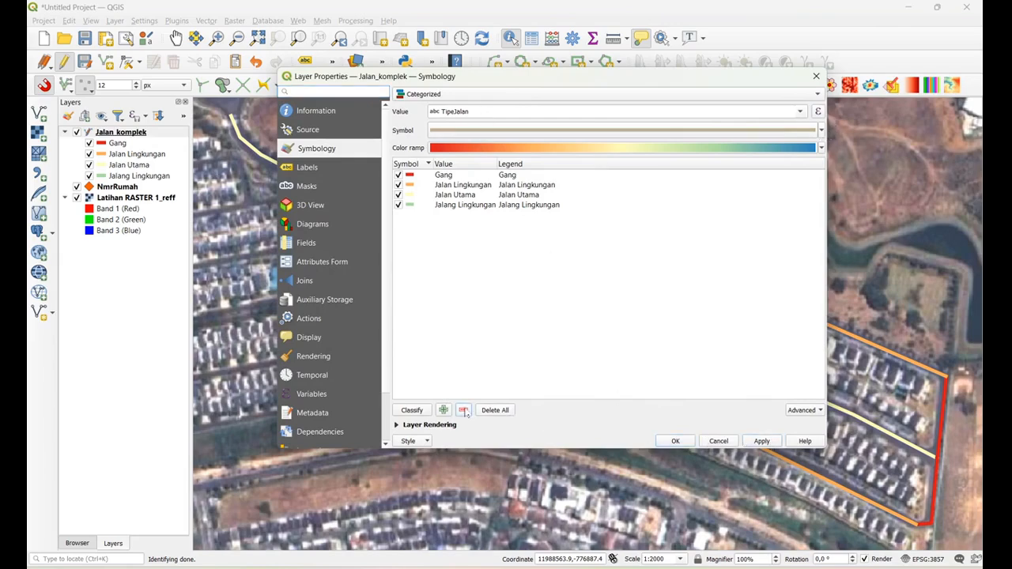
{"action": "left_click", "coordinate": [495, 411]}
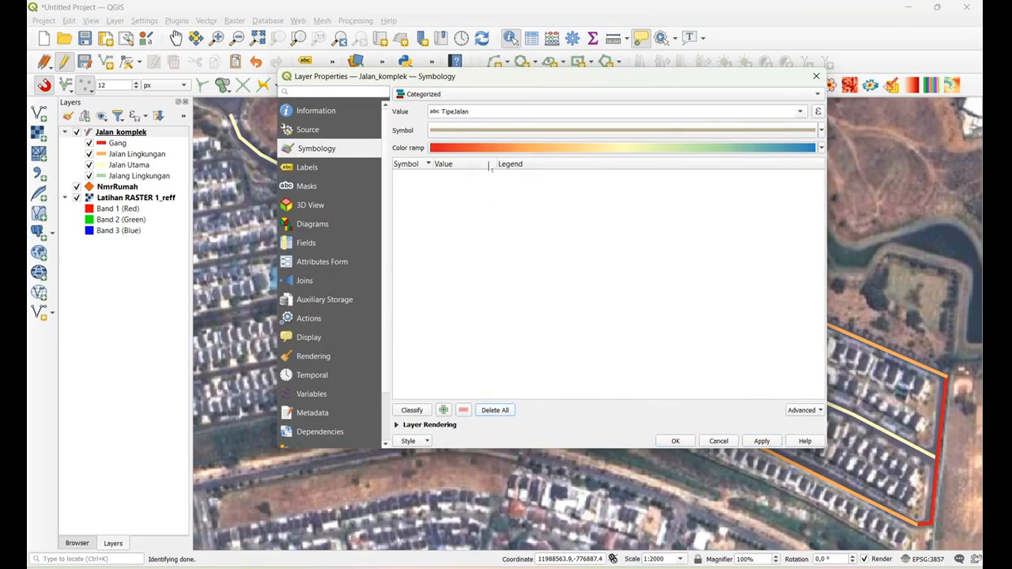
{"action": "left_click", "coordinate": [411, 411]}
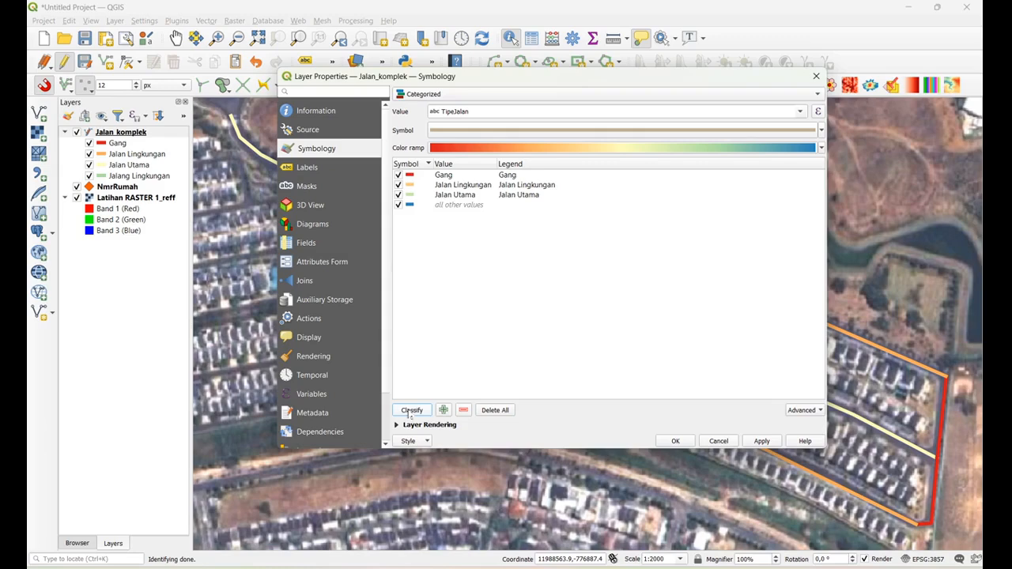
{"action": "left_click", "coordinate": [431, 205]}
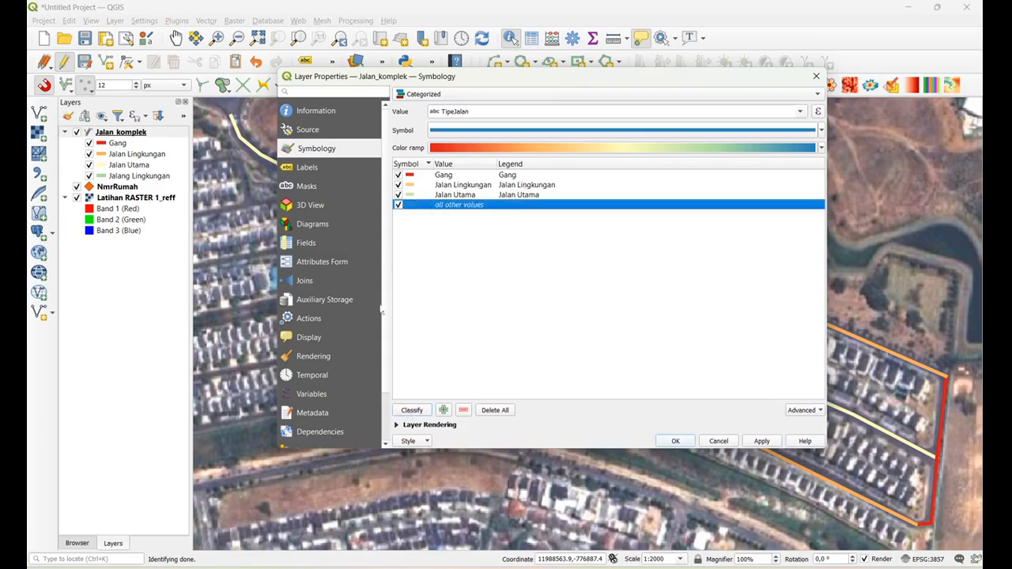
{"action": "left_click", "coordinate": [498, 411]}
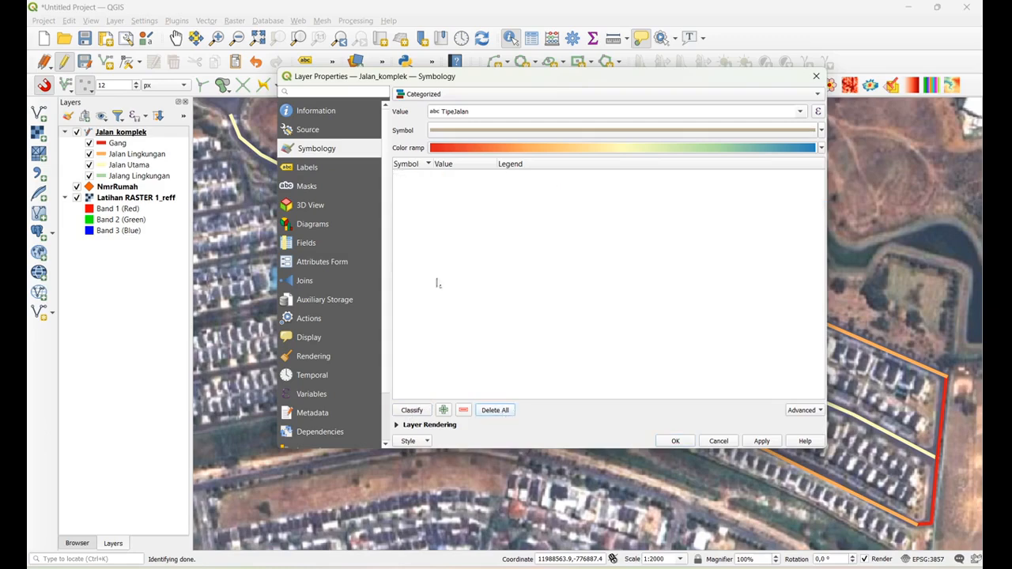
{"action": "left_click", "coordinate": [414, 412]}
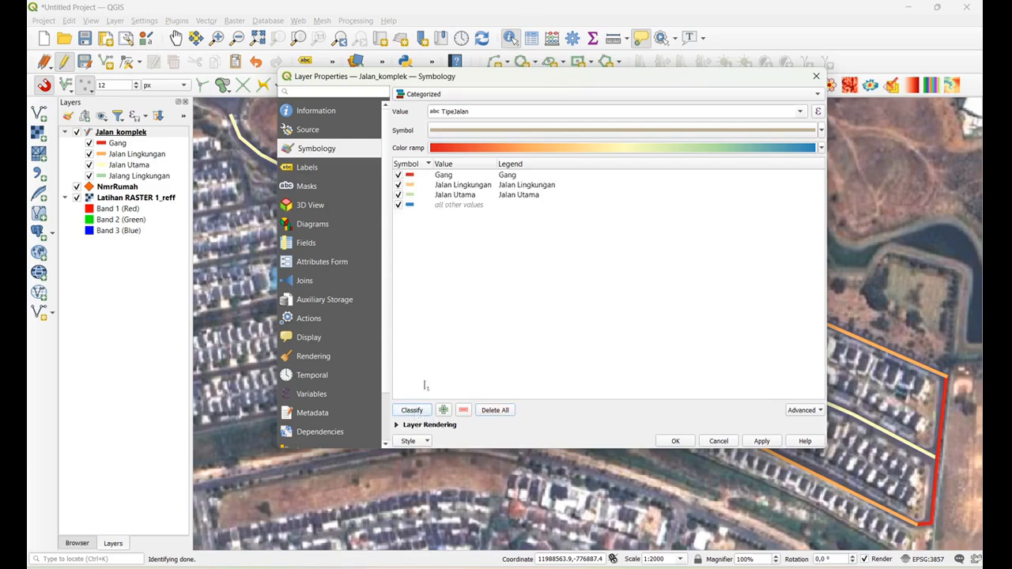
Remove the all other values category and apply the reclassified symbology to Jalan_komplek
{"action": "left_click", "coordinate": [477, 196]}
{"action": "left_click", "coordinate": [477, 205]}
{"action": "left_click", "coordinate": [463, 410]}
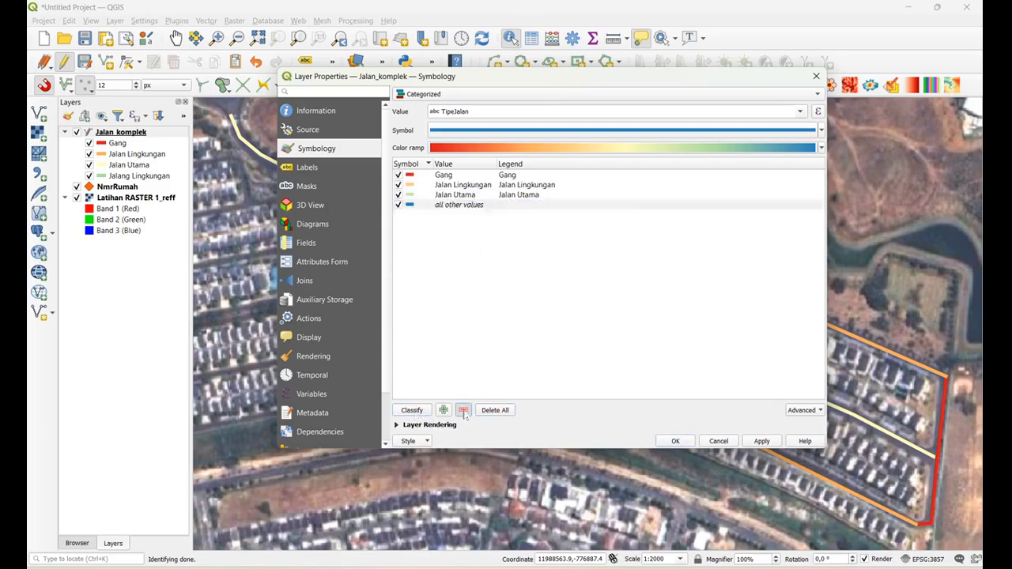
{"action": "left_click", "coordinate": [763, 444]}
{"action": "left_click", "coordinate": [680, 442]}
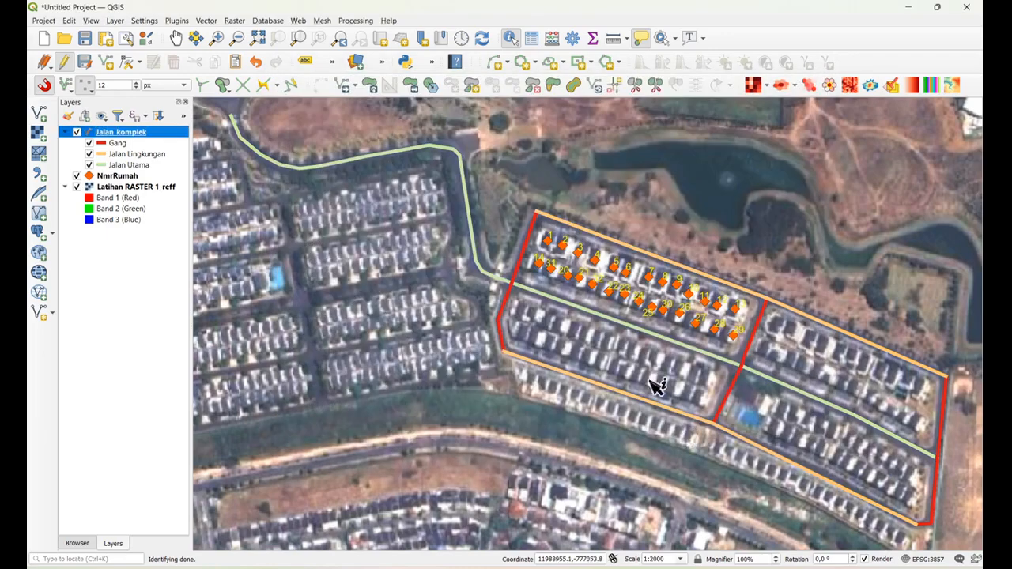
Try to move the Jalan Utama category to the top of Jalan_komplek's category list
{"action": "double_click", "coordinate": [140, 135]}
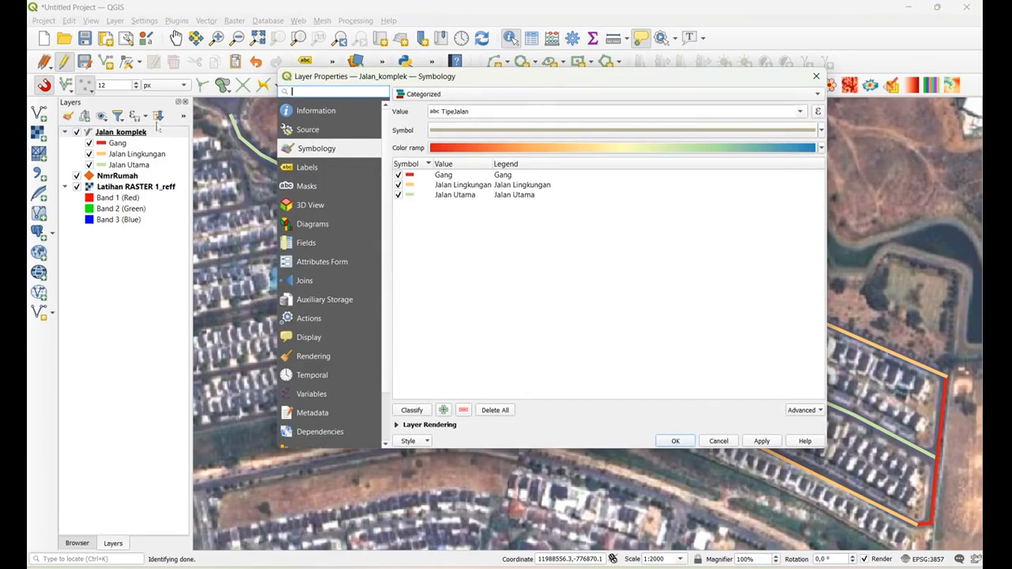
{"action": "left_click", "coordinate": [467, 186]}
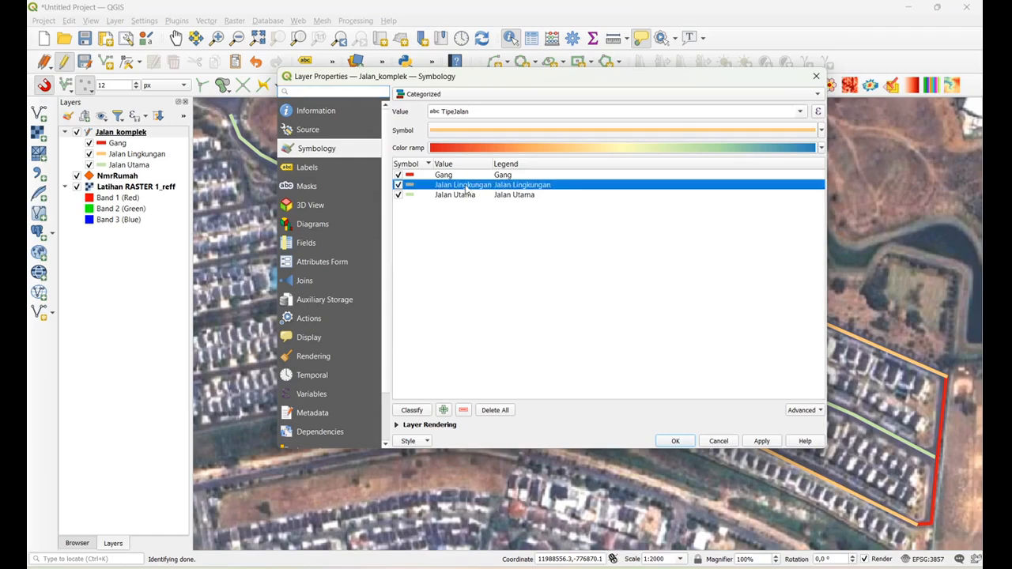
{"action": "left_click_drag", "start_coordinate": [465, 197], "coordinate": [465, 177]}
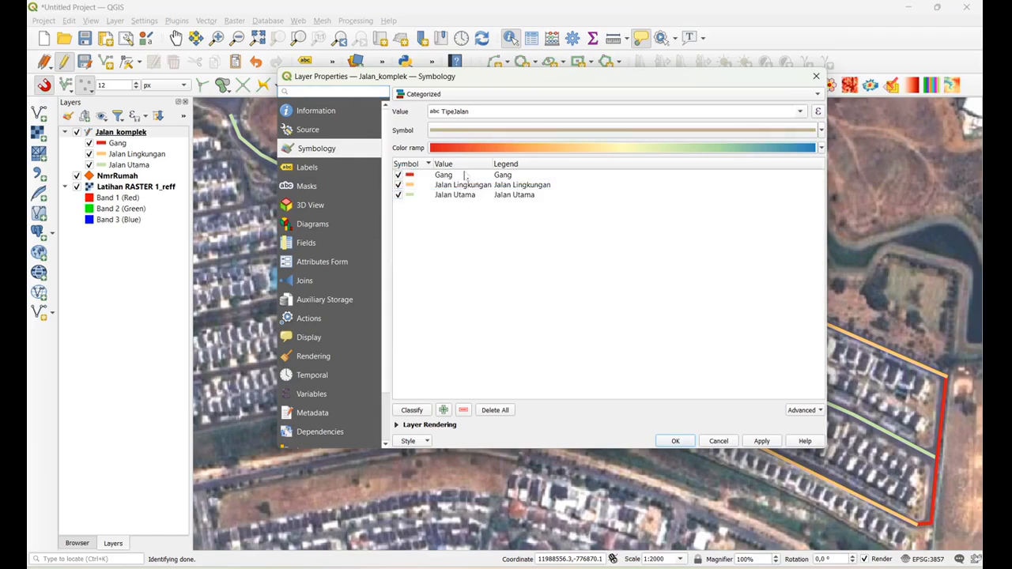
{"action": "left_click", "coordinate": [465, 196]}
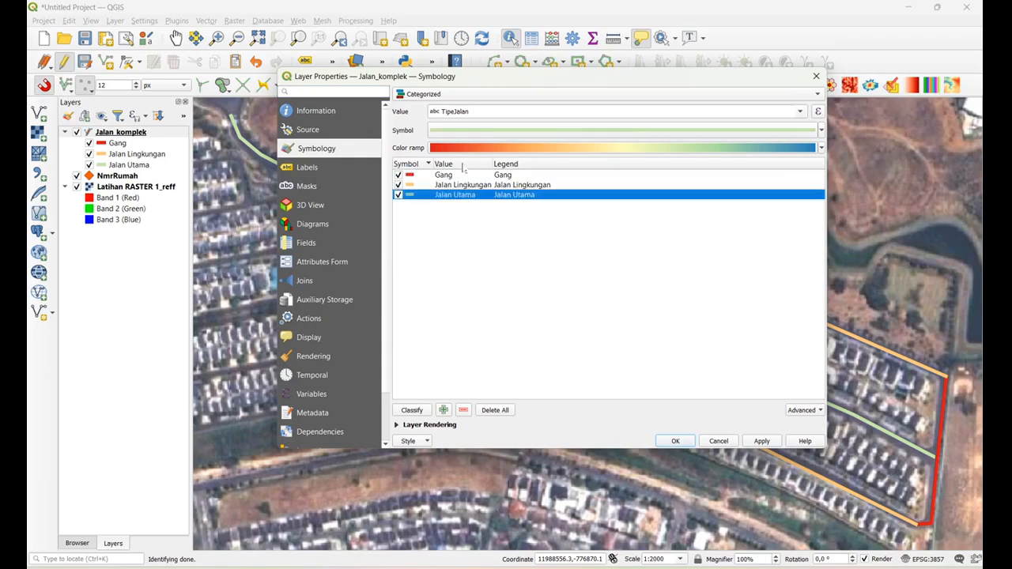
{"action": "left_click_drag", "start_coordinate": [453, 199], "coordinate": [455, 171]}
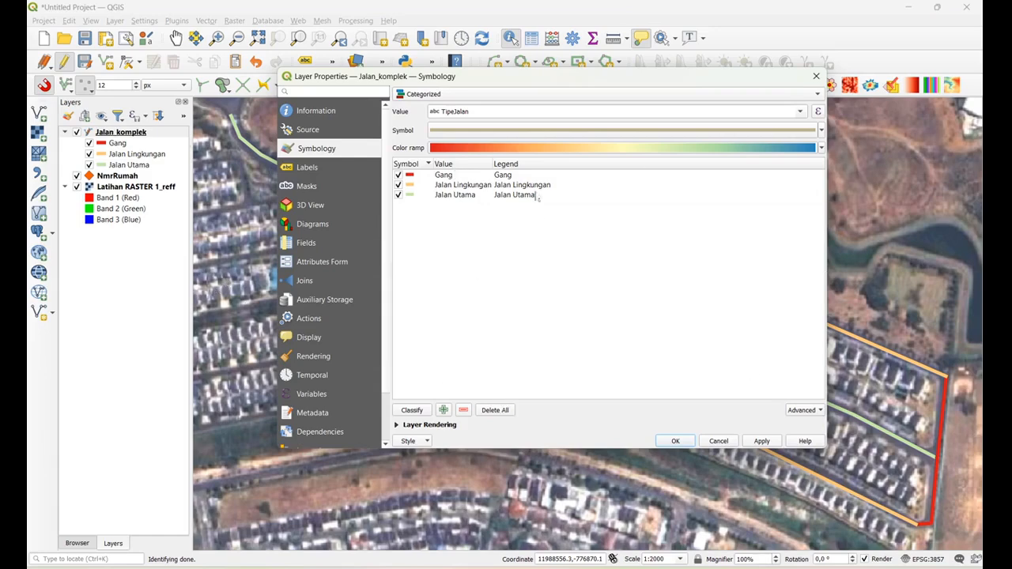
Change the Jalan Utama category's line symbol to the topo main road preset
{"action": "left_click", "coordinate": [473, 197]}
{"action": "double_click", "coordinate": [419, 196]}
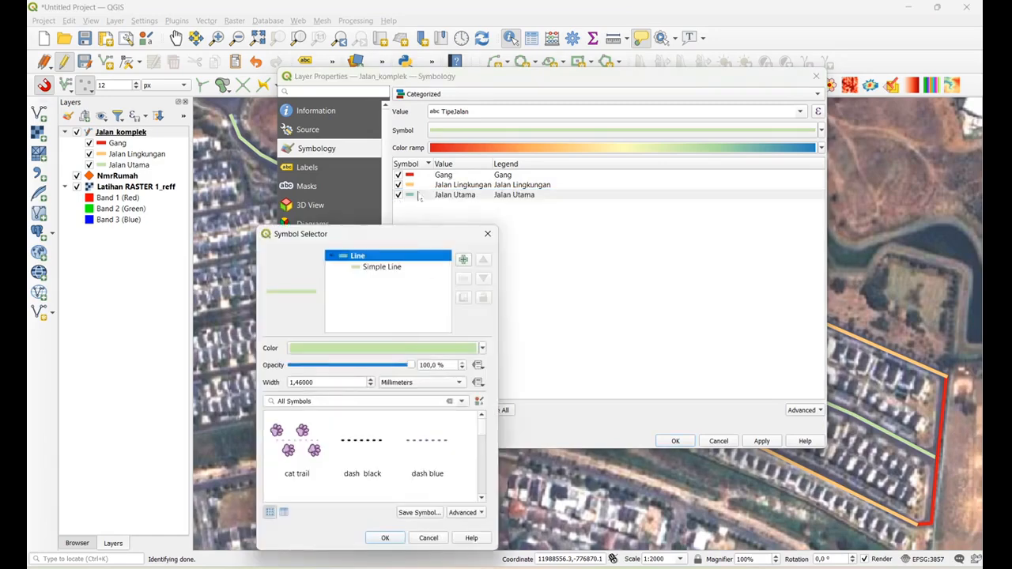
{"action": "left_click", "coordinate": [370, 379]}
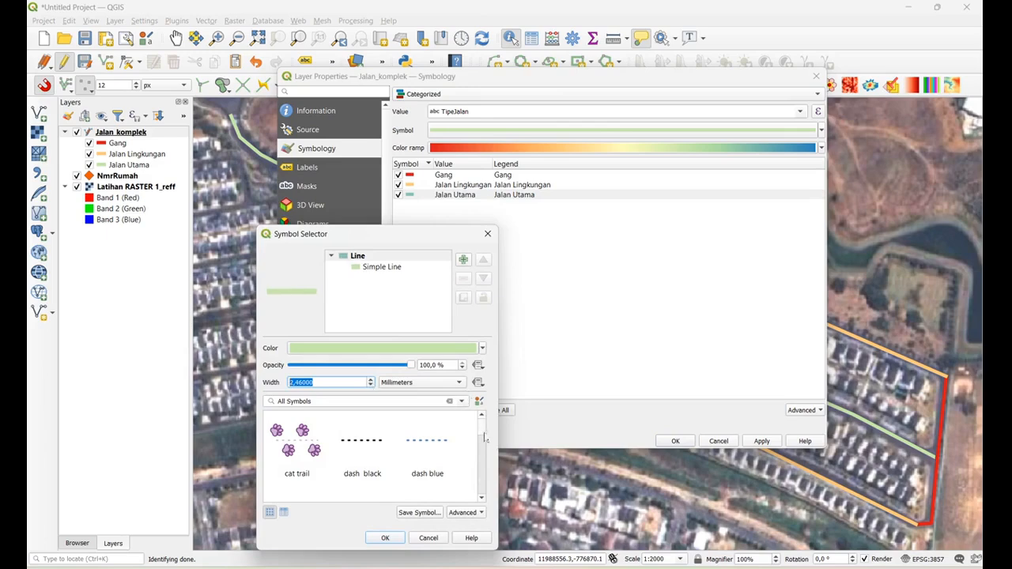
{"action": "left_click_drag", "start_coordinate": [484, 436], "coordinate": [484, 480]}
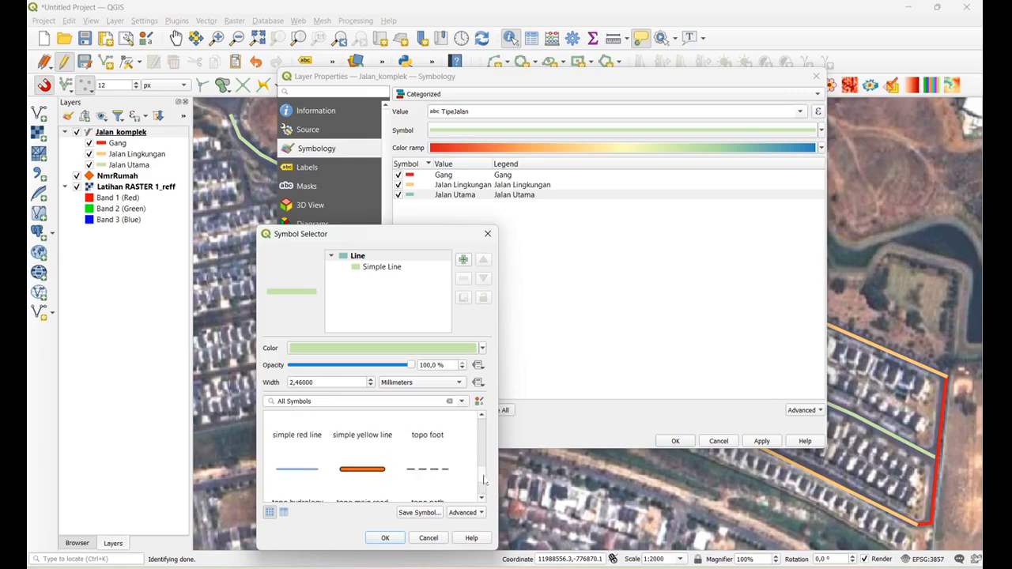
{"action": "left_click", "coordinate": [355, 473]}
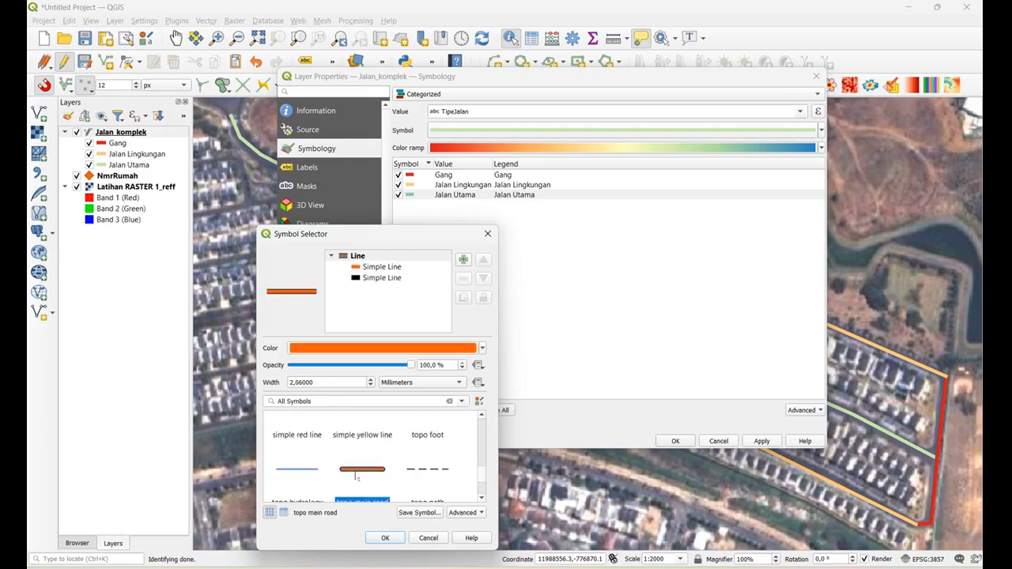
{"action": "left_click", "coordinate": [387, 537]}
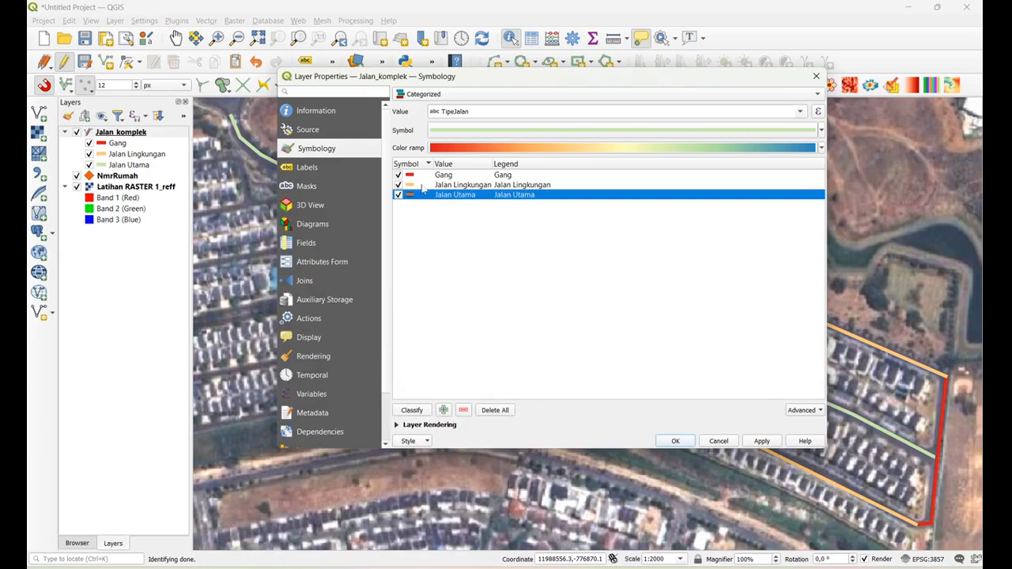
{"action": "left_click", "coordinate": [422, 185]}
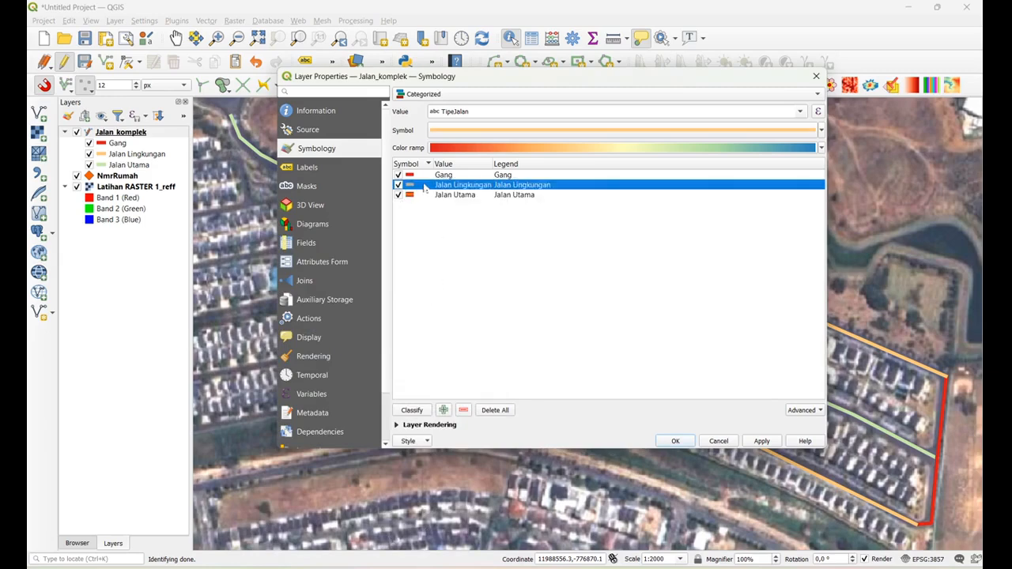
{"action": "double_click", "coordinate": [425, 186]}
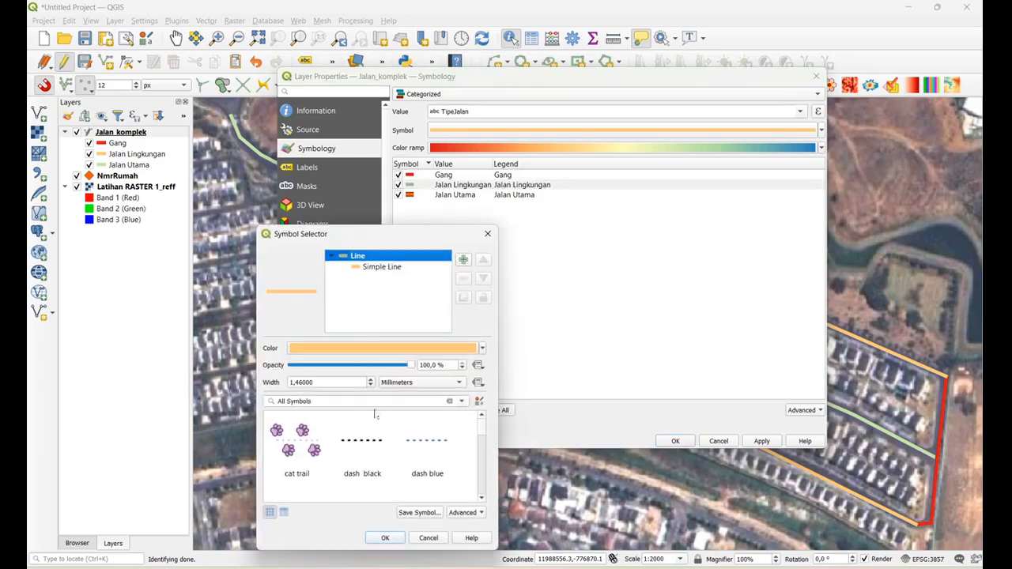
{"action": "left_click", "coordinate": [487, 234]}
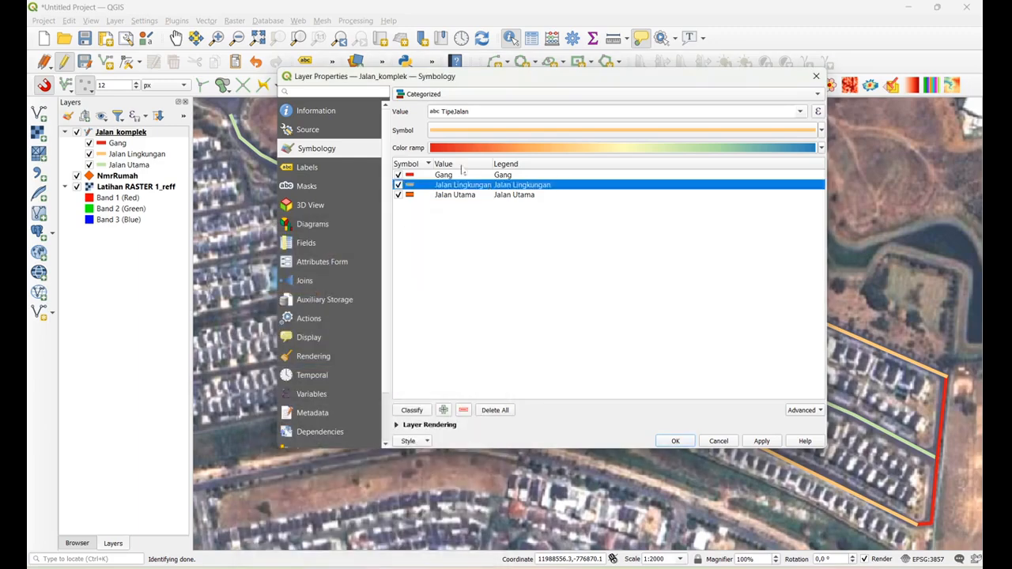
{"action": "left_click", "coordinate": [455, 175]}
{"action": "double_click", "coordinate": [439, 184]}
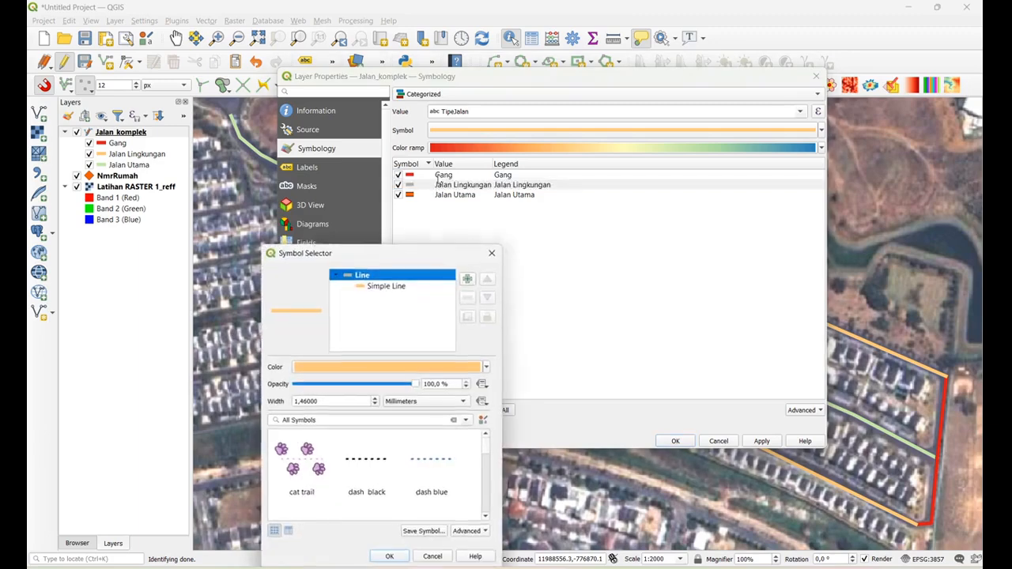
{"action": "left_click", "coordinate": [491, 253]}
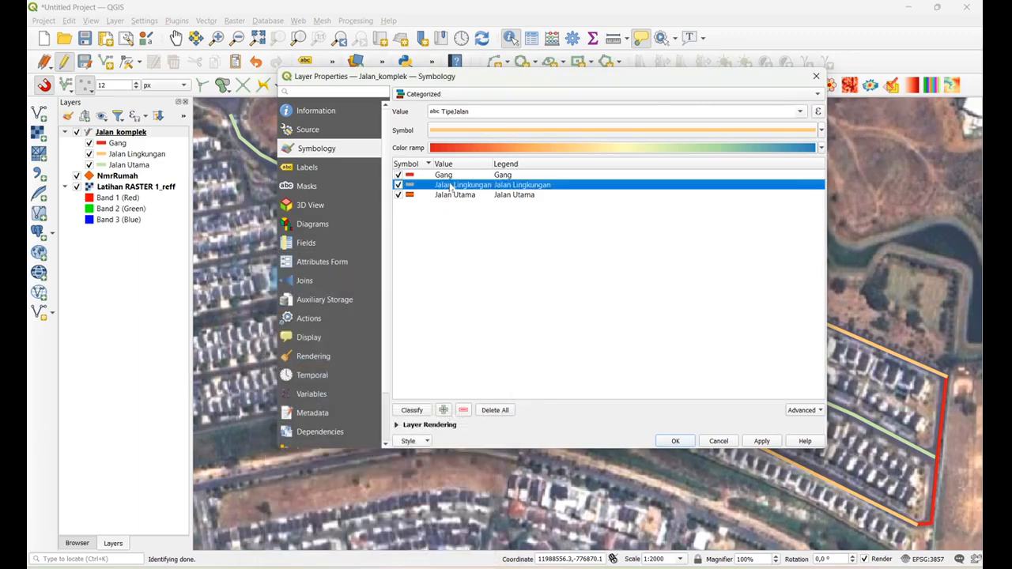
Apply the updated symbology to the Jalan_komplek layer and close its properties
{"action": "left_click", "coordinate": [762, 441]}
{"action": "left_click", "coordinate": [673, 441]}
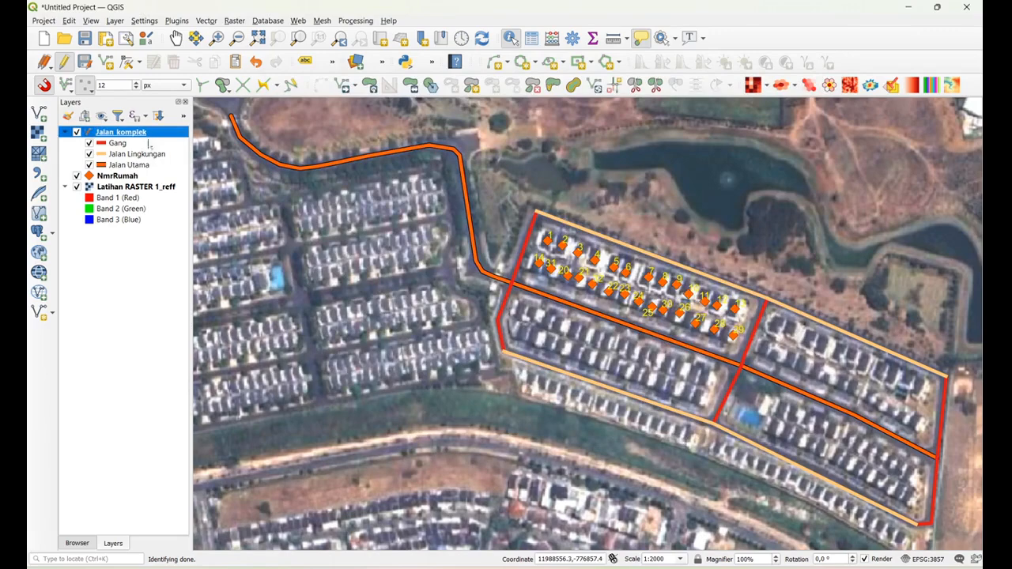
Set the Gang category's line color in the Jalan_komplek symbology to dark green #00a00a
{"action": "double_click", "coordinate": [156, 138]}
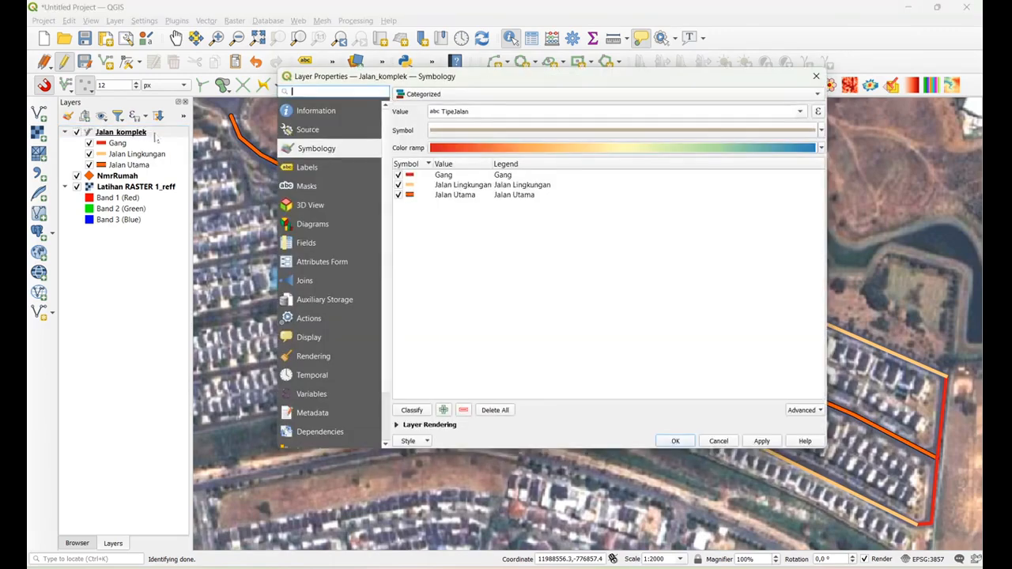
{"action": "left_click", "coordinate": [450, 177]}
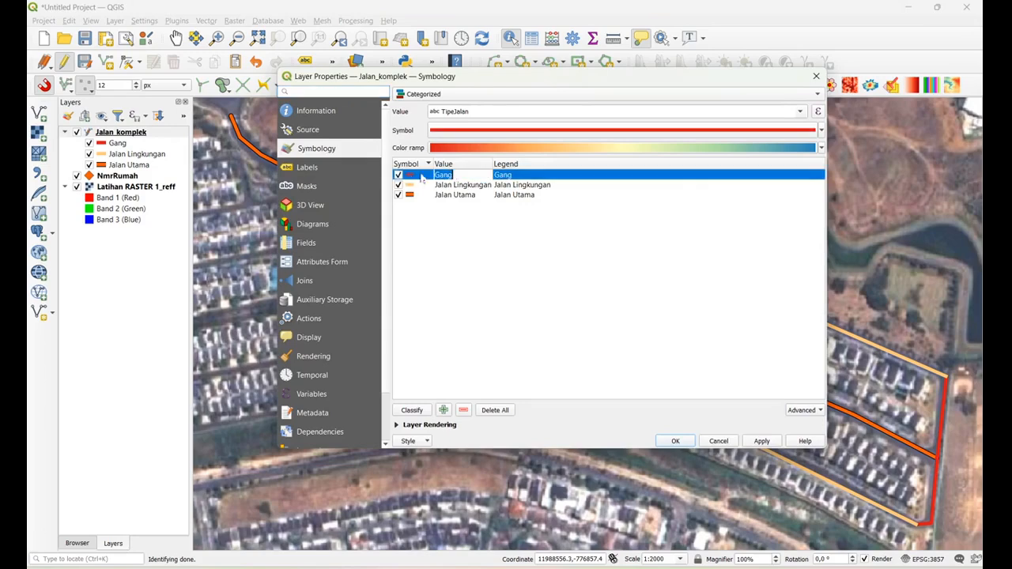
{"action": "double_click", "coordinate": [418, 177]}
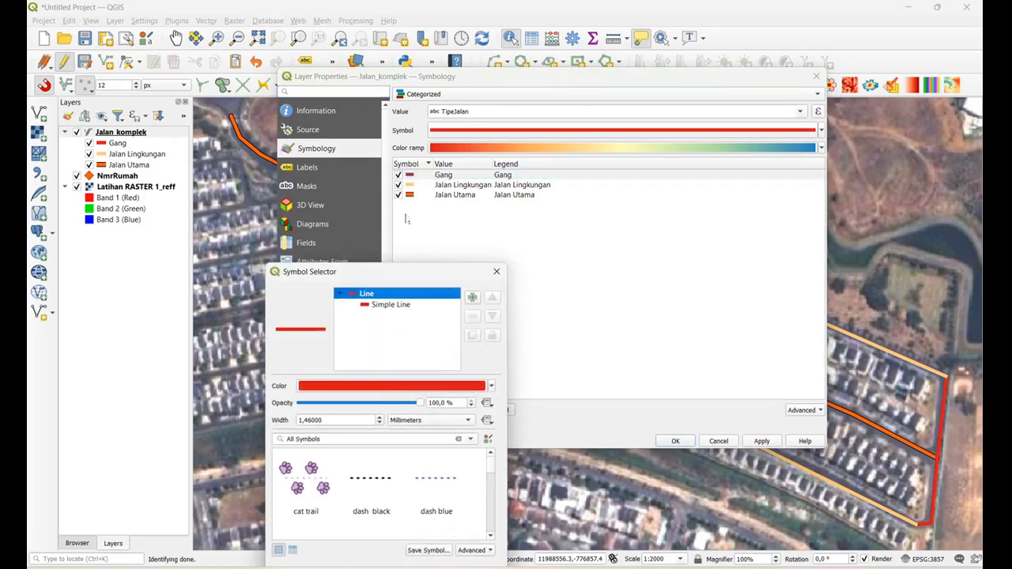
{"action": "left_click", "coordinate": [384, 385]}
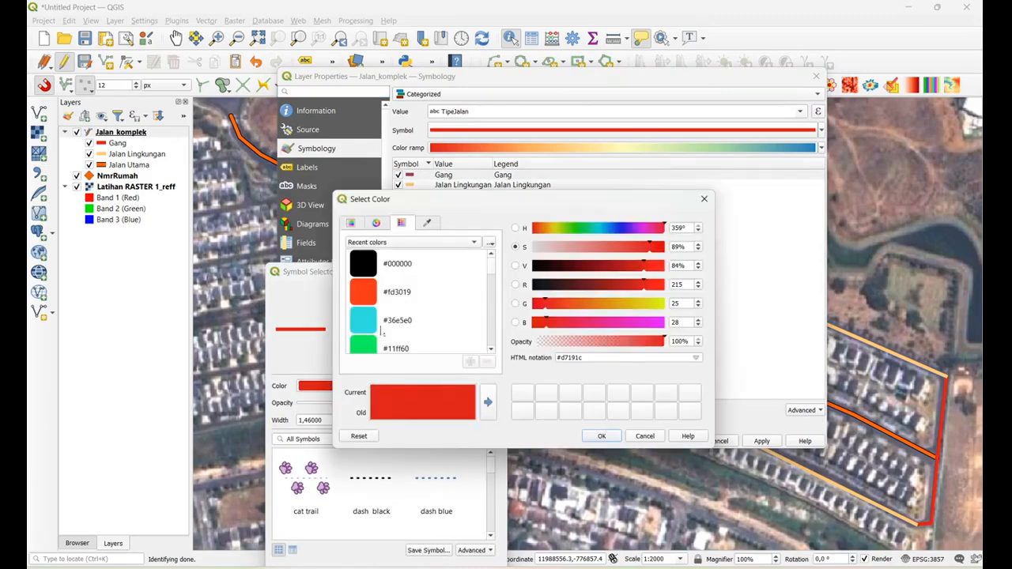
{"action": "left_click", "coordinate": [365, 323]}
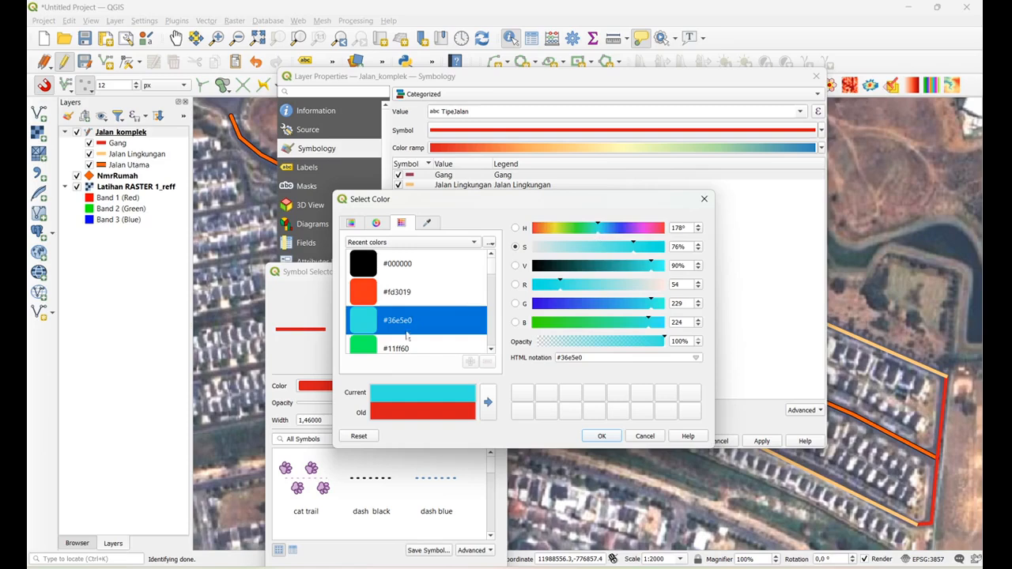
{"action": "left_click_drag", "start_coordinate": [490, 278], "coordinate": [492, 288]}
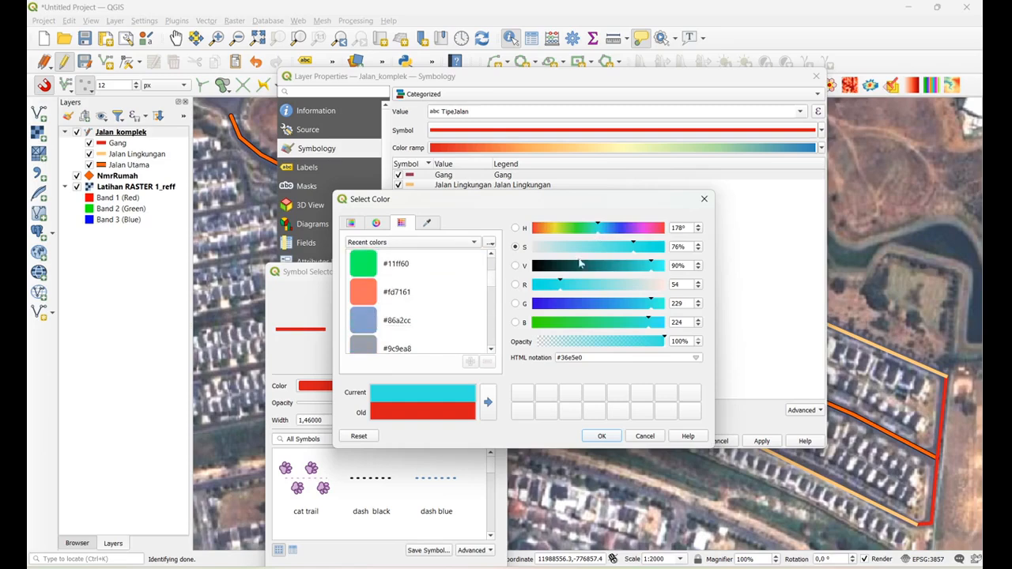
{"action": "left_click", "coordinate": [578, 228]}
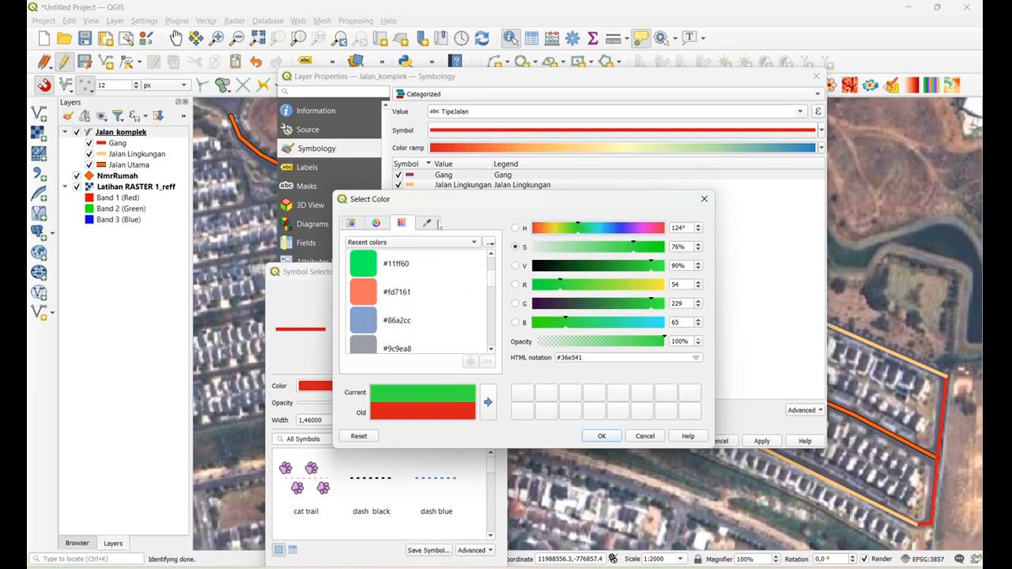
{"action": "left_click", "coordinate": [376, 223]}
{"action": "left_click_drag", "start_coordinate": [409, 279], "coordinate": [390, 295]}
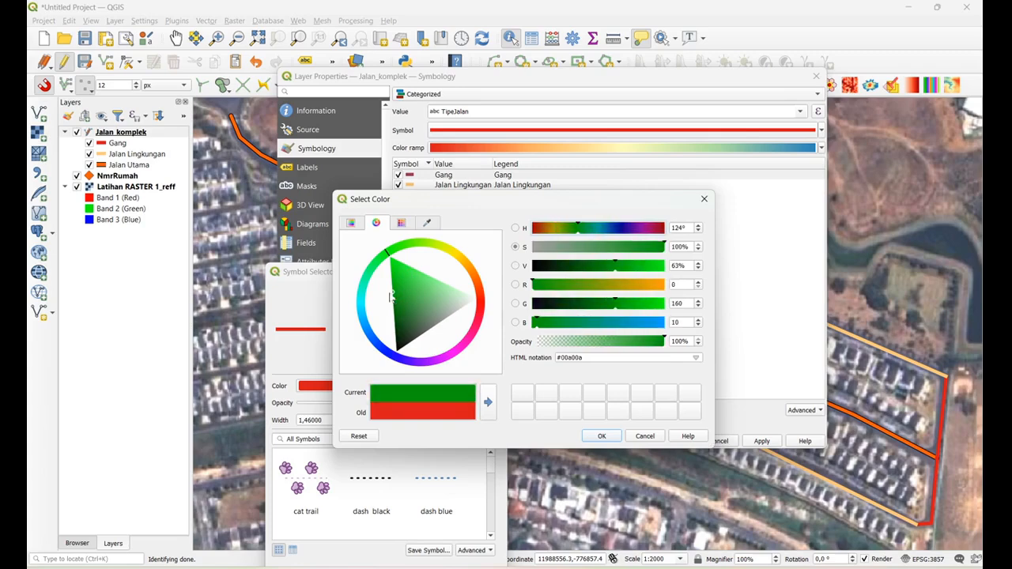
{"action": "left_click", "coordinate": [600, 436]}
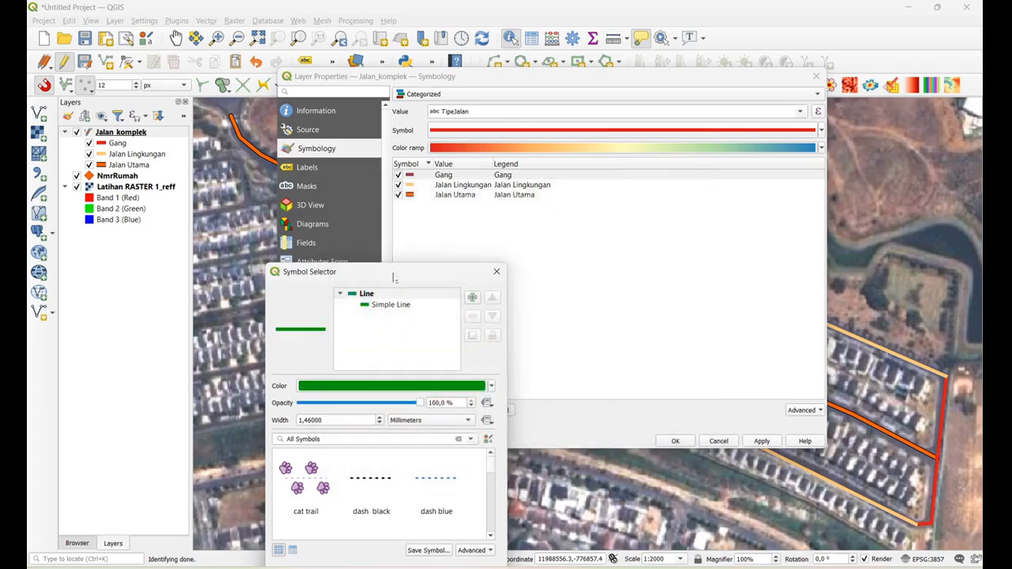
Accept the Gang category's new symbol, apply the symbology to Jalan_komplek and close its properties
{"action": "left_click_drag", "start_coordinate": [316, 271], "coordinate": [316, 101]}
{"action": "left_click", "coordinate": [396, 402]}
{"action": "left_click", "coordinate": [762, 441]}
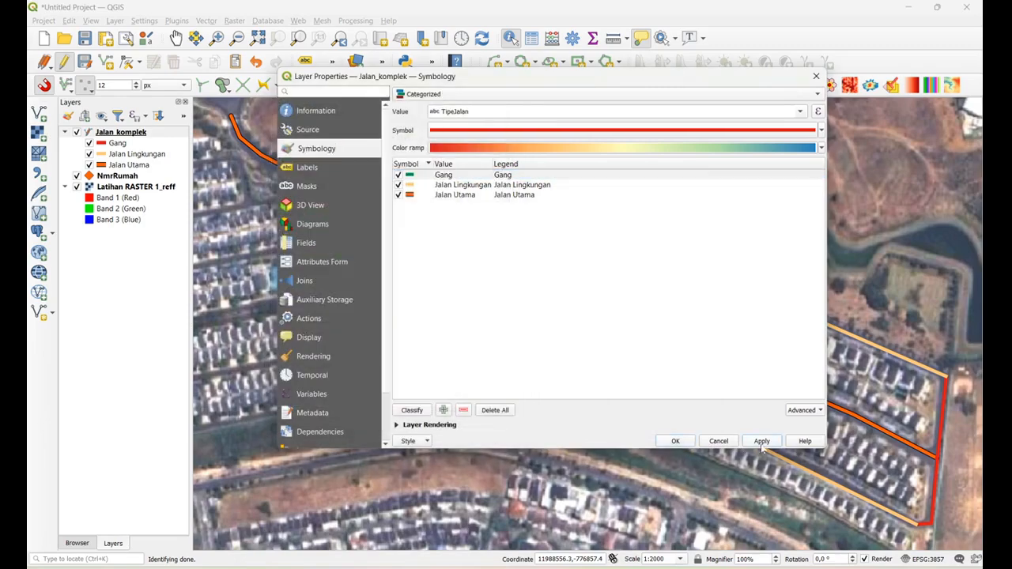
{"action": "left_click", "coordinate": [676, 441]}
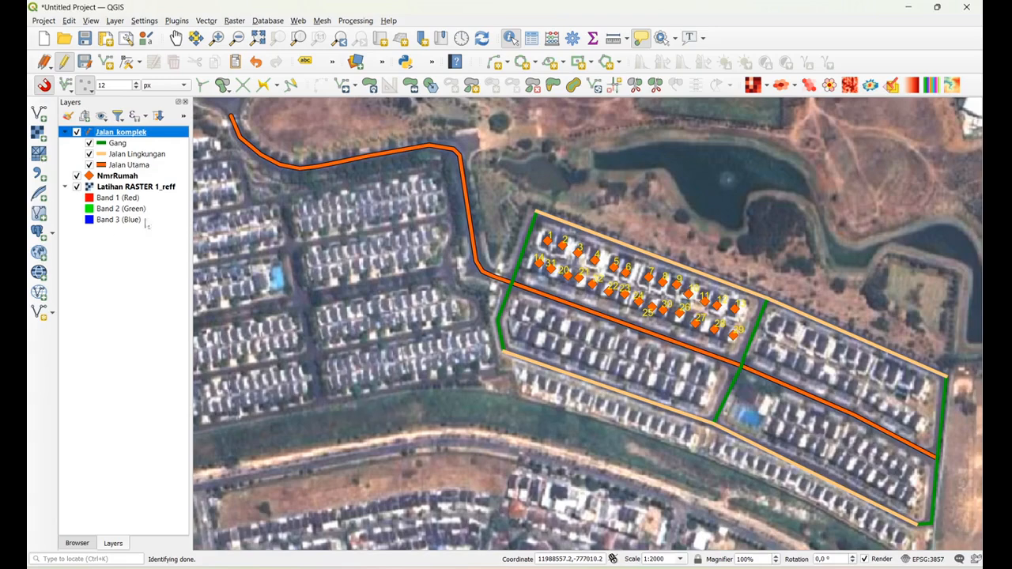
{"action": "left_click", "coordinate": [118, 176]}
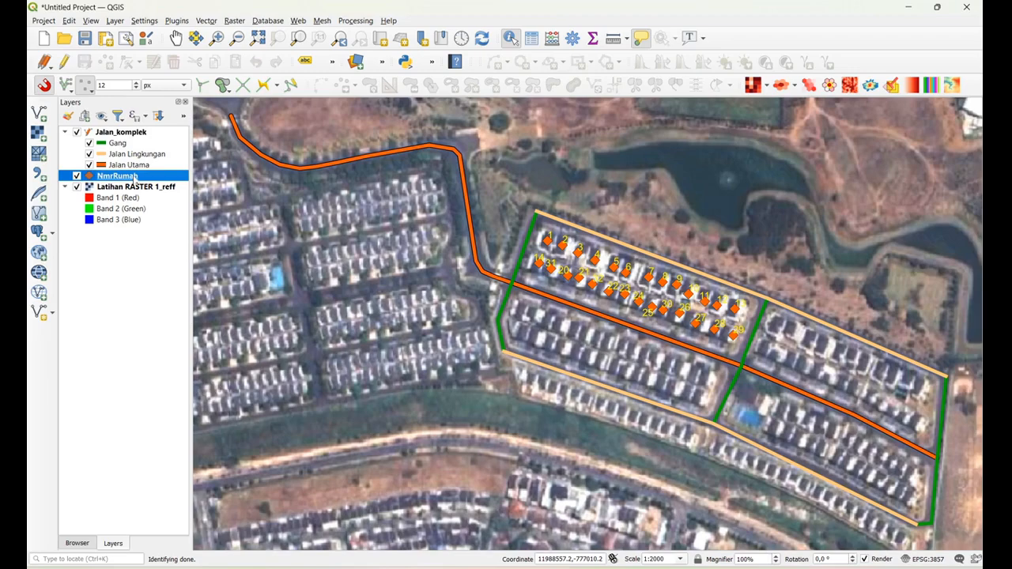
{"action": "double_click", "coordinate": [133, 178]}
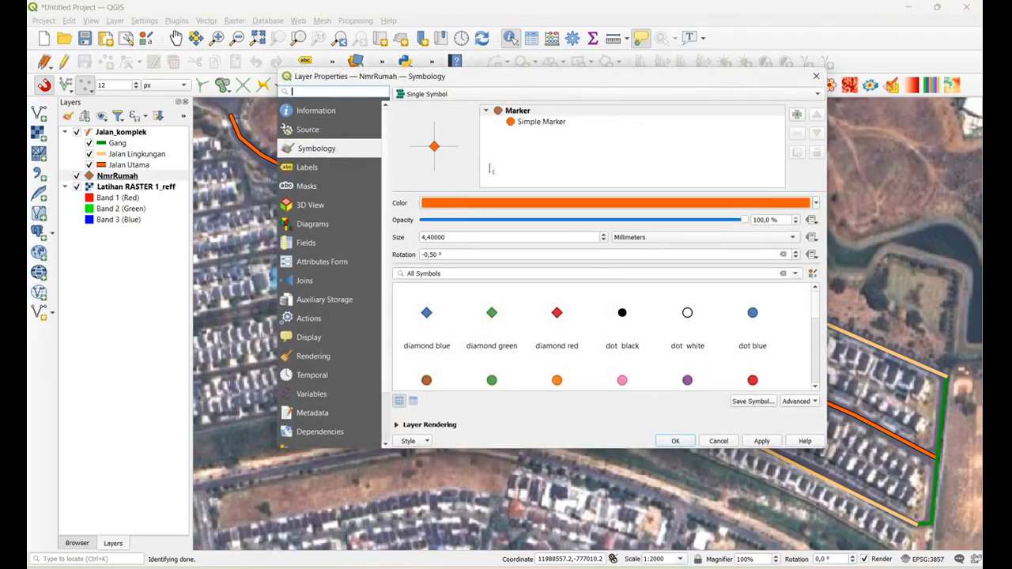
{"action": "left_click", "coordinate": [816, 76]}
Rename the NmrRumah layer to Nomor Rumah
{"action": "right_click", "coordinate": [147, 180]}
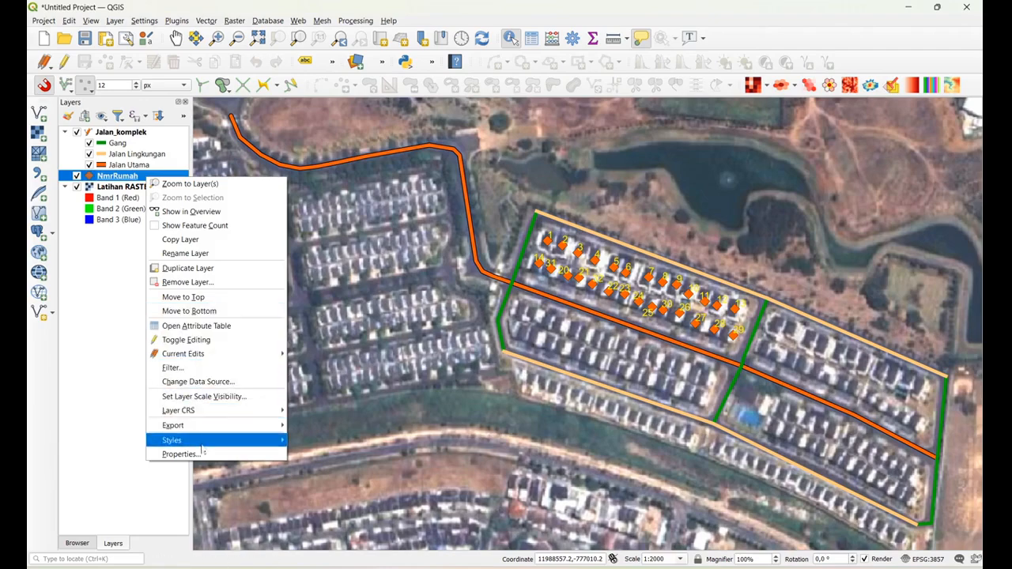
{"action": "left_click", "coordinate": [185, 253]}
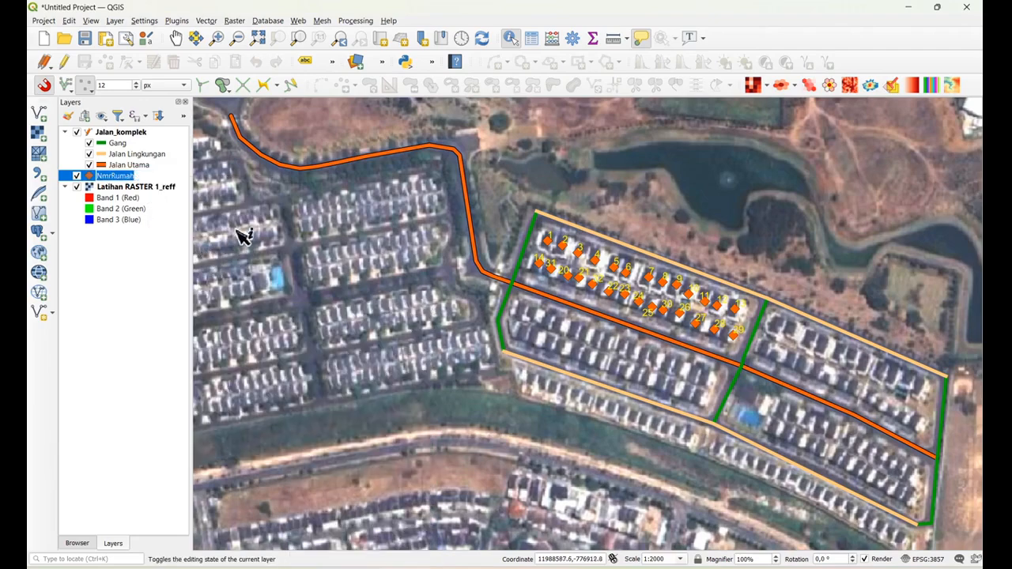
{"action": "key", "text": "BackSpace"}
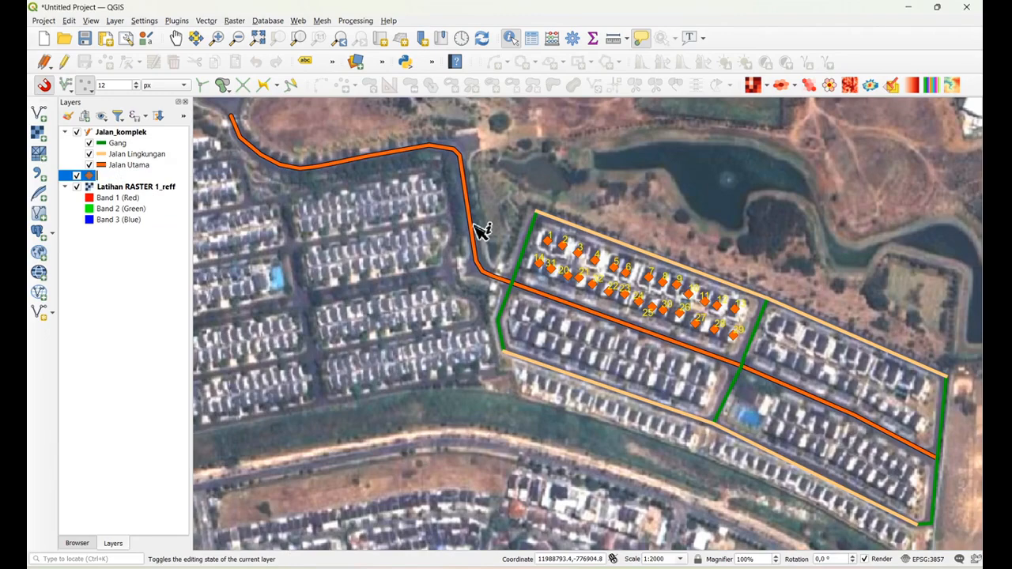
{"action": "type", "text": "Rumah"}
{"action": "type", "text": "N"}
{"action": "type", "text": "on"}
{"action": "key", "text": "BackSpace"}
{"action": "type", "text": "mor"}
{"action": "key", "text": "Return"}
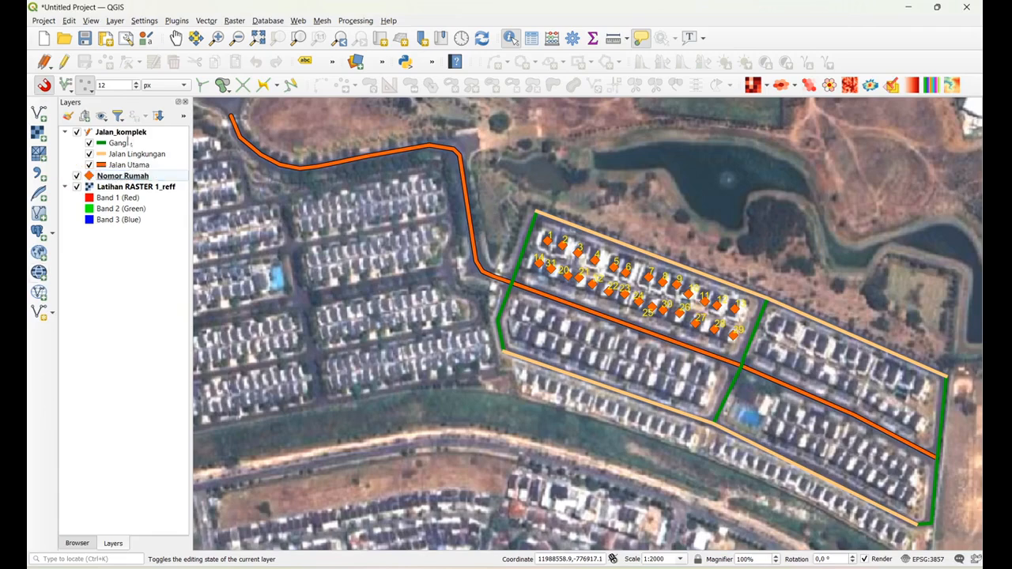
Rename the Jalan_komplek layer to Tipe Jalan
{"action": "left_click", "coordinate": [129, 133]}
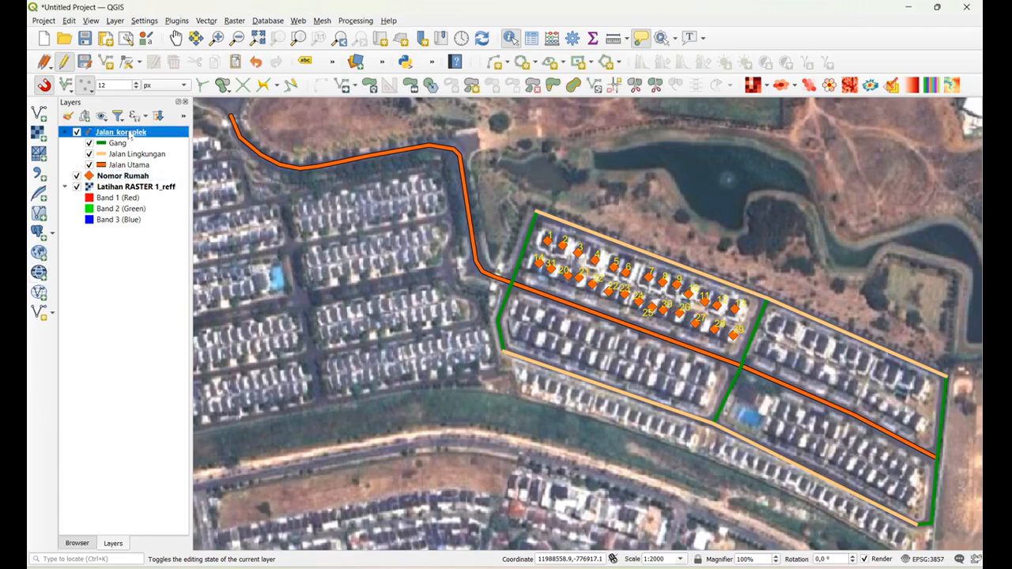
{"action": "right_click", "coordinate": [131, 137]}
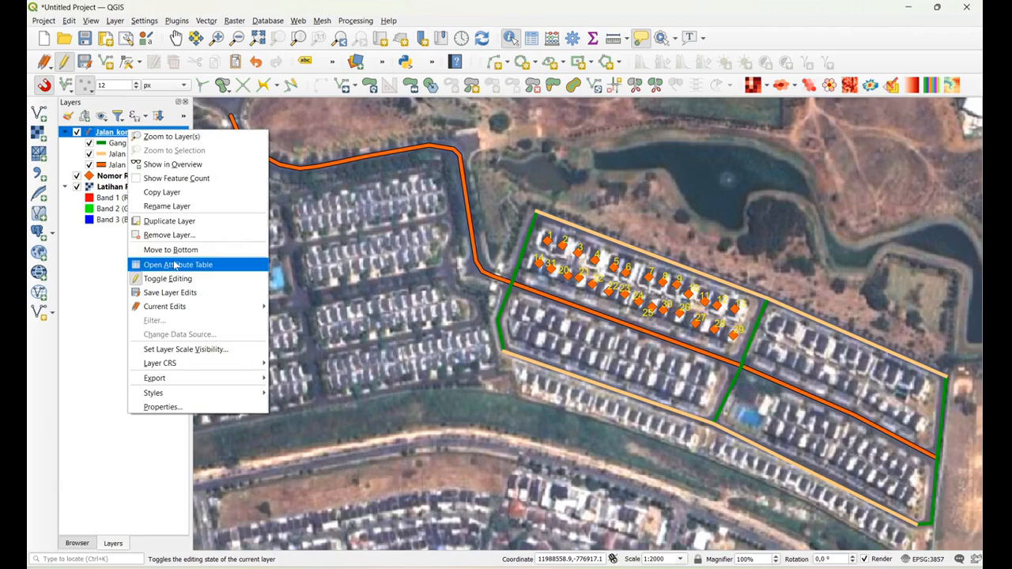
{"action": "left_click", "coordinate": [169, 206]}
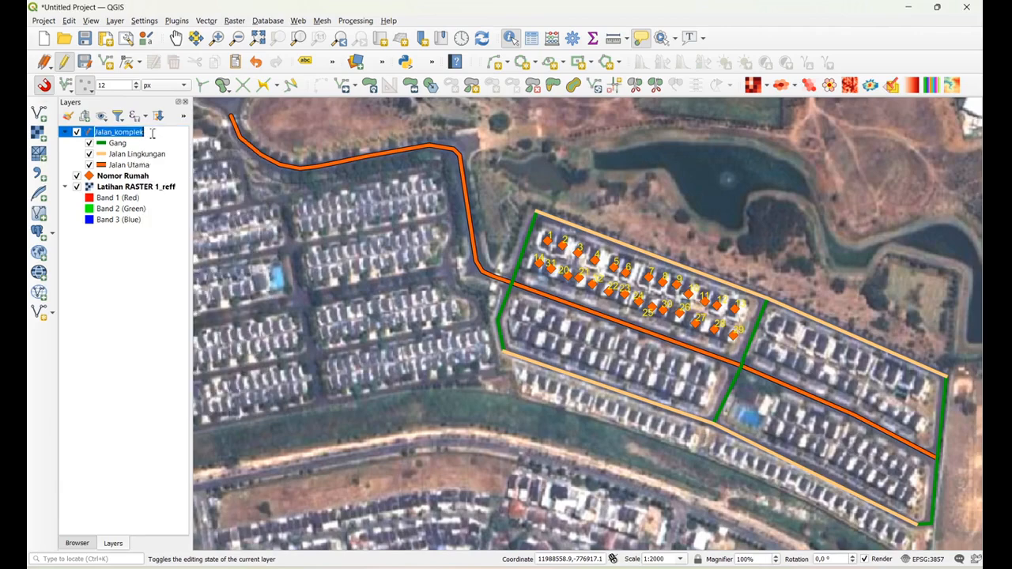
{"action": "type", "text": "T"}
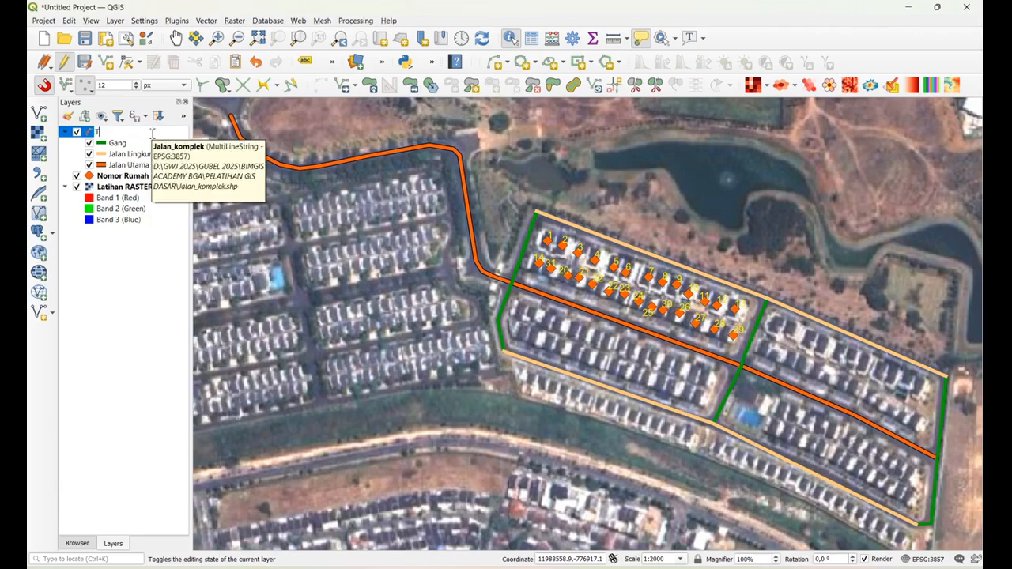
{"action": "type", "text": "ipe Jalan"}
{"action": "left_click", "coordinate": [124, 314]}
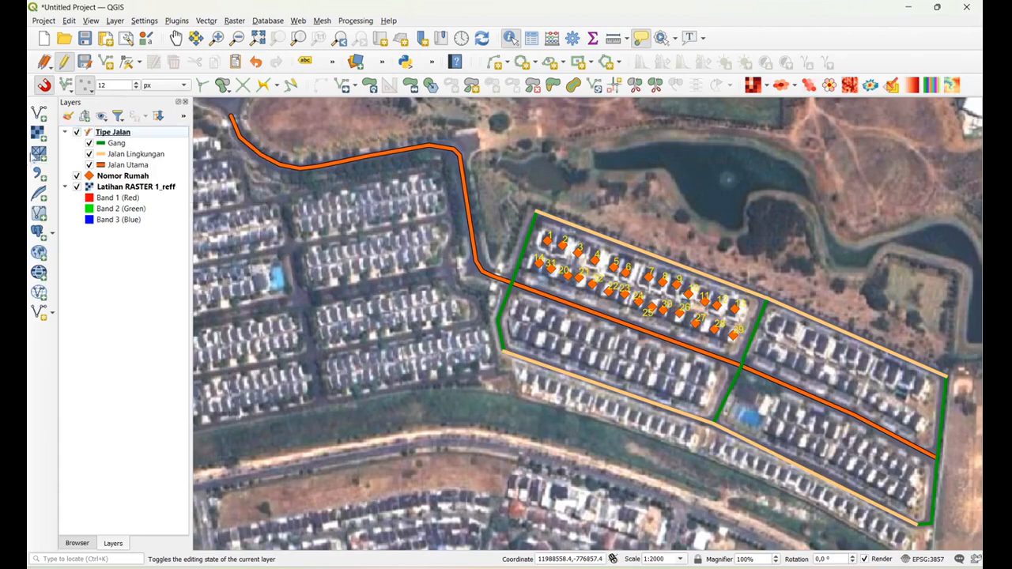
Hide the Latihan RASTER 1_reff imagery to view the road and house number layers alone, and show it again
{"action": "left_click", "coordinate": [129, 190]}
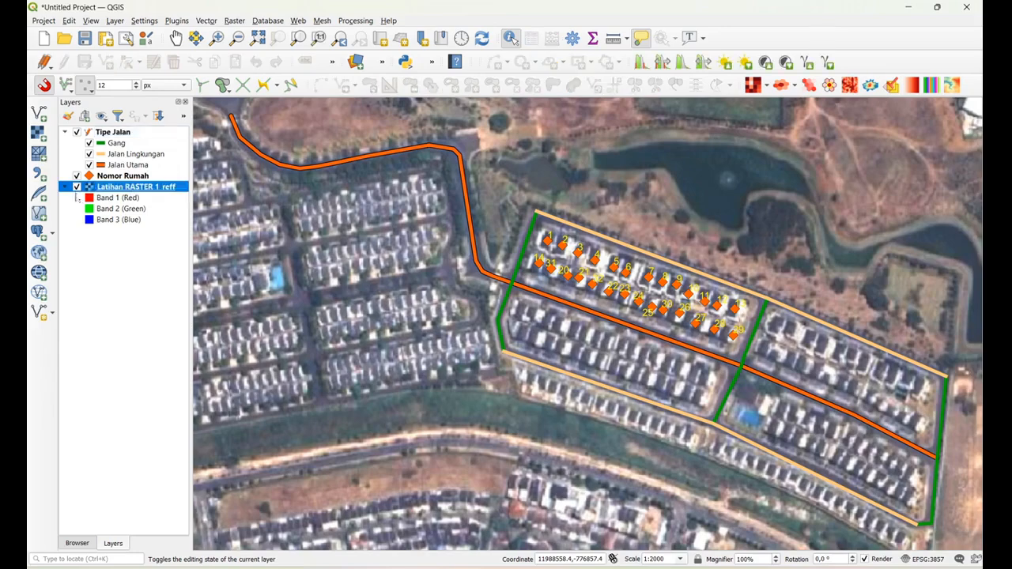
{"action": "left_click", "coordinate": [77, 187]}
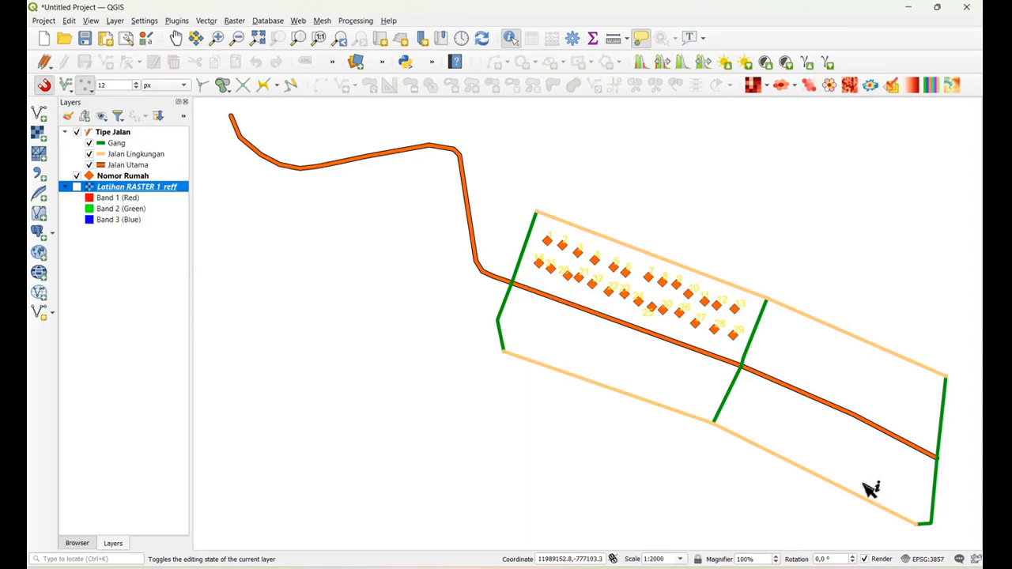
{"action": "left_click", "coordinate": [76, 187]}
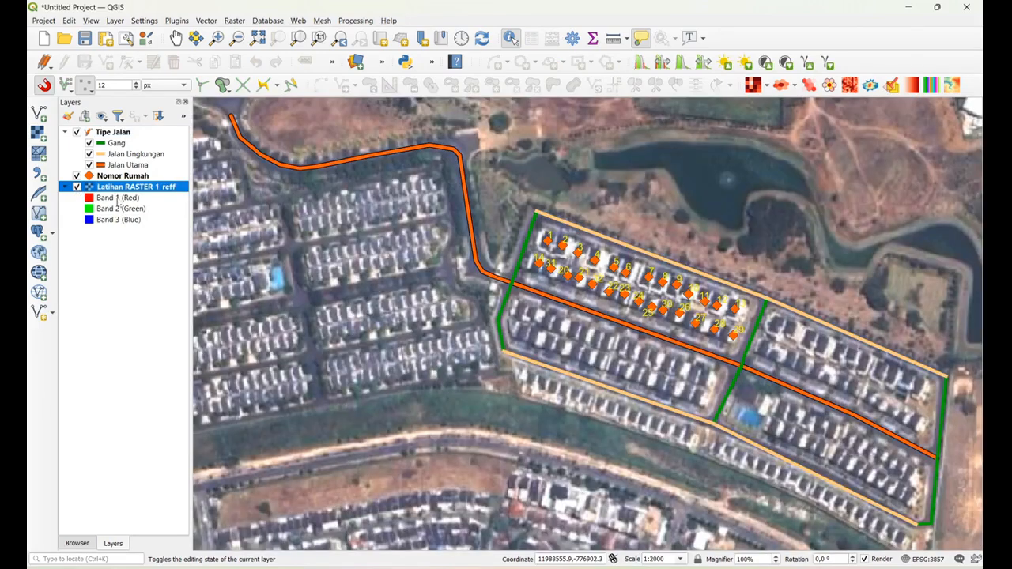
Collapse the band legend of the Latihan RASTER 1_reff layer
{"action": "left_click", "coordinate": [65, 187]}
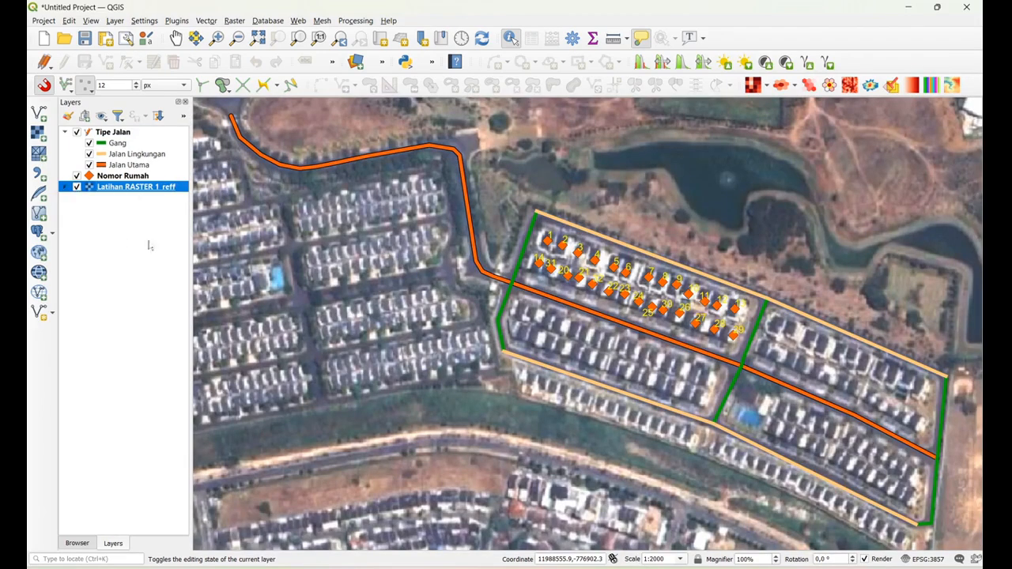
{"action": "left_click", "coordinate": [121, 253]}
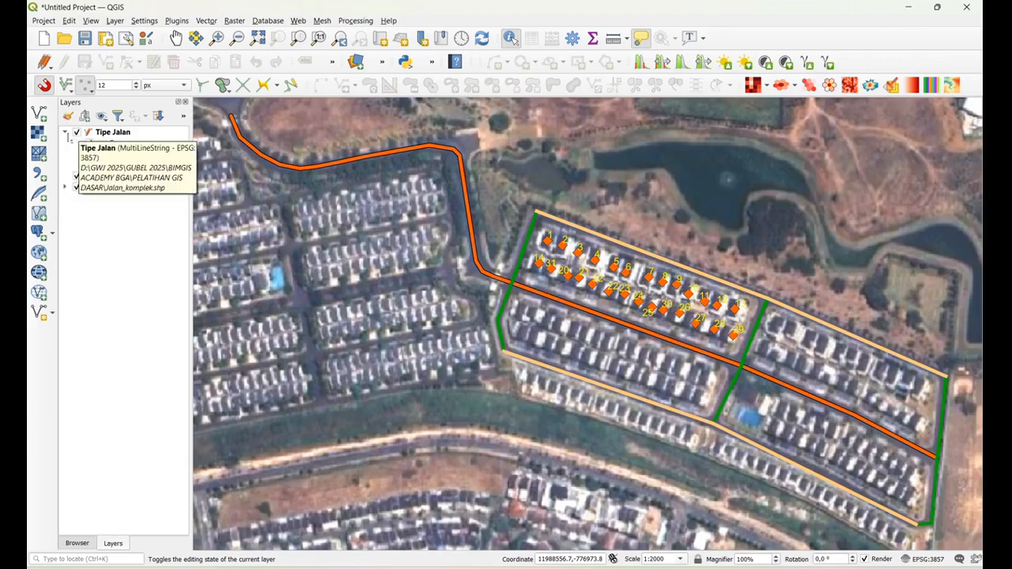
Try collapsing and re-expanding the legend entries of the Tipe Jalan and Latihan RASTER 1_reff layers
{"action": "left_click", "coordinate": [65, 132]}
{"action": "left_click", "coordinate": [65, 132]}
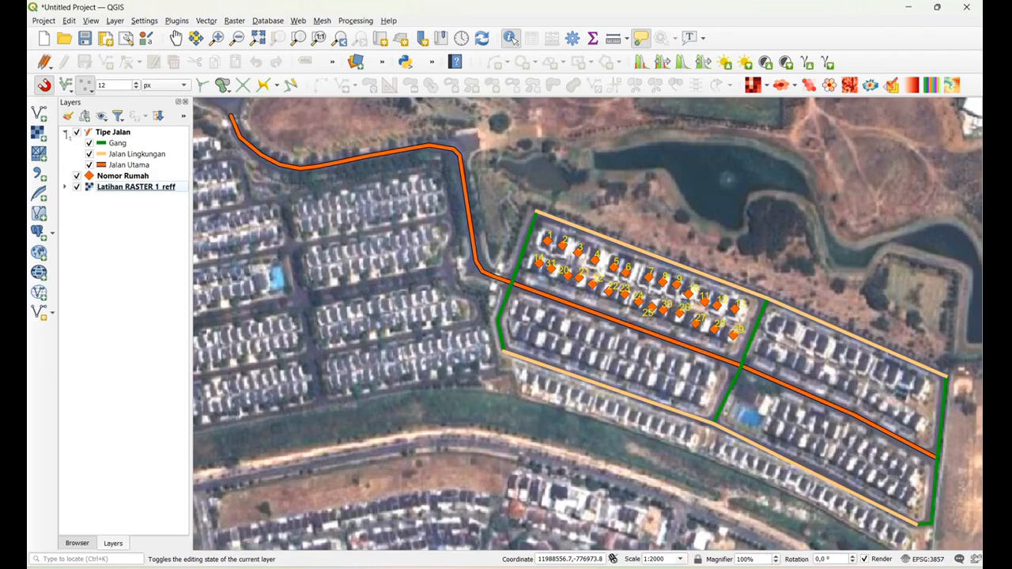
{"action": "left_click", "coordinate": [66, 133]}
{"action": "left_click", "coordinate": [65, 133]}
{"action": "left_click", "coordinate": [66, 133]}
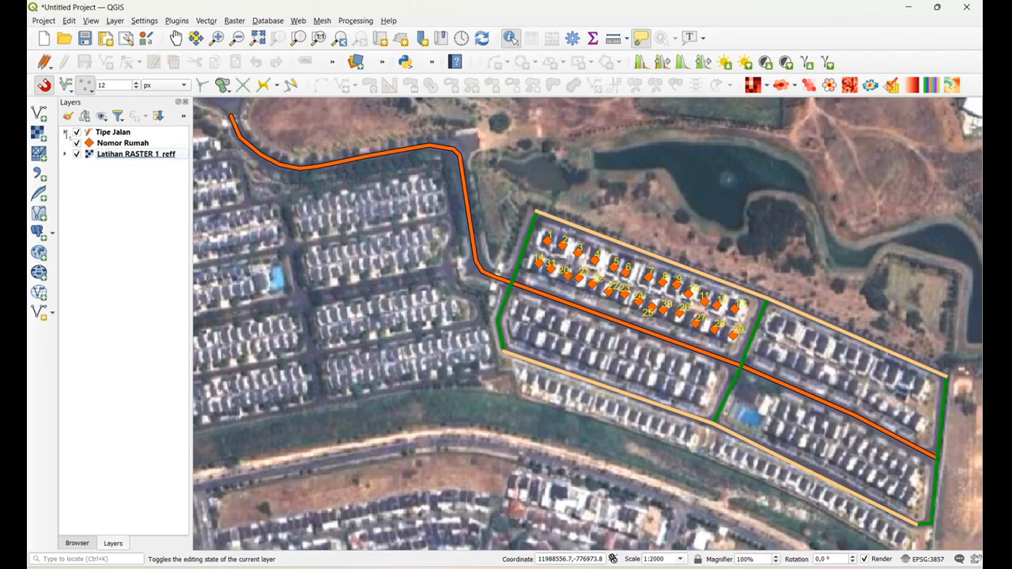
{"action": "left_click", "coordinate": [66, 132]}
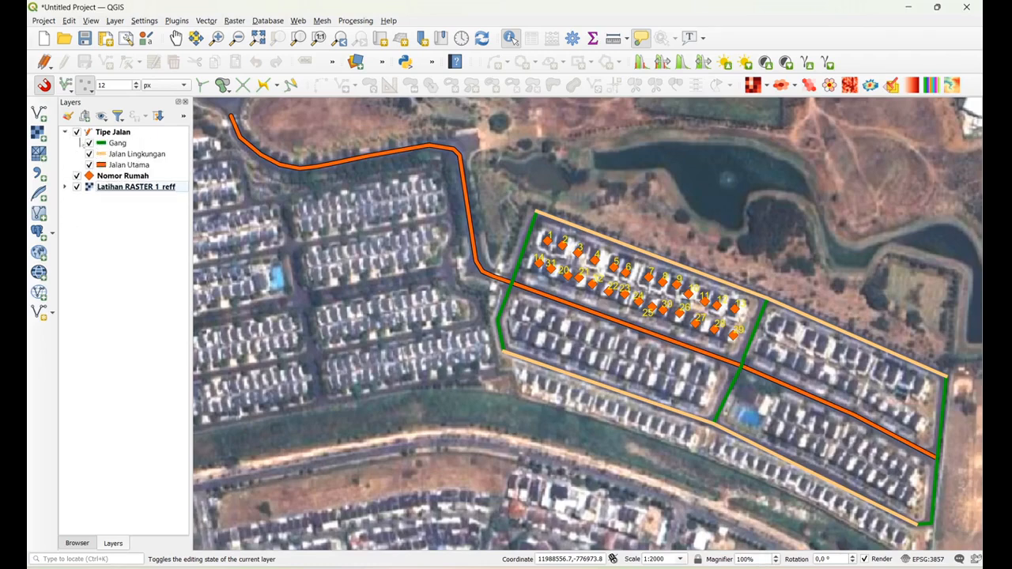
{"action": "left_click", "coordinate": [65, 186]}
{"action": "left_click", "coordinate": [65, 186]}
Rename the Latihan RASTER 1_reff layer to Citra Perumahan XXY
{"action": "right_click", "coordinate": [150, 192]}
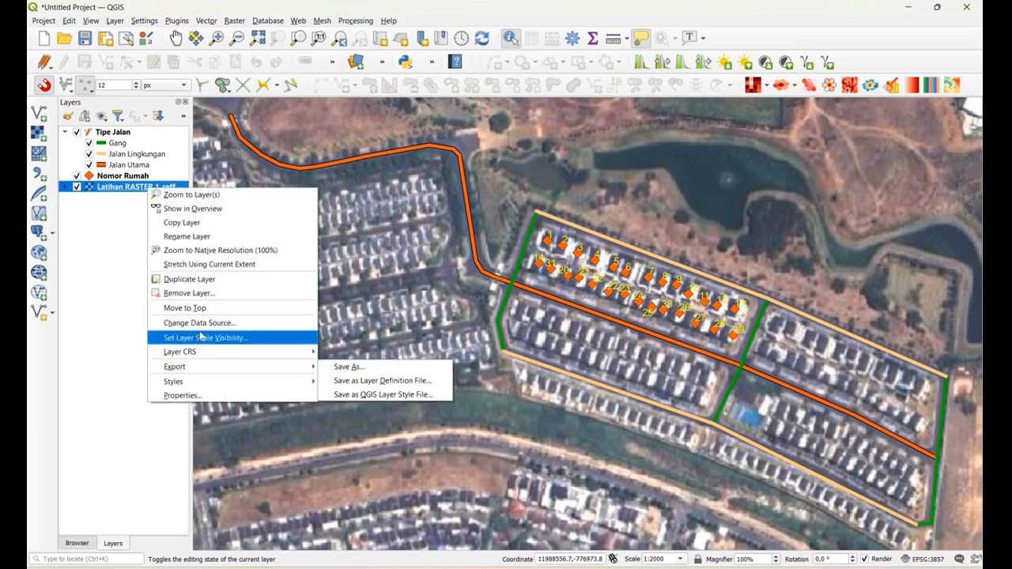
{"action": "left_click", "coordinate": [187, 237]}
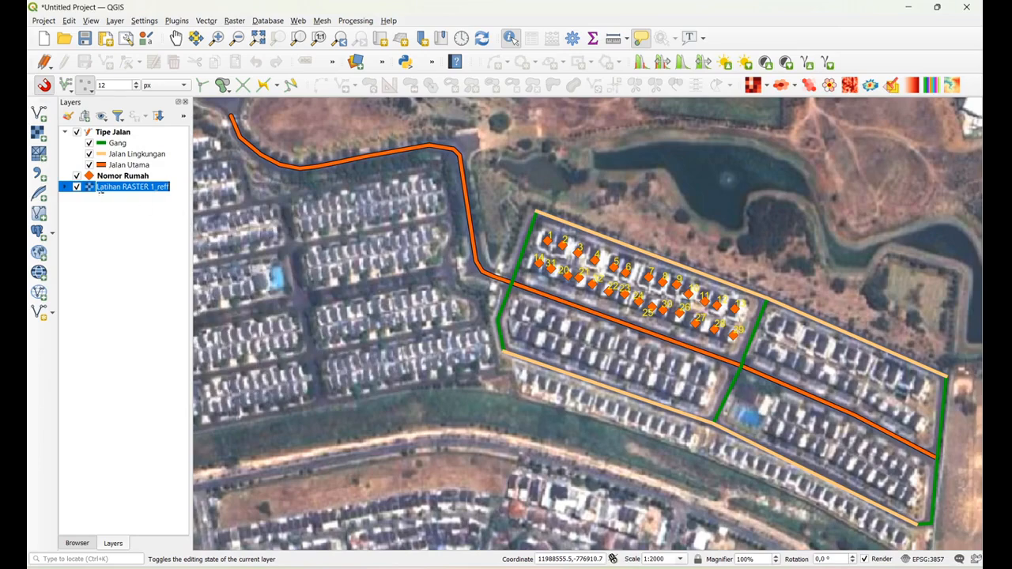
{"action": "key", "text": "BackSpace"}
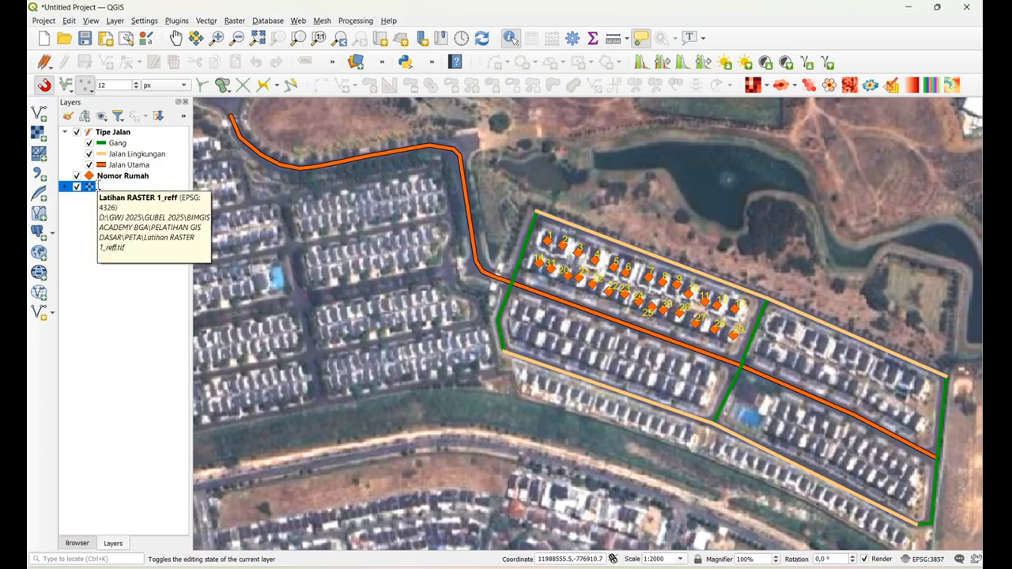
{"action": "type", "text": "Citra Perumahan XXY"}
{"action": "left_click", "coordinate": [118, 327]}
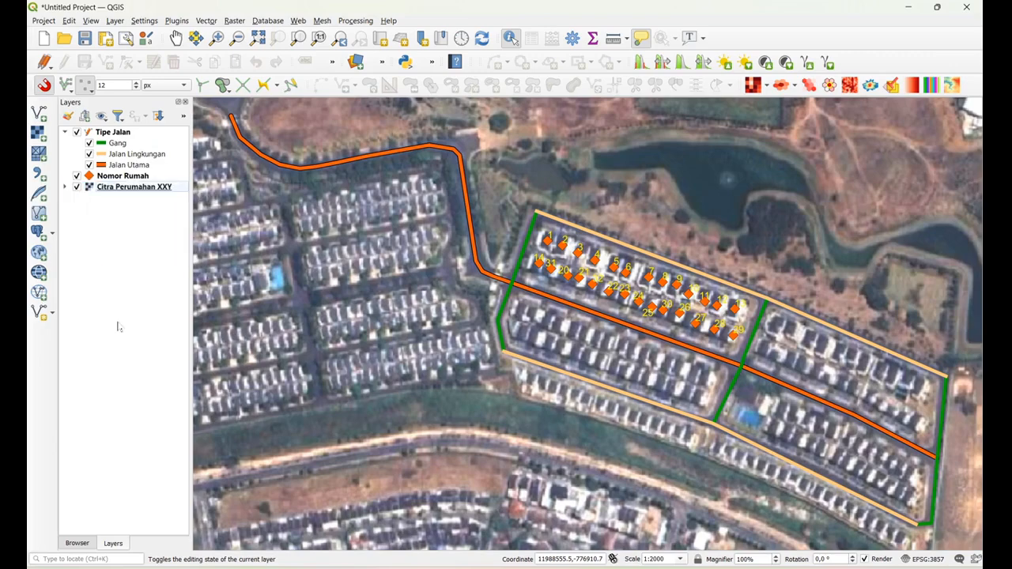